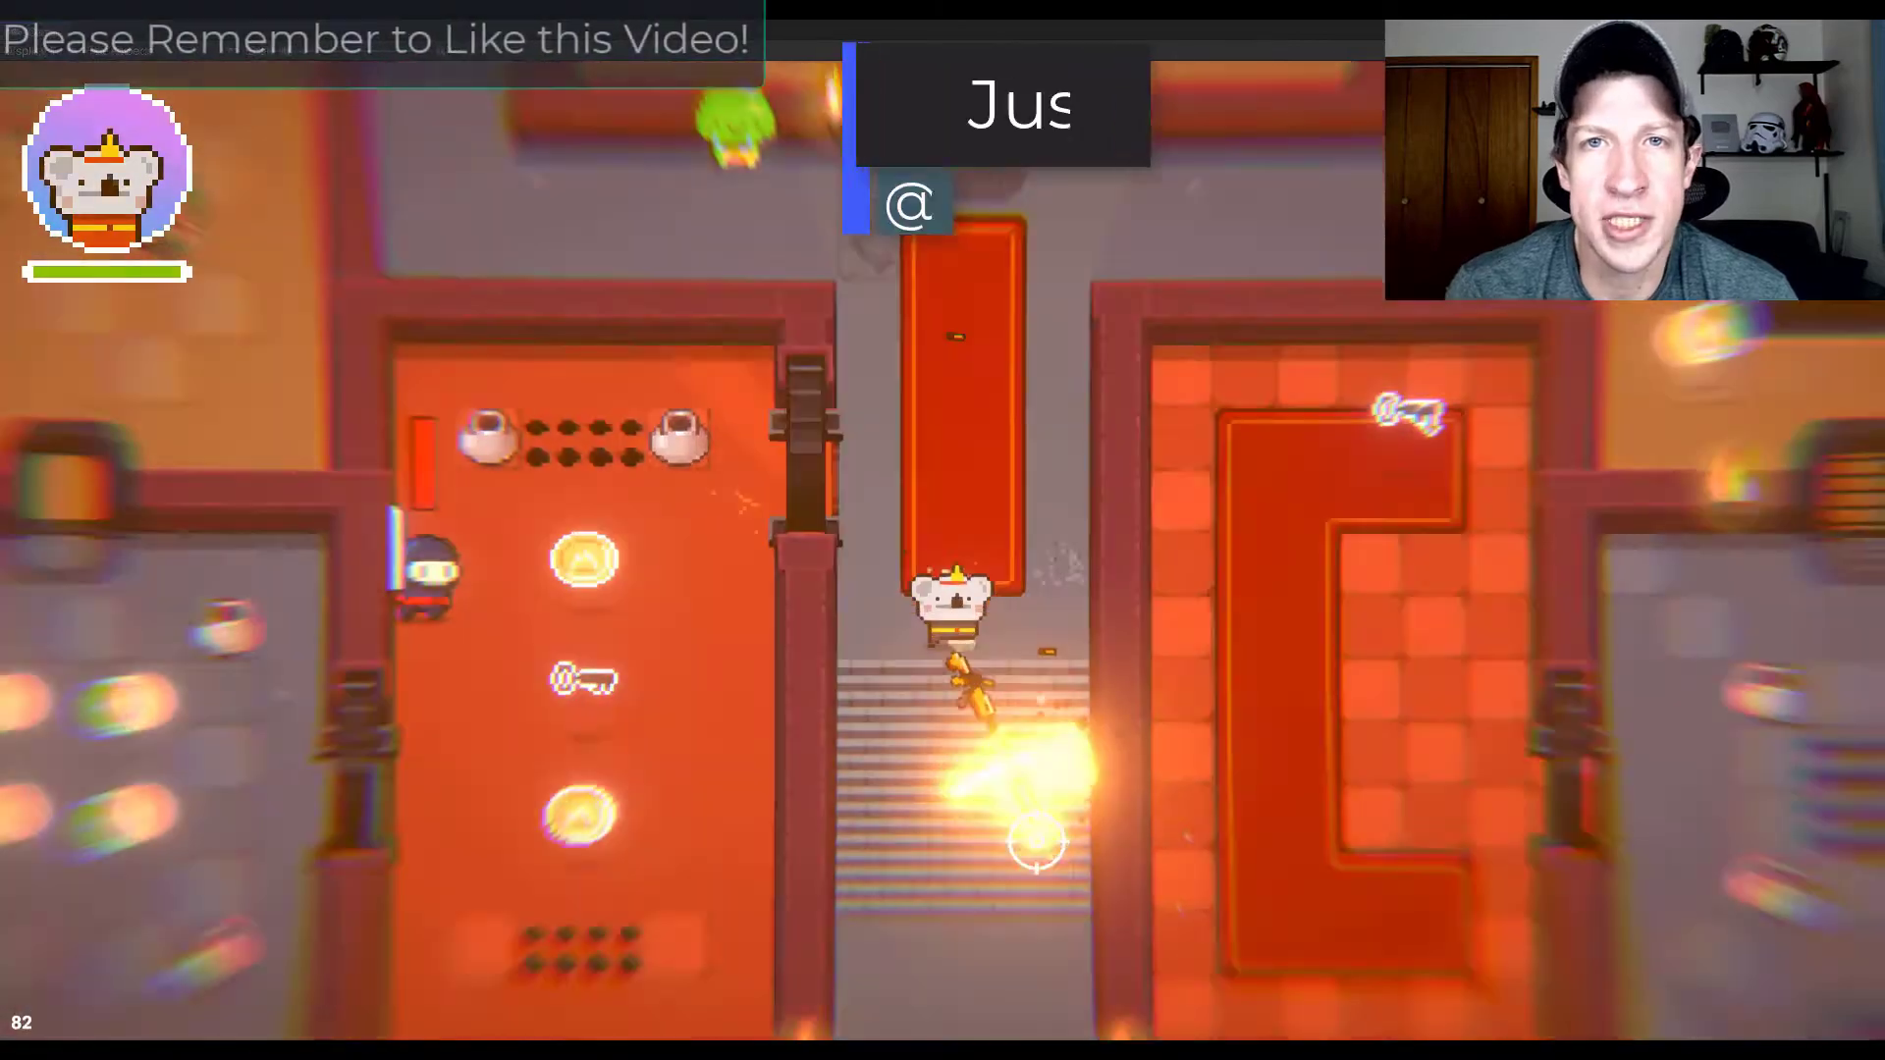
key("a")
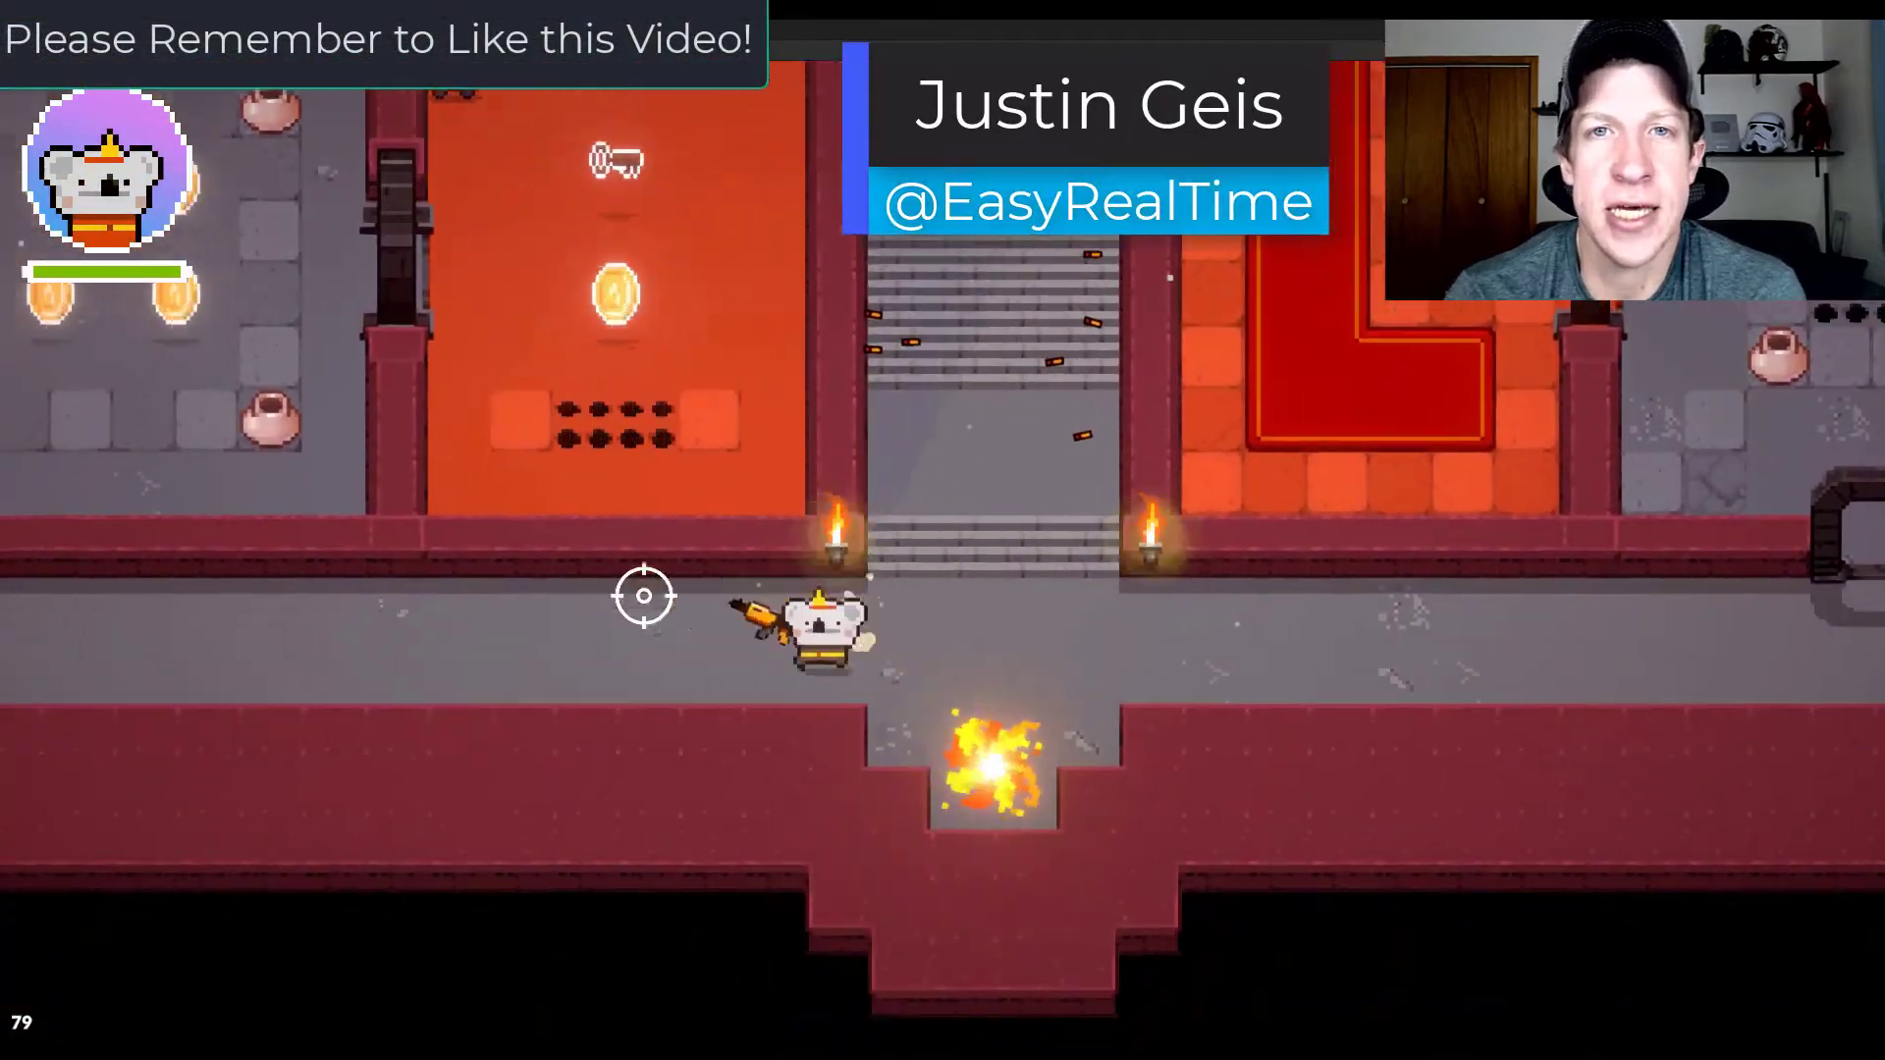
left_click_drag(412, 563, 328, 547)
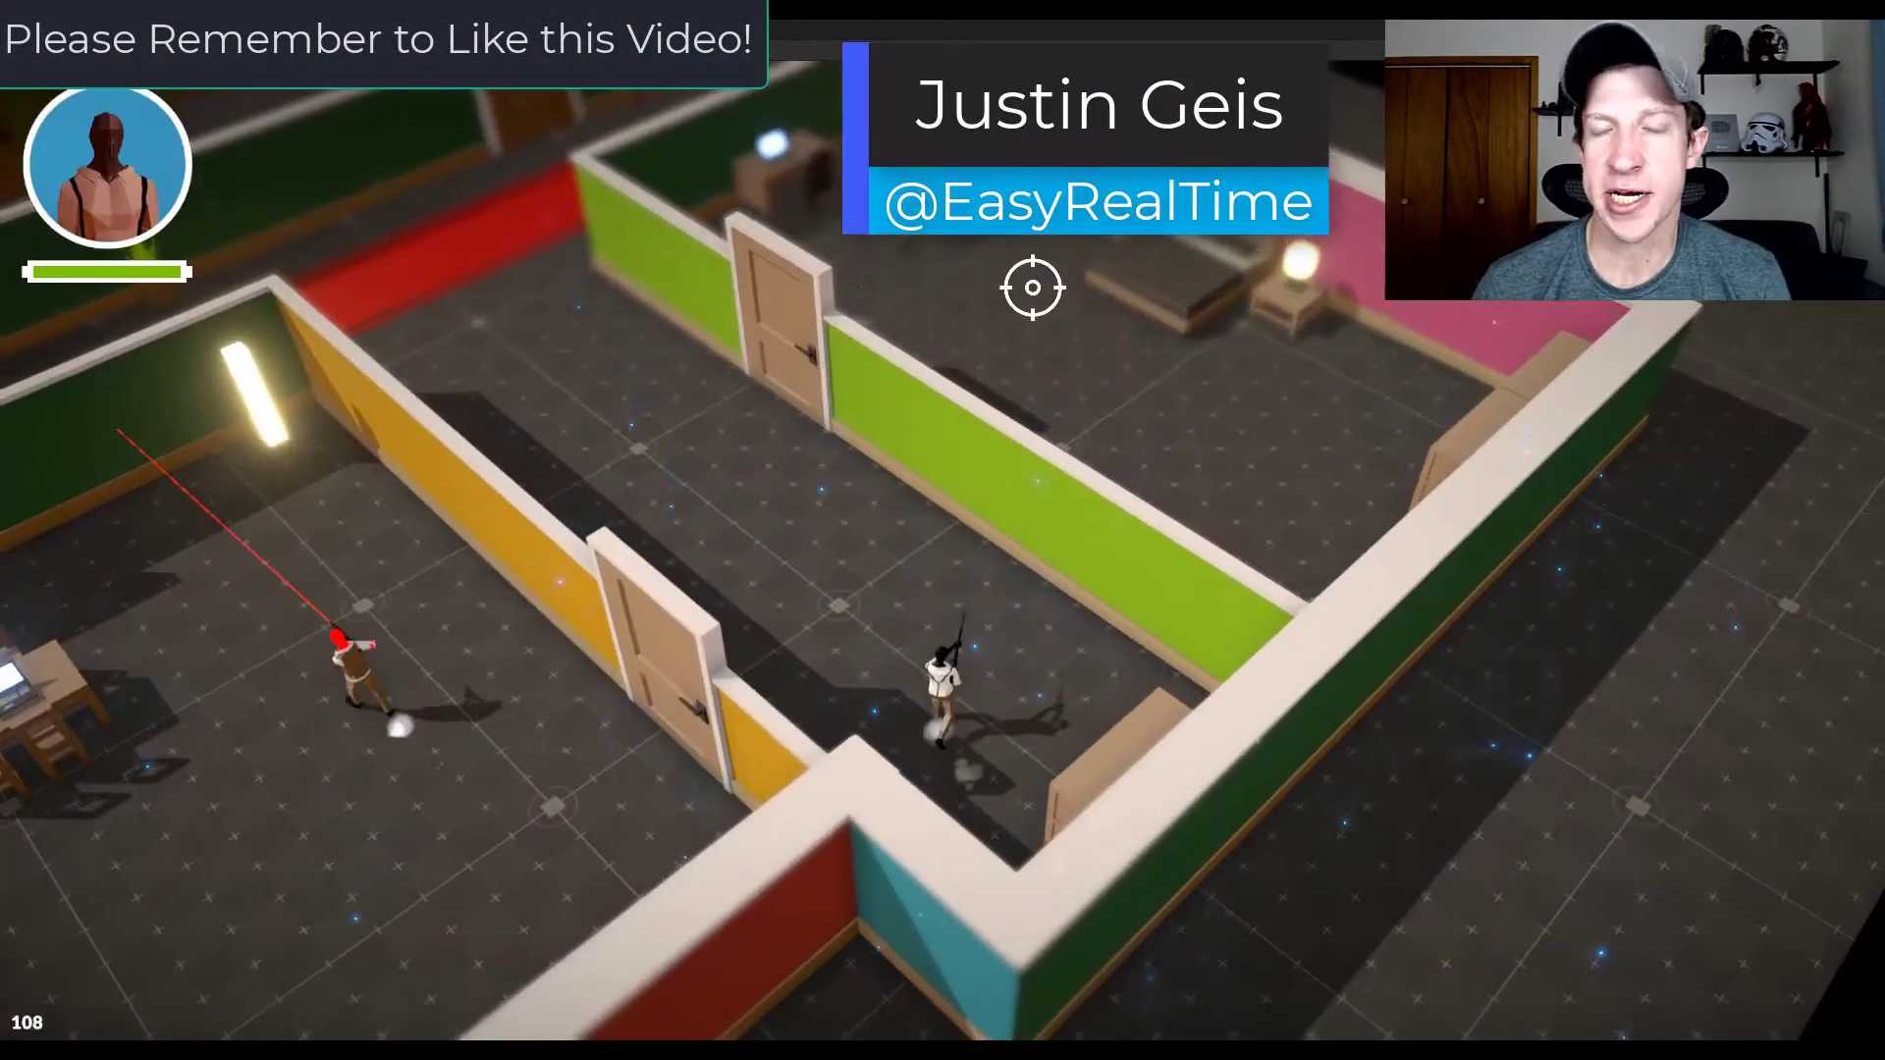
key("i")
left_click(1205, 356)
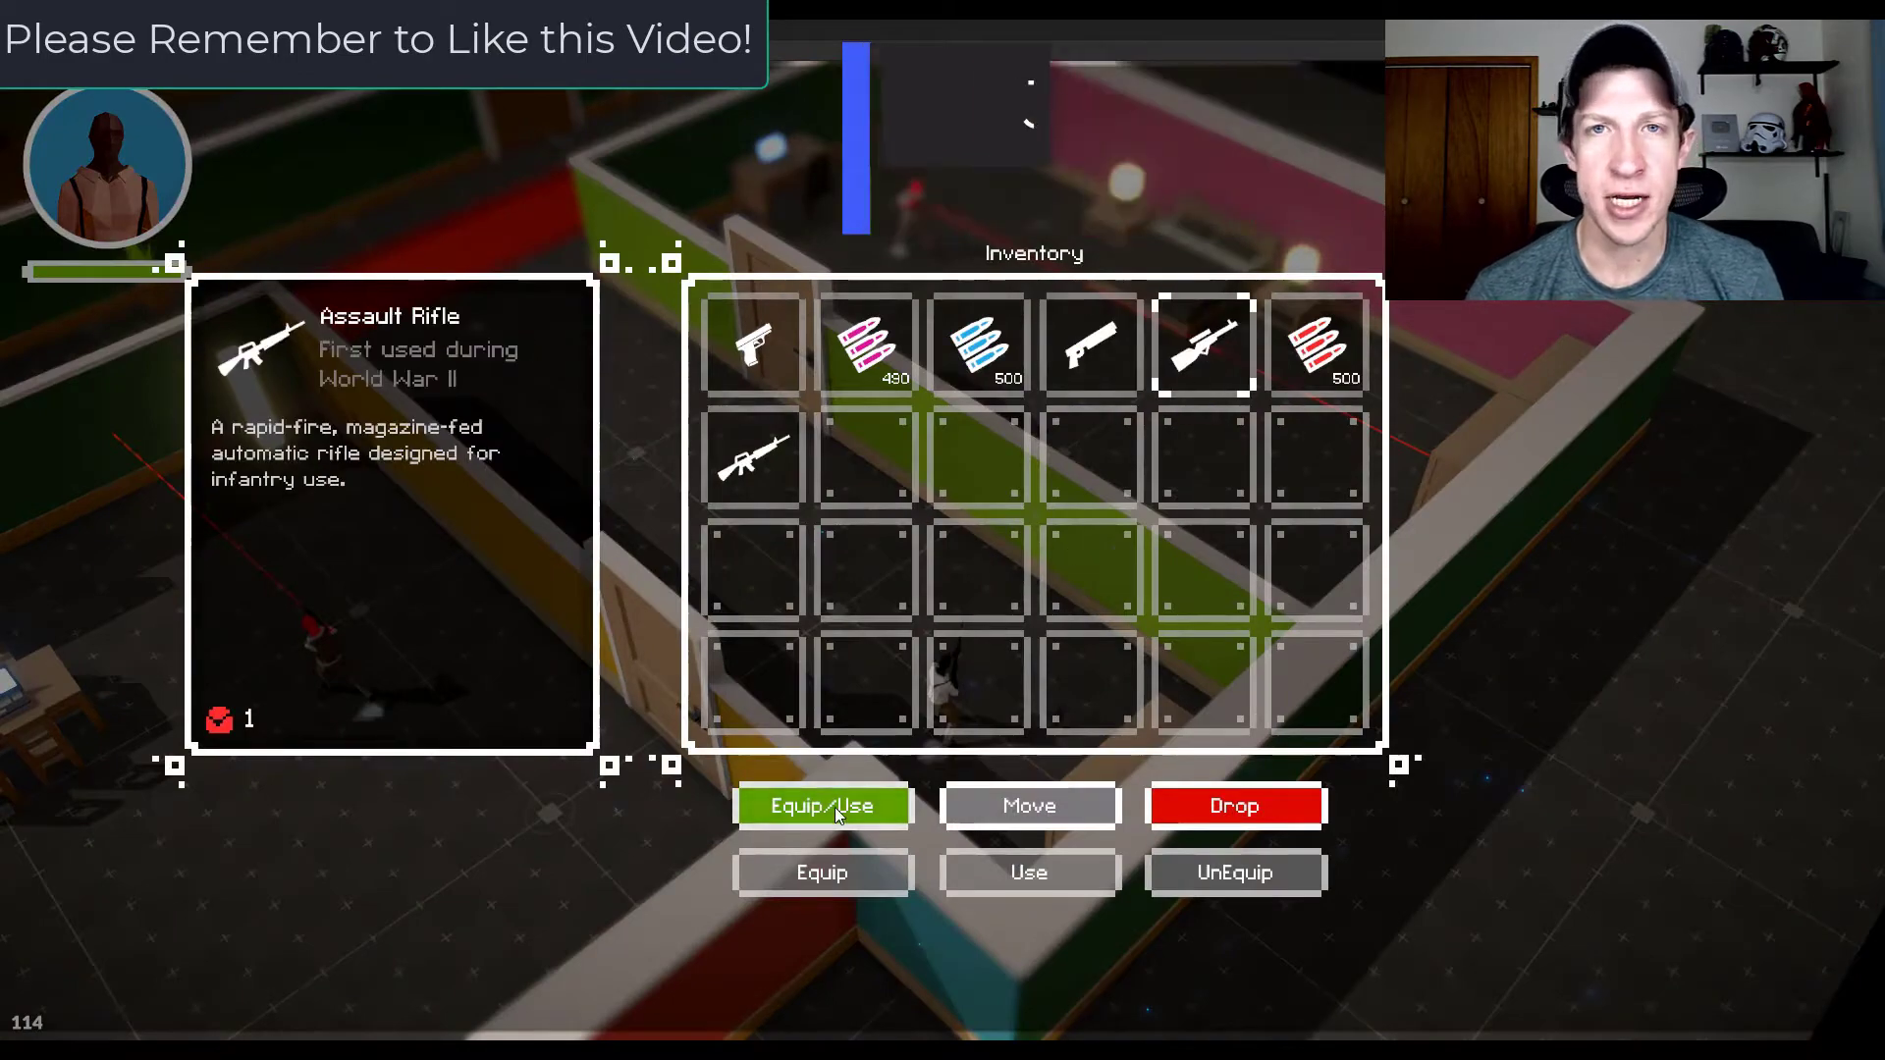
left_click(837, 812)
key("i")
left_click_drag(632, 386, 652, 373)
key("a")
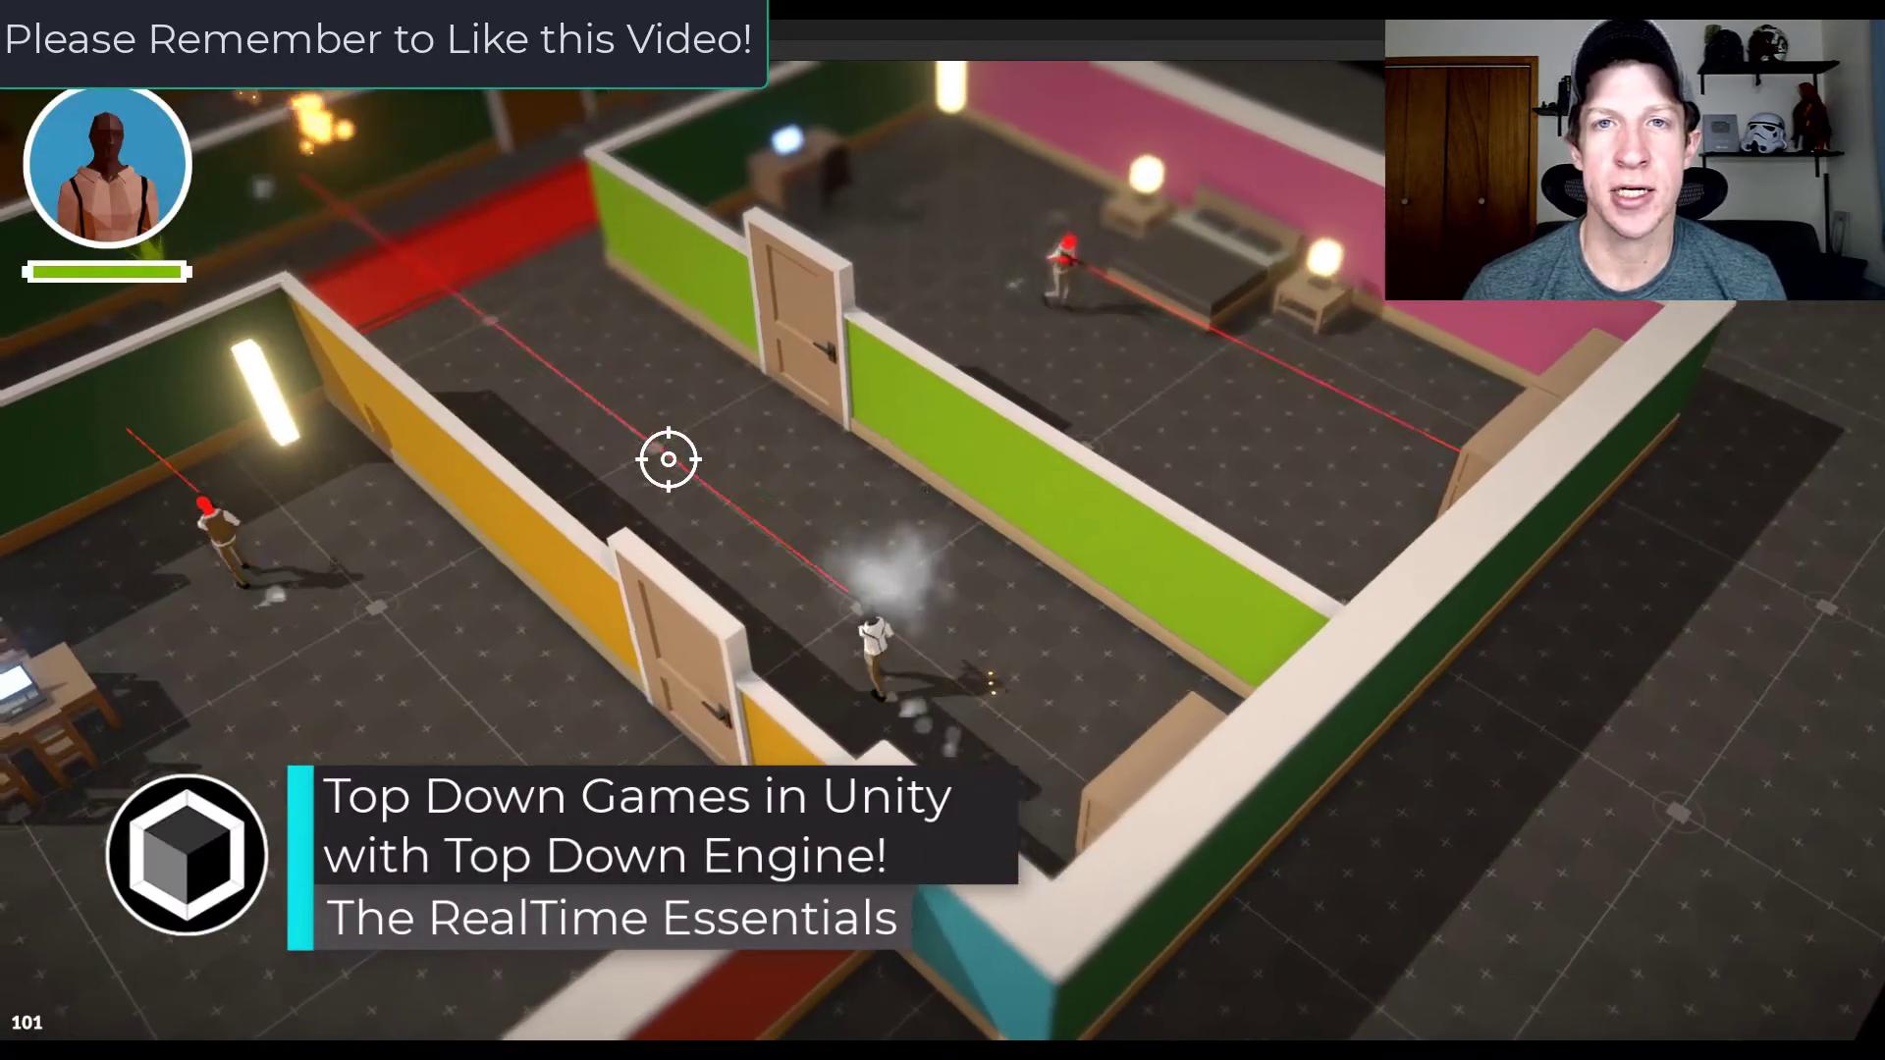
left_click(677, 476)
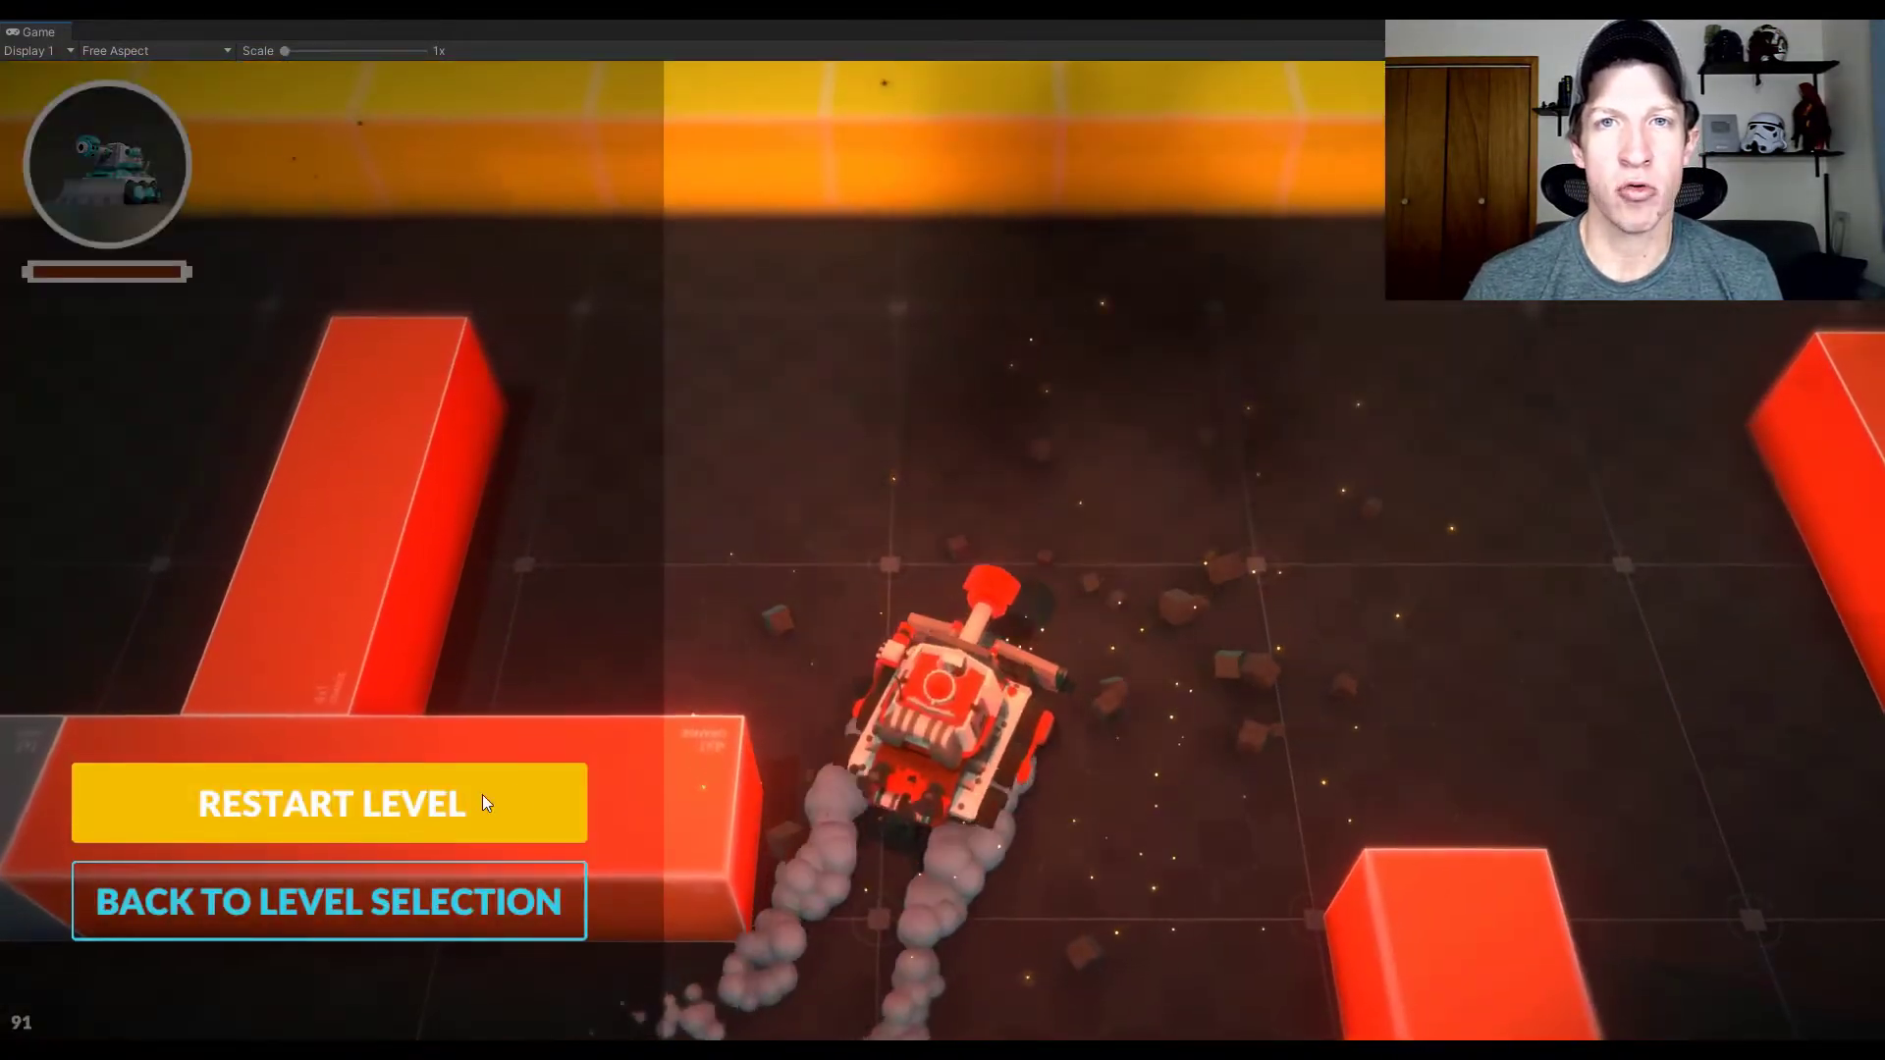
left_click(377, 809)
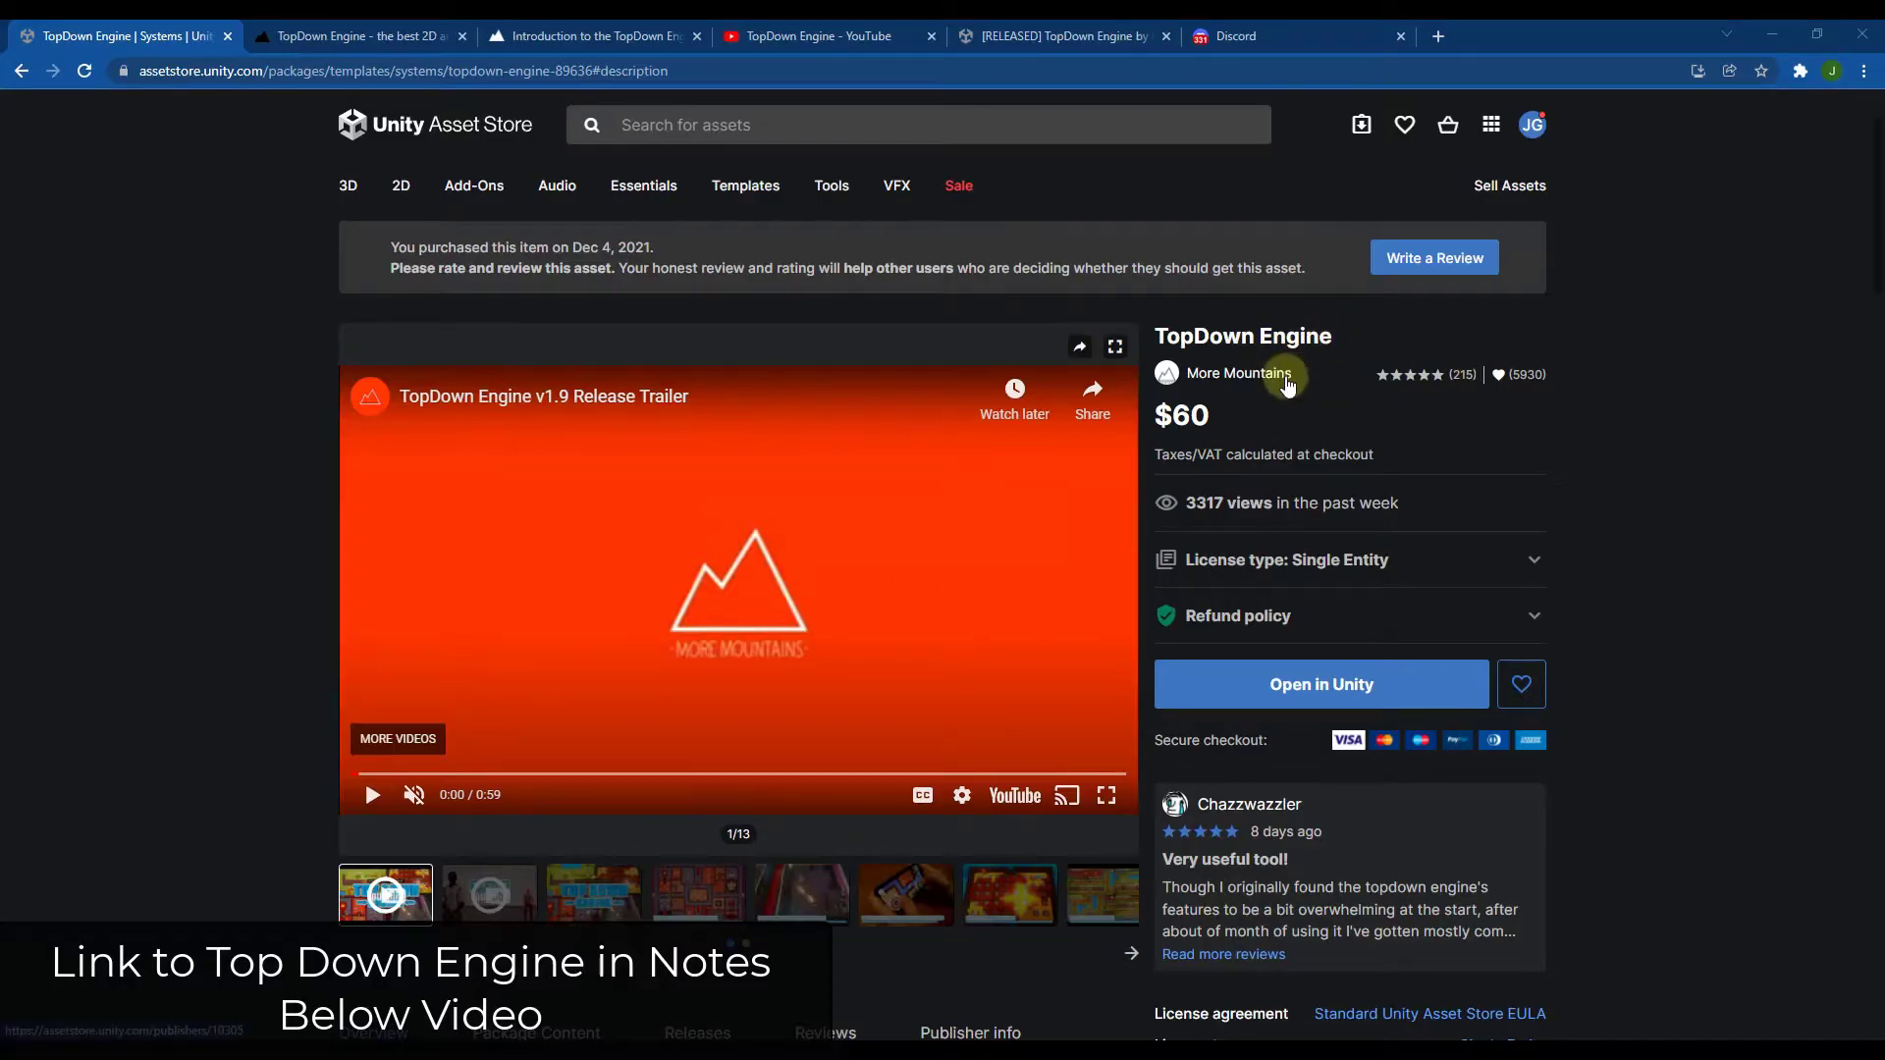
Play the TopDown Engine v1.9 release trailer on its Unity Asset Store page
scroll(393, 580, "down", 2)
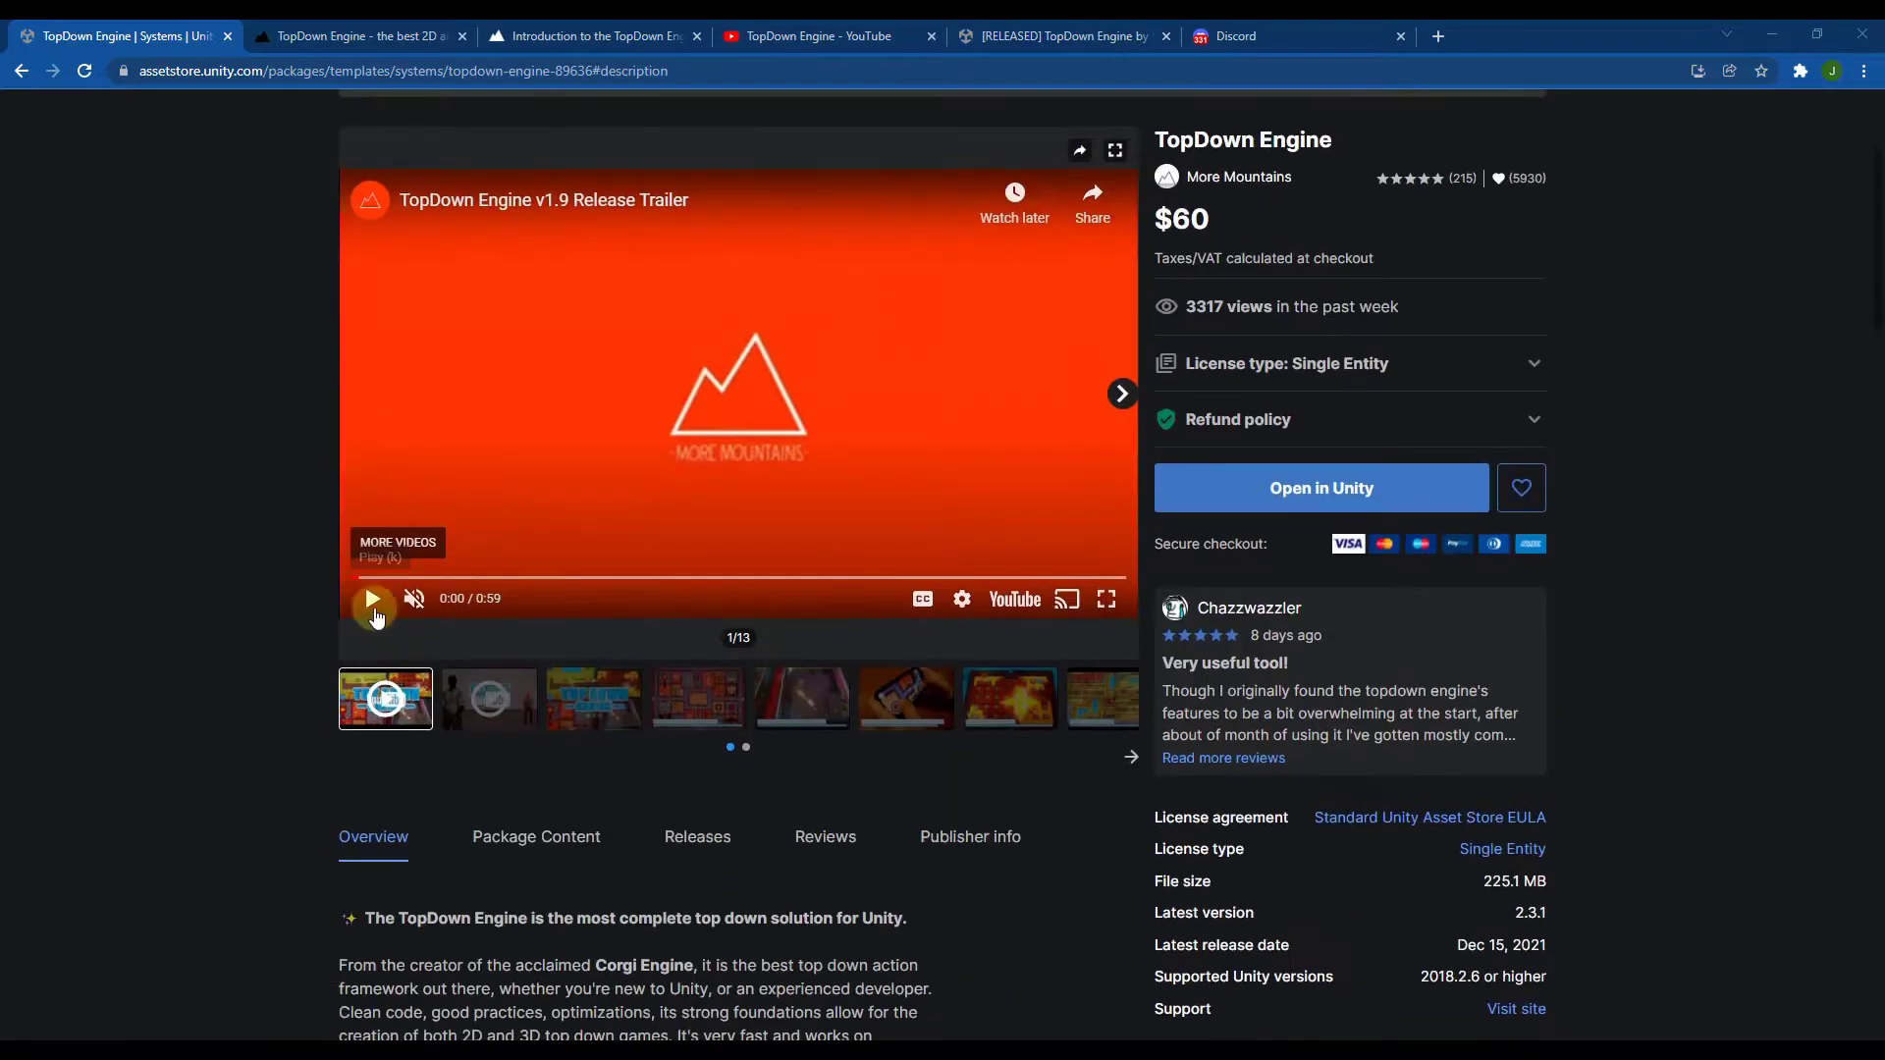
left_click(372, 601)
scroll(295, 516, "up", 1)
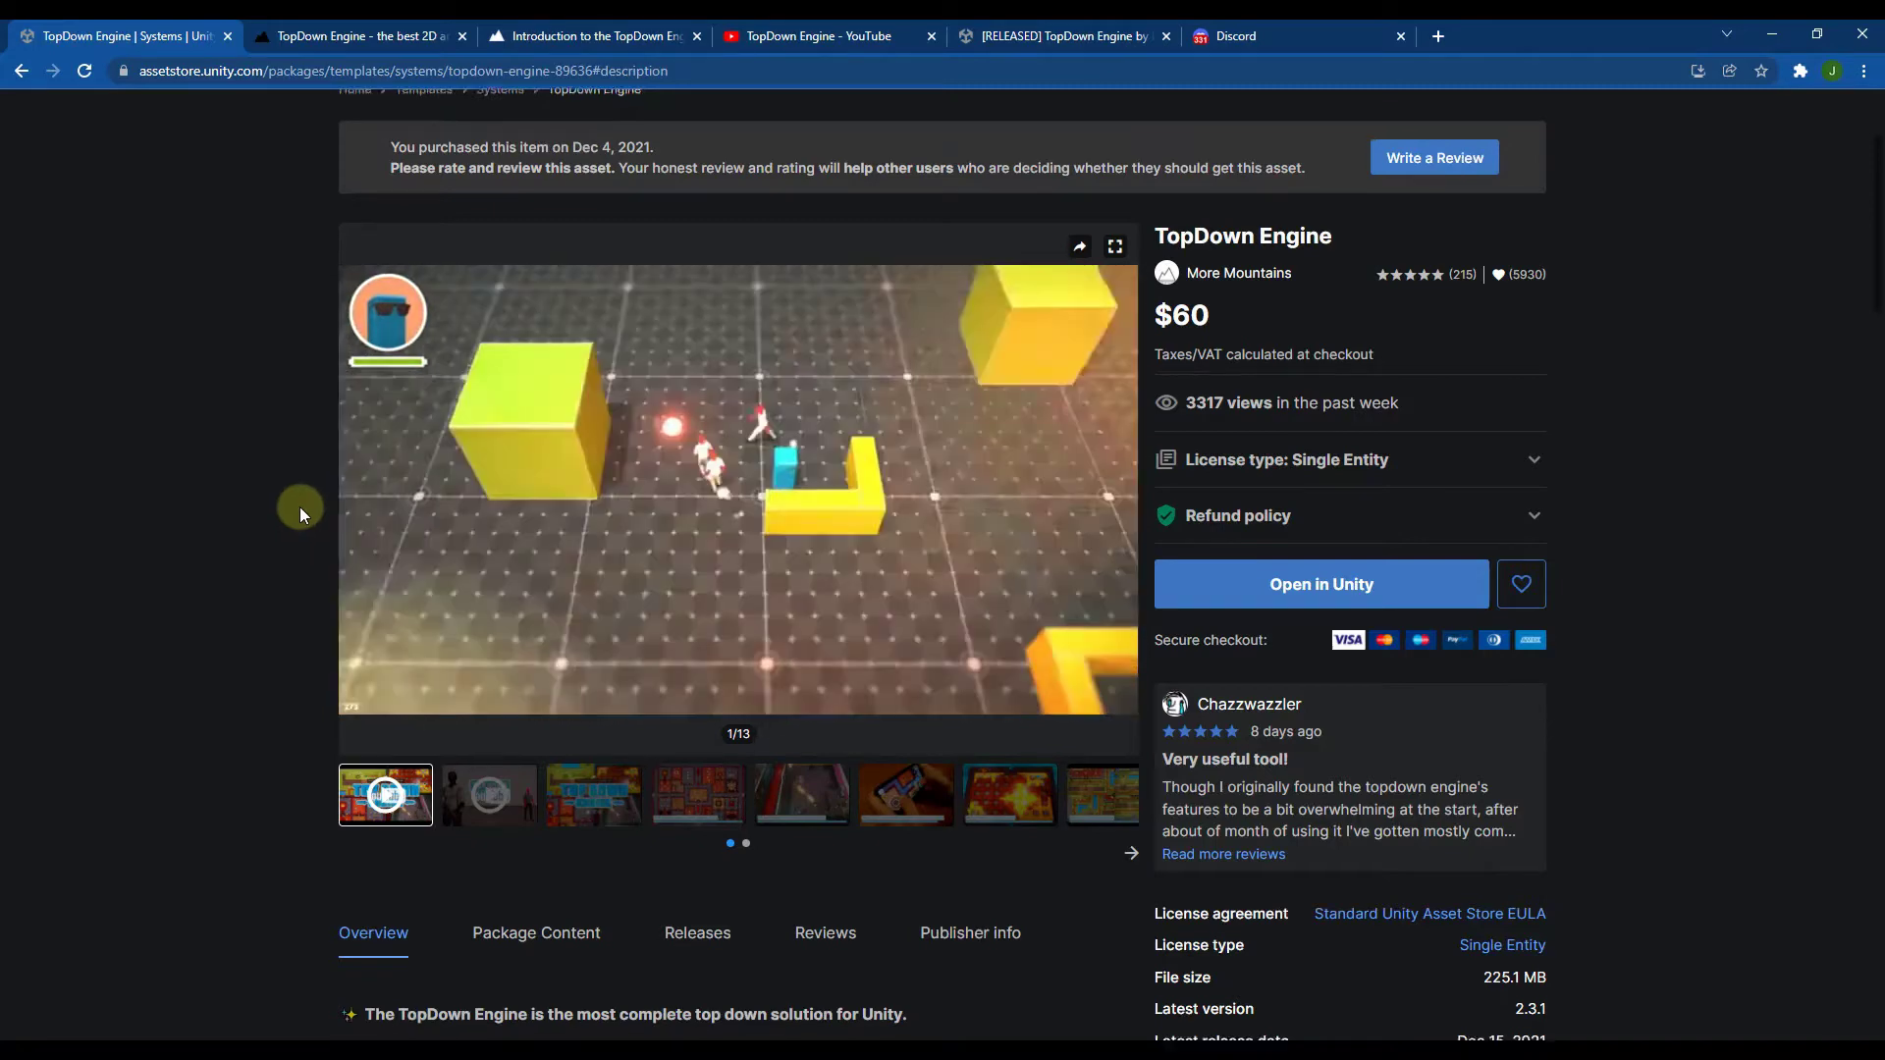
Read the TopDown Engine overview, covering the character controller, inventory, AI system, camera controller, level tools and multiplayer features
scroll(279, 505, "down", 10)
scroll(263, 503, "down", 2)
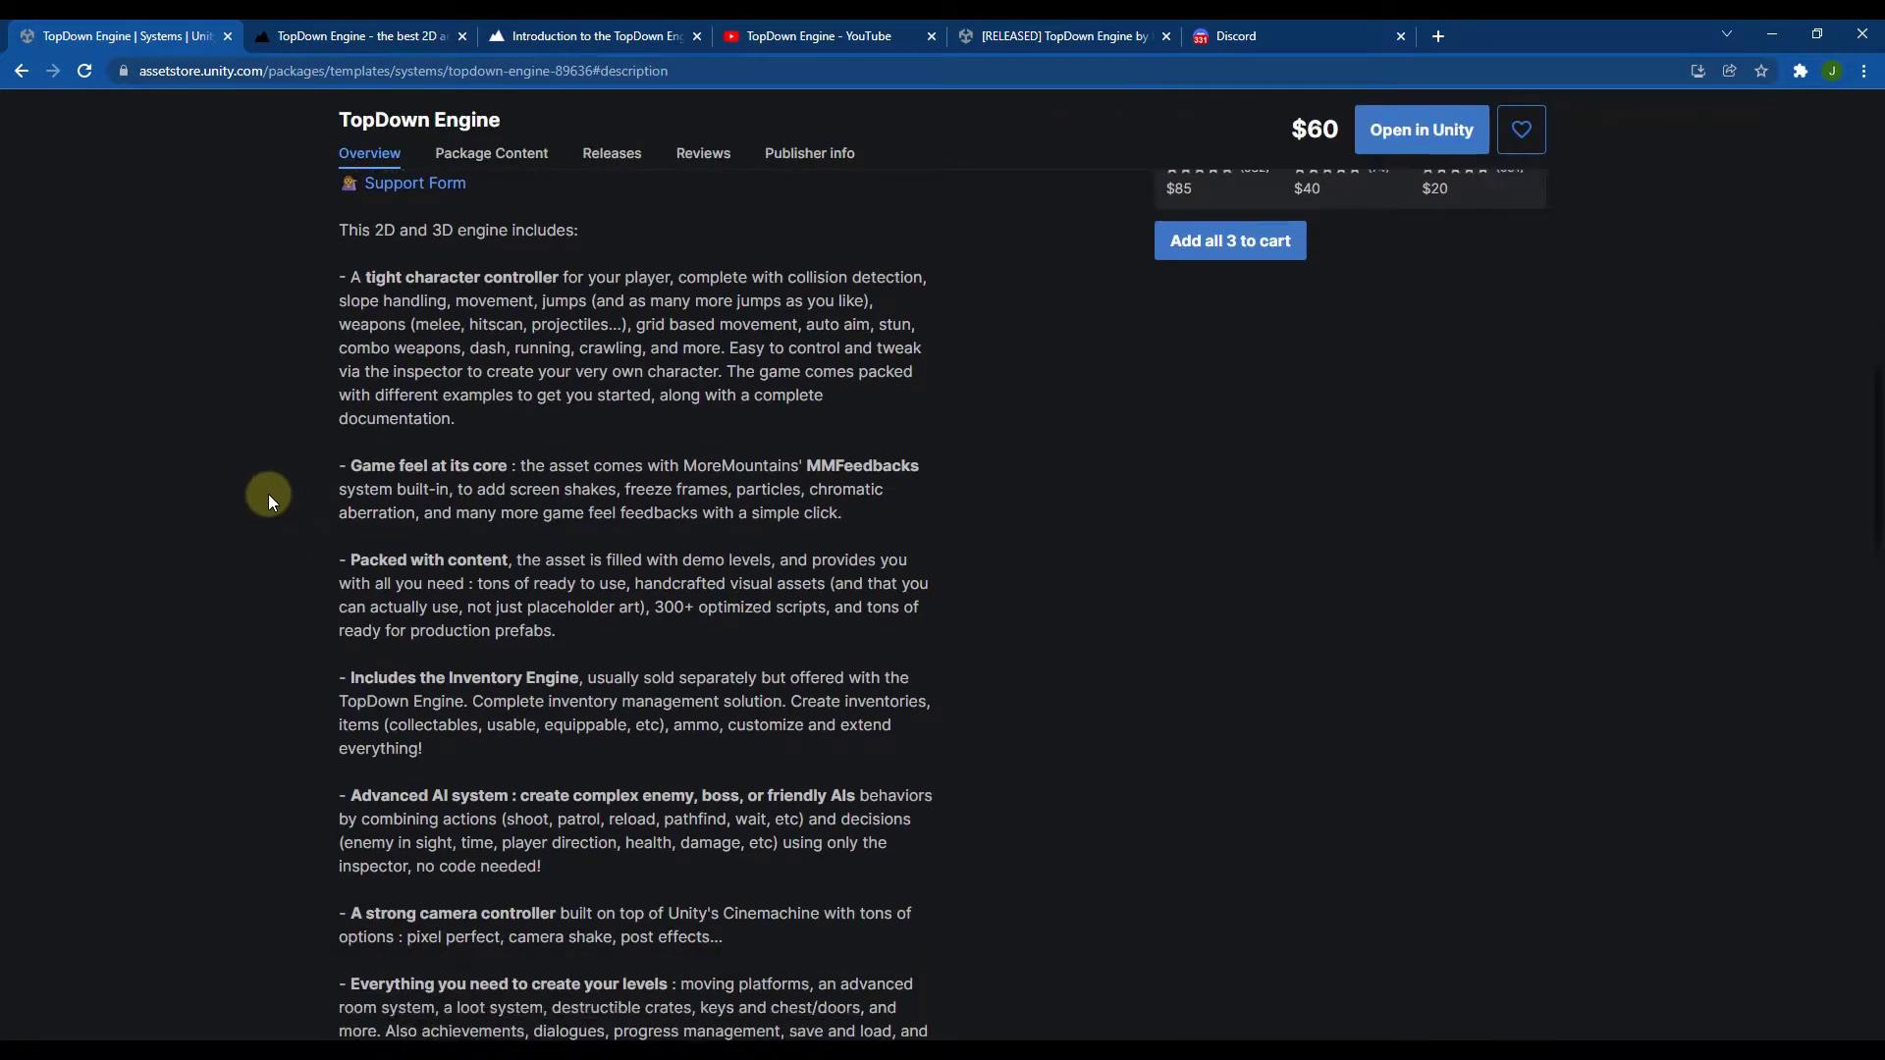
scroll(265, 471, "up", 1)
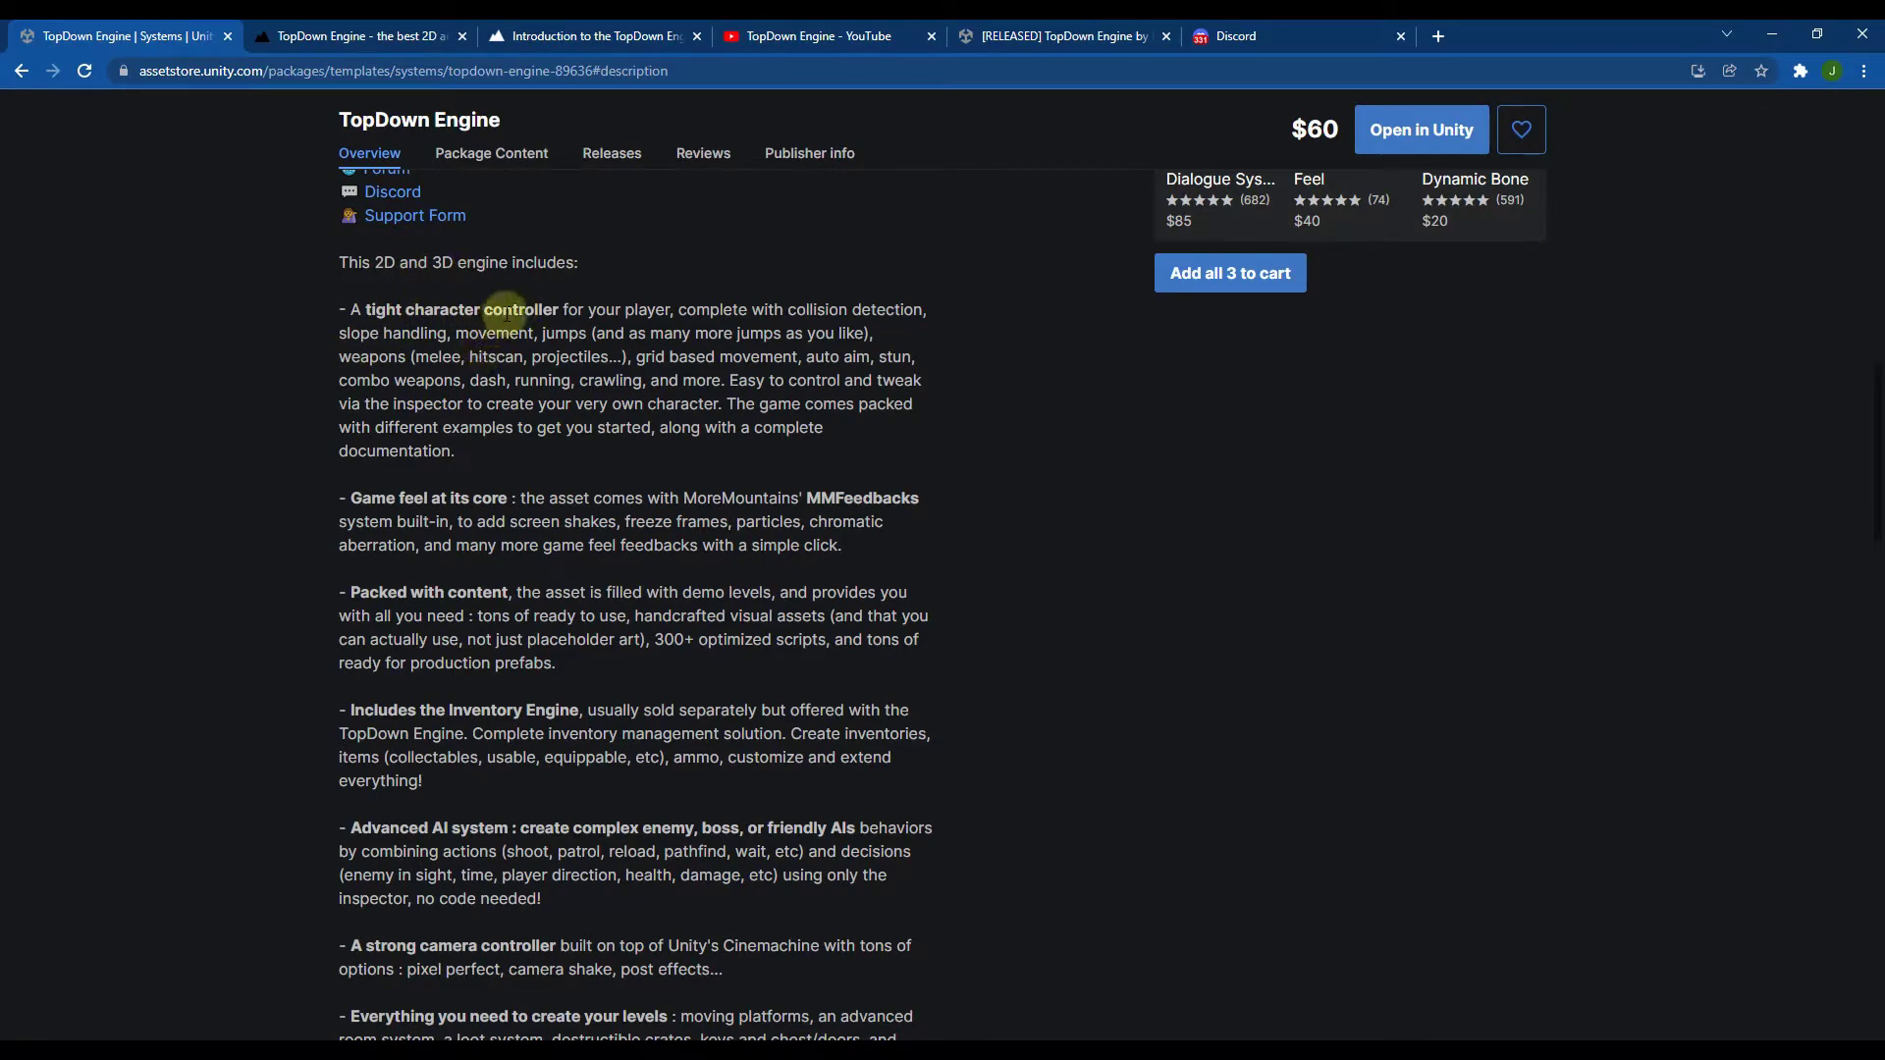
scroll(504, 471, "down", 2)
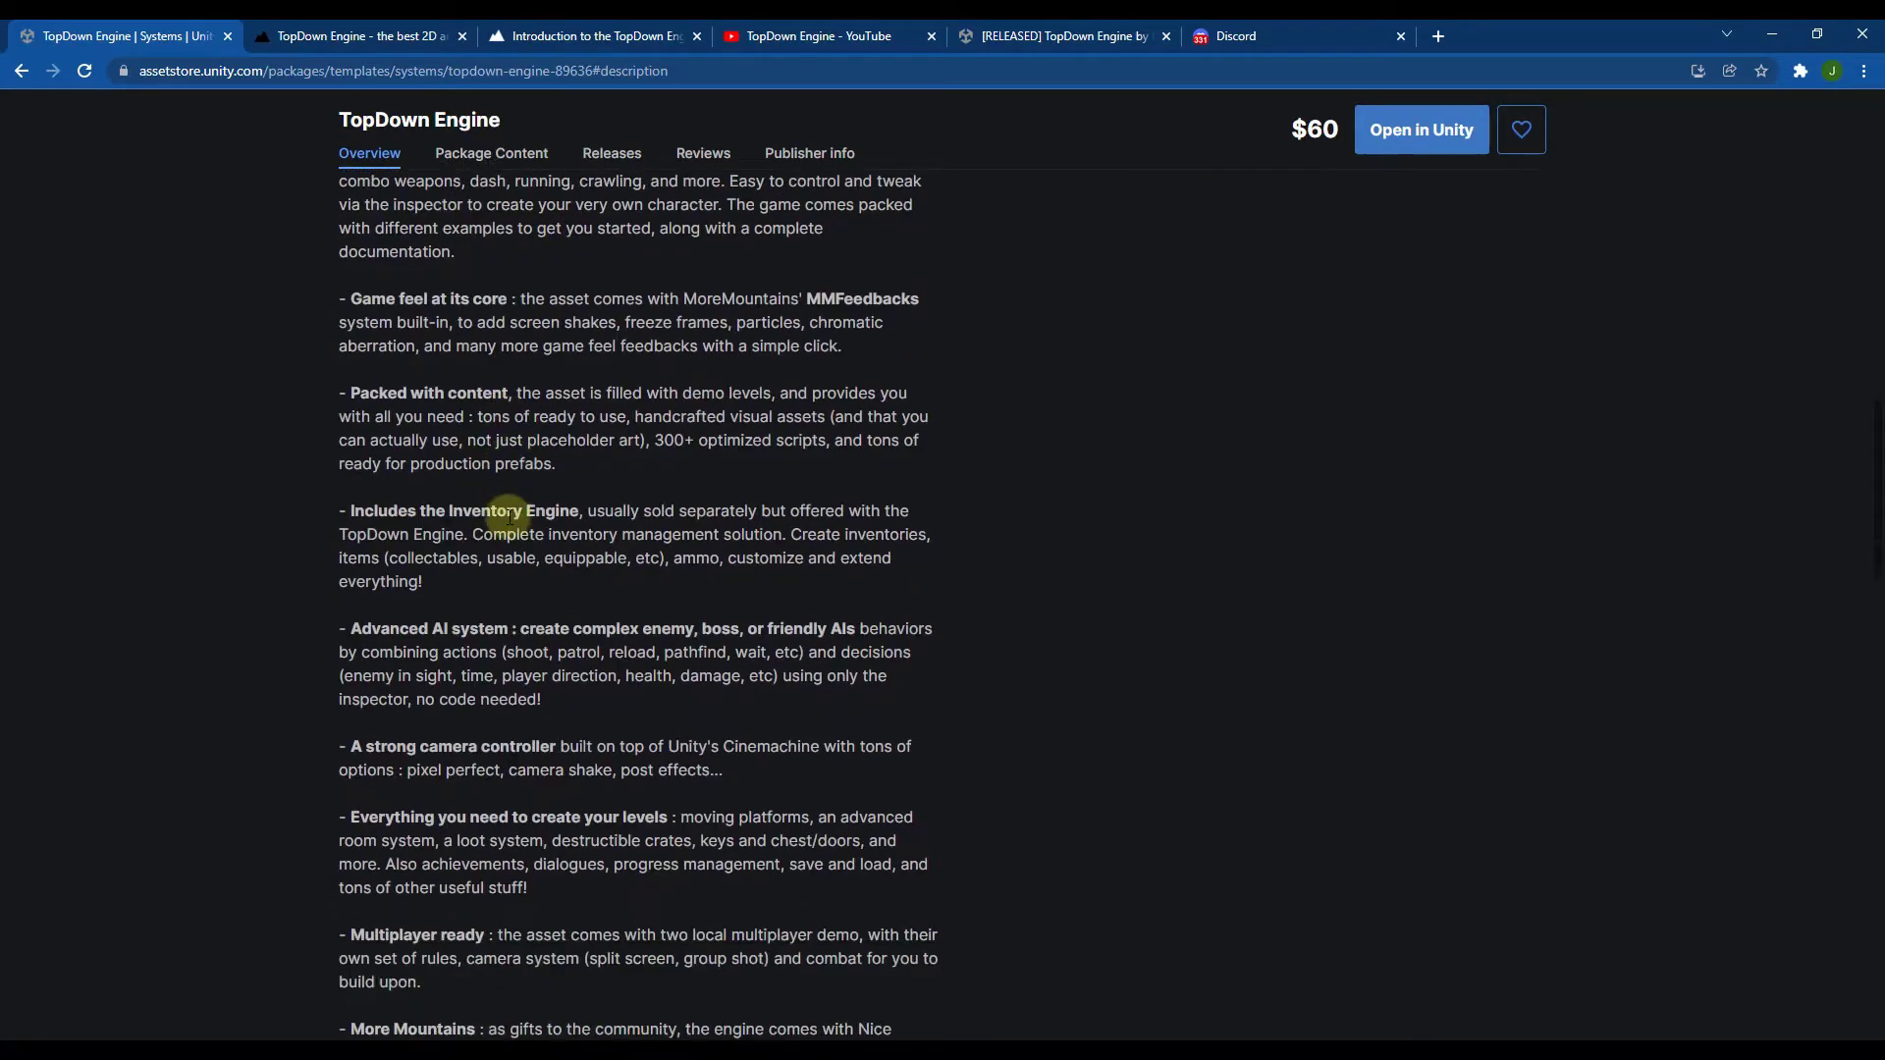
scroll(505, 508, "down", 1)
scroll(593, 400, "up", 1)
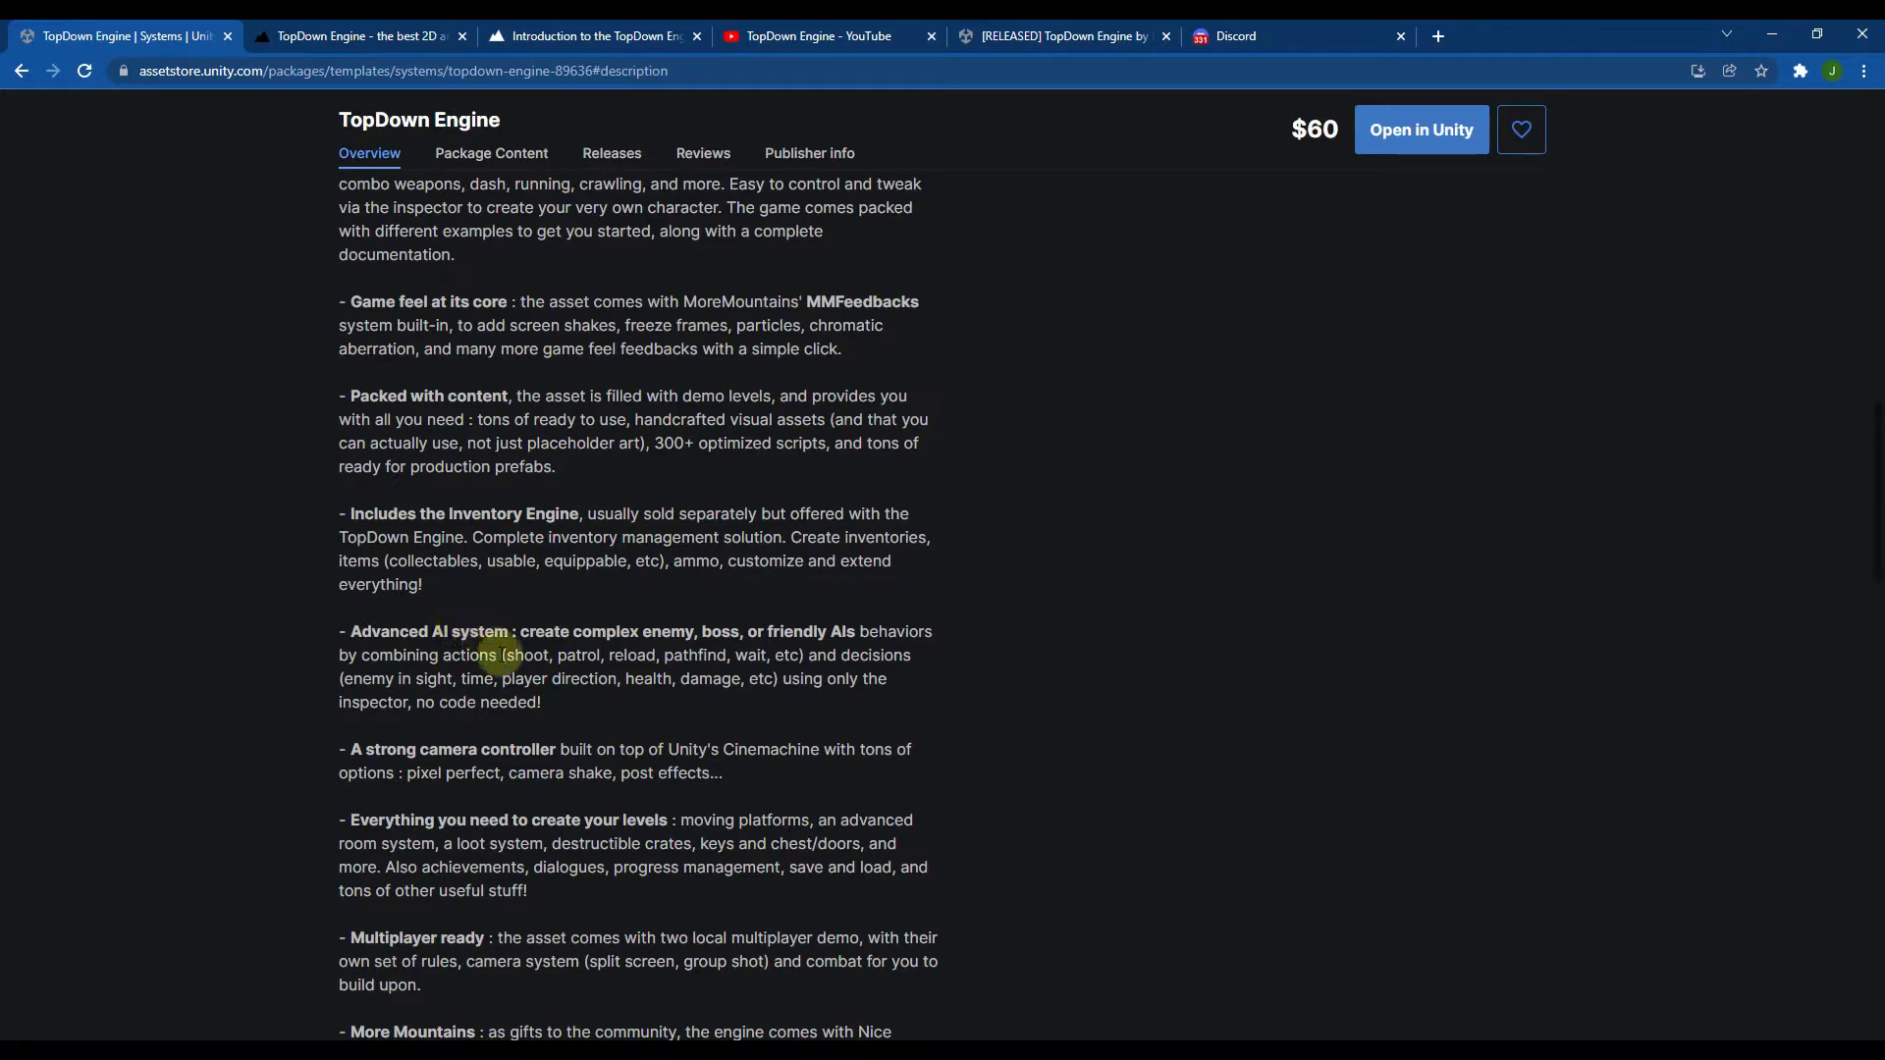
scroll(499, 653, "down", 2)
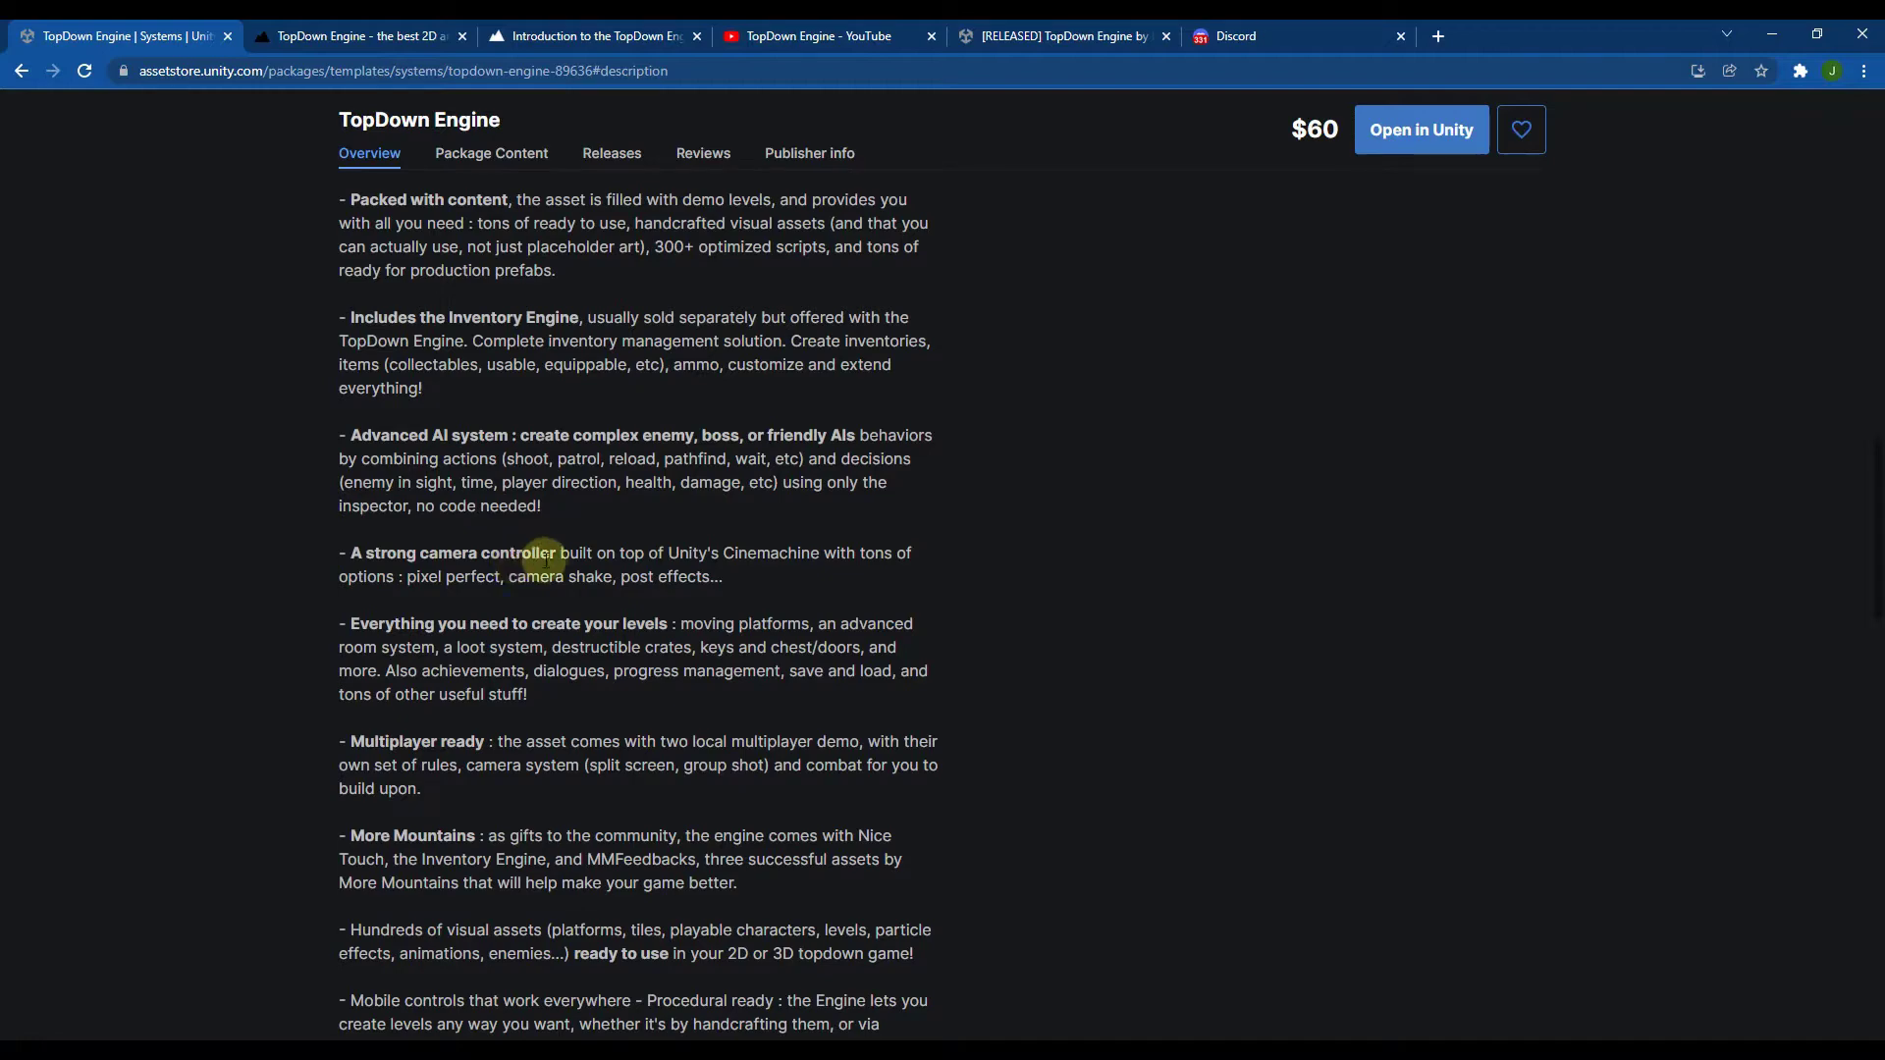
scroll(545, 556, "down", 3)
Switch to the TopDown Engine documentation and look through its introduction page, including the tour video and installation help
left_click(560, 36)
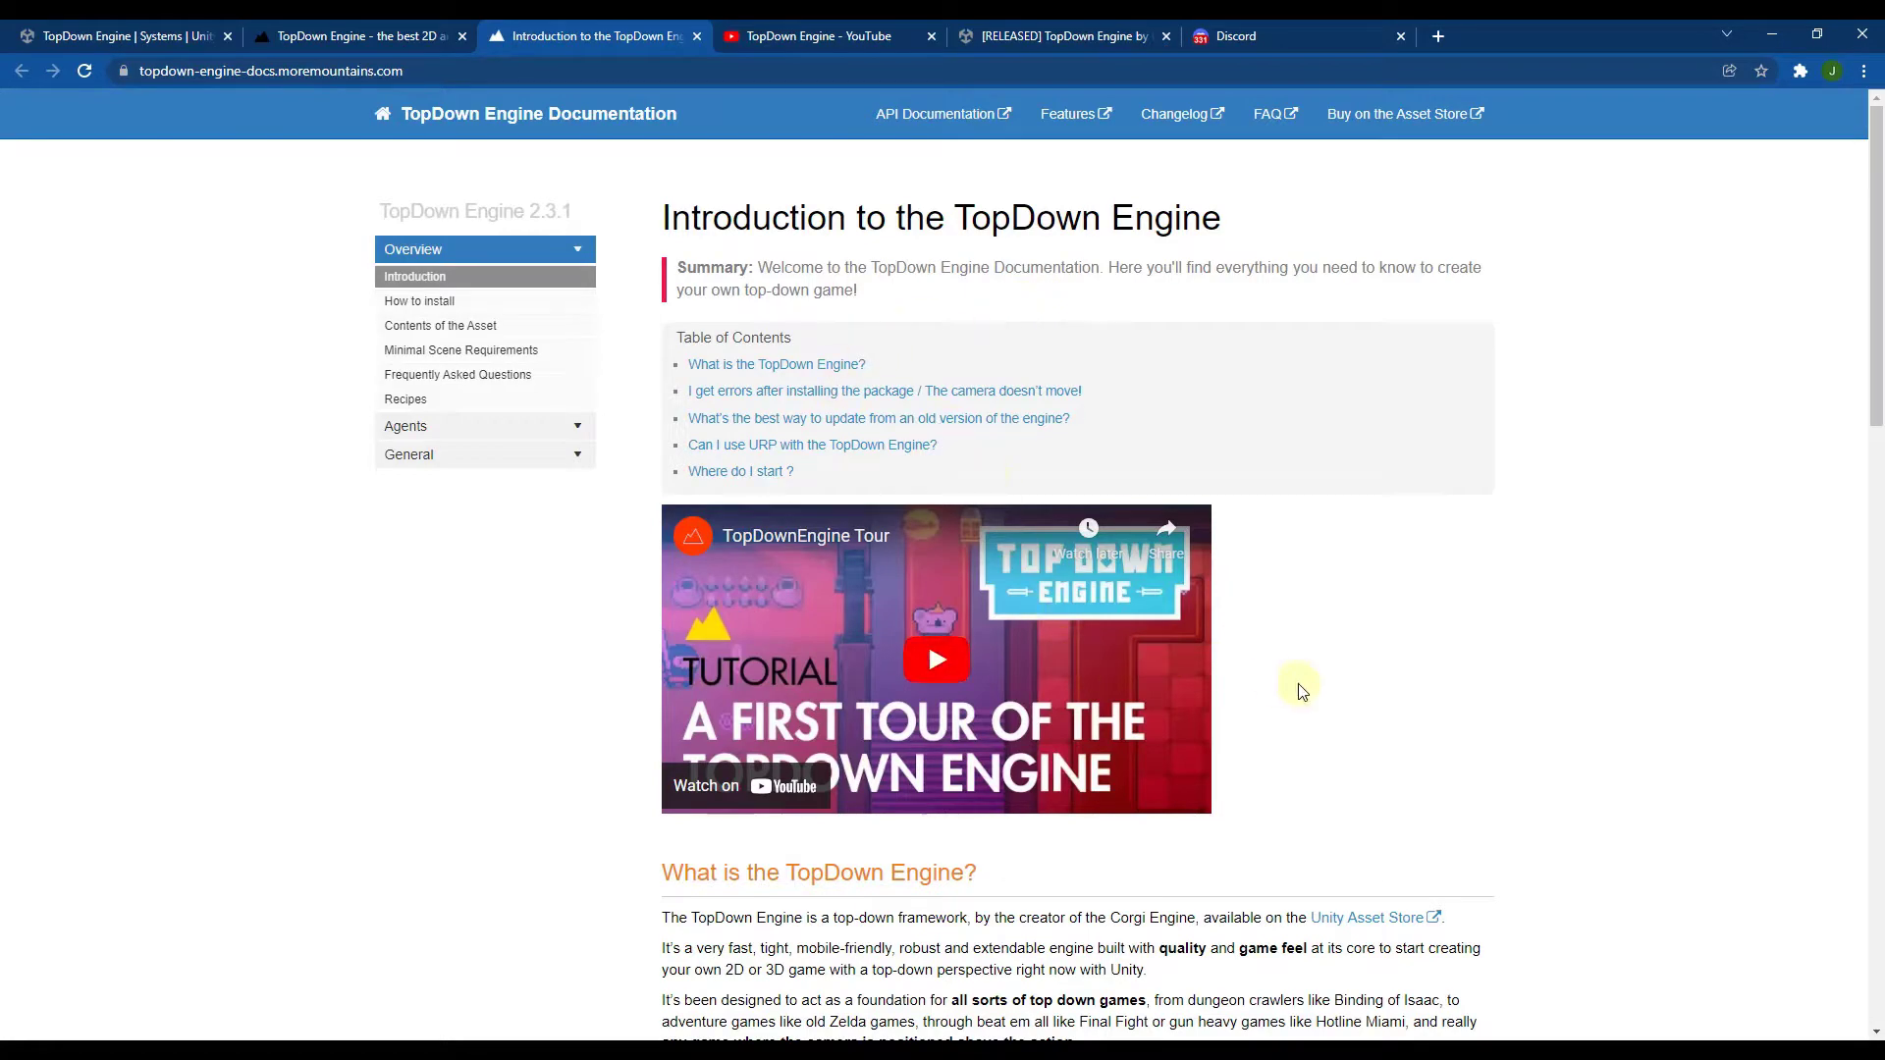
scroll(1301, 690, "down", 1)
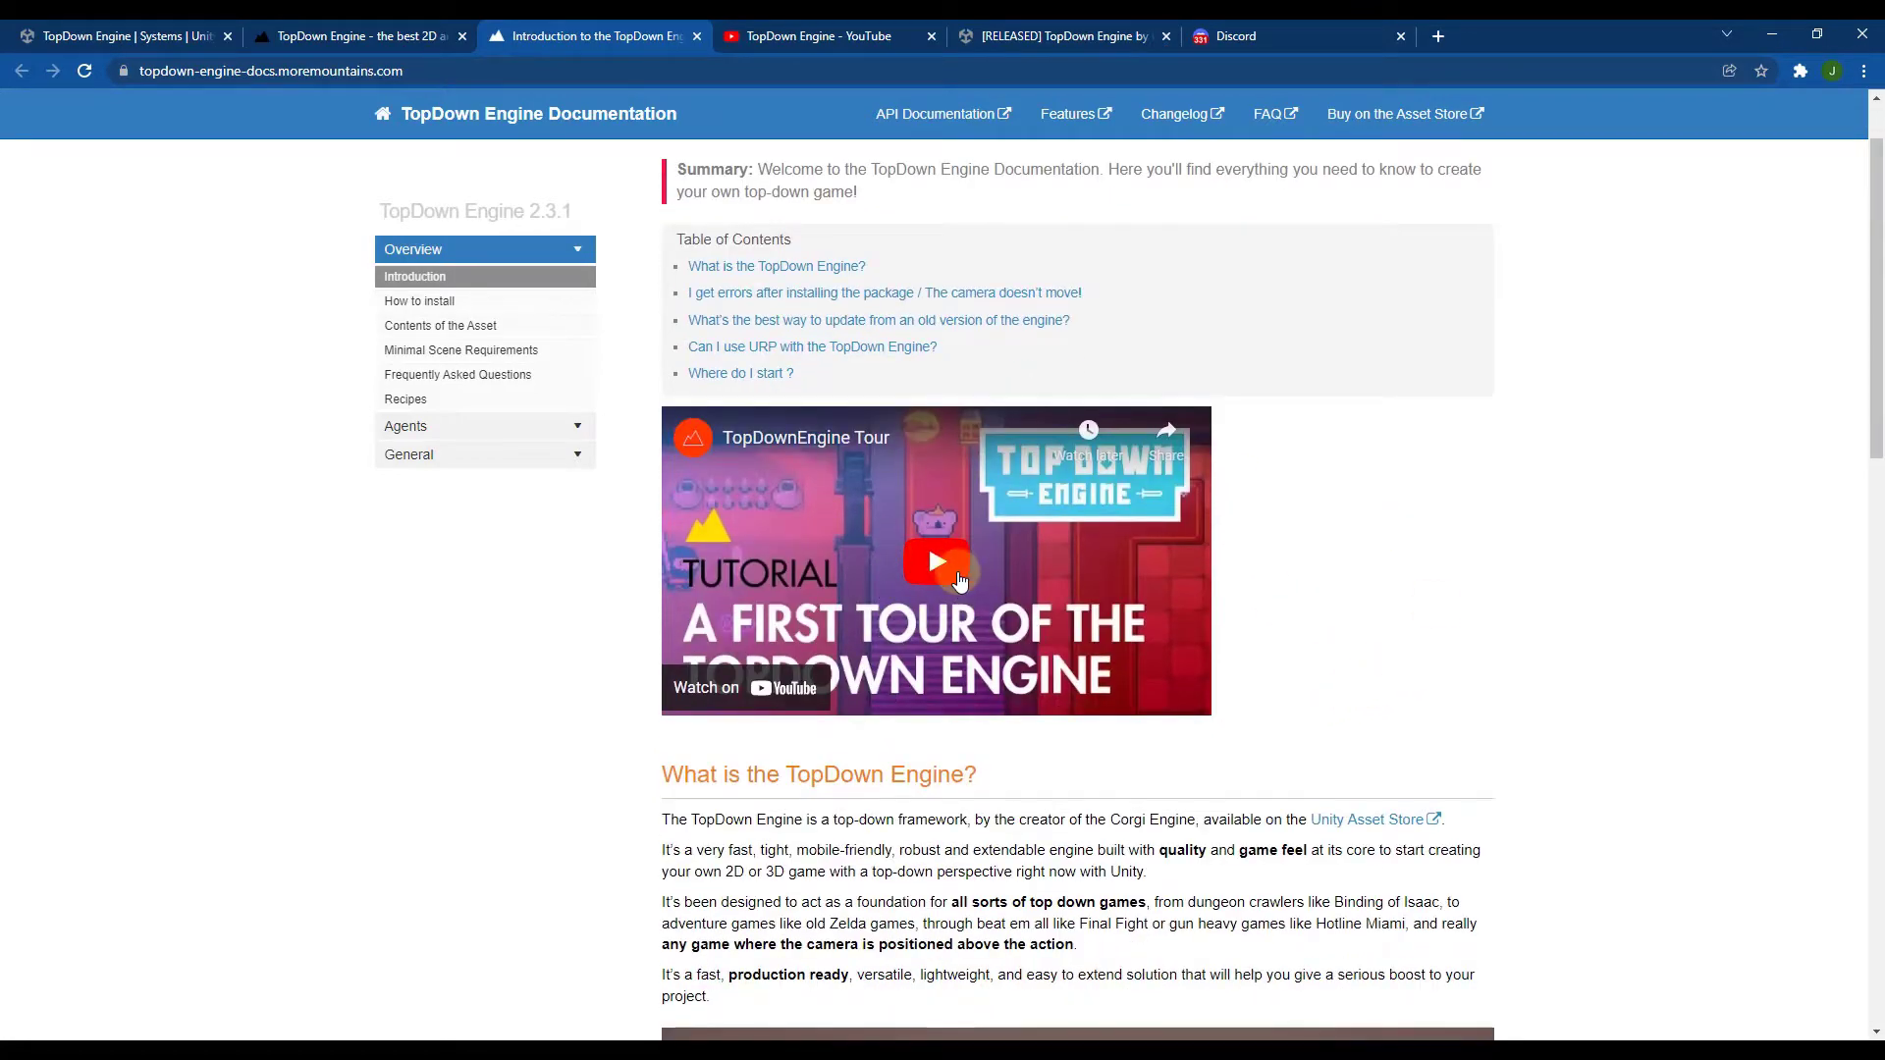
scroll(975, 596, "down", 15)
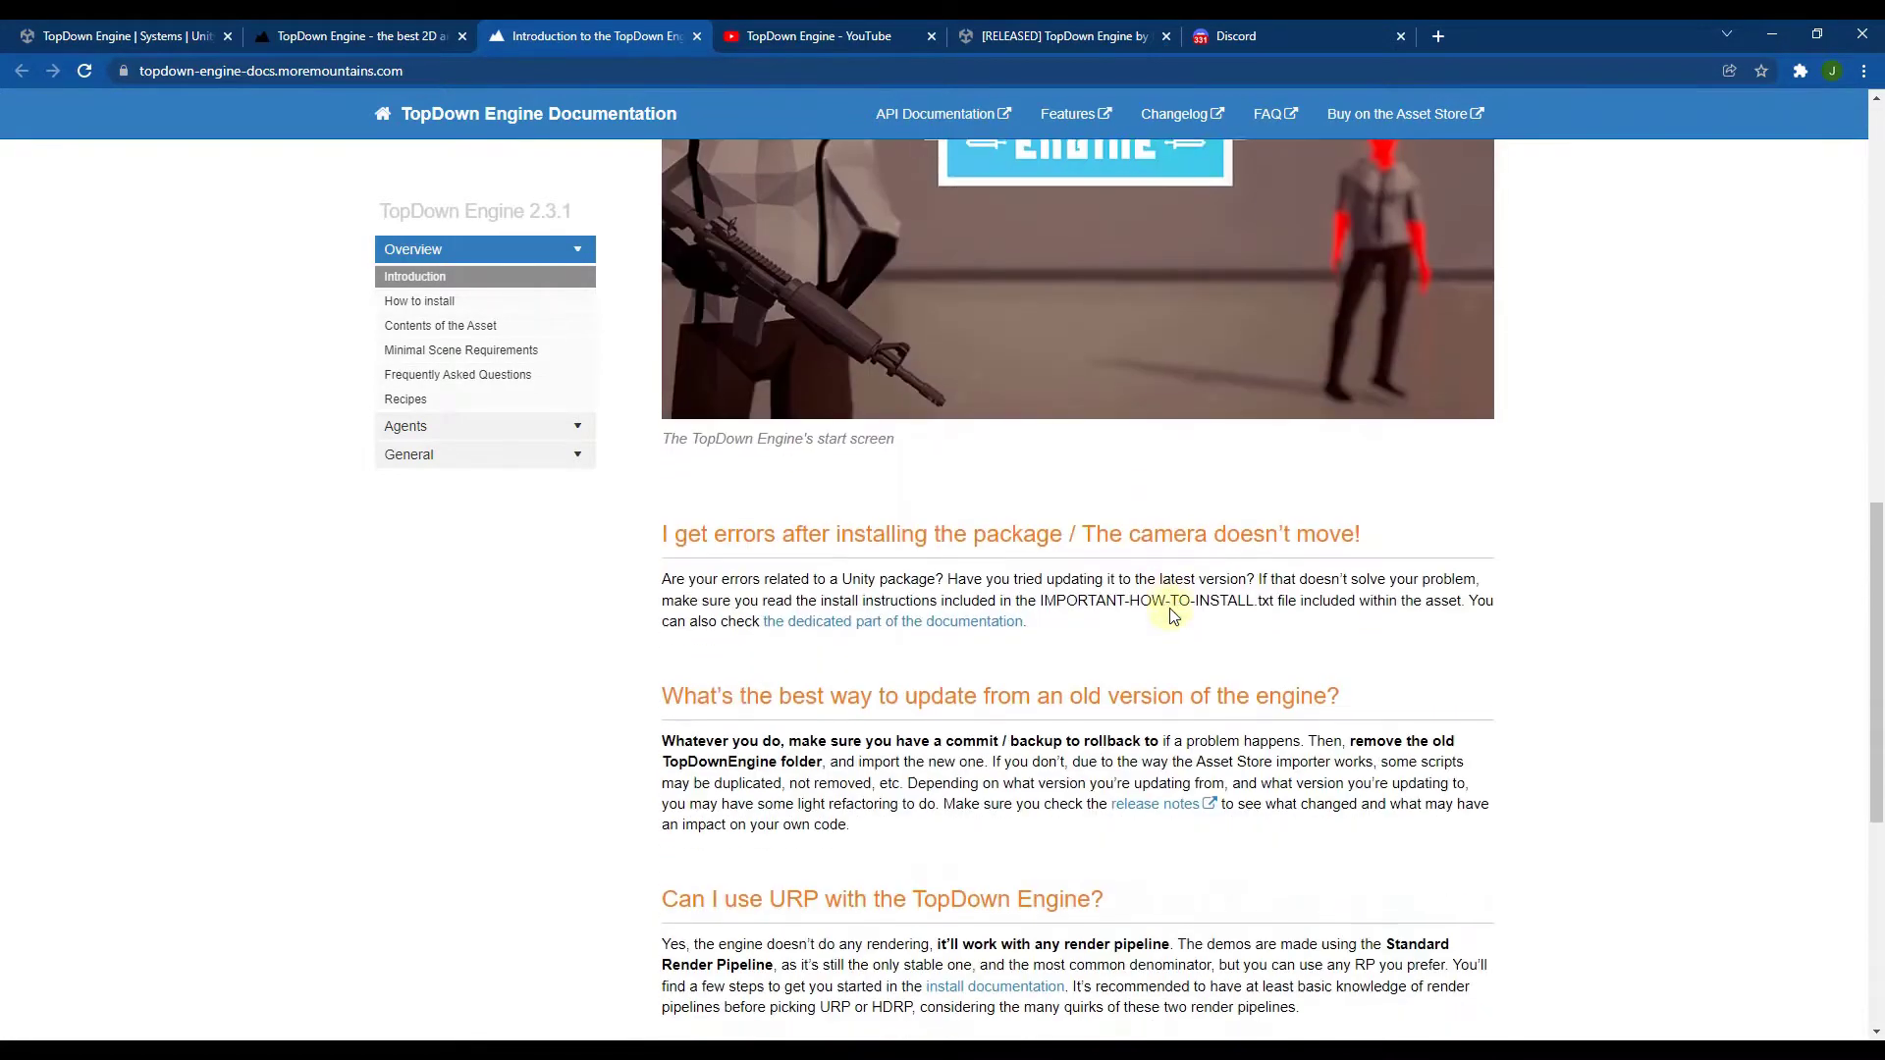
Switch to the TopDown Engine YouTube playlist and look through its tutorial videos from the tour to the version 2.0 overview
left_click(777, 22)
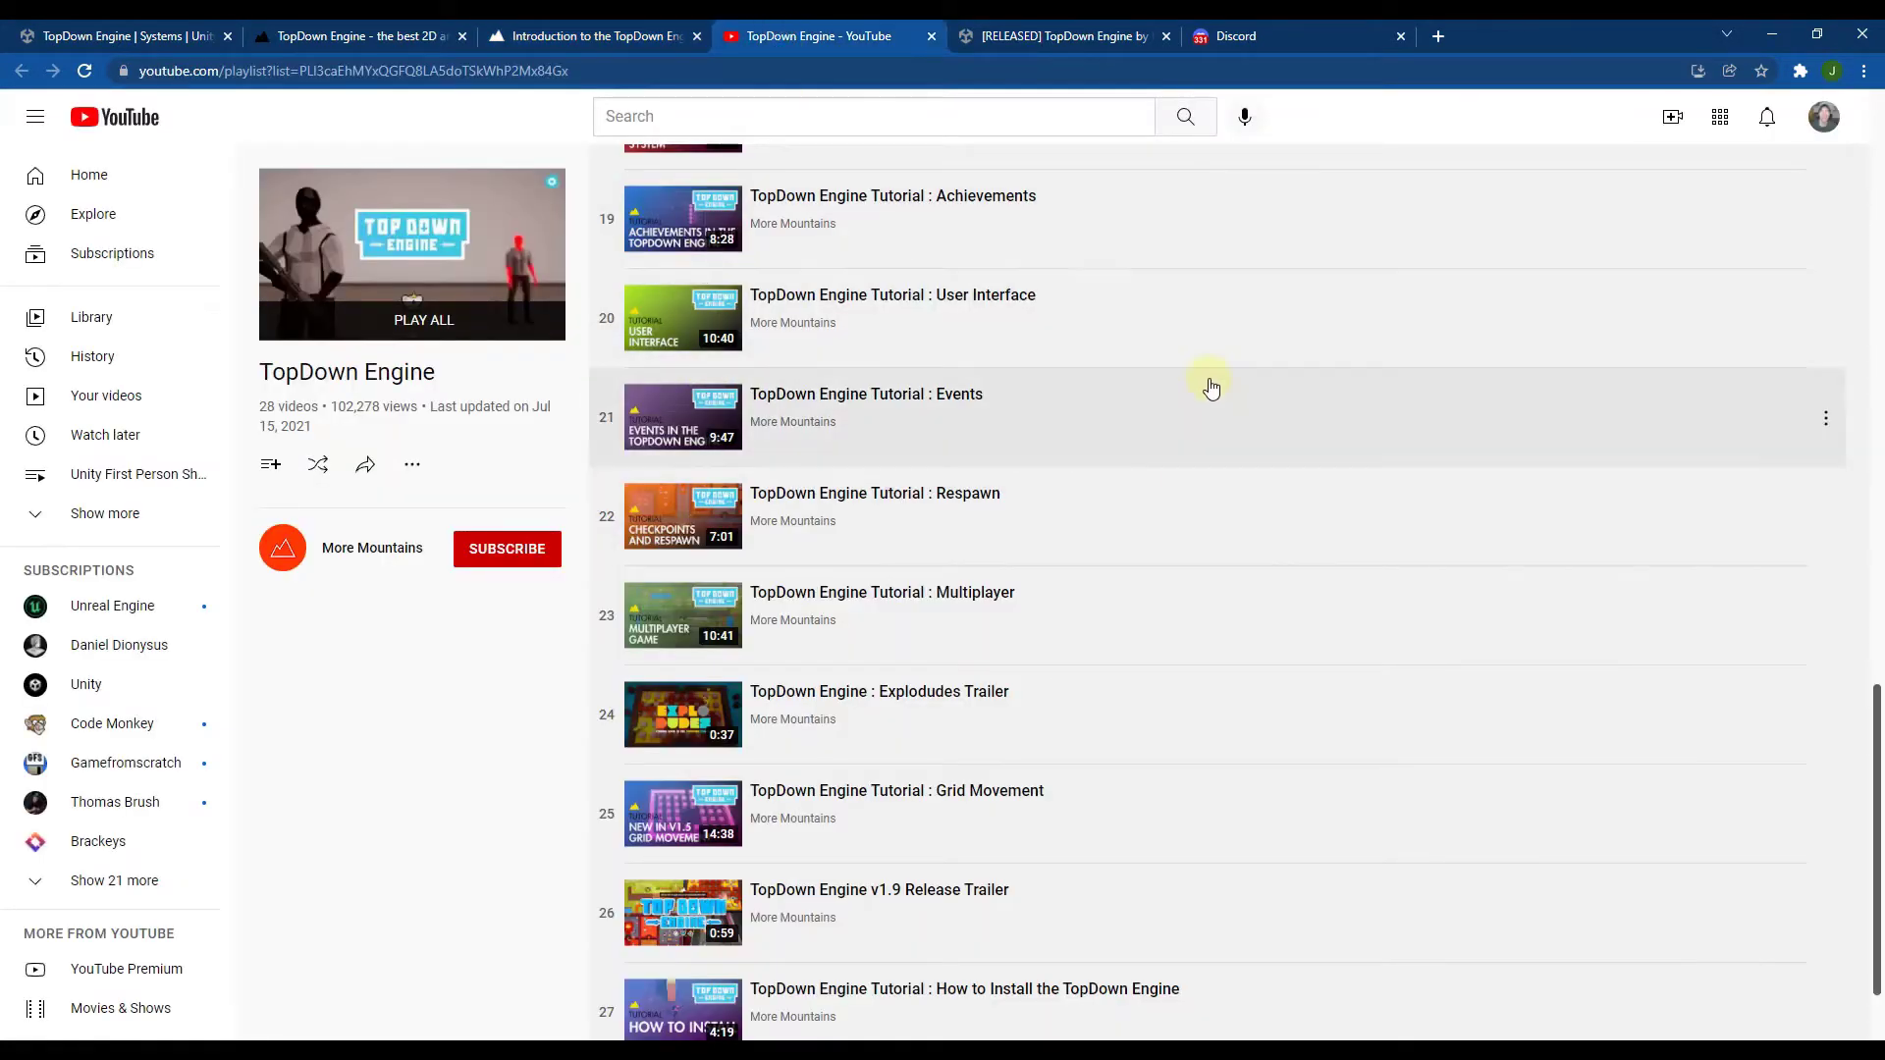
scroll(1211, 388, "up", 12)
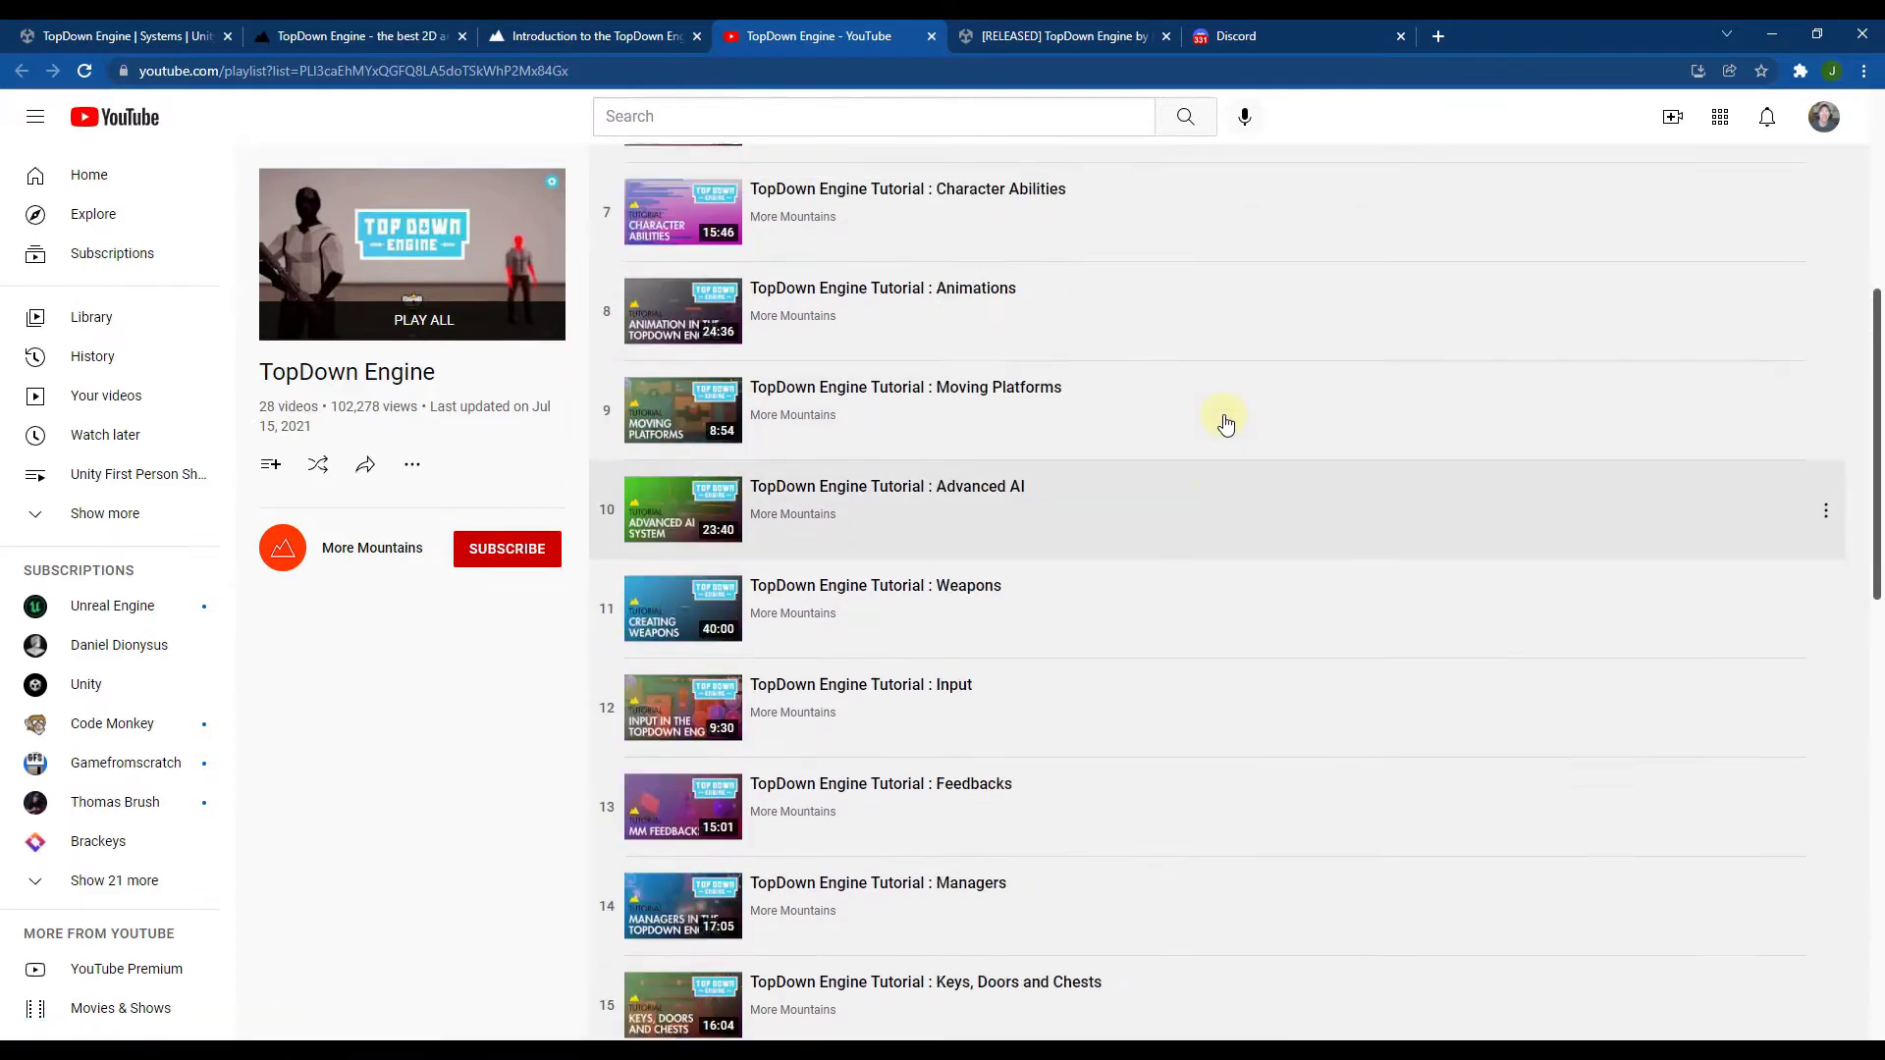
scroll(1197, 456, "up", 3)
scroll(1195, 412, "up", 2)
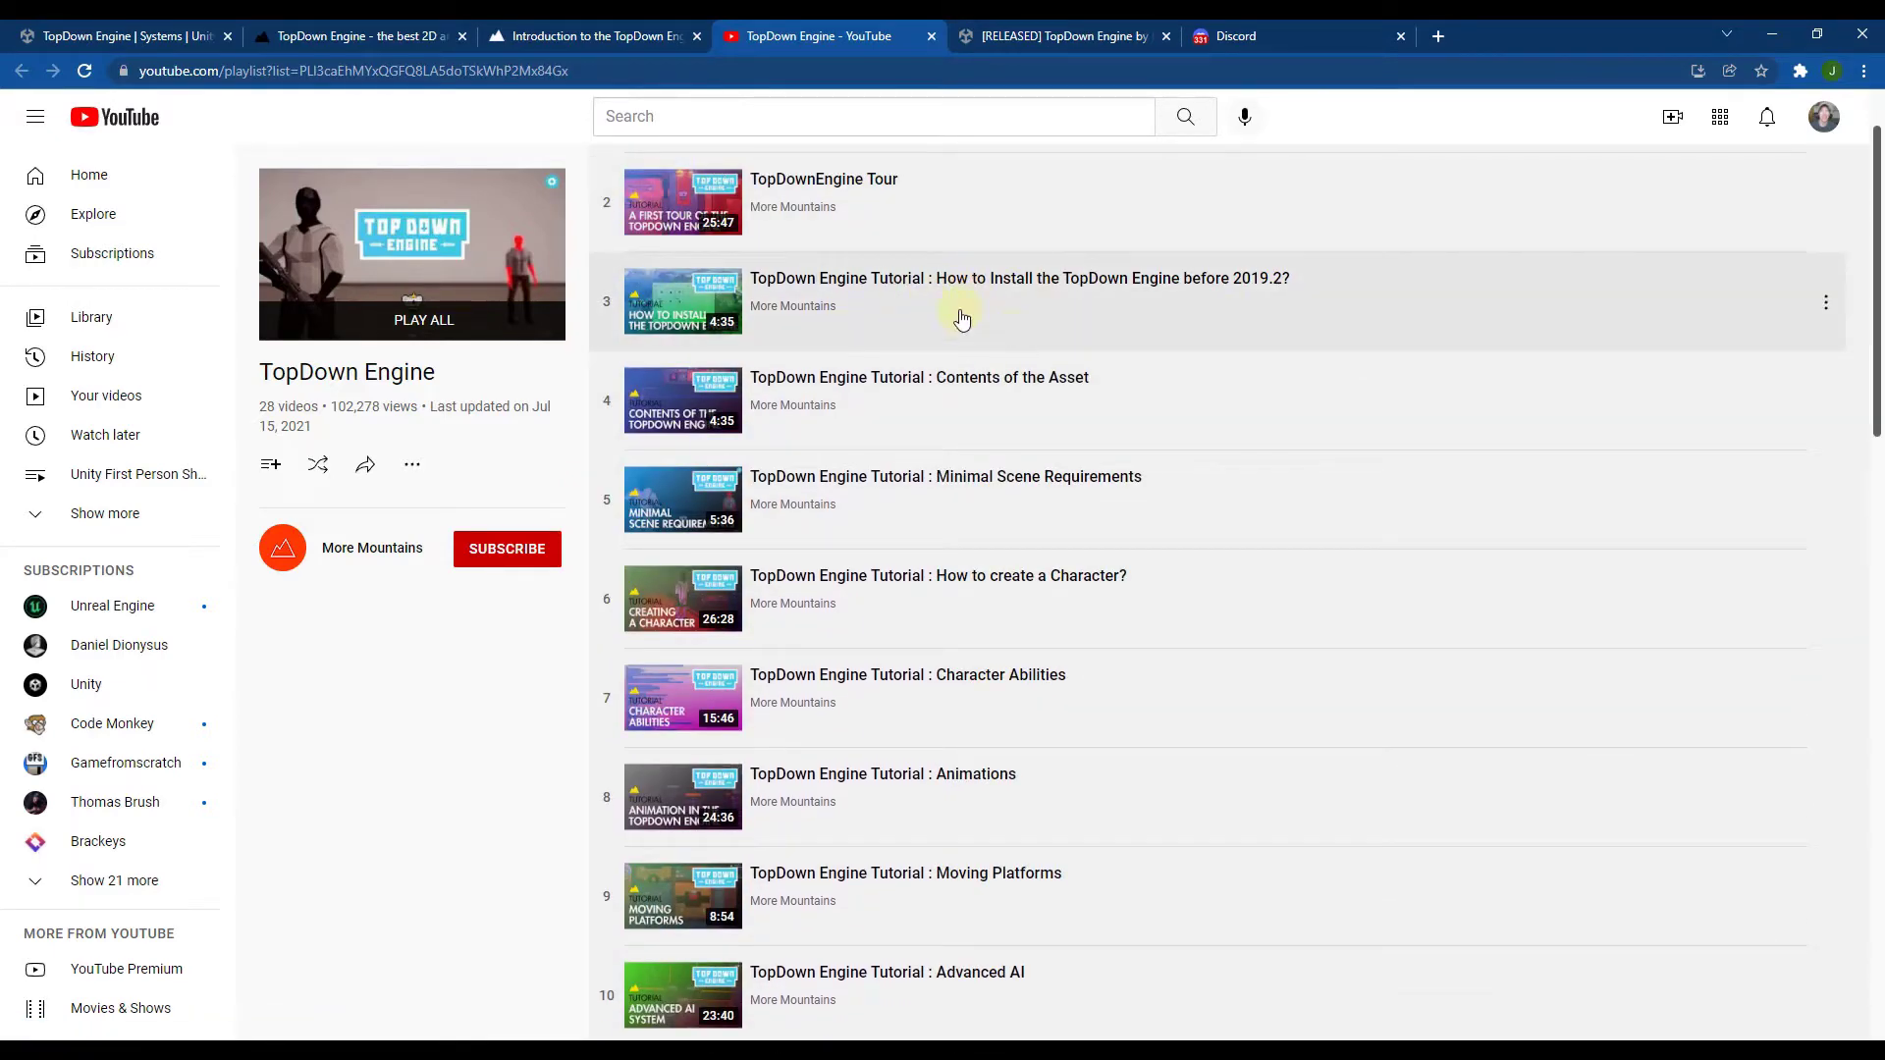
scroll(1306, 559, "down", 5)
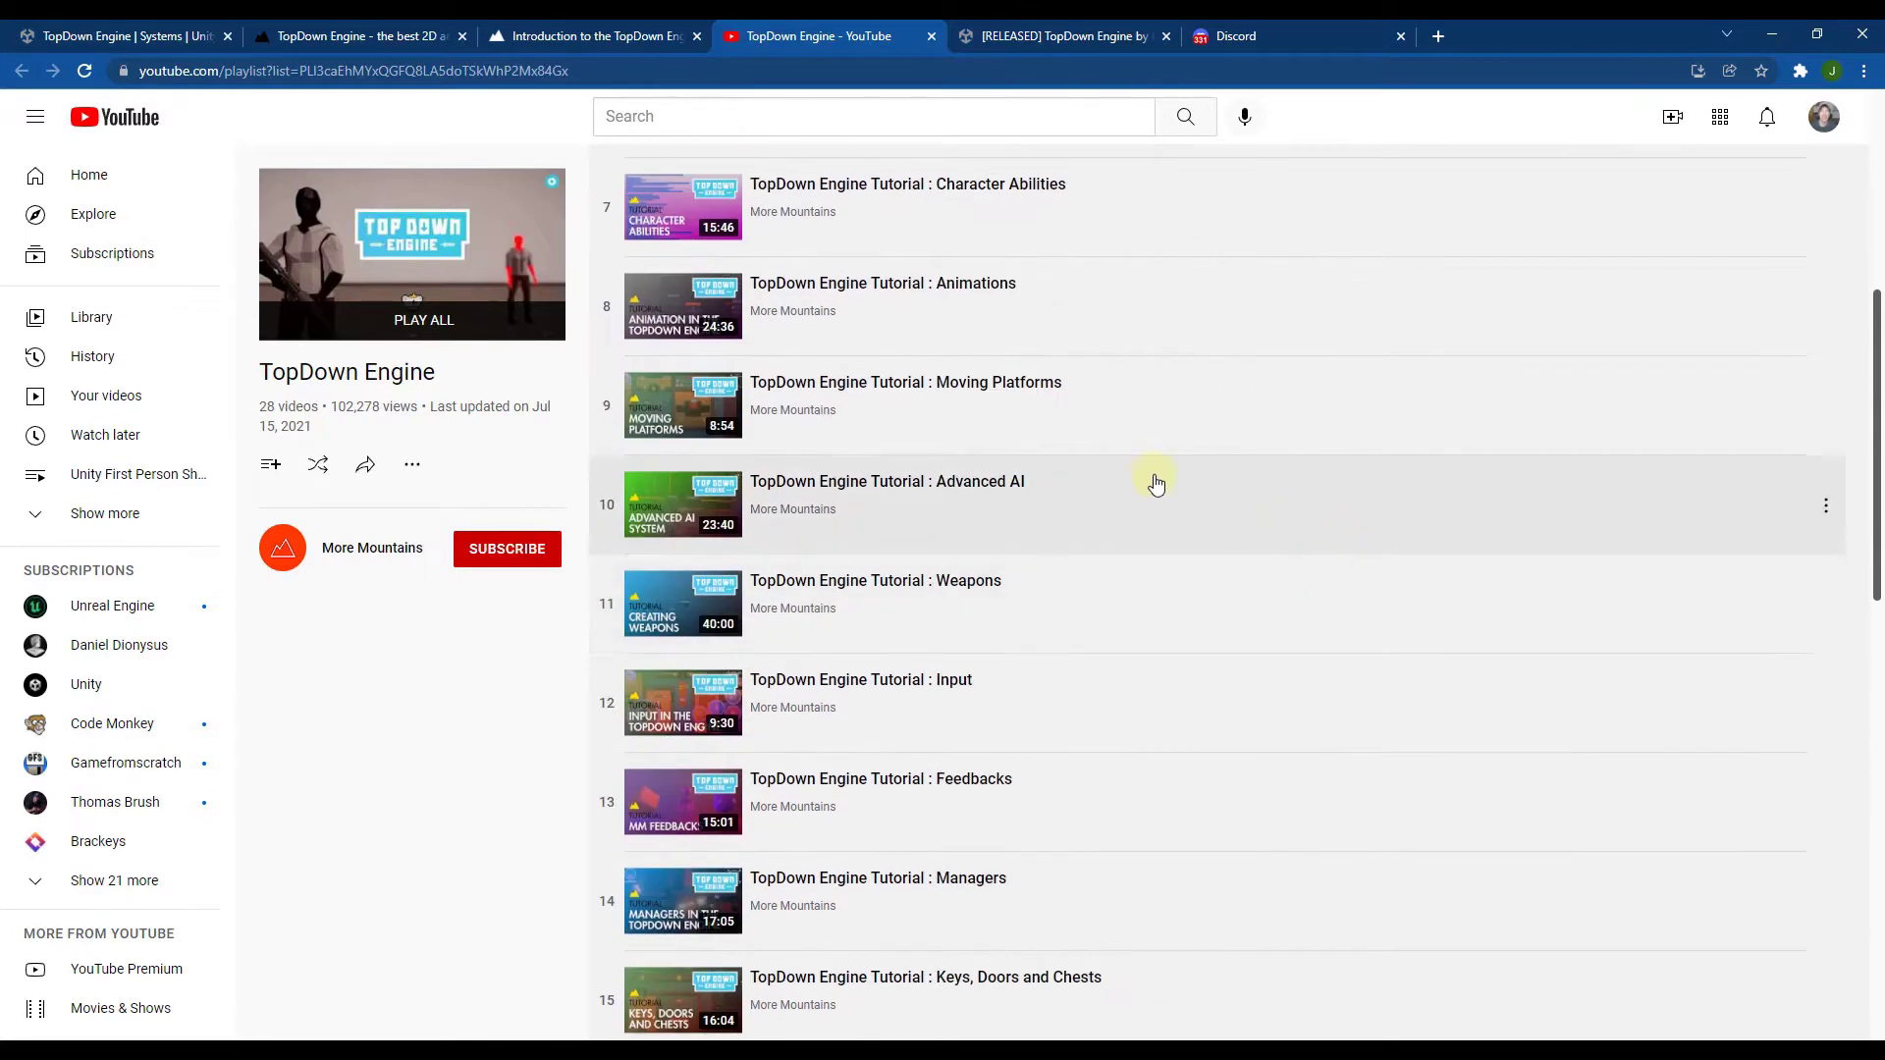
scroll(1001, 559, "down", 1)
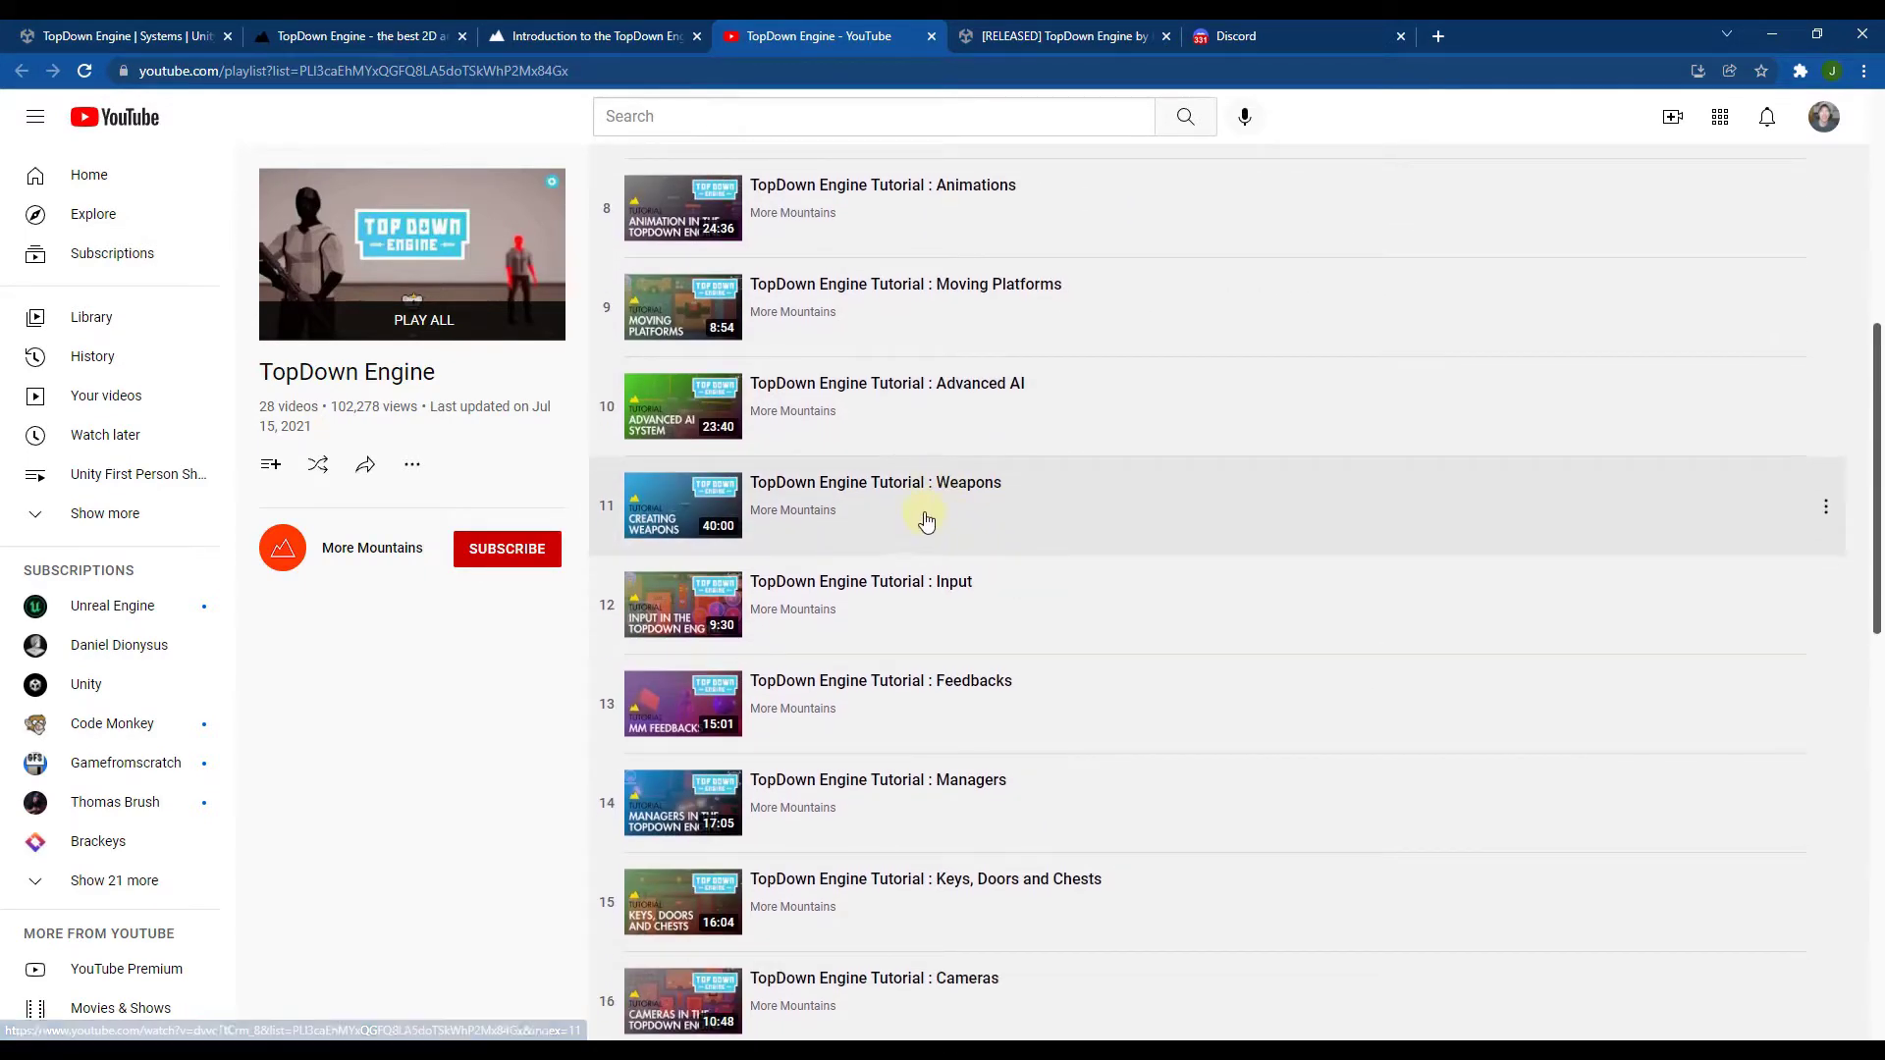
scroll(942, 510, "down", 1)
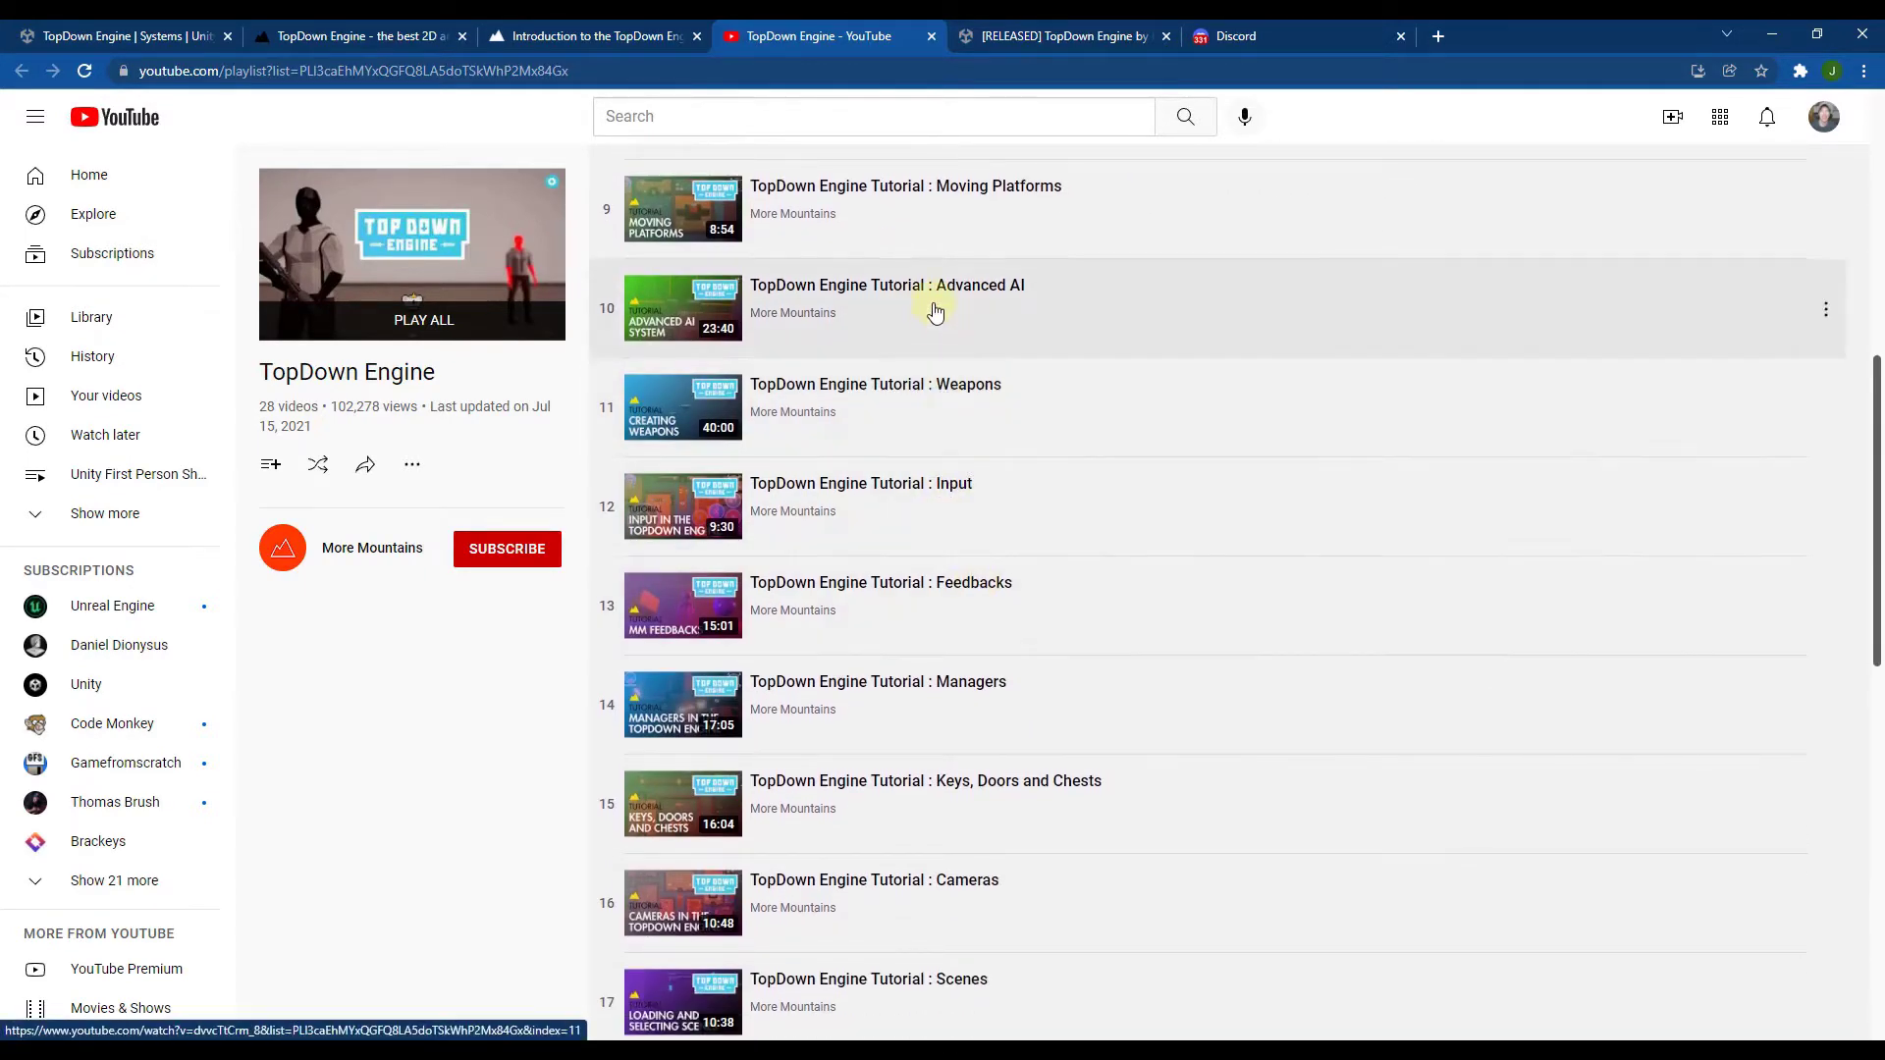
scroll(972, 475, "down", 9)
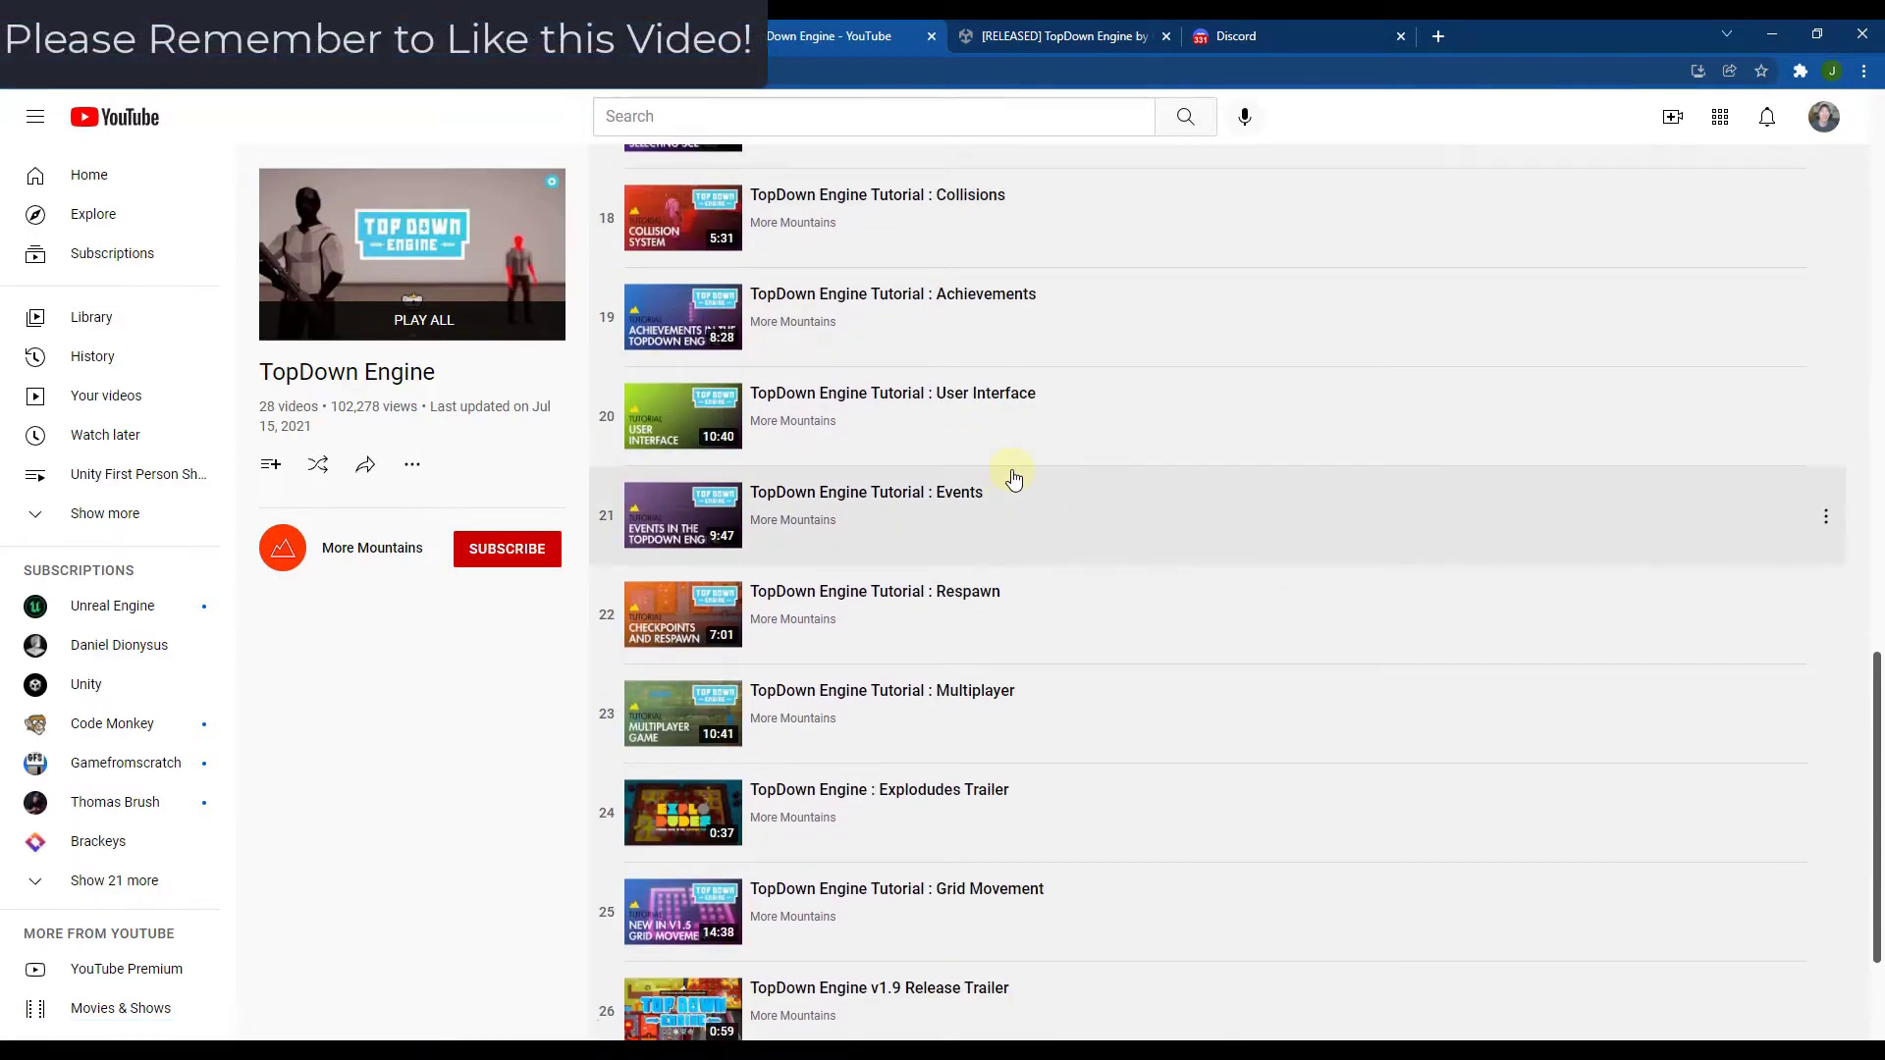
scroll(932, 515, "down", 2)
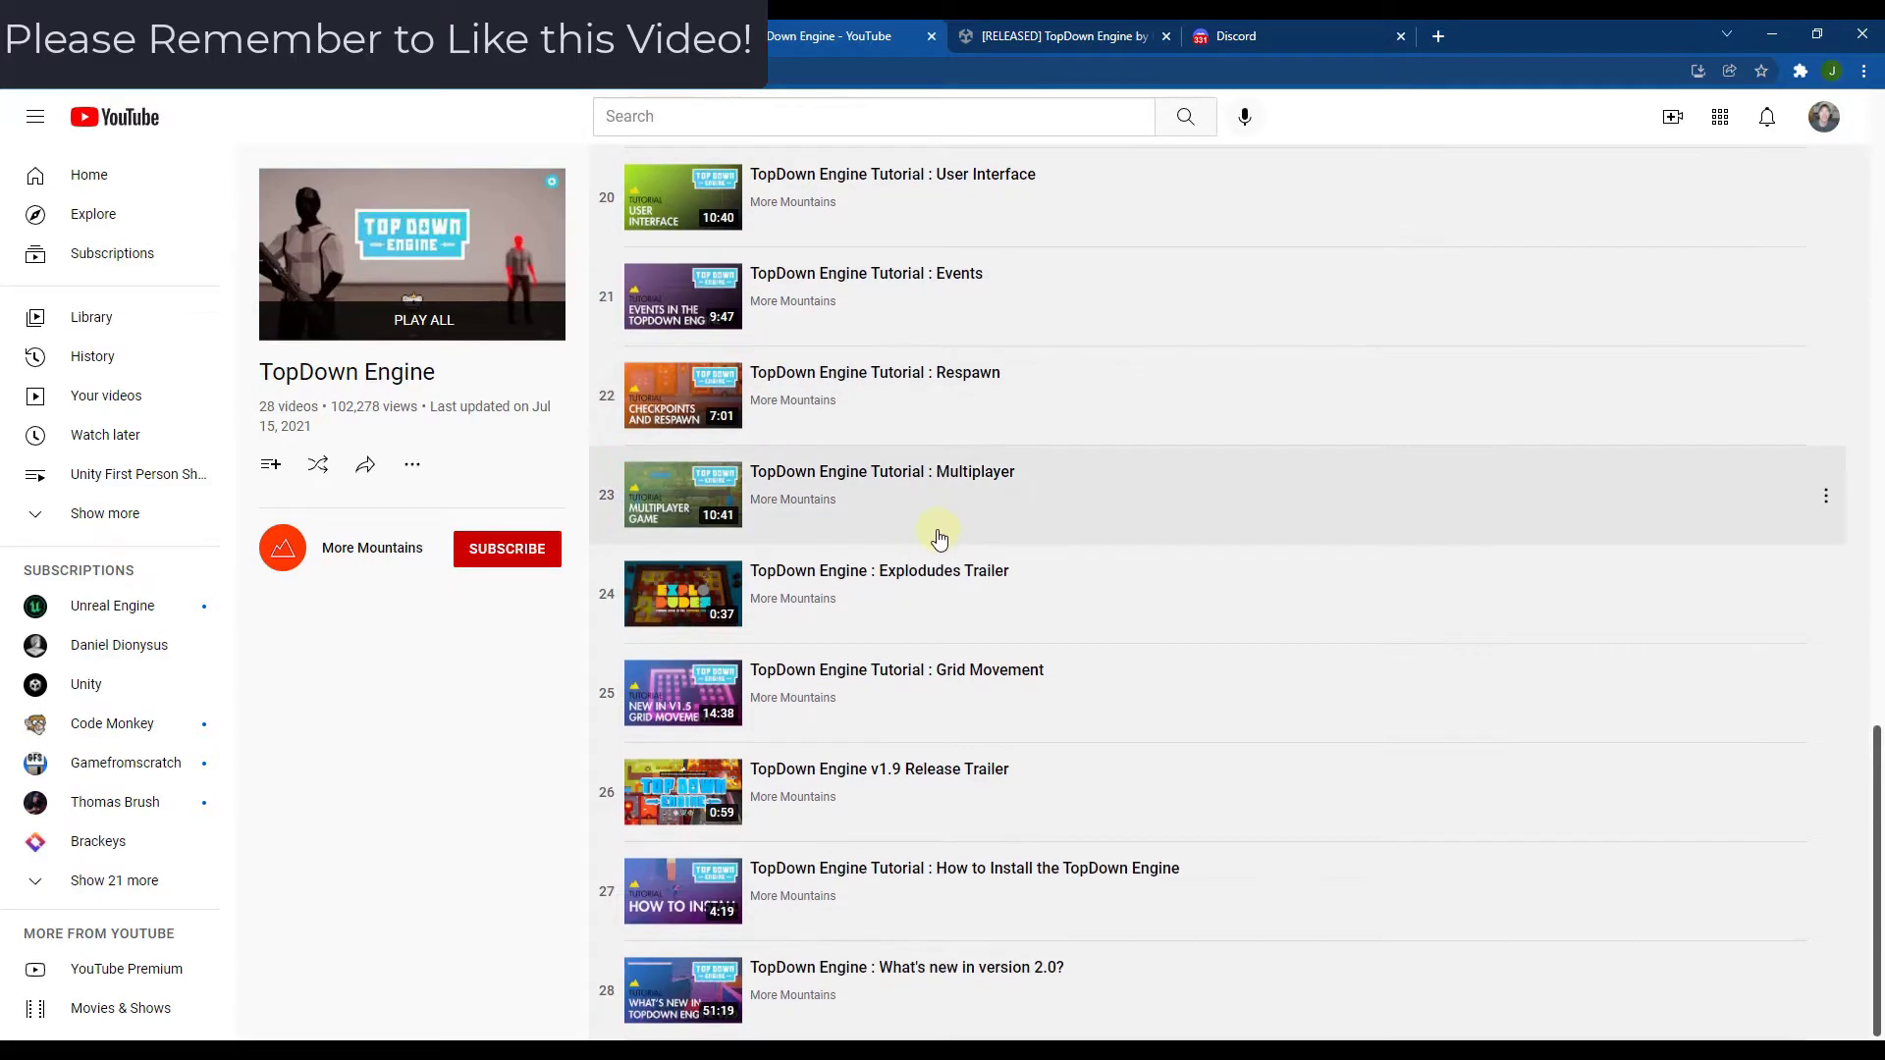
scroll(897, 648, "up", 13)
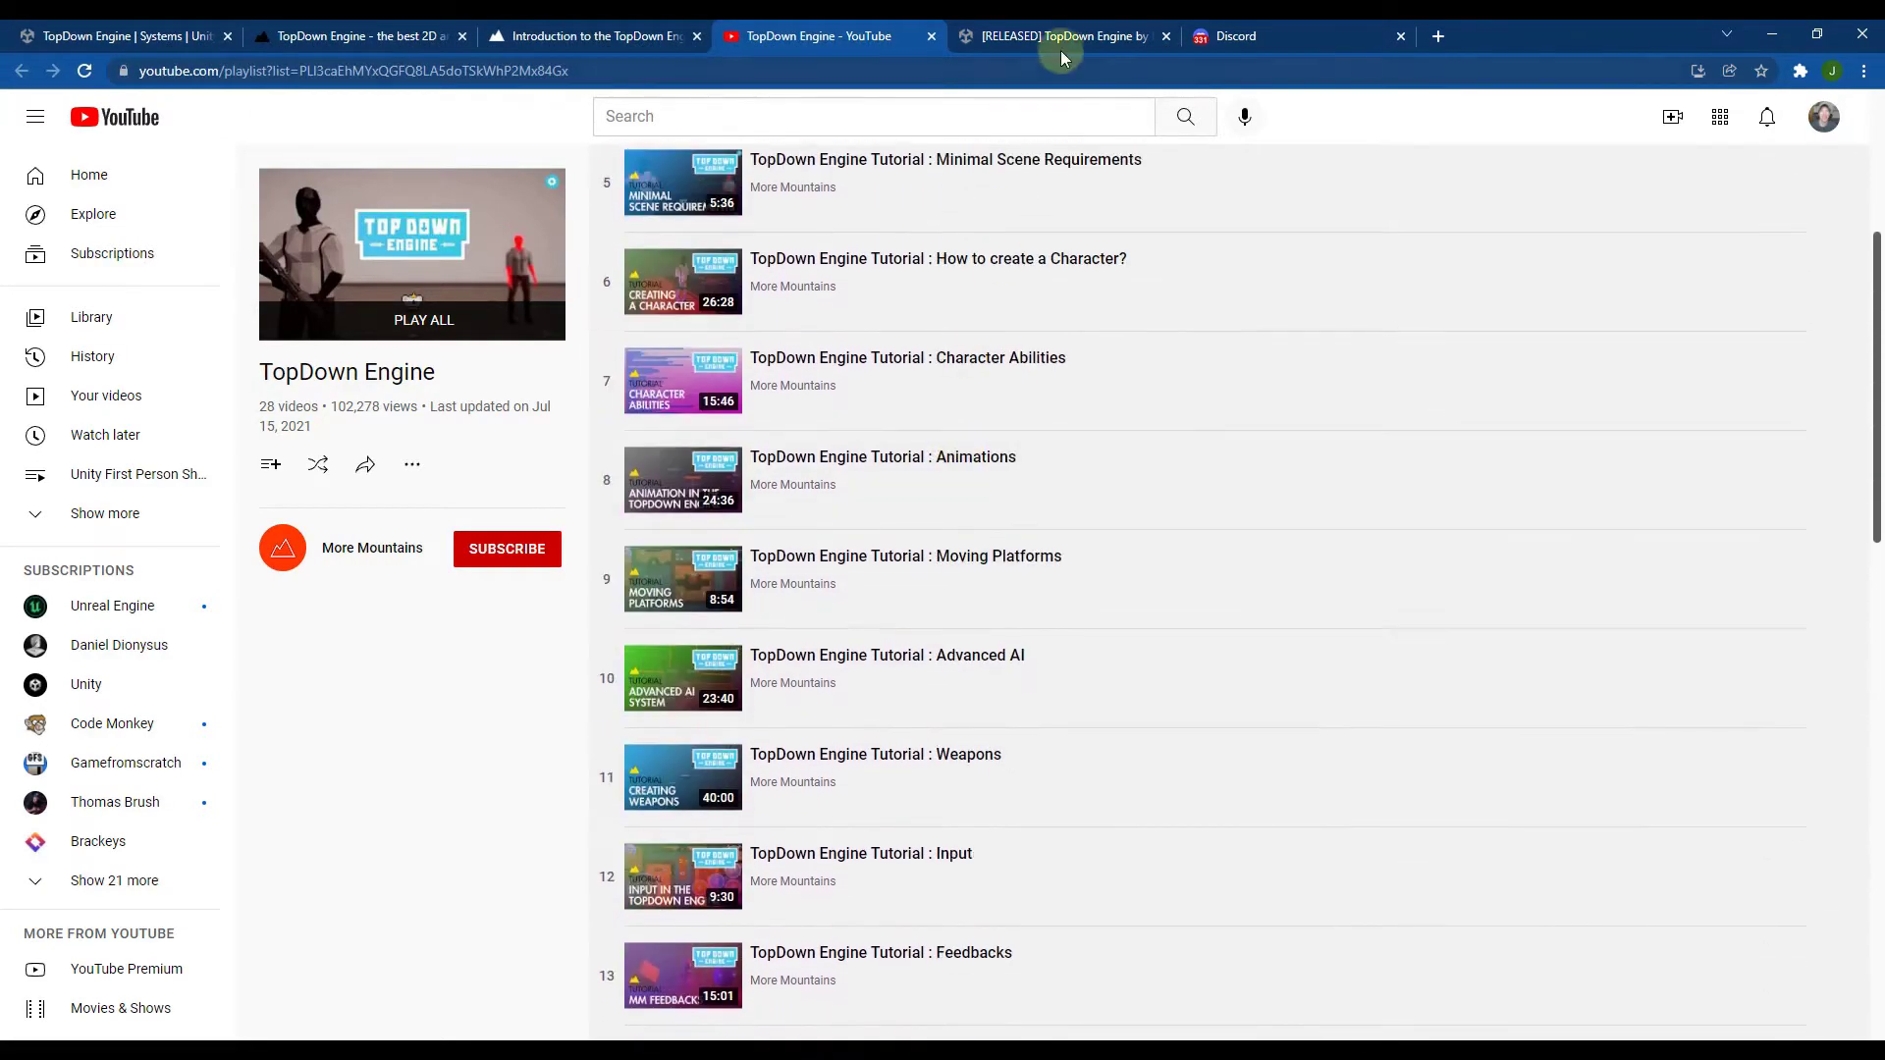
Switch to the TopDown Engine release thread on the Unity forum and read its sections on abilities, demo levels, AI and weapons
left_click(1051, 36)
scroll(691, 541, "up", 15)
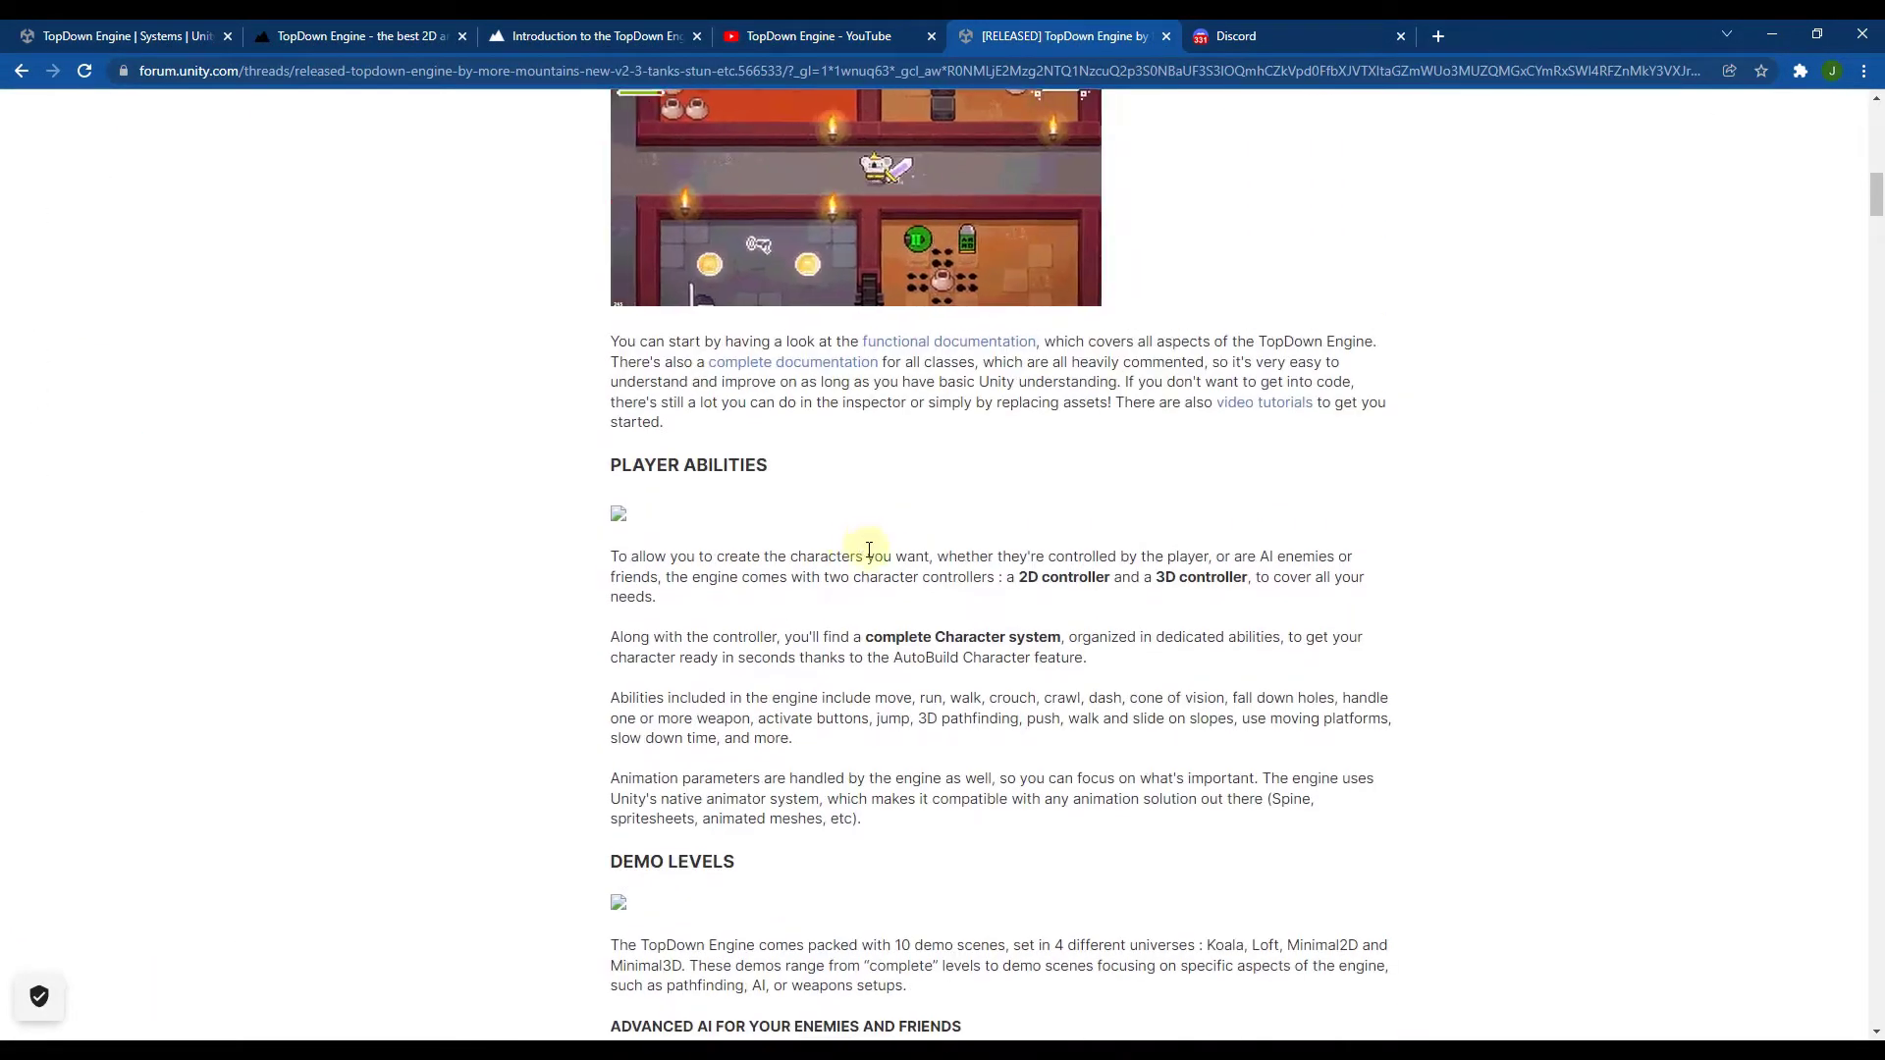
scroll(1197, 652, "down", 20)
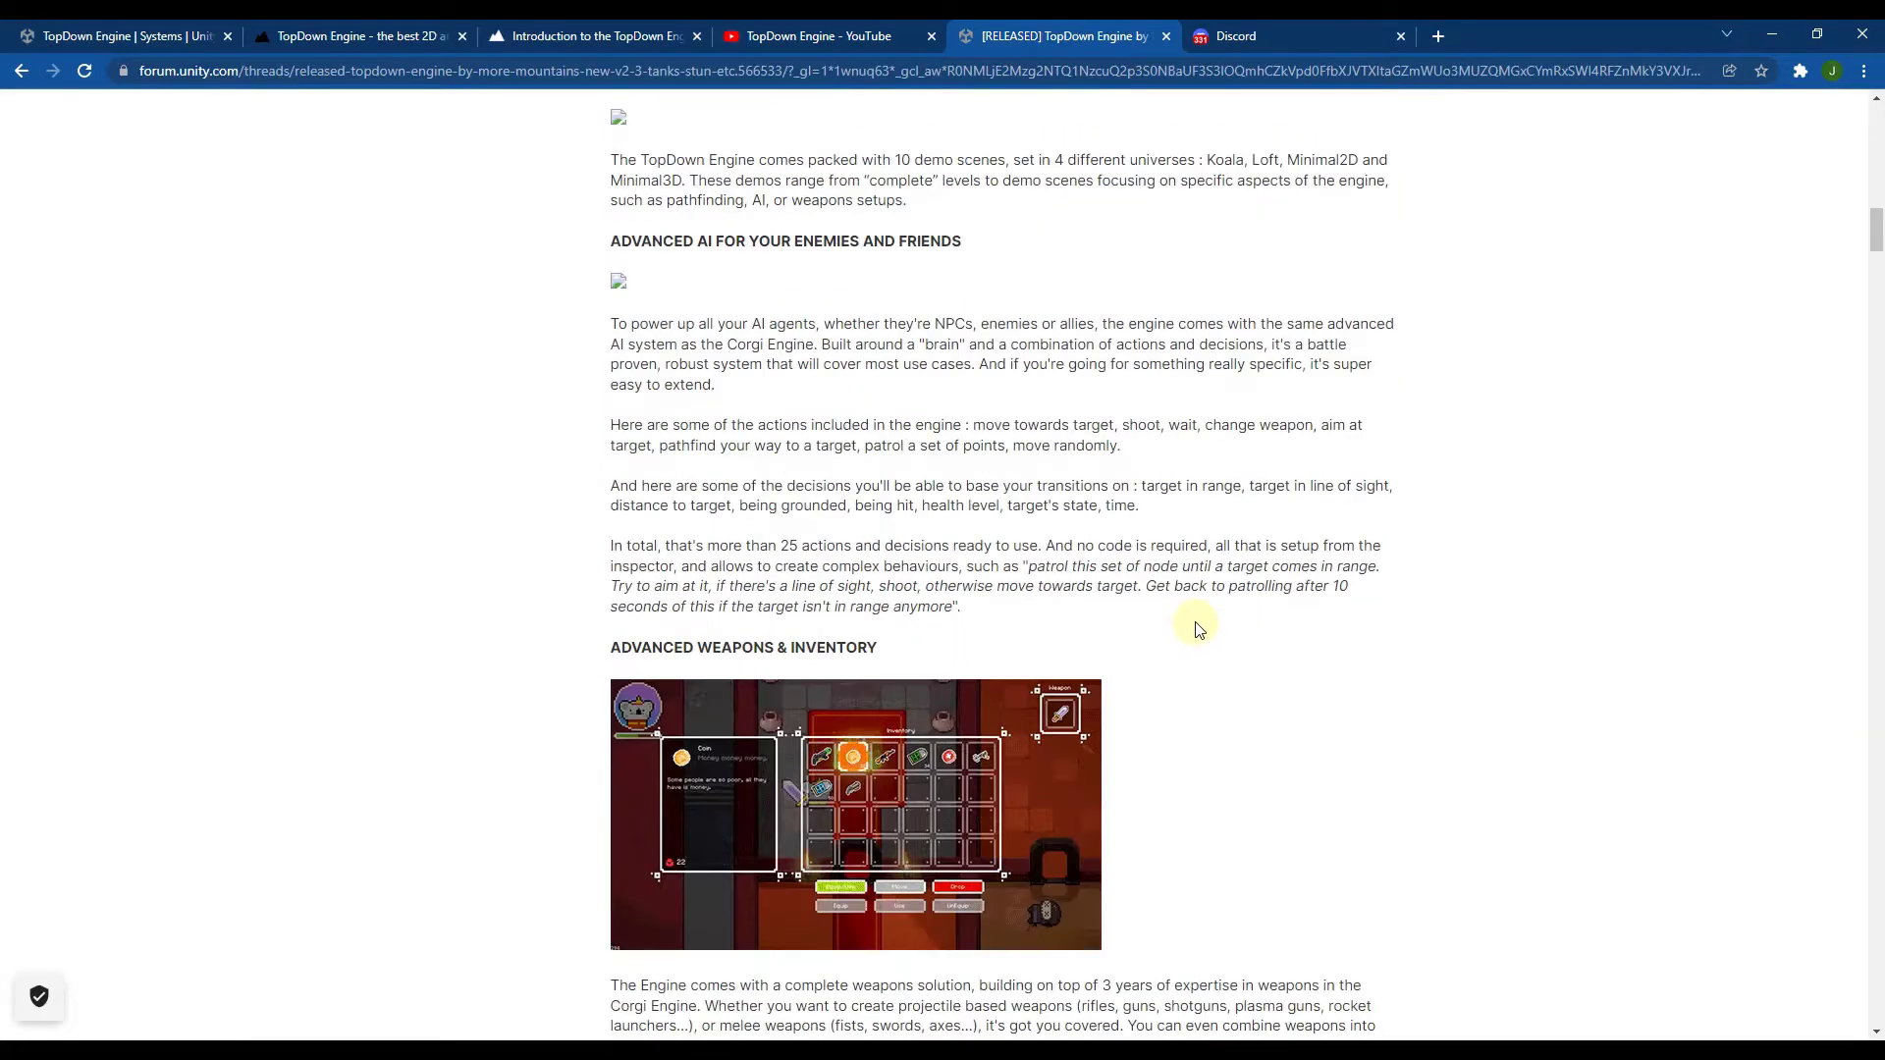
Switch to Discord and look through the recent discussions in the top-down-engine channel
key("ctrl+Tab")
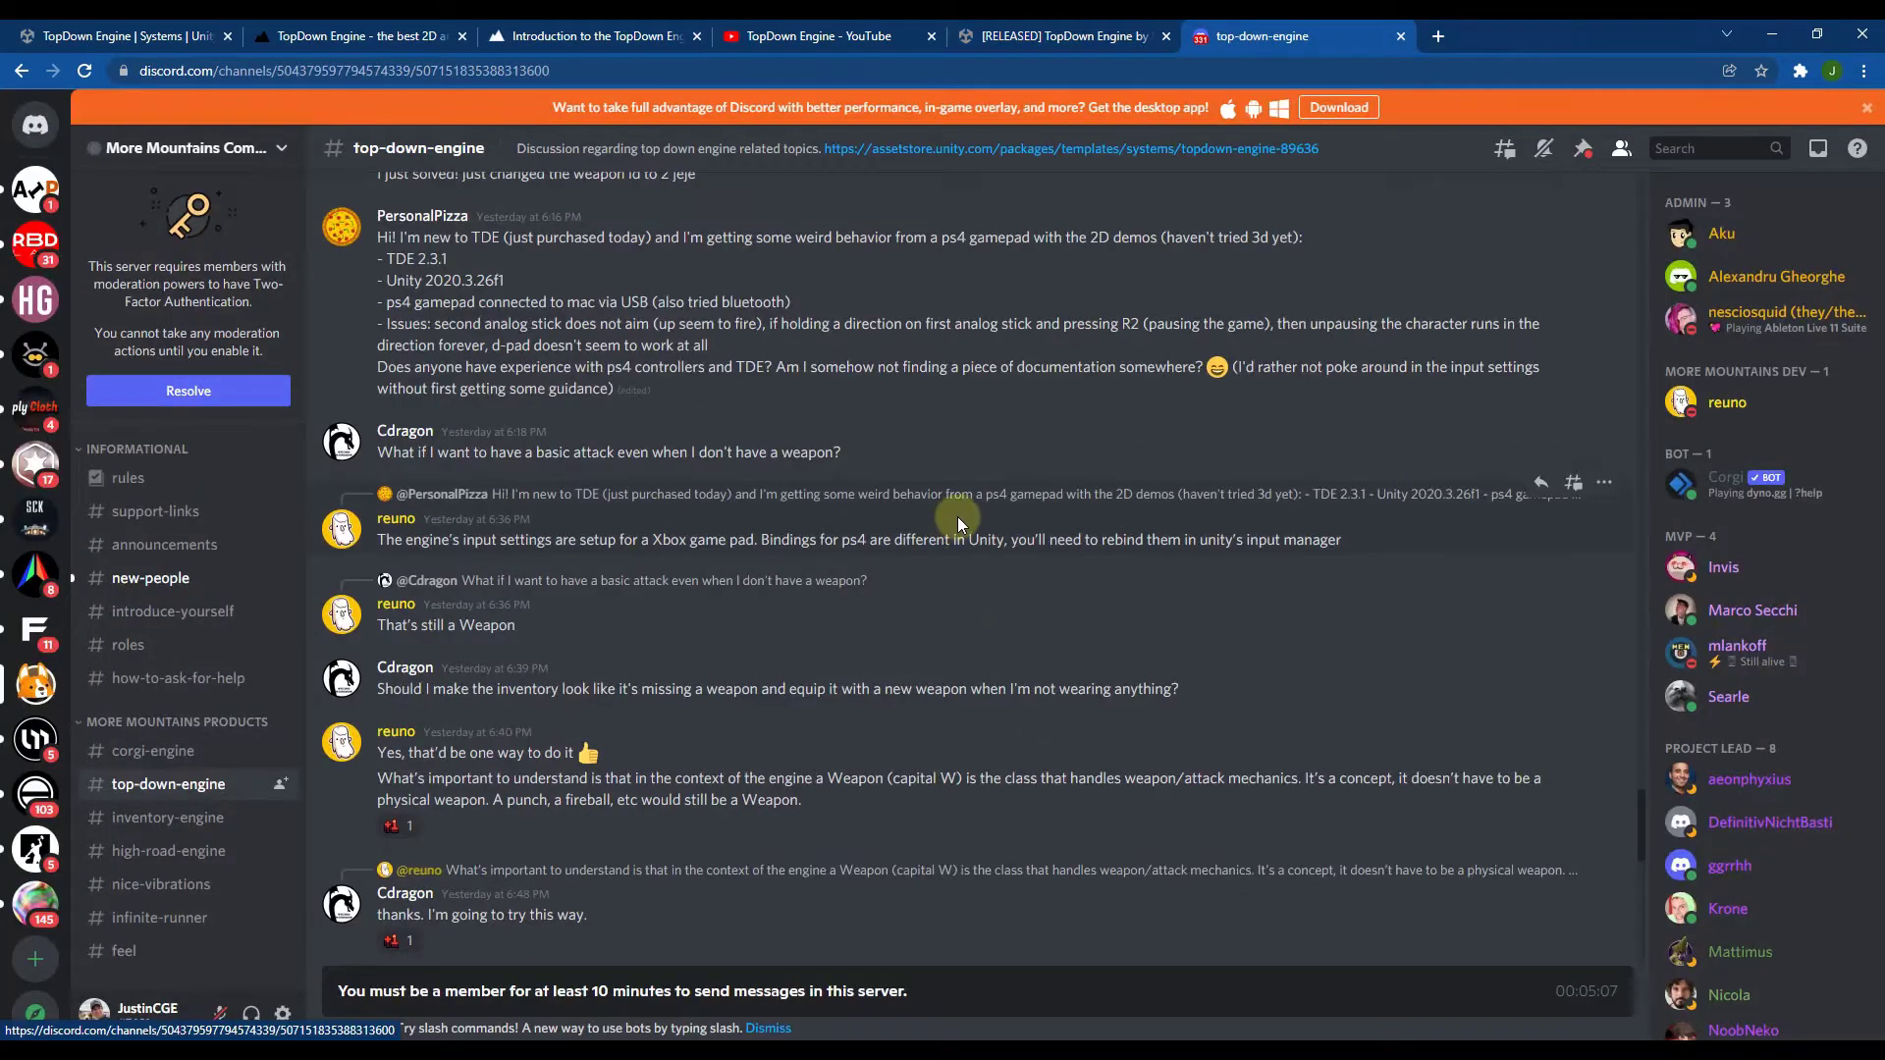
scroll(957, 516, "up", 15)
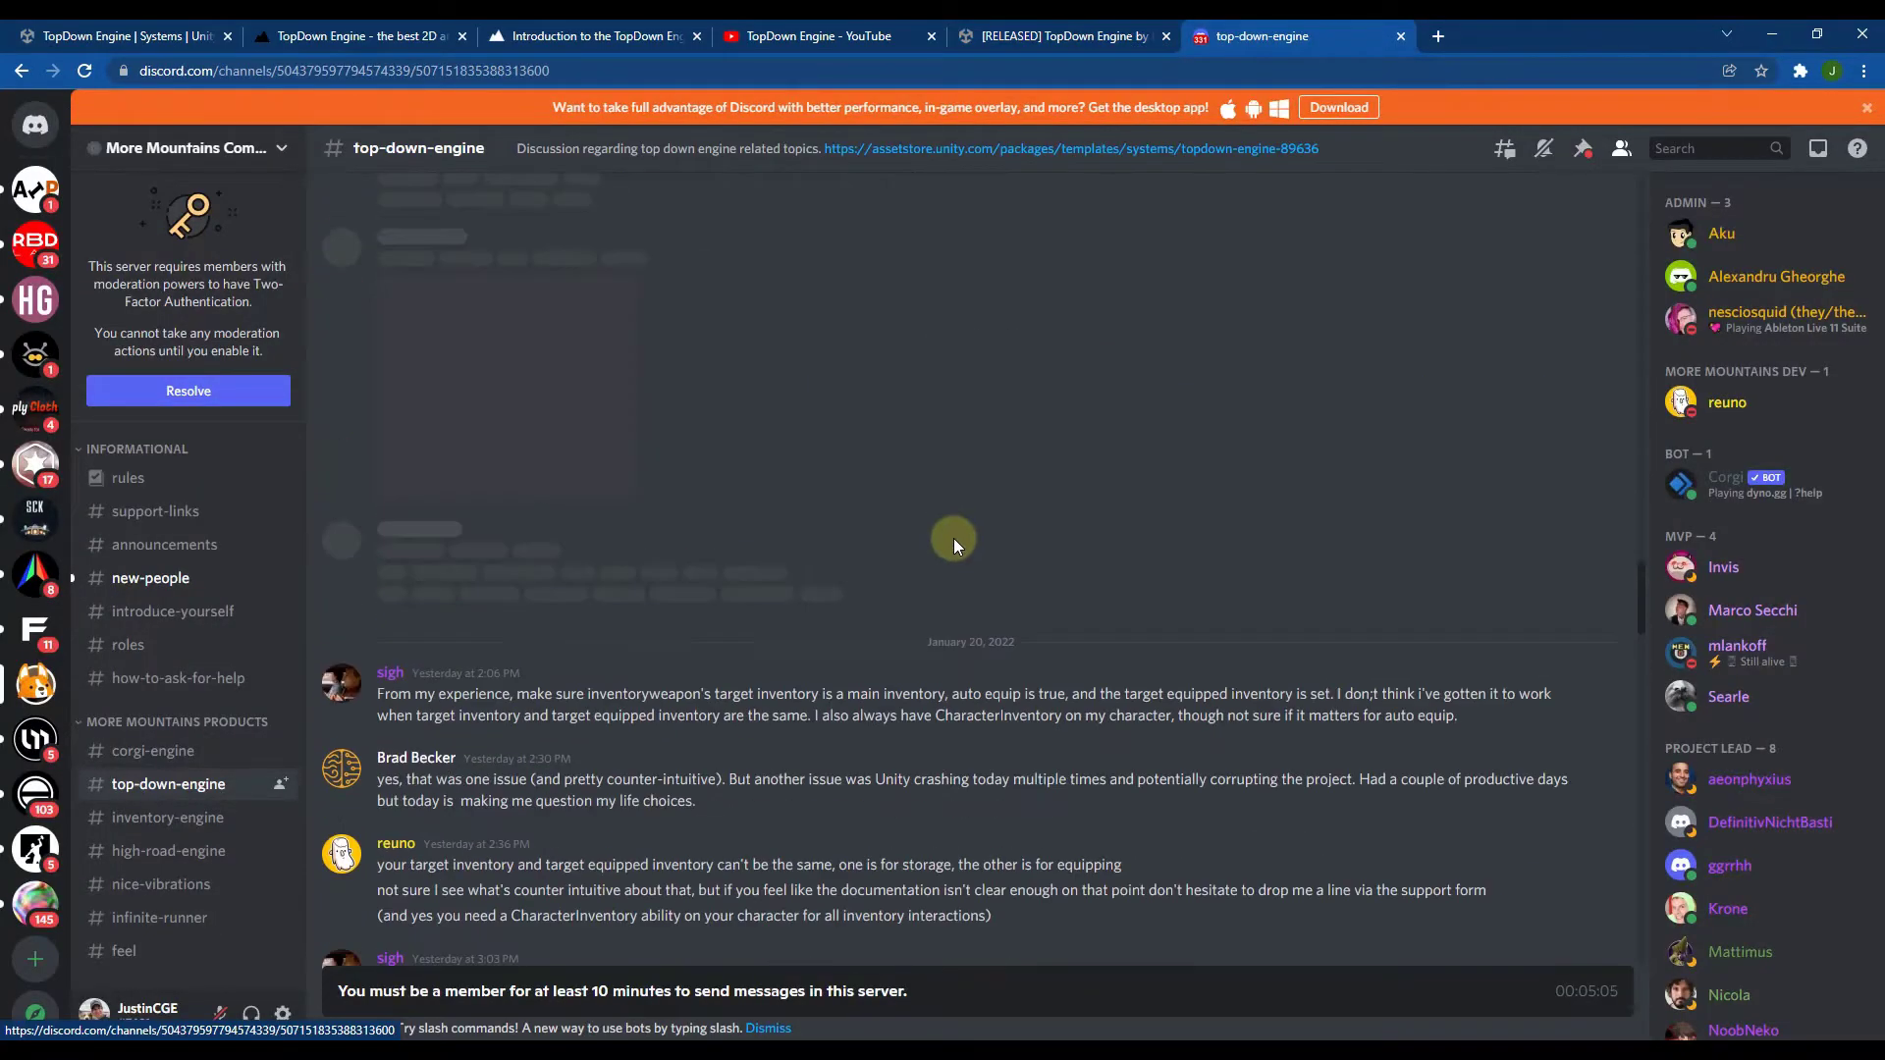
scroll(988, 533, "down", 10)
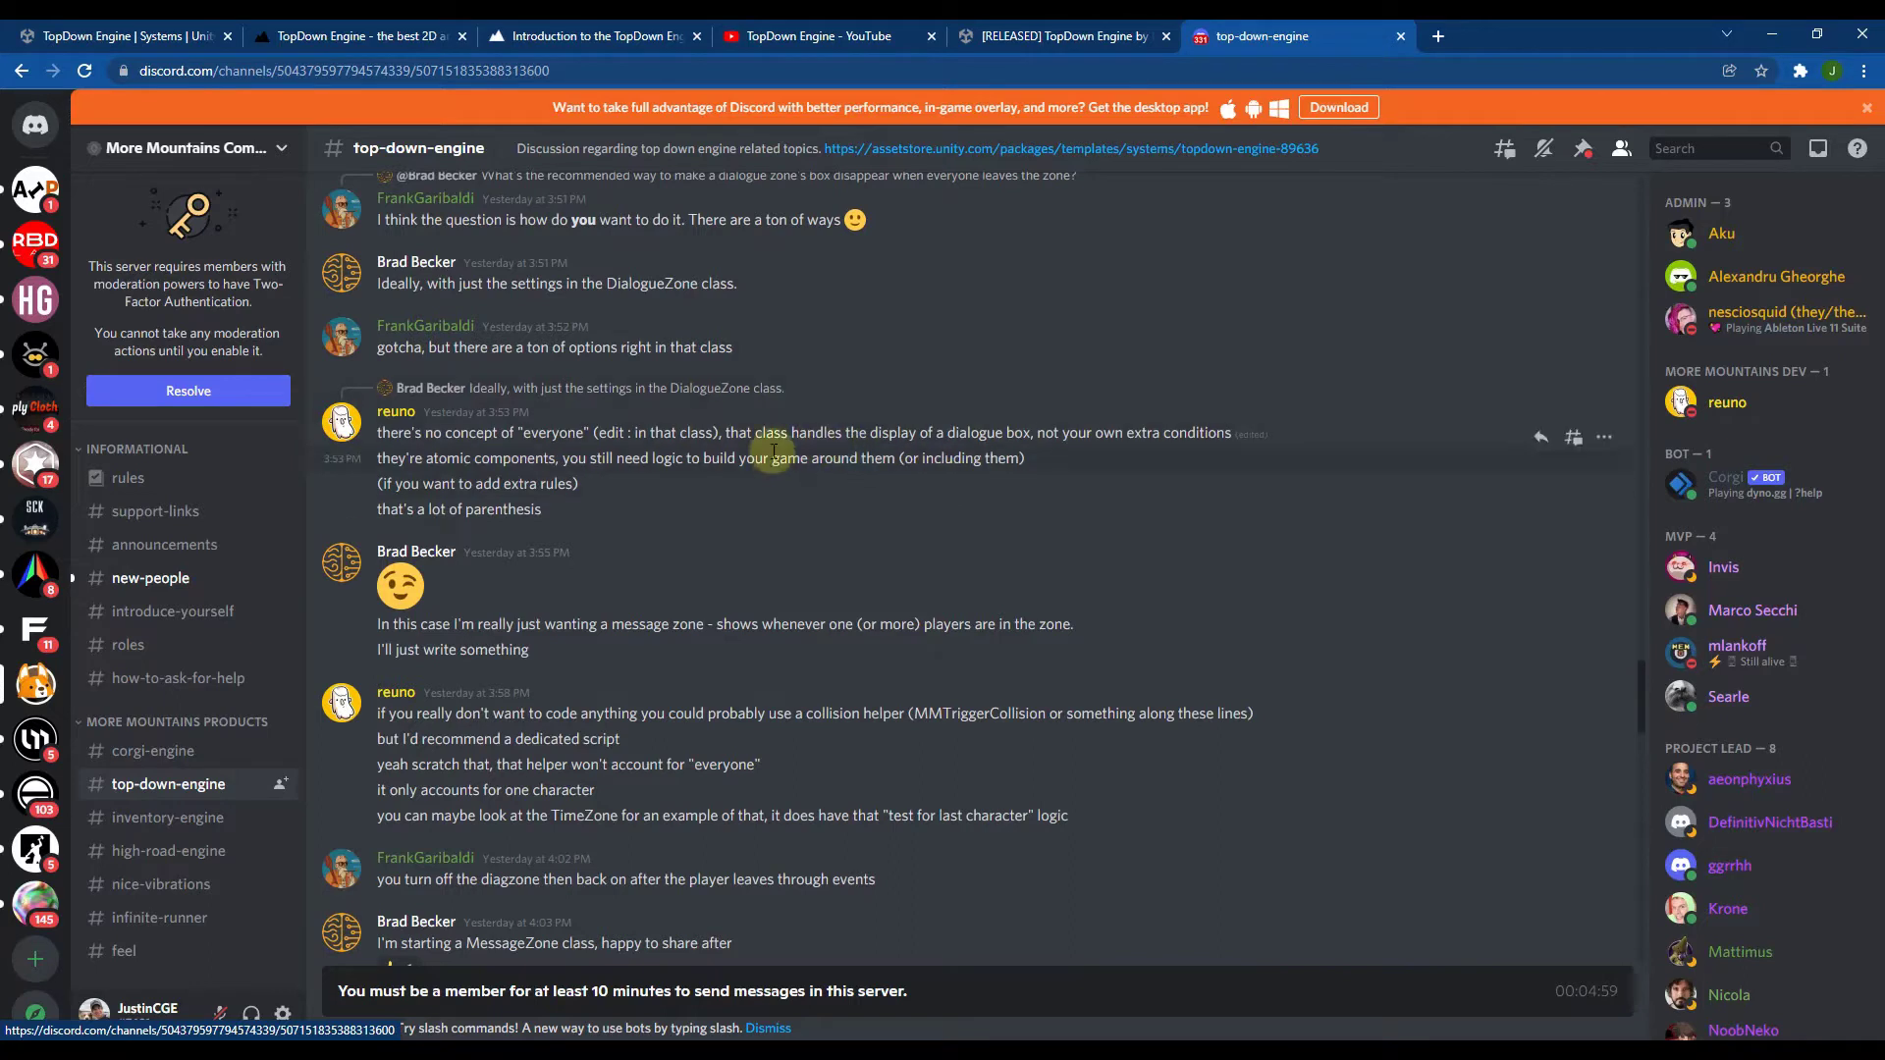
Minimize the browser, switch to the Unity editor and open the Package Manager
left_click(1771, 34)
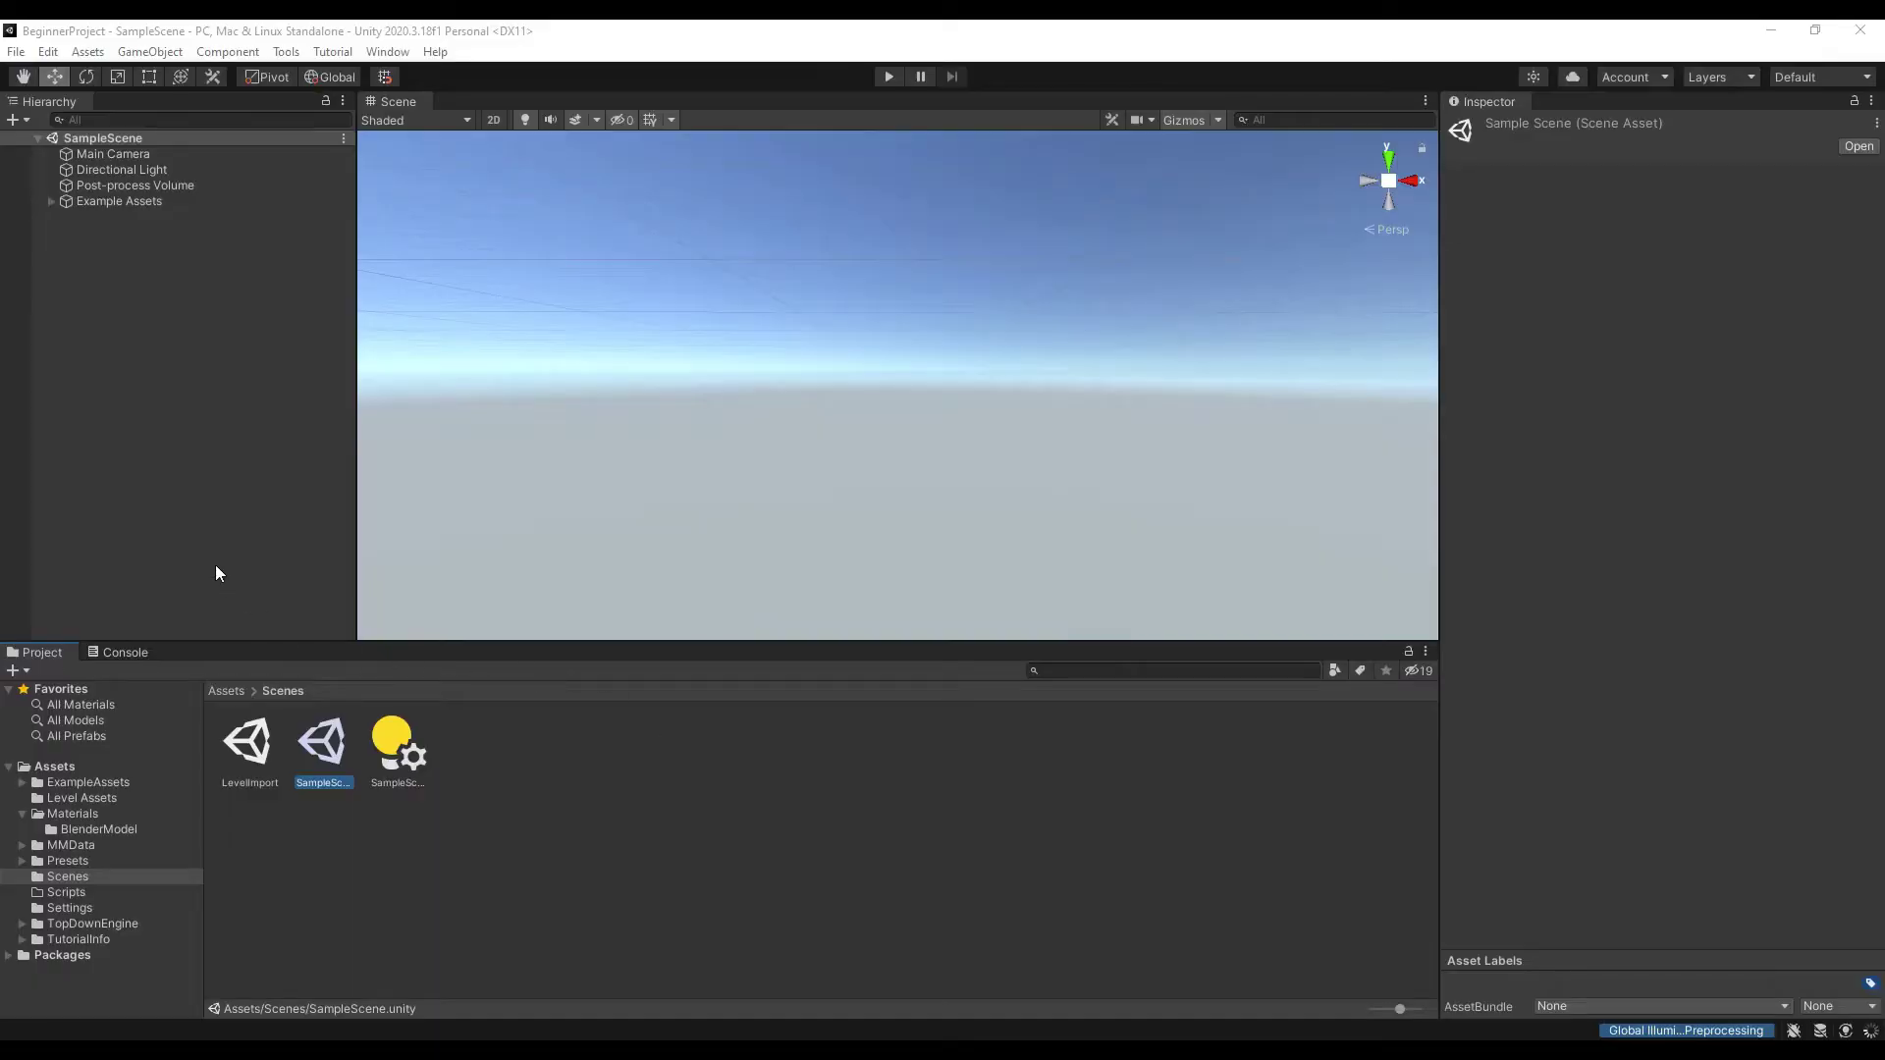
left_click(375, 54)
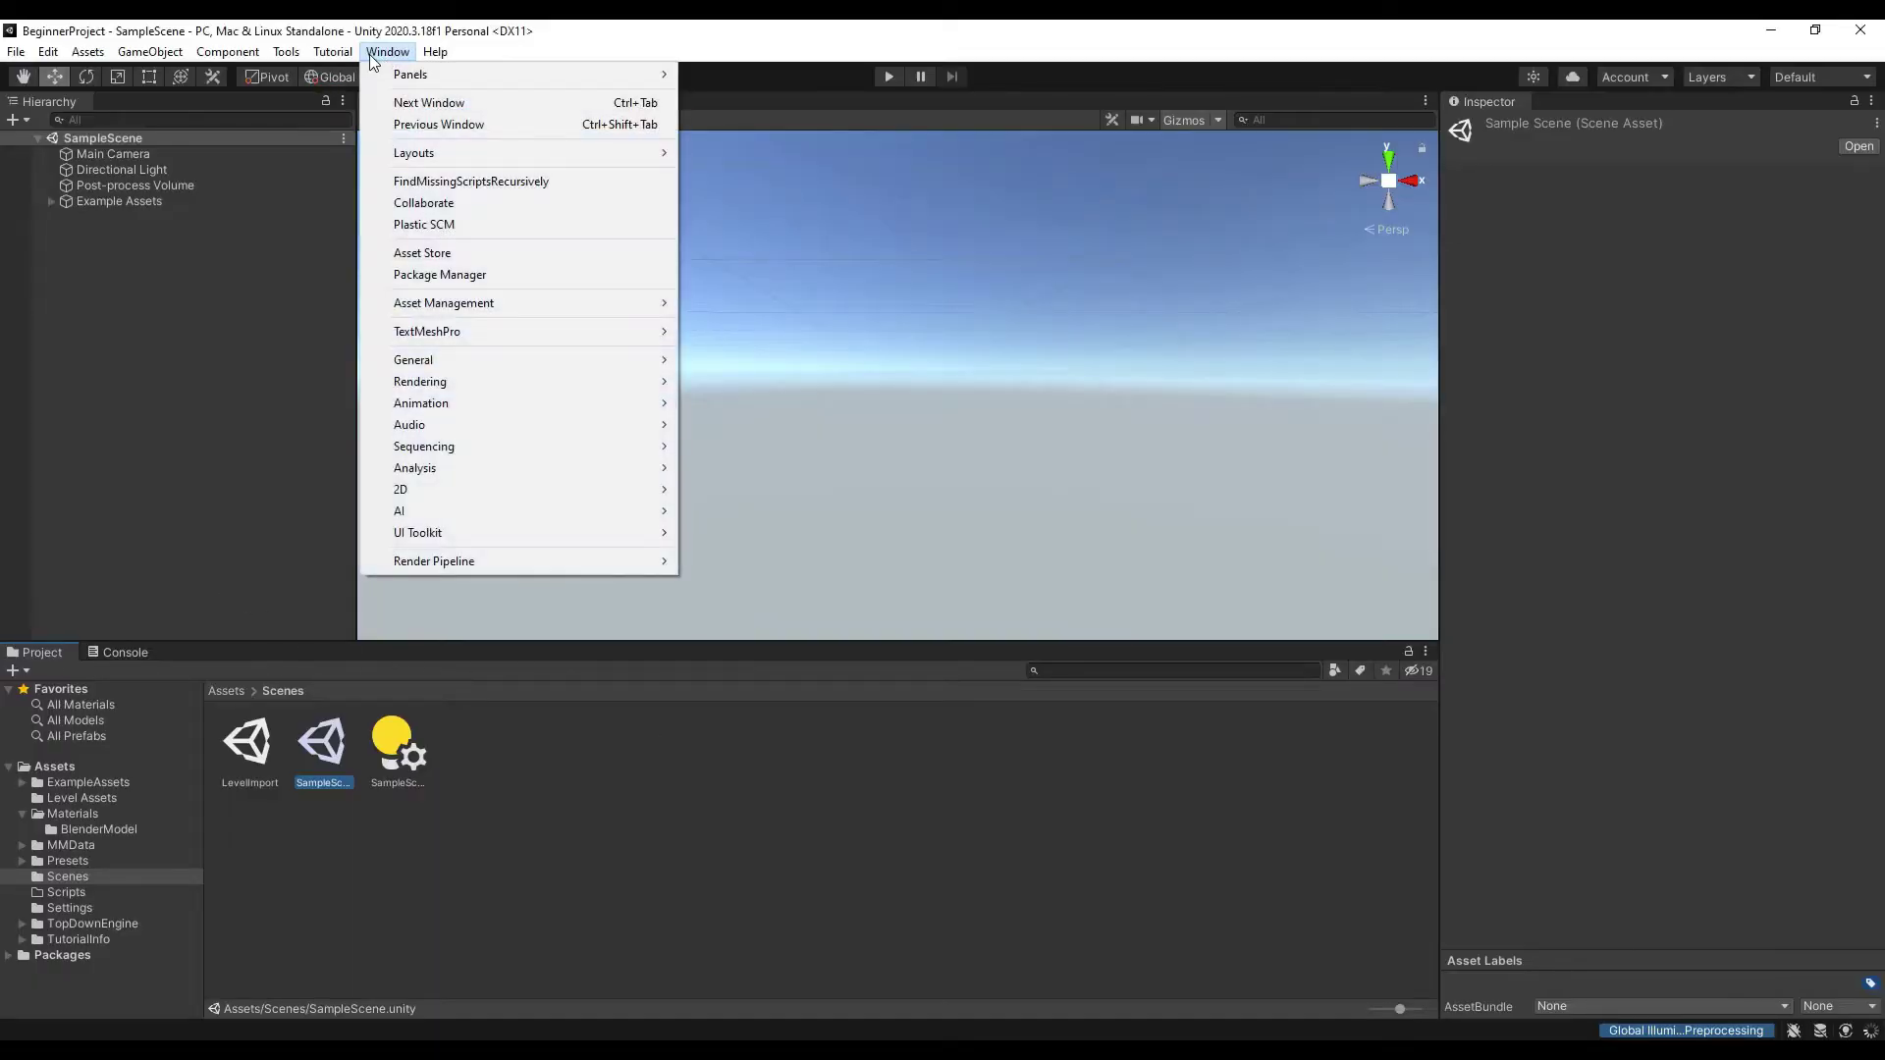
left_click(424, 275)
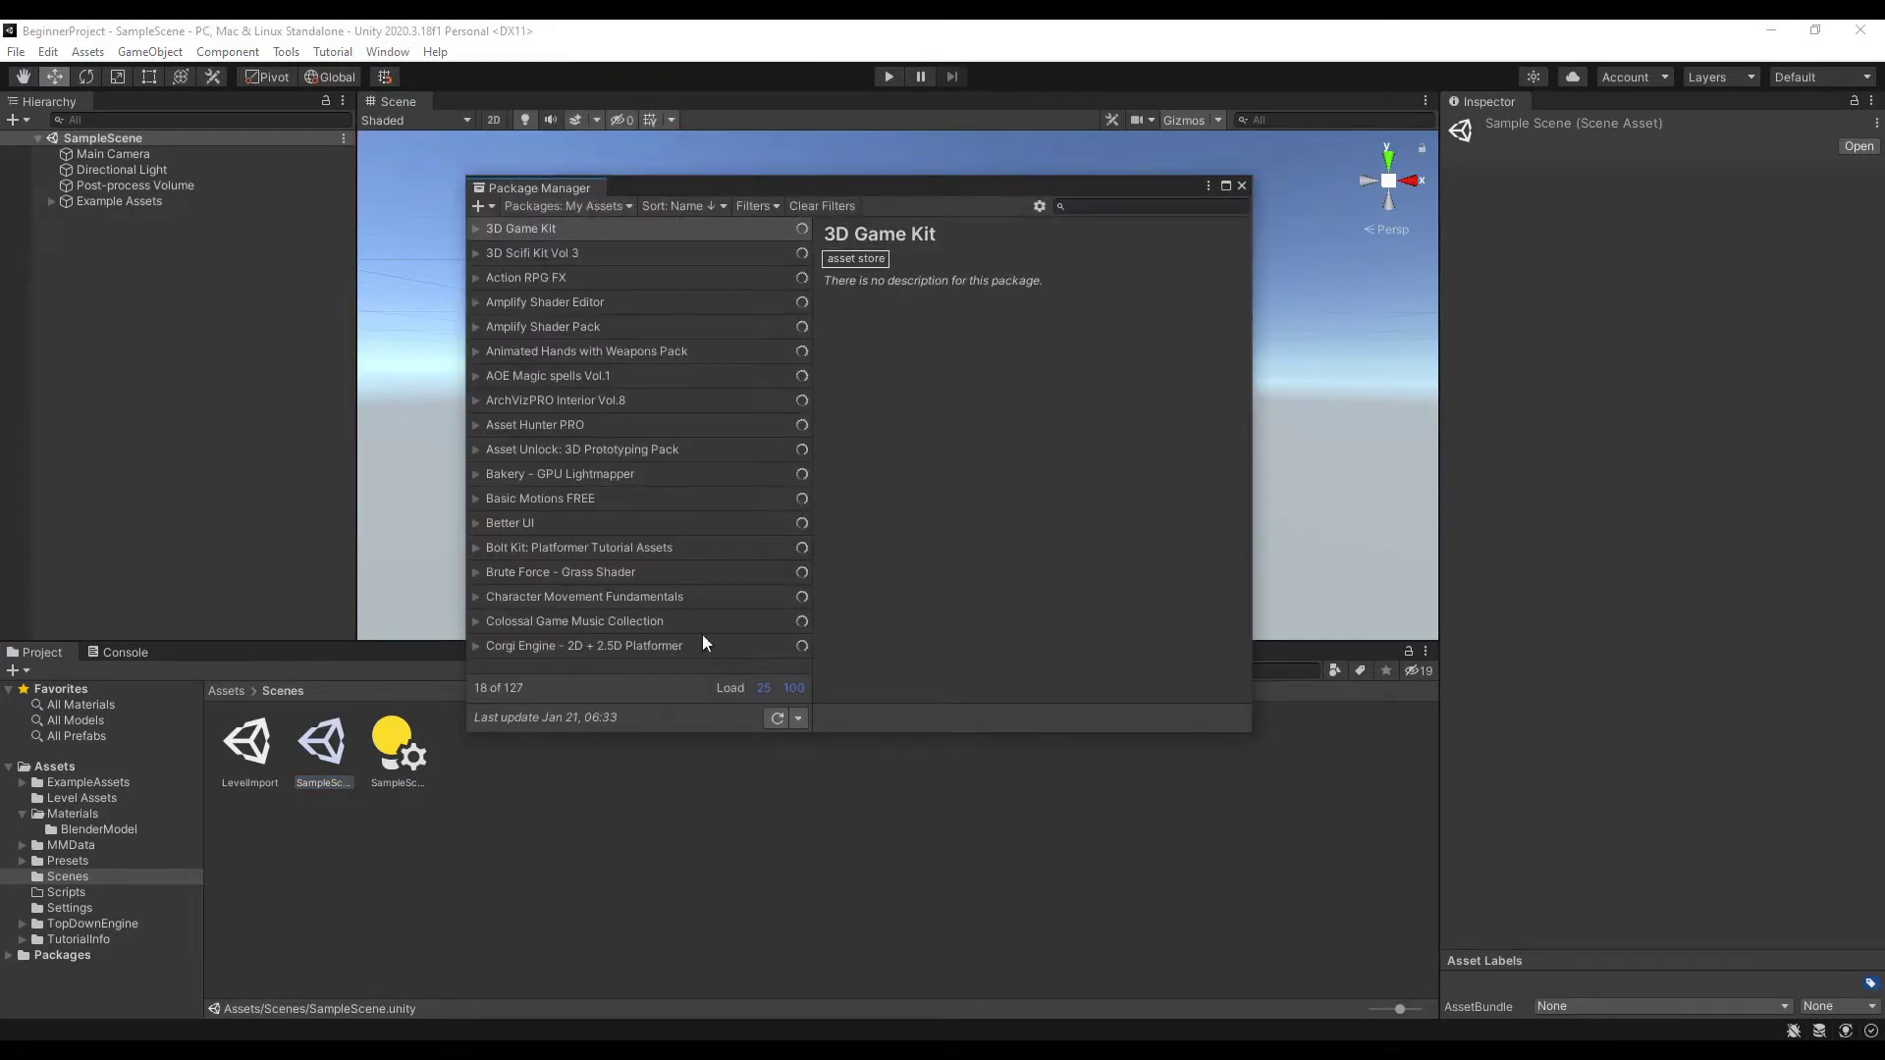
Load 100 more packages in the My Assets list, find the TopDown Engine package and import all its files into the project
left_click(799, 693)
scroll(667, 510, "down", 10)
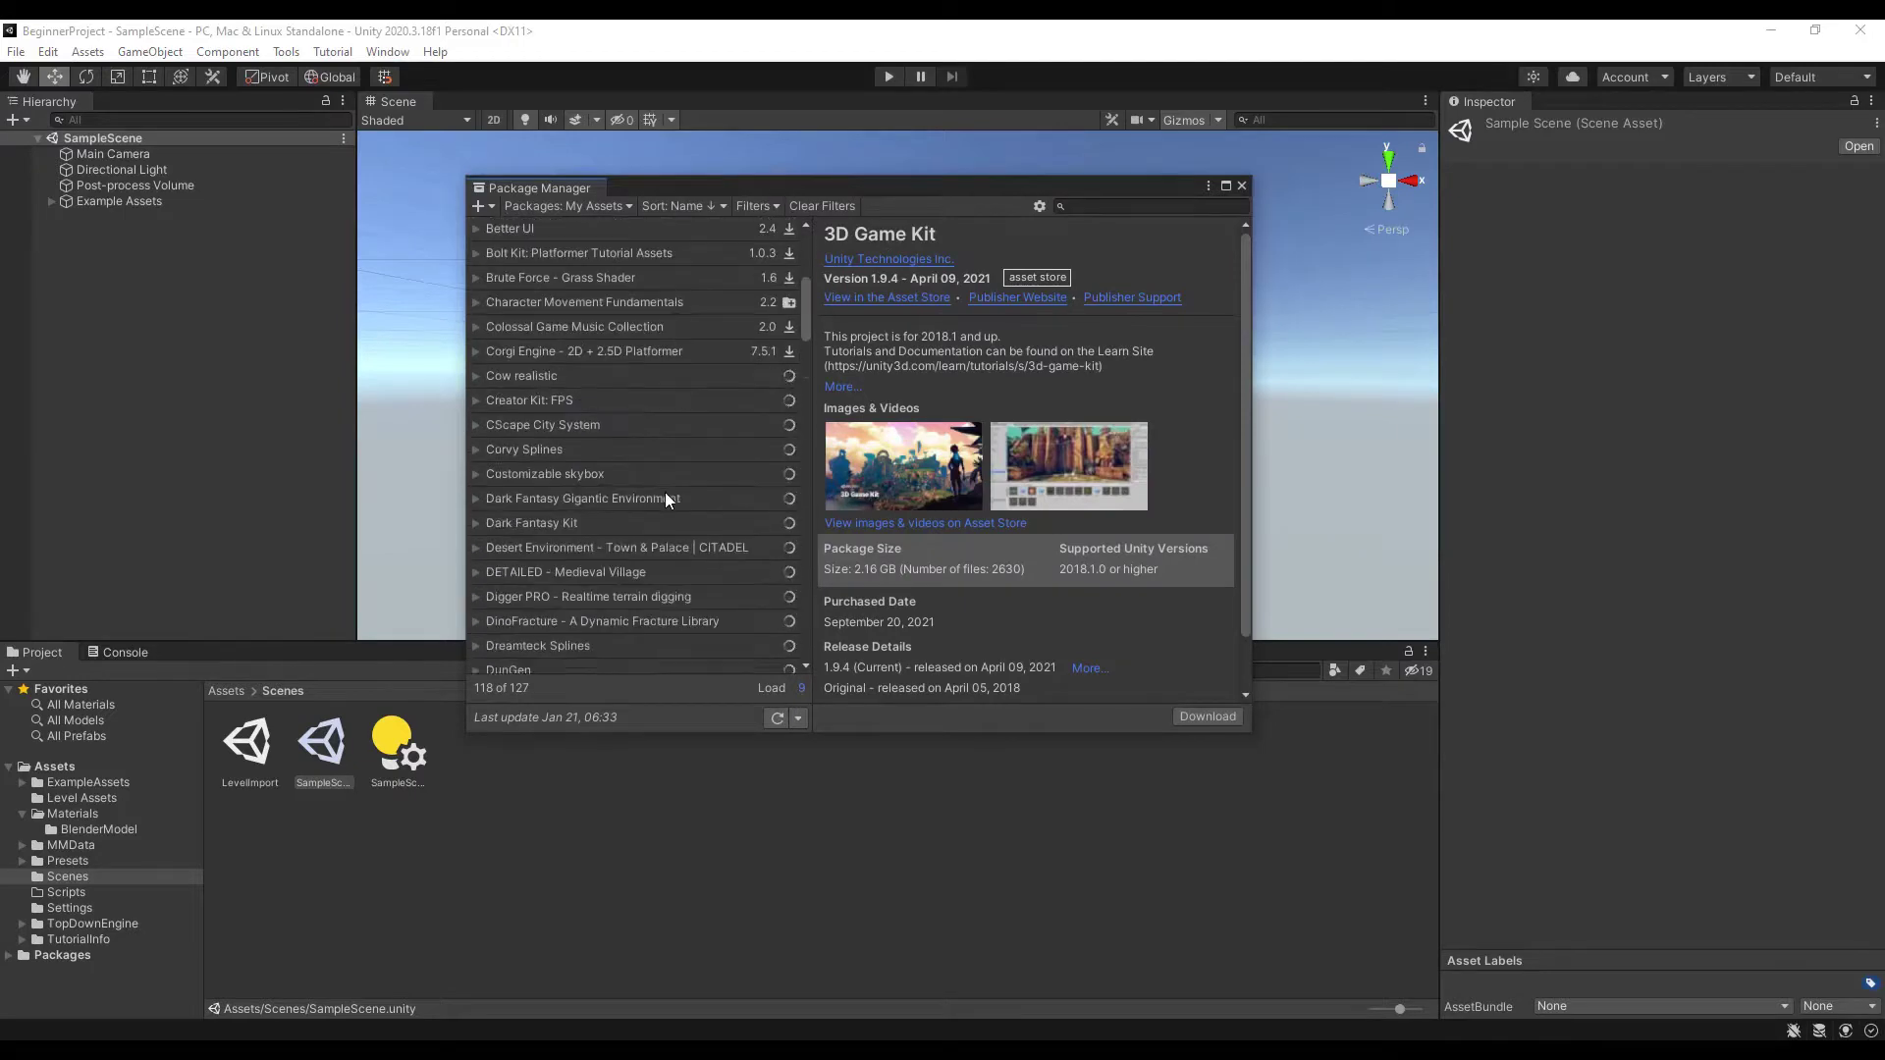
scroll(628, 505, "down", 6)
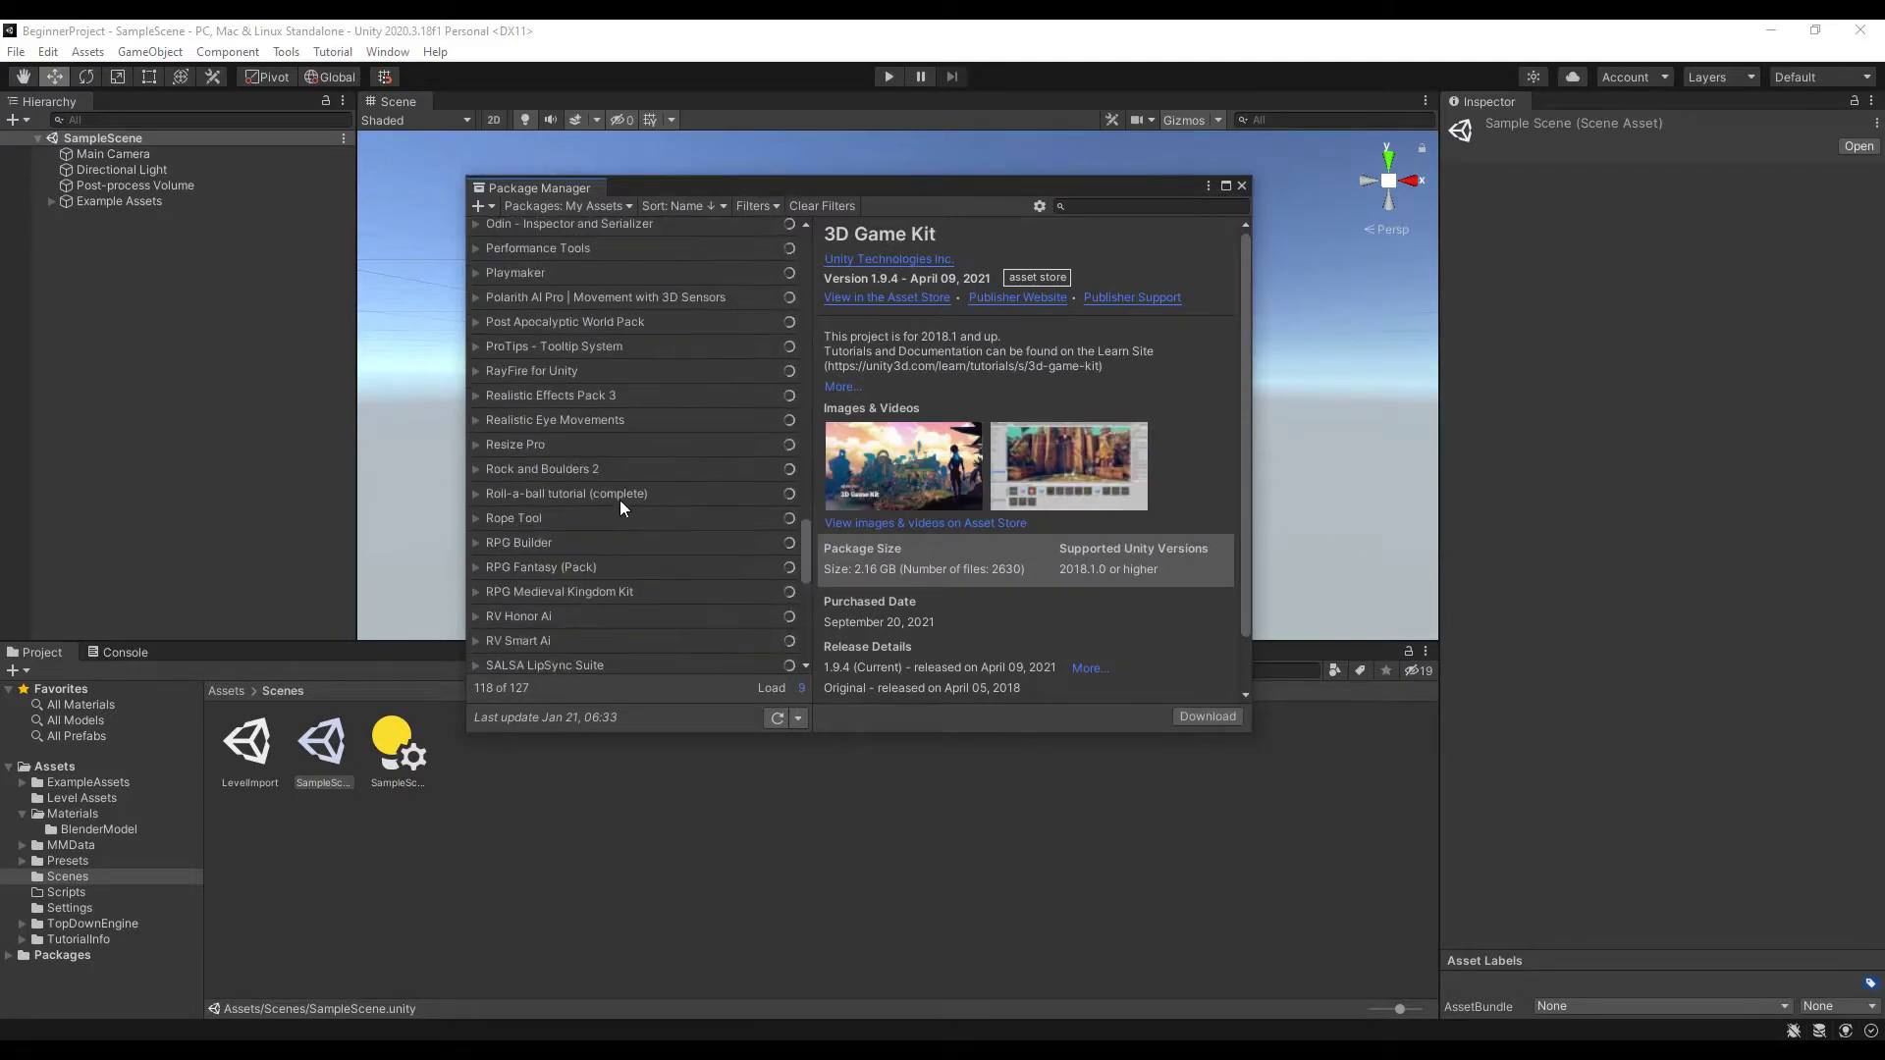
scroll(589, 415, "down", 12)
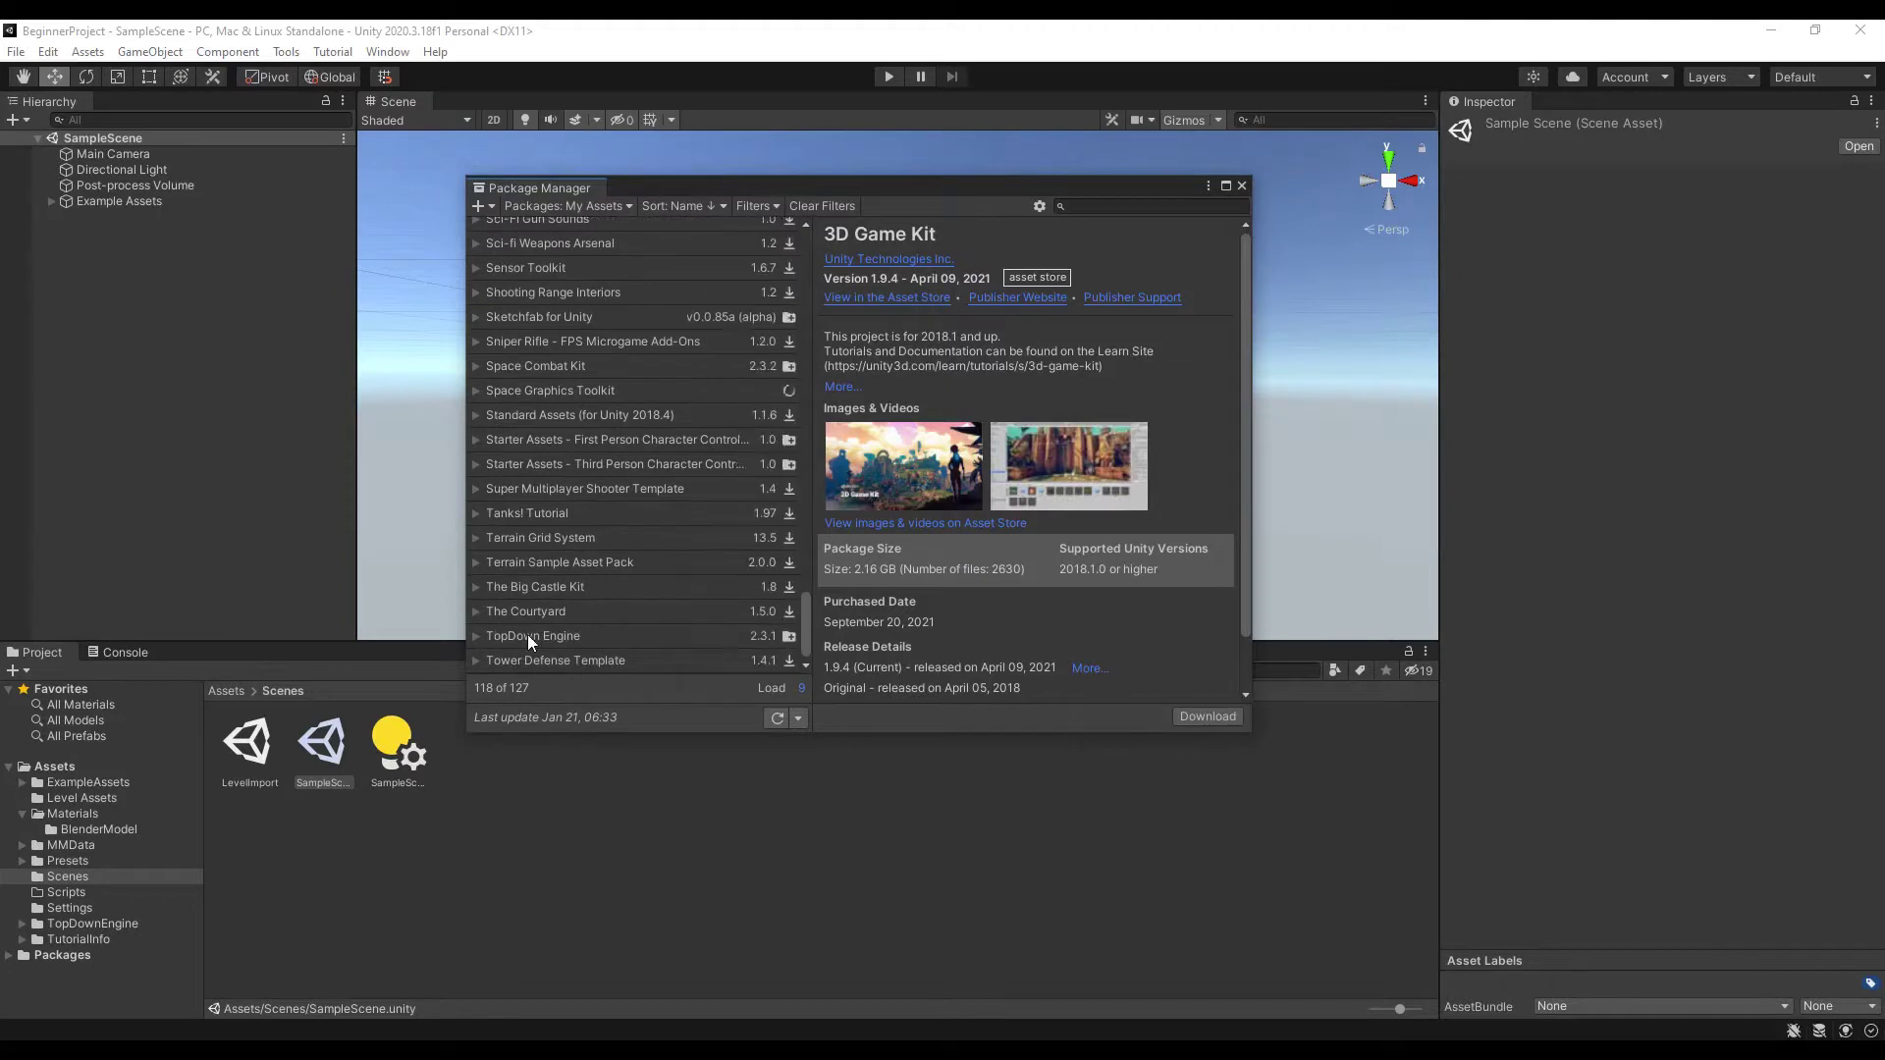
left_click(528, 634)
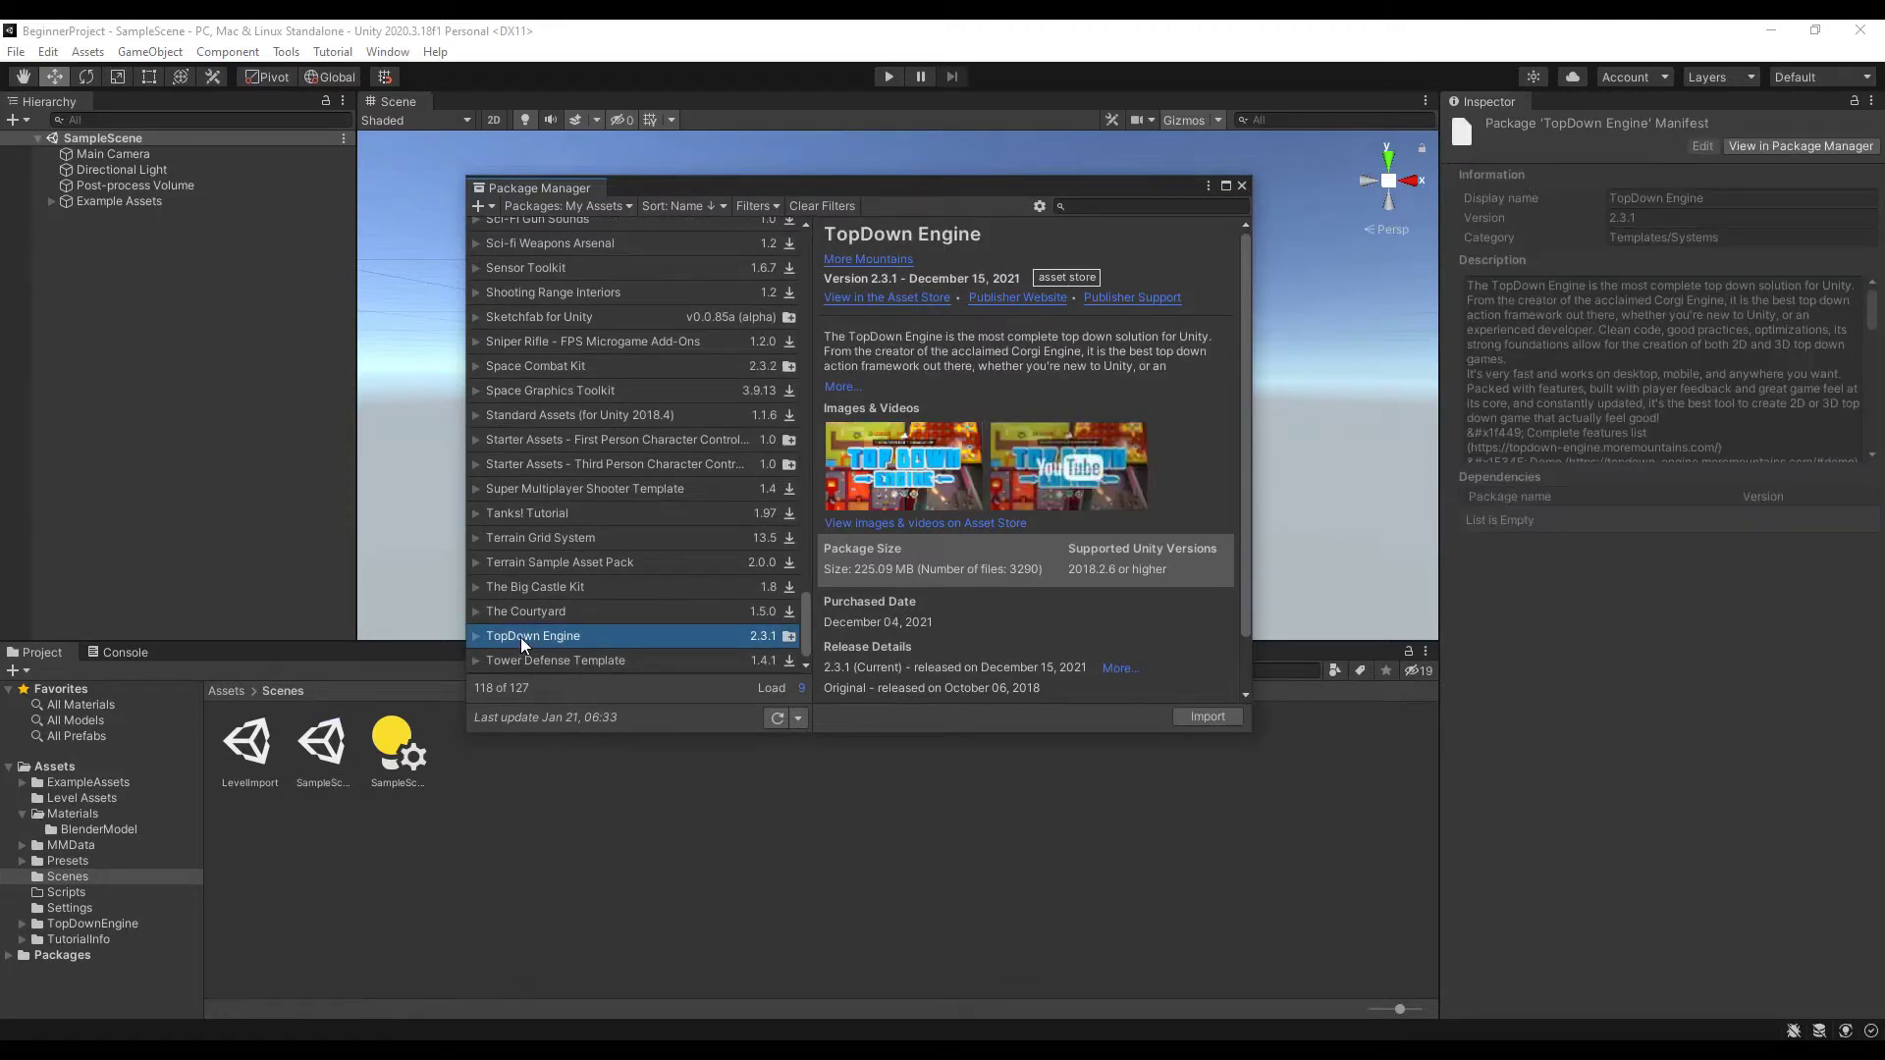
left_click(1195, 719)
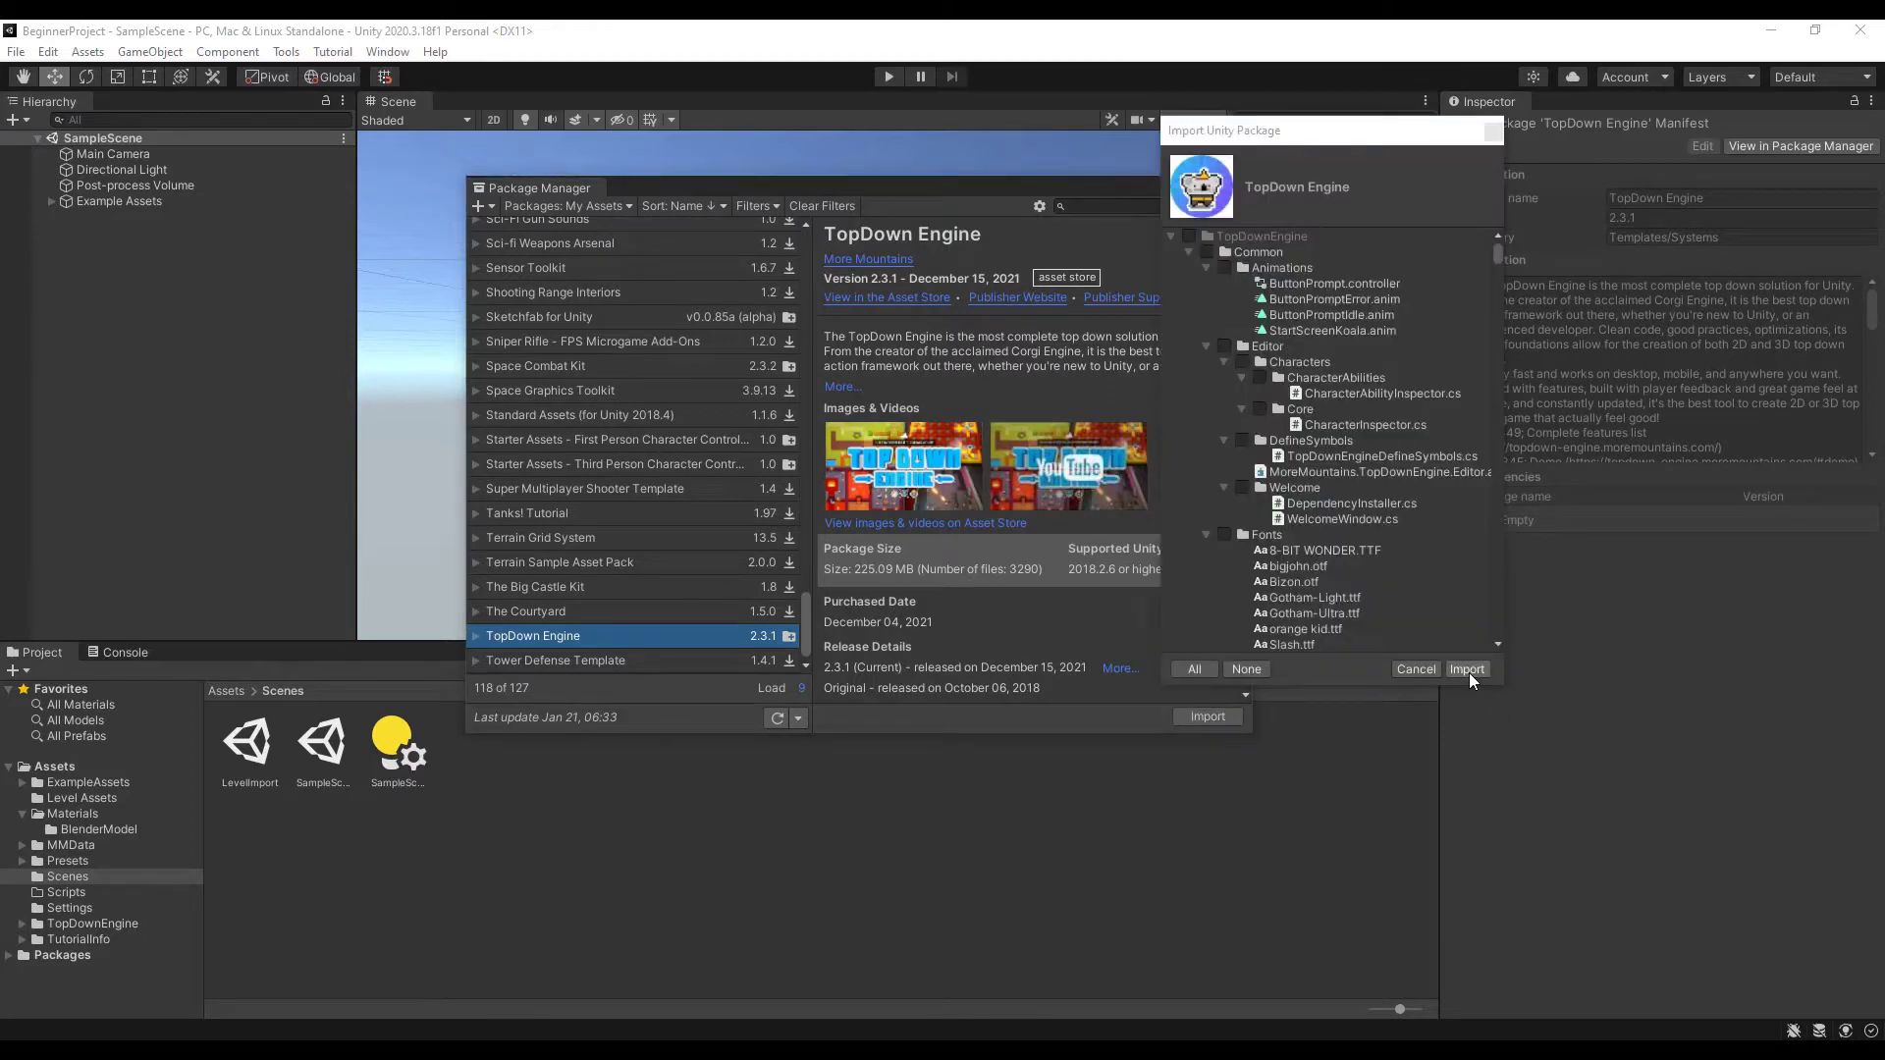
left_click(1466, 670)
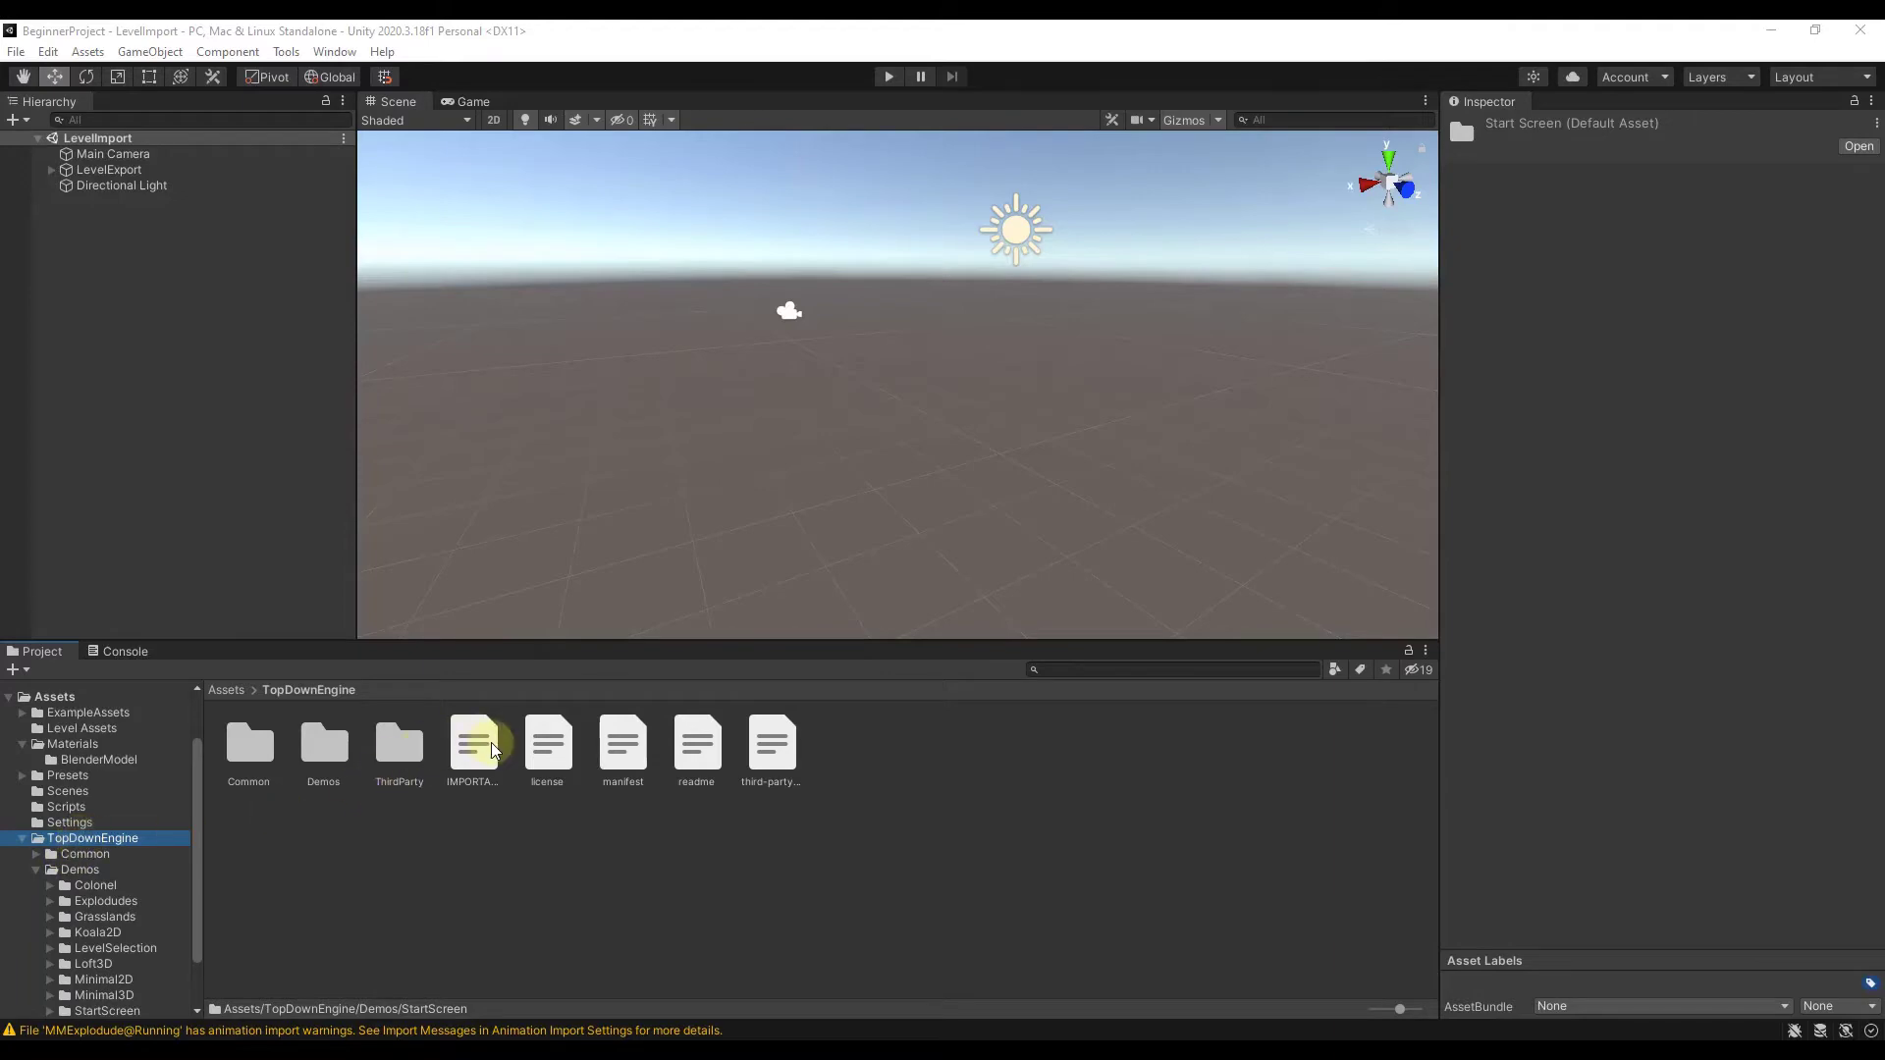
Open the readme in the TopDownEngine folder, read through its folder structure and documentation sections, and close it
double_click(696, 746)
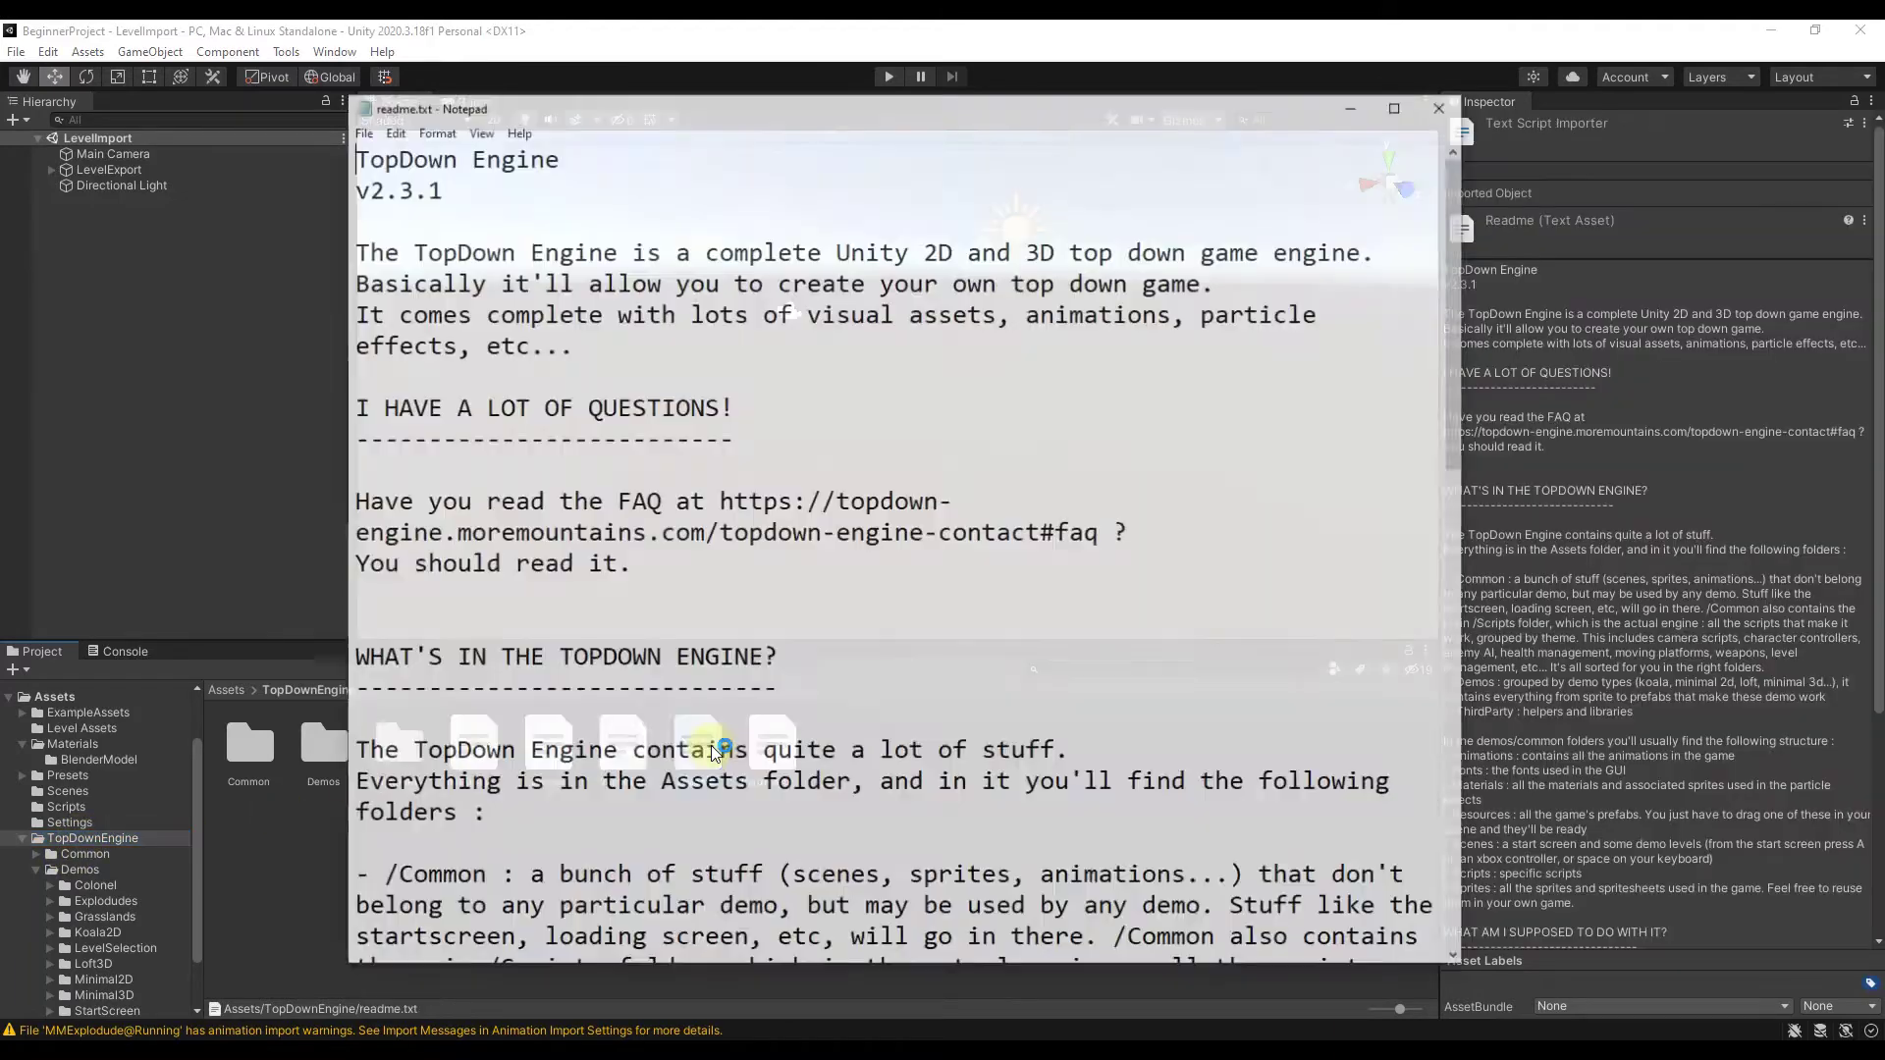
scroll(904, 595, "down", 6)
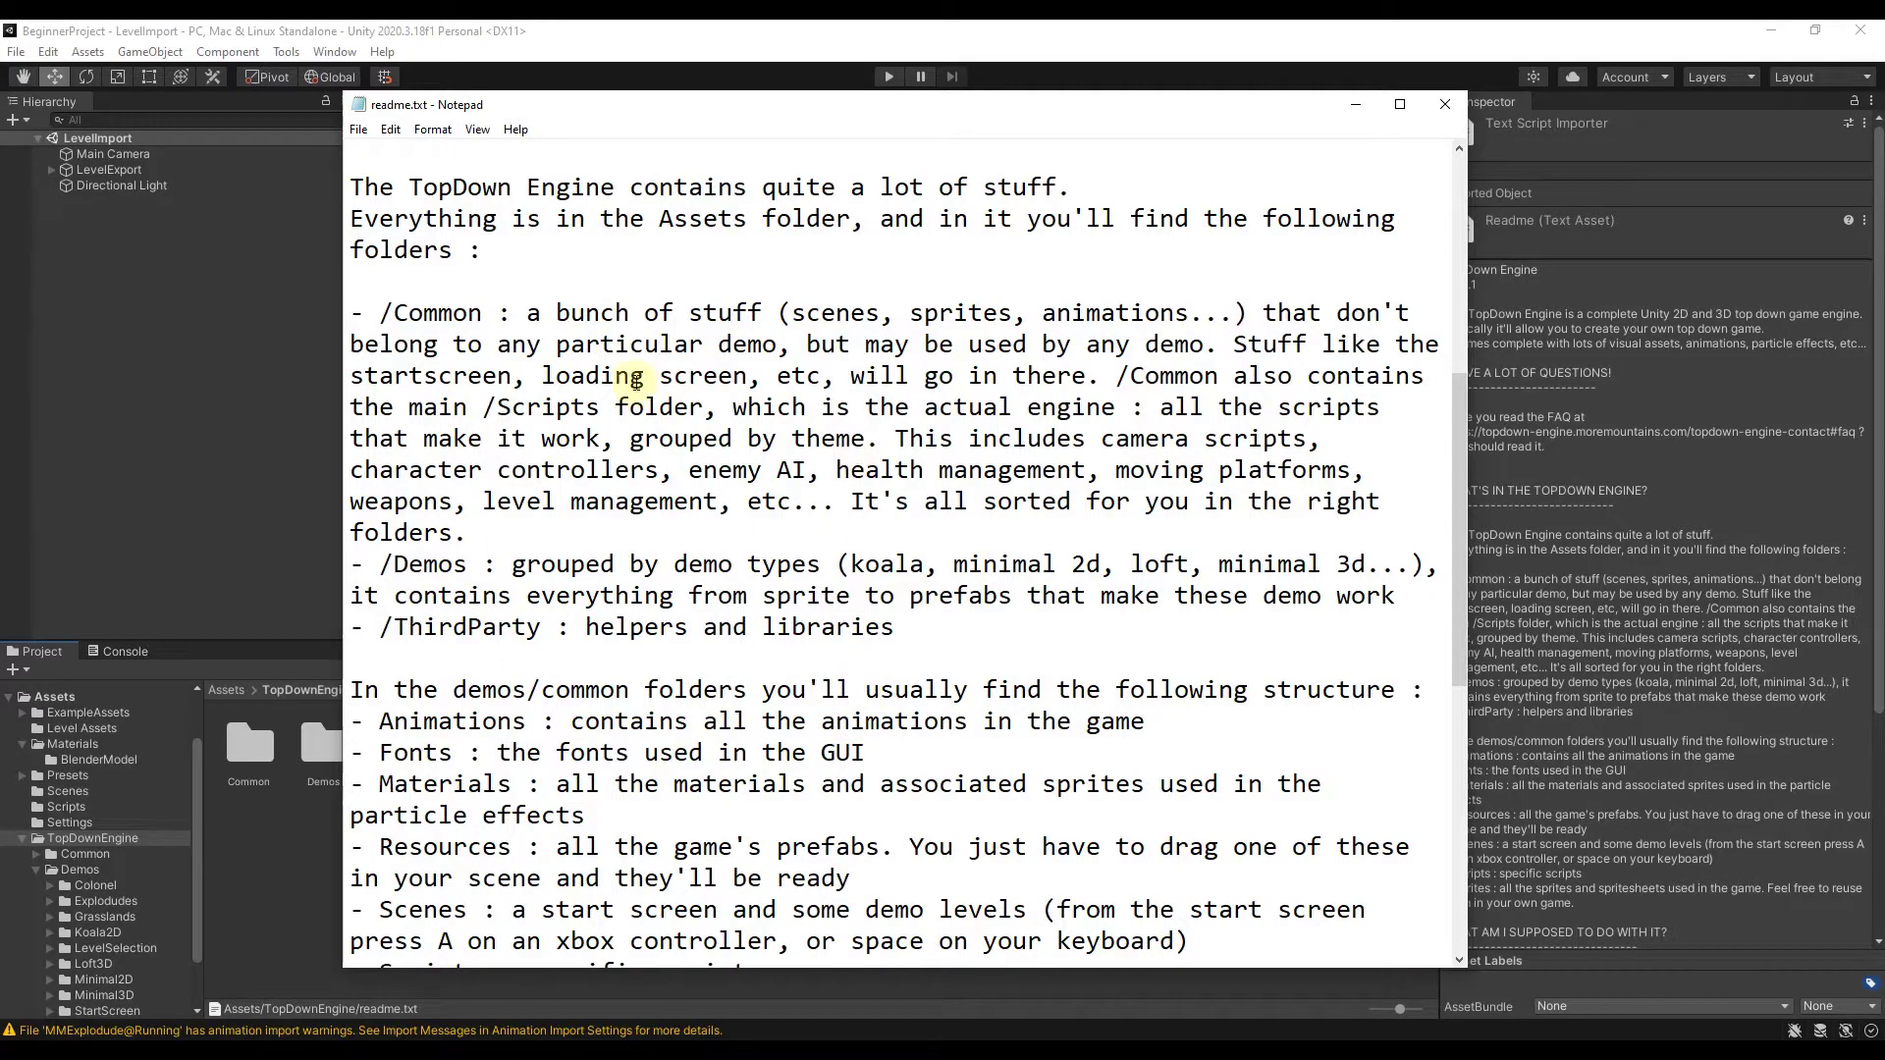
scroll(760, 651, "down", 7)
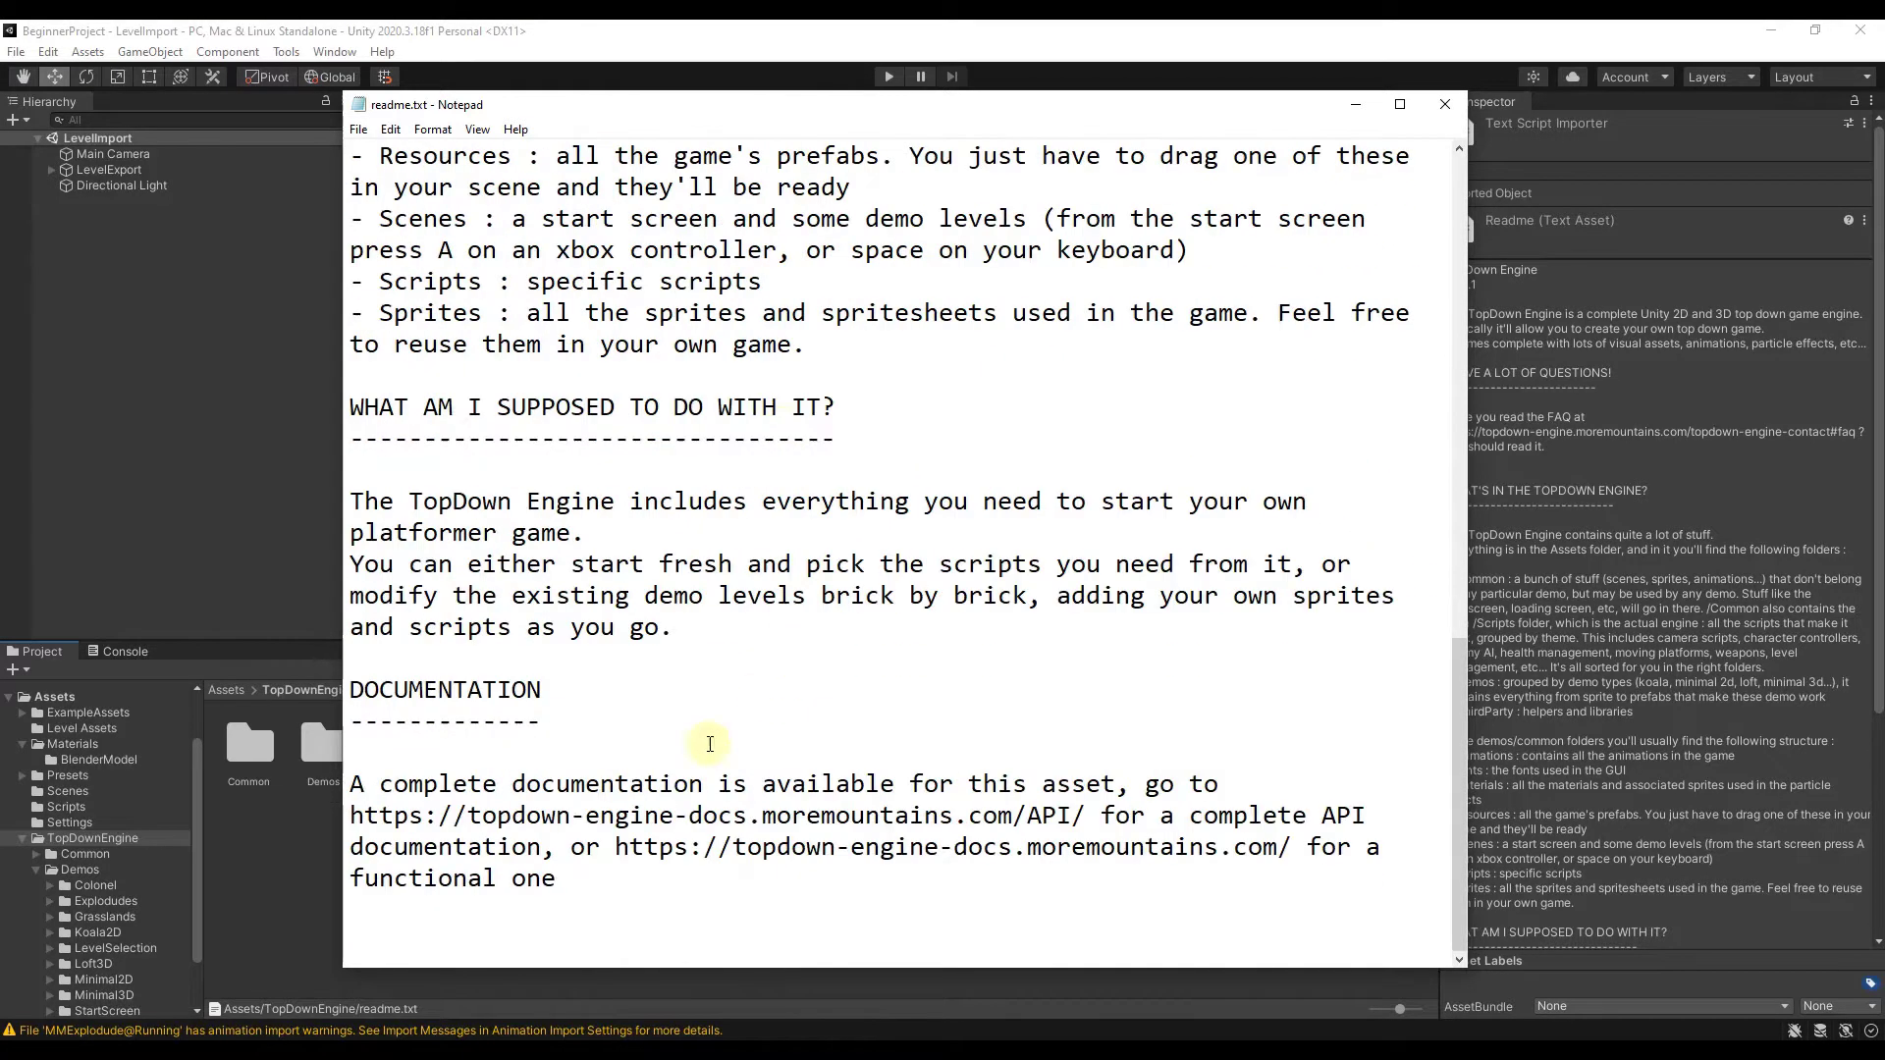
left_click(1444, 104)
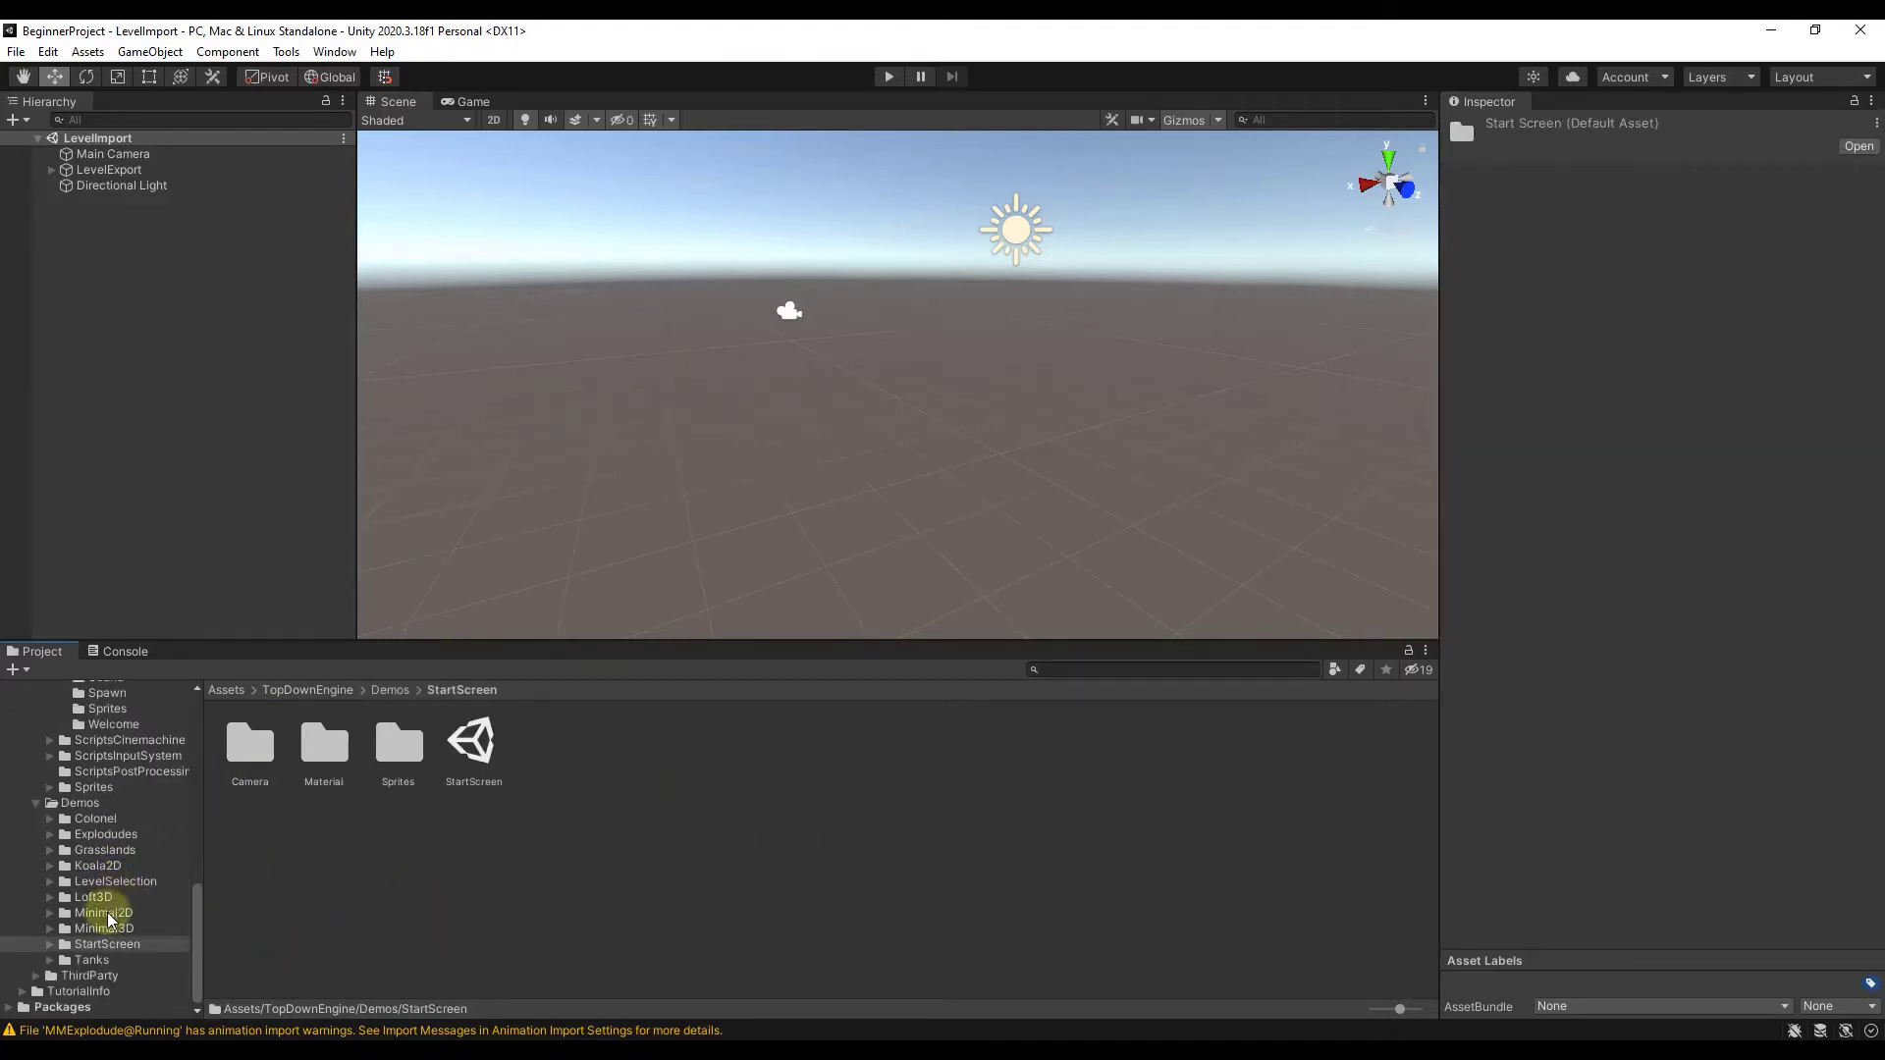
Open the StartScreen scene from the TopDownEngine Demos folder, run it and continue from the title screen to the level selection
left_click(77, 803)
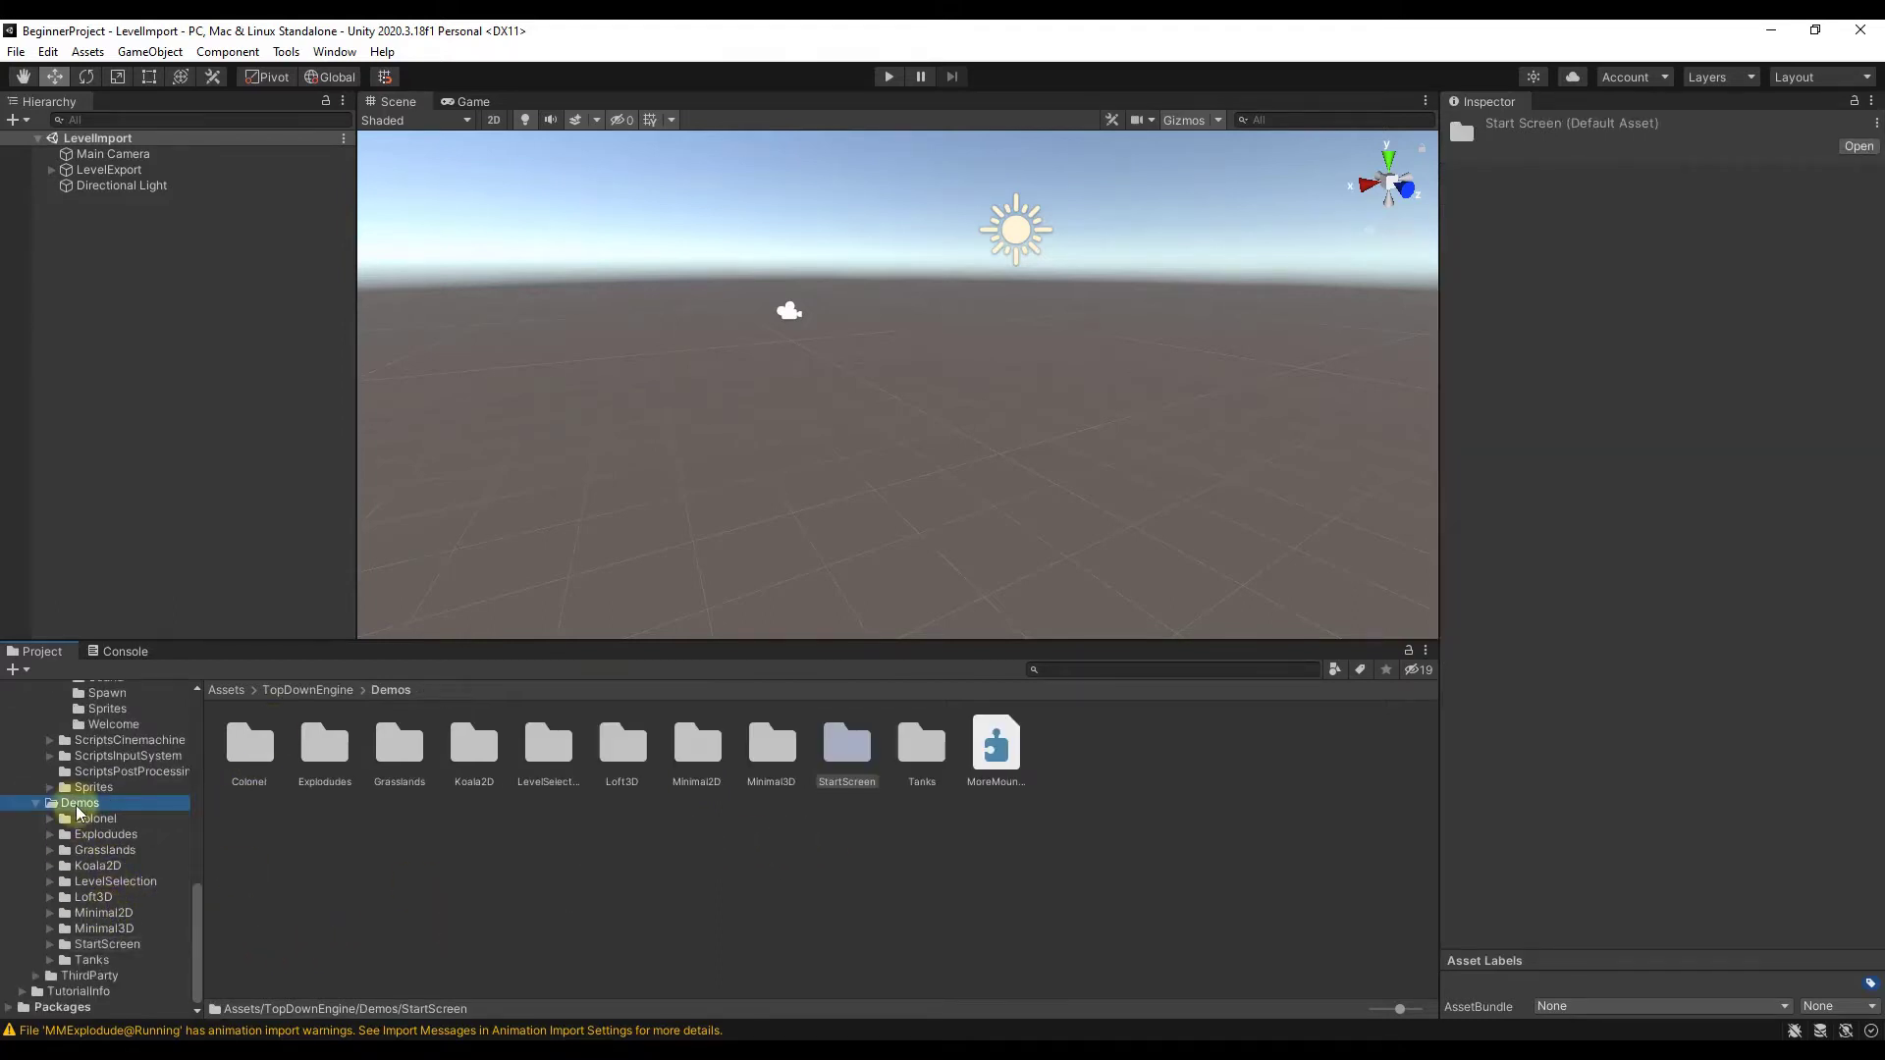
left_click(86, 945)
double_click(487, 743)
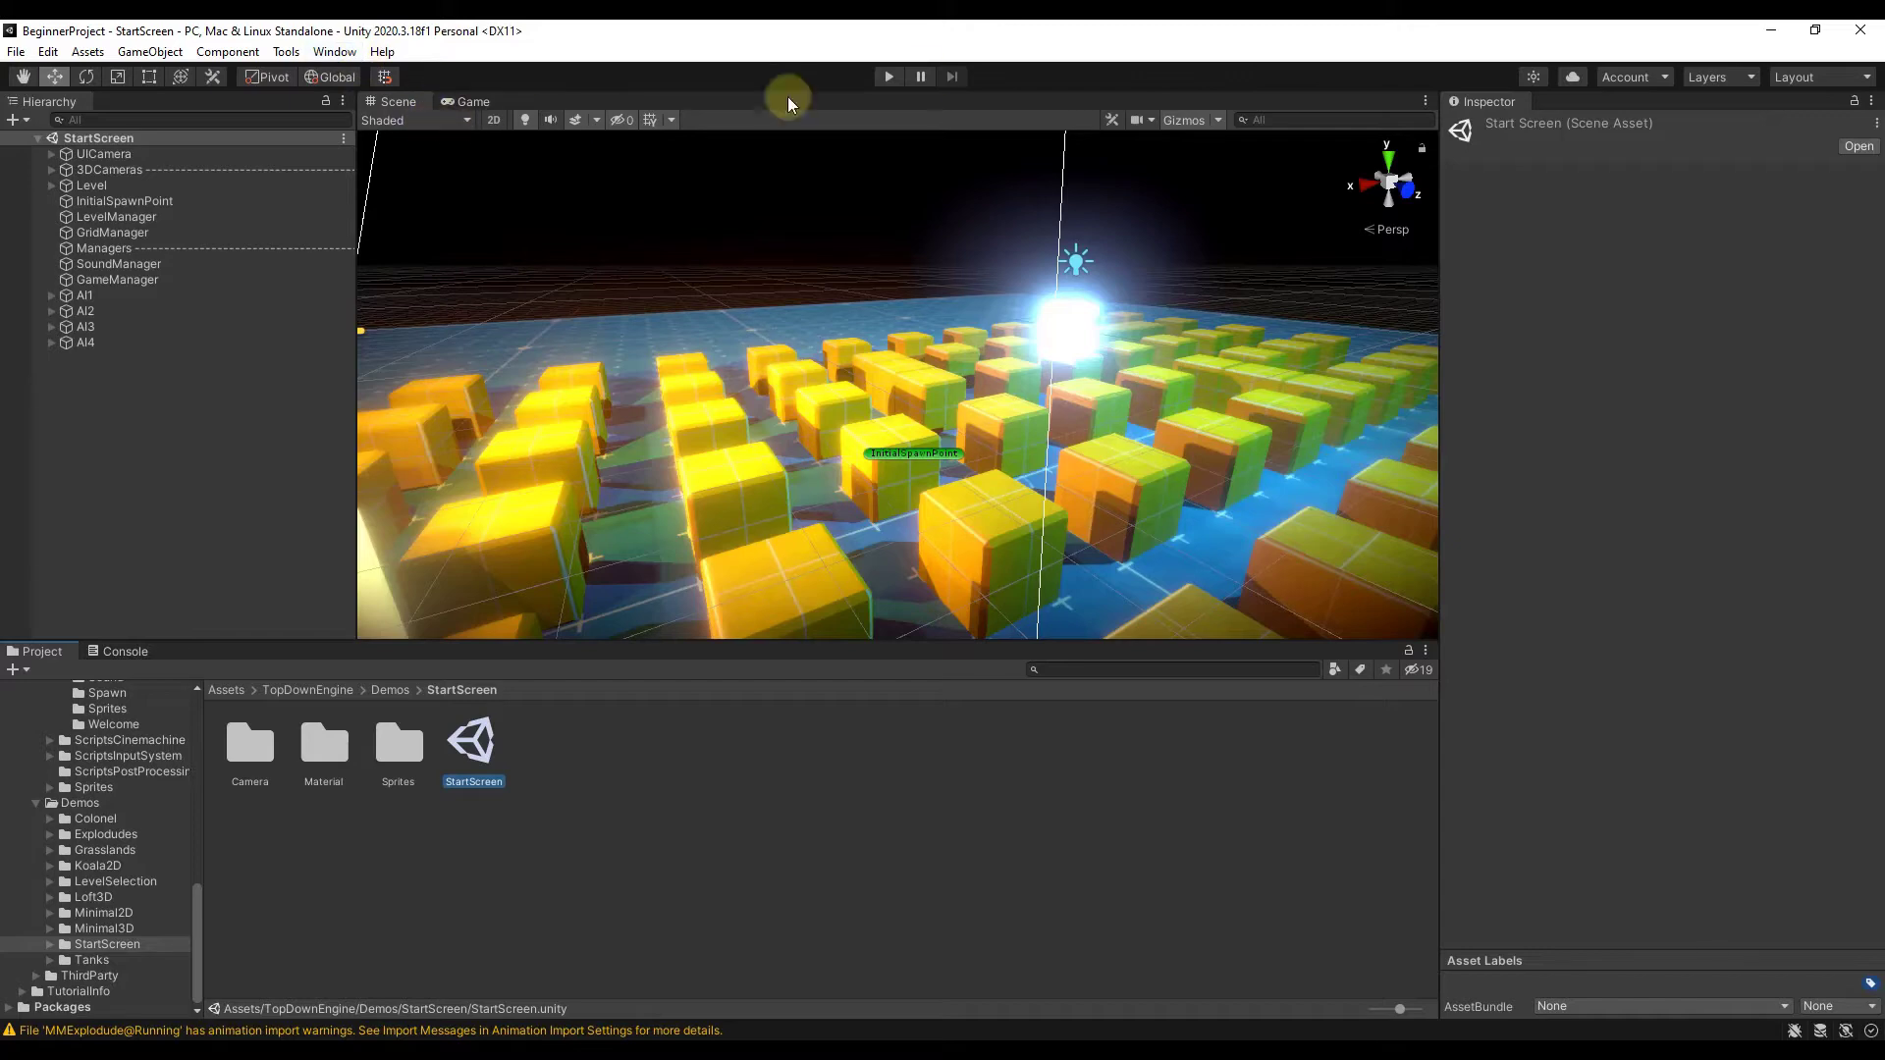
left_click(888, 77)
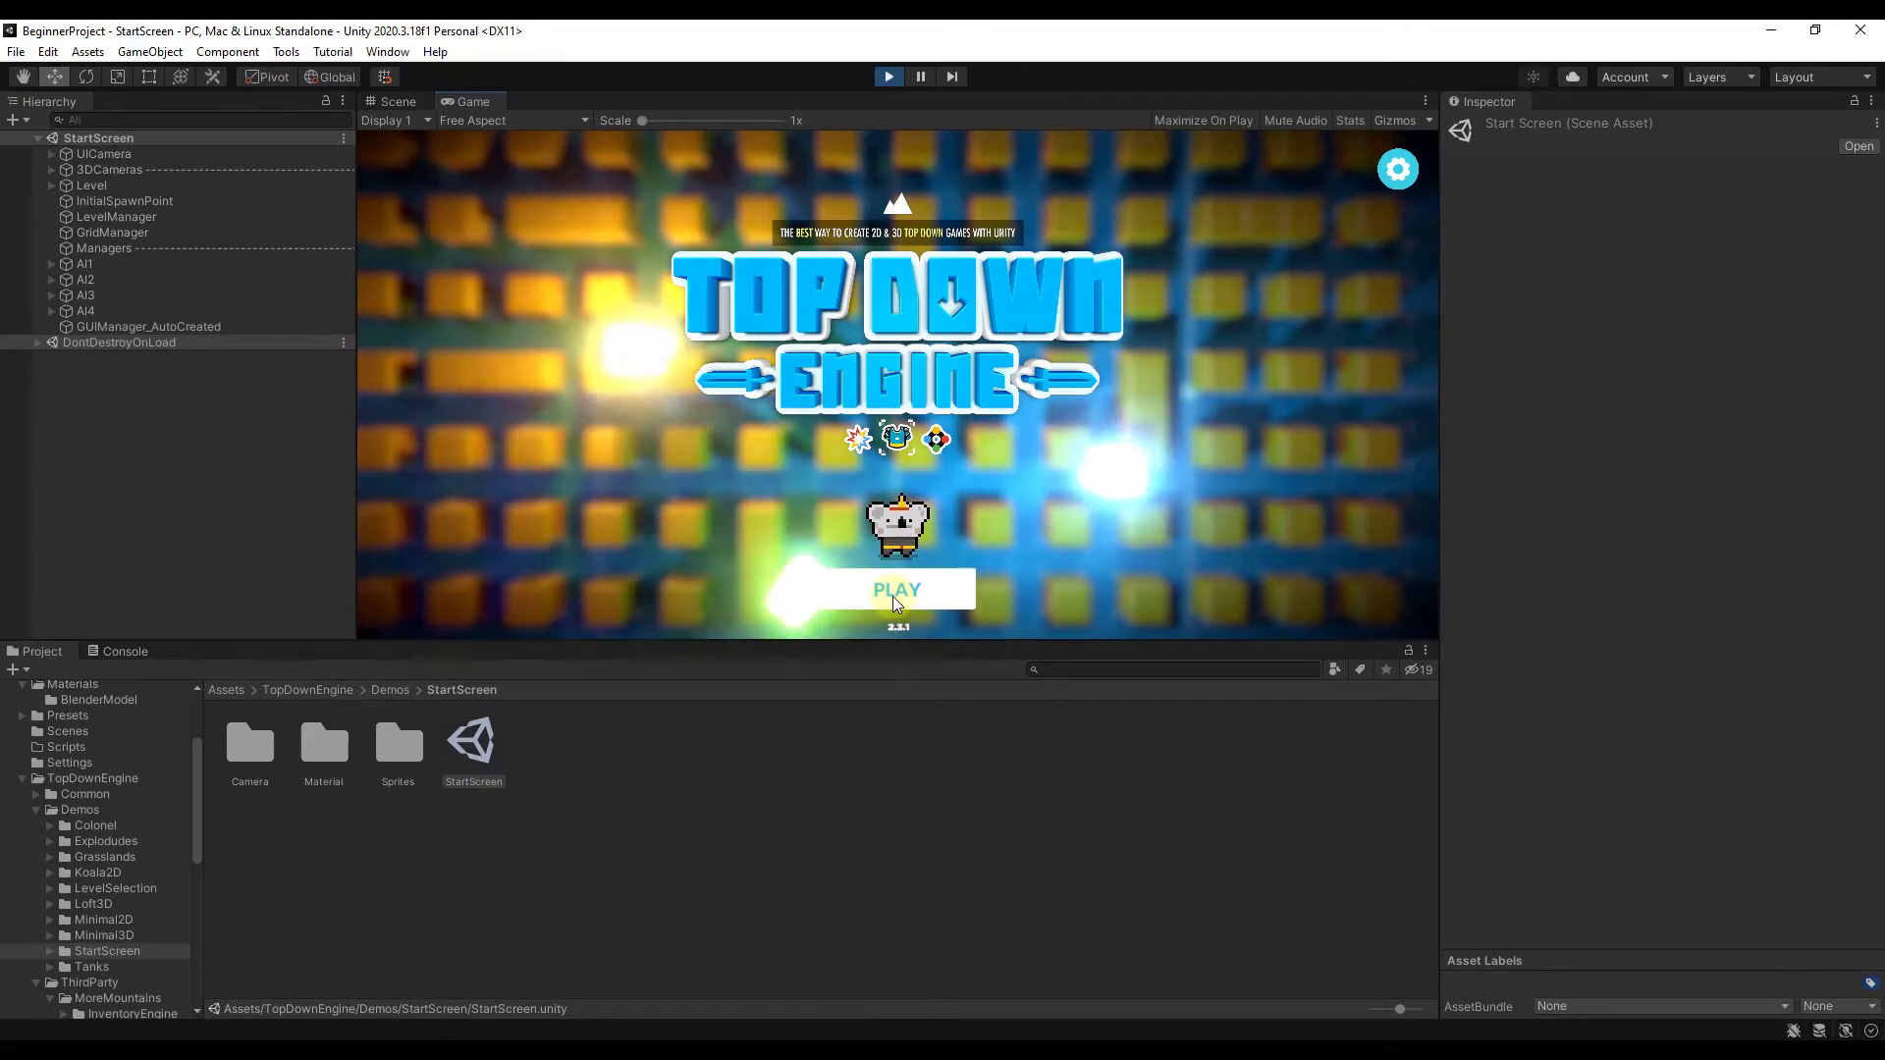
left_click(892, 597)
left_click(892, 591)
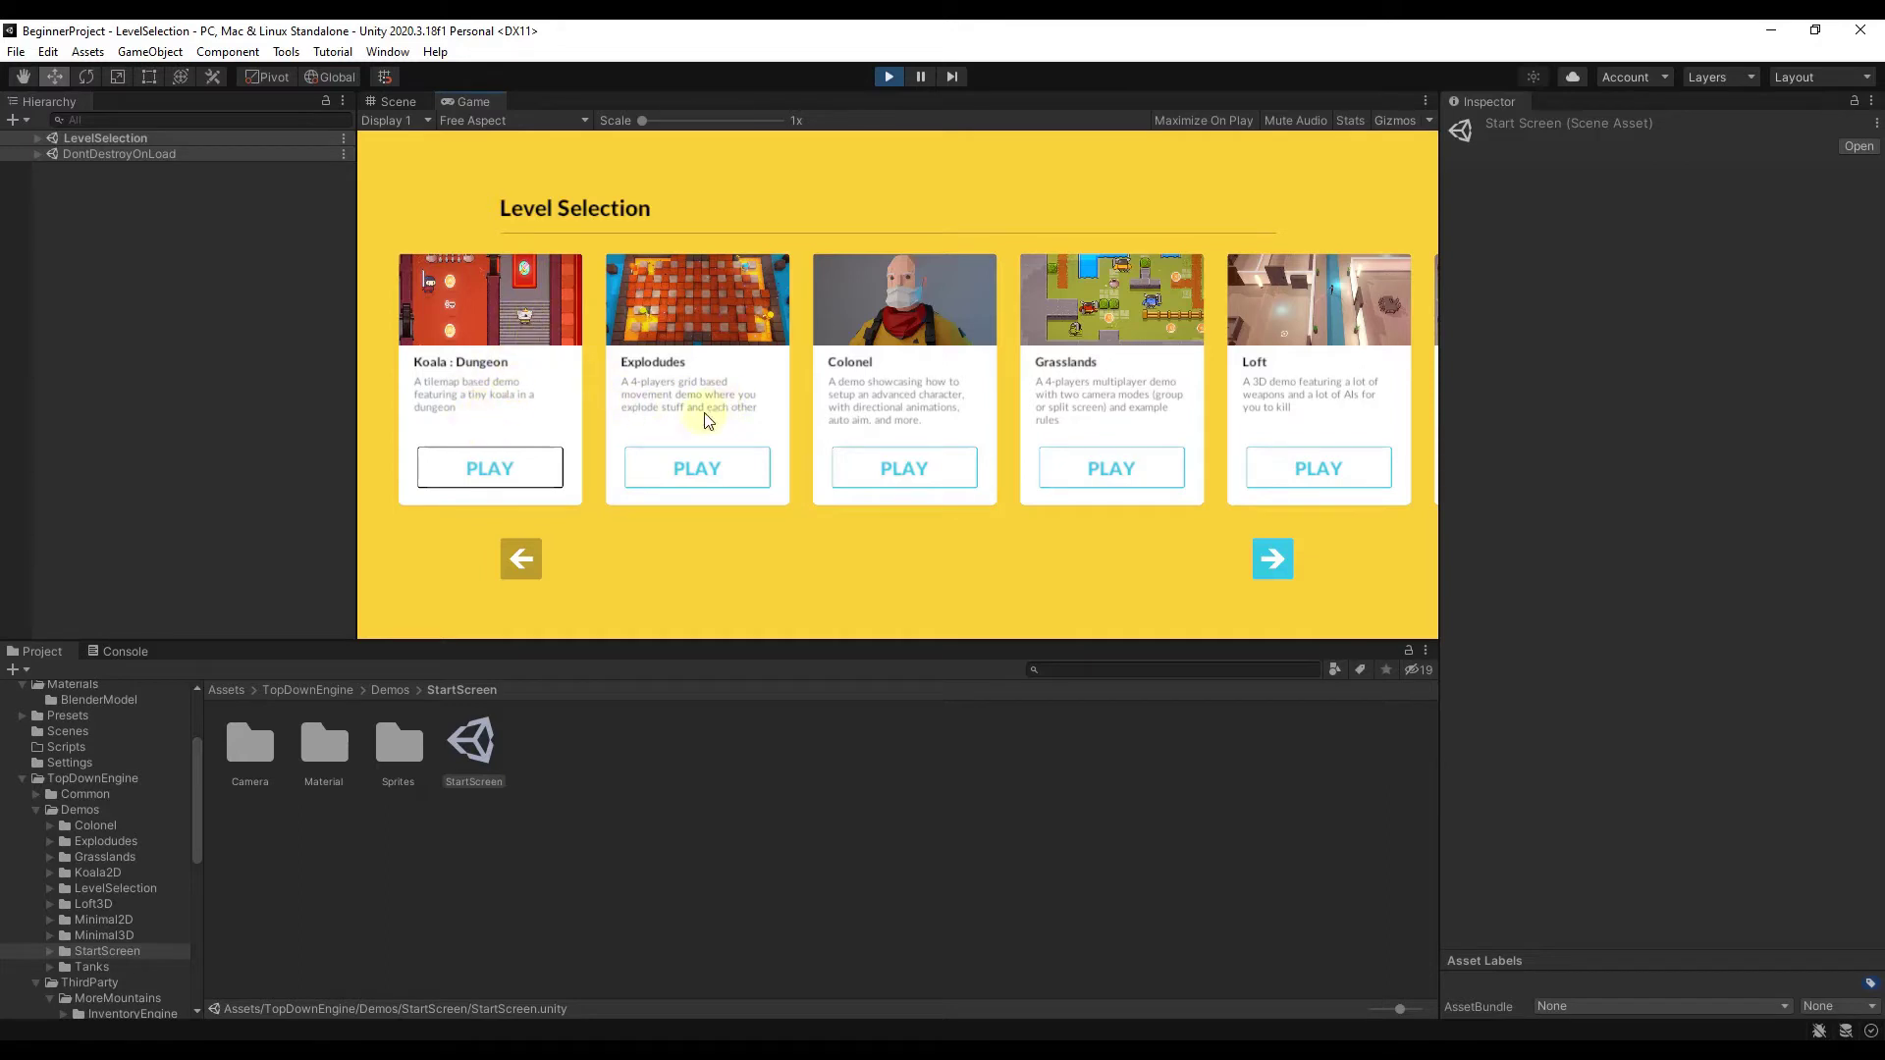
Browse forward through the demo cards on the Level Selection screen as far as the Minimal 3D demos
left_click(1281, 564)
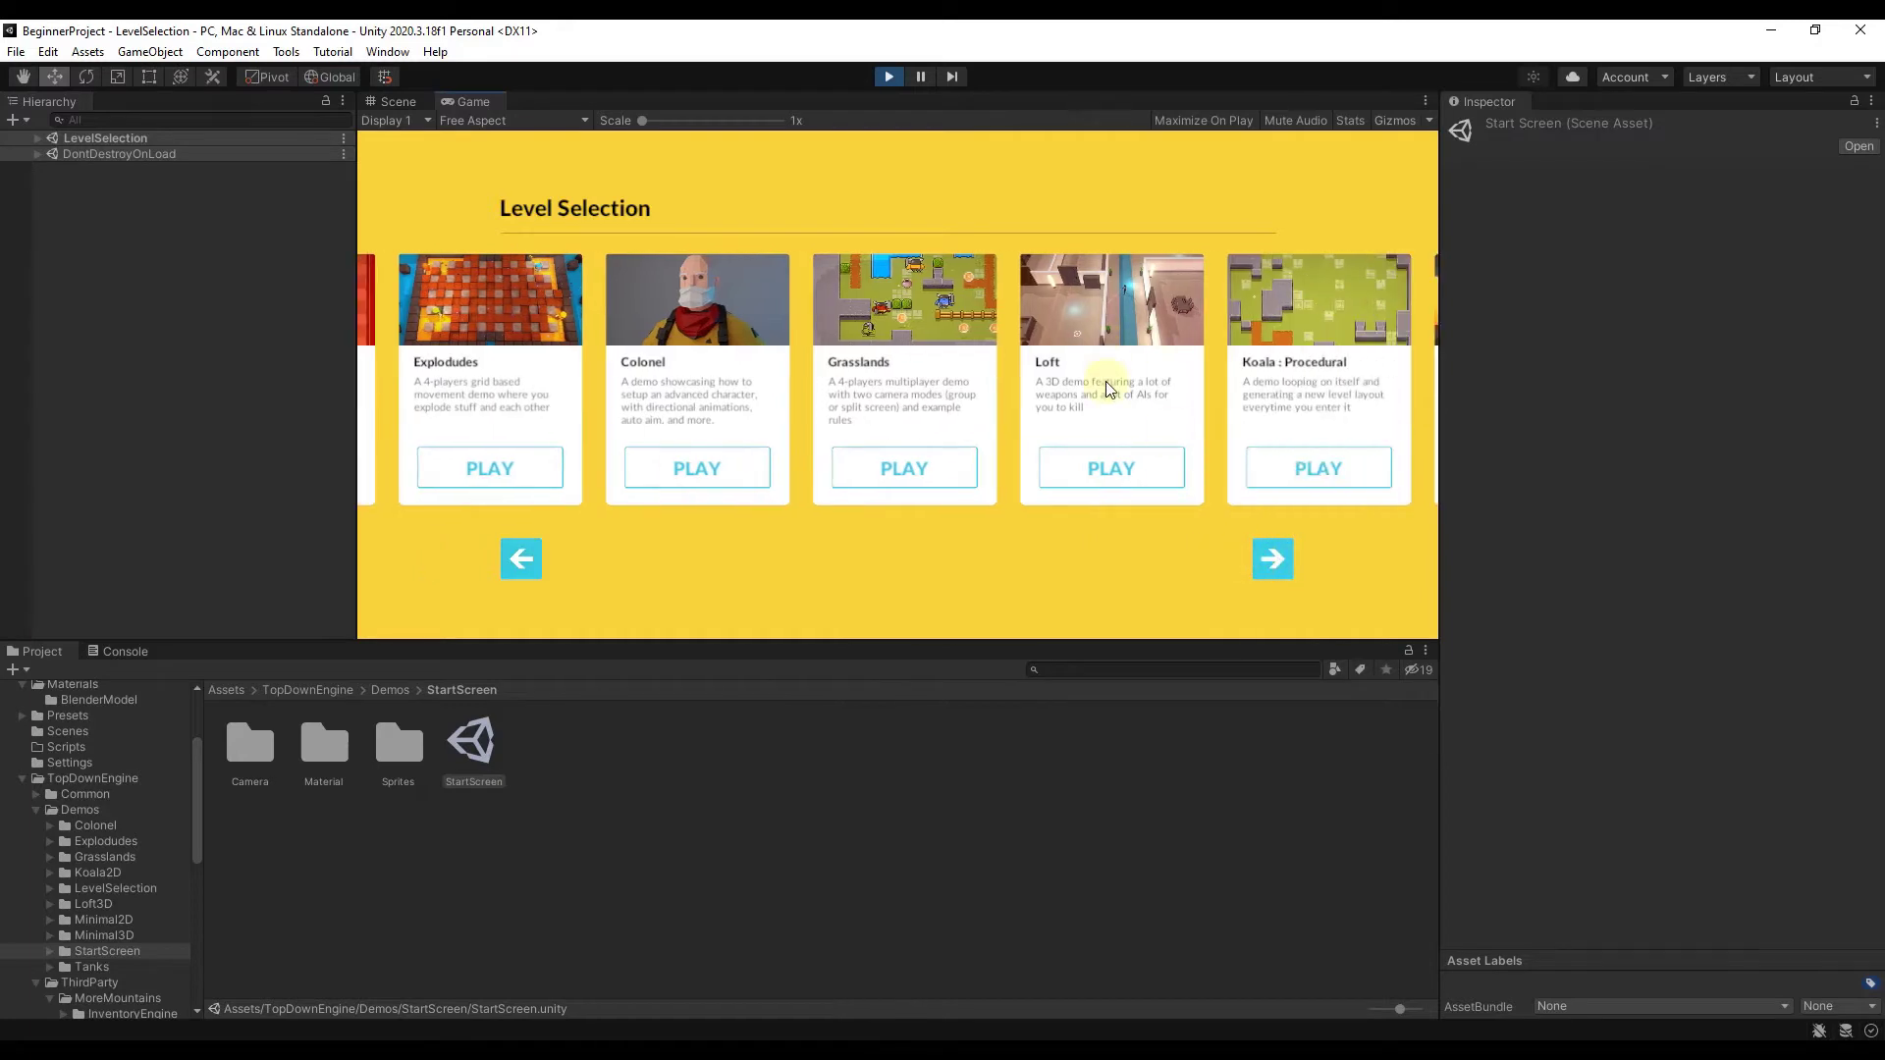
left_click(1272, 558)
left_click(1272, 558)
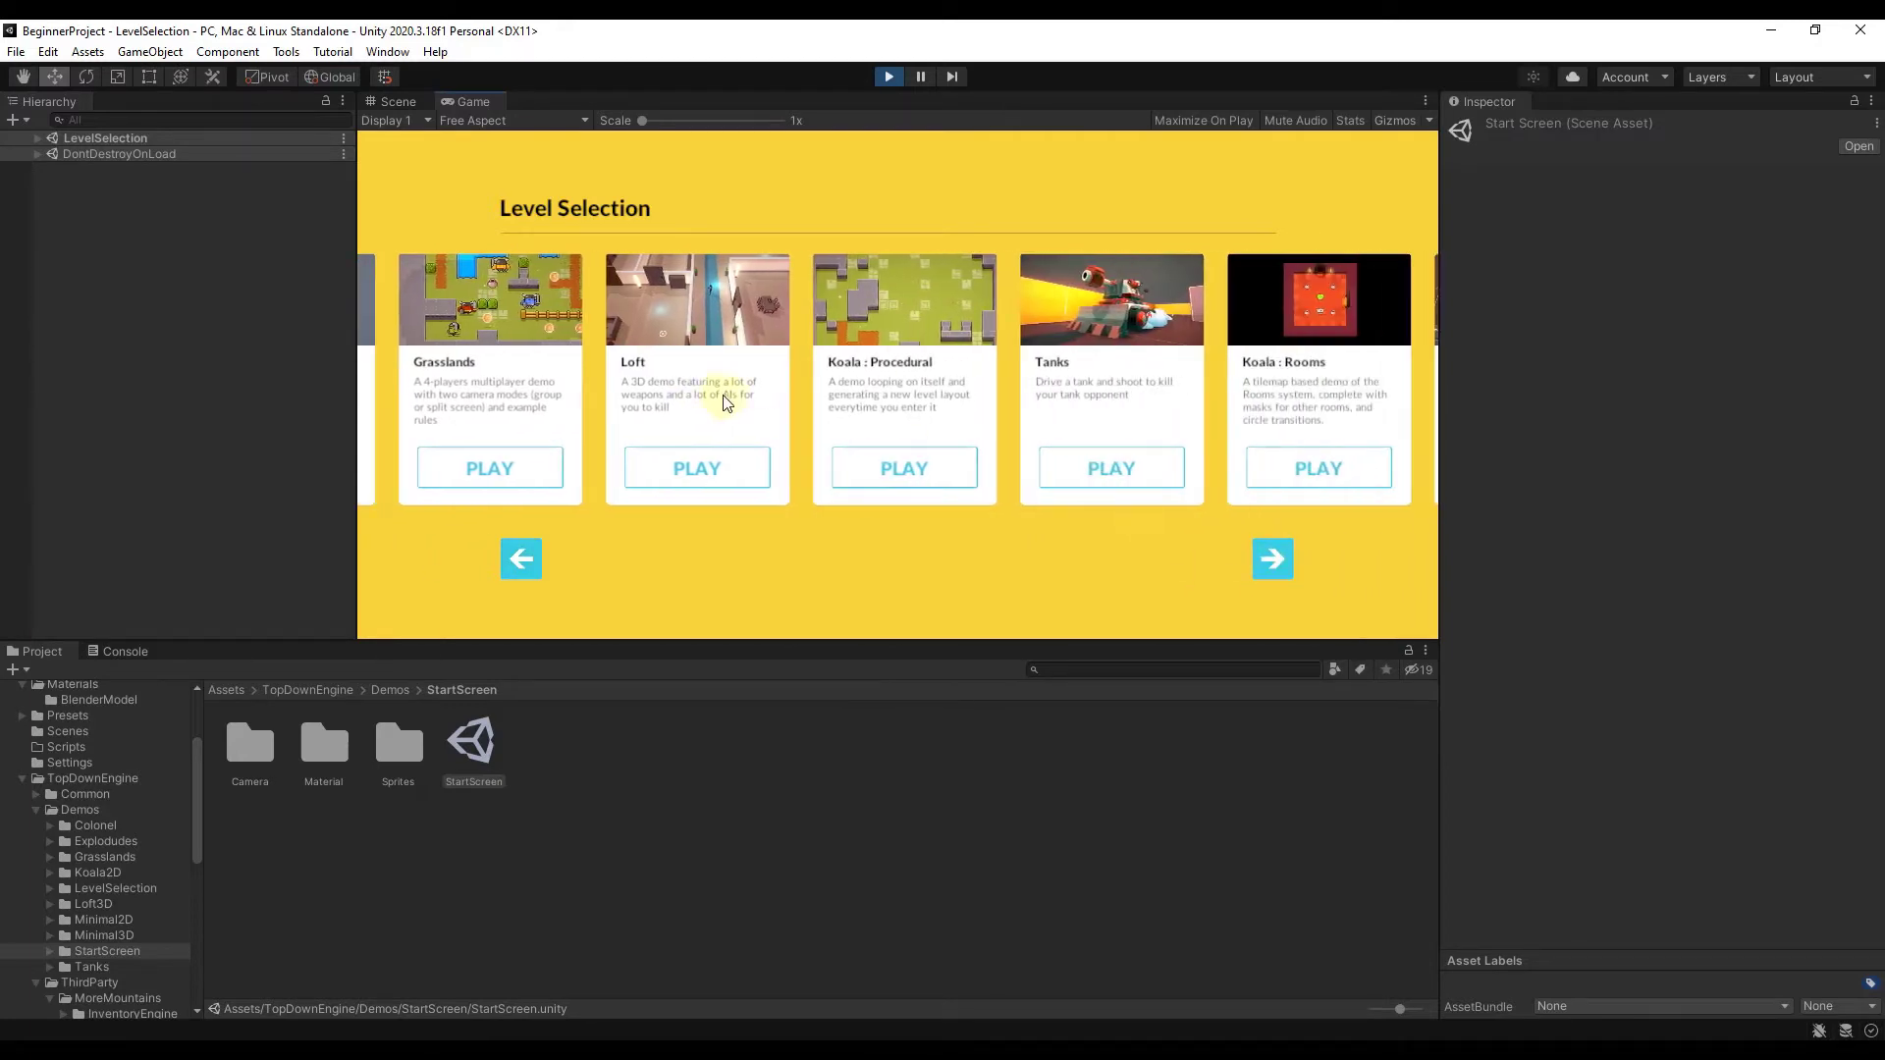
left_click(1275, 565)
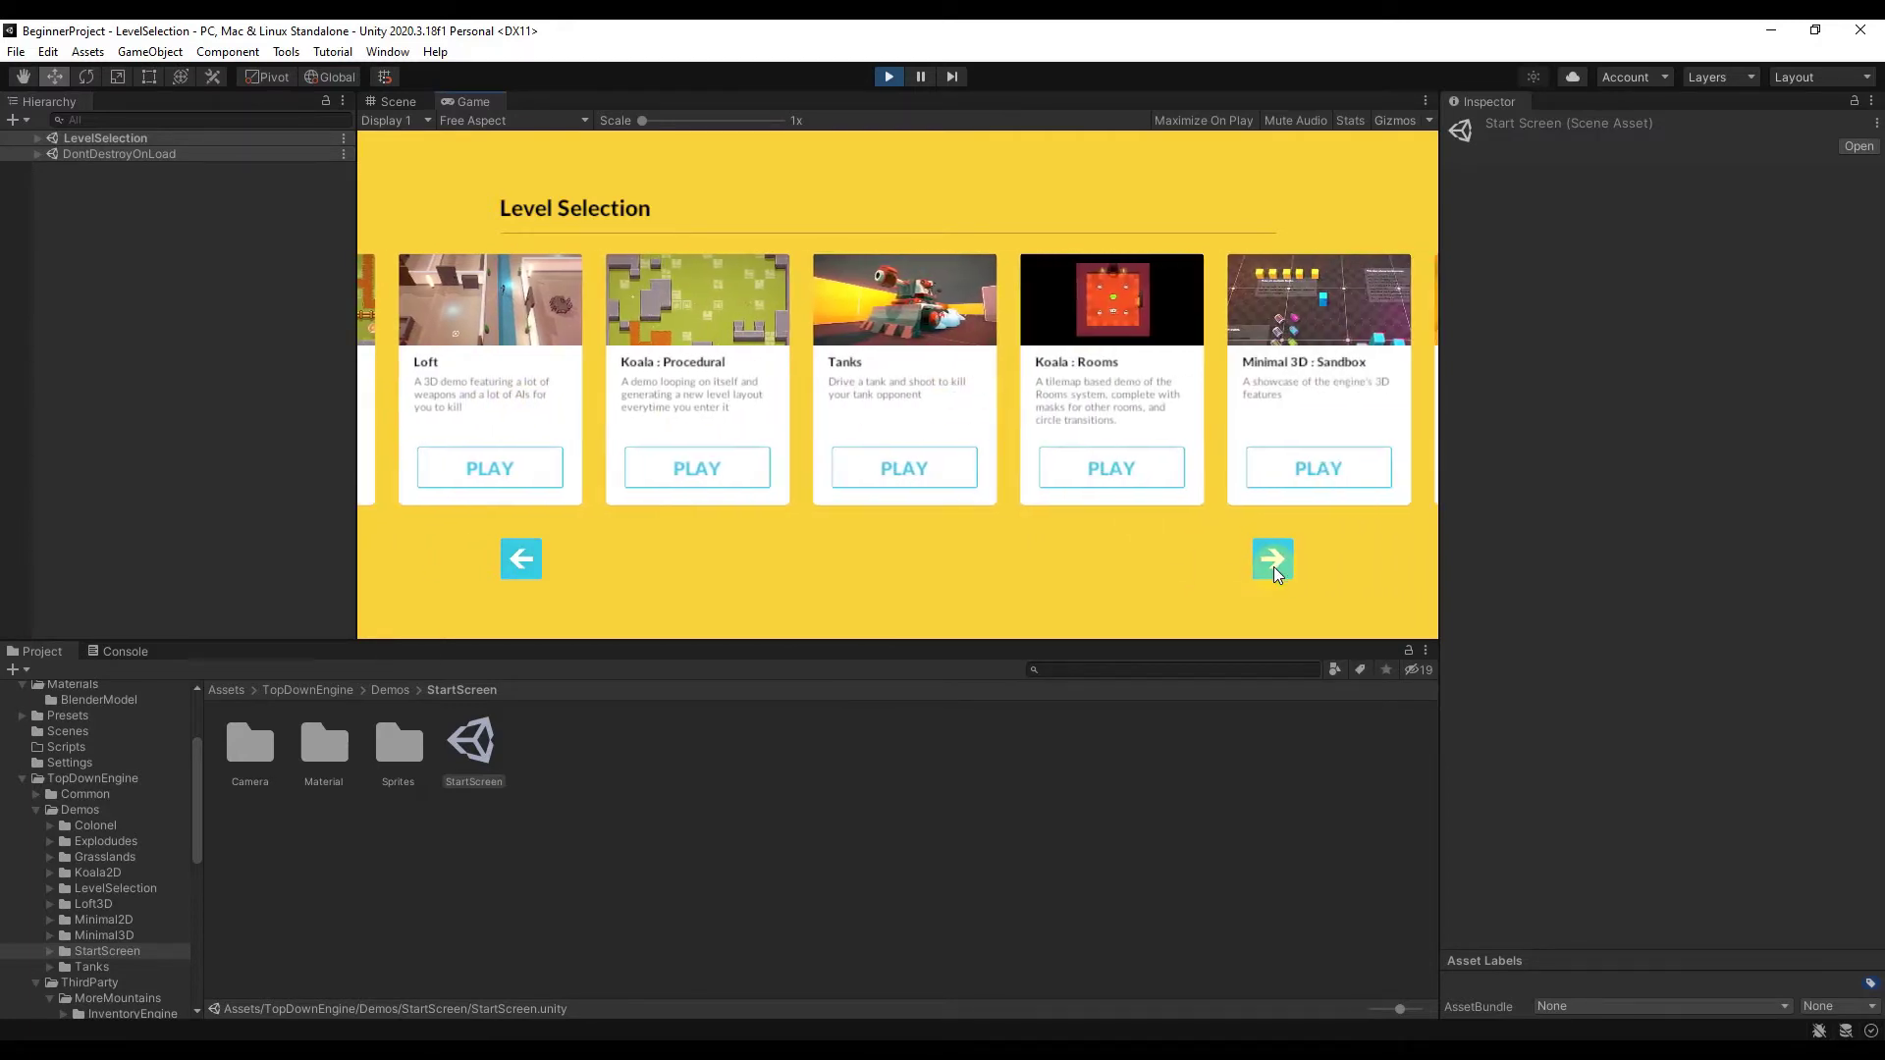
left_click(1274, 564)
left_click(1274, 565)
left_click(1273, 560)
left_click(1273, 560)
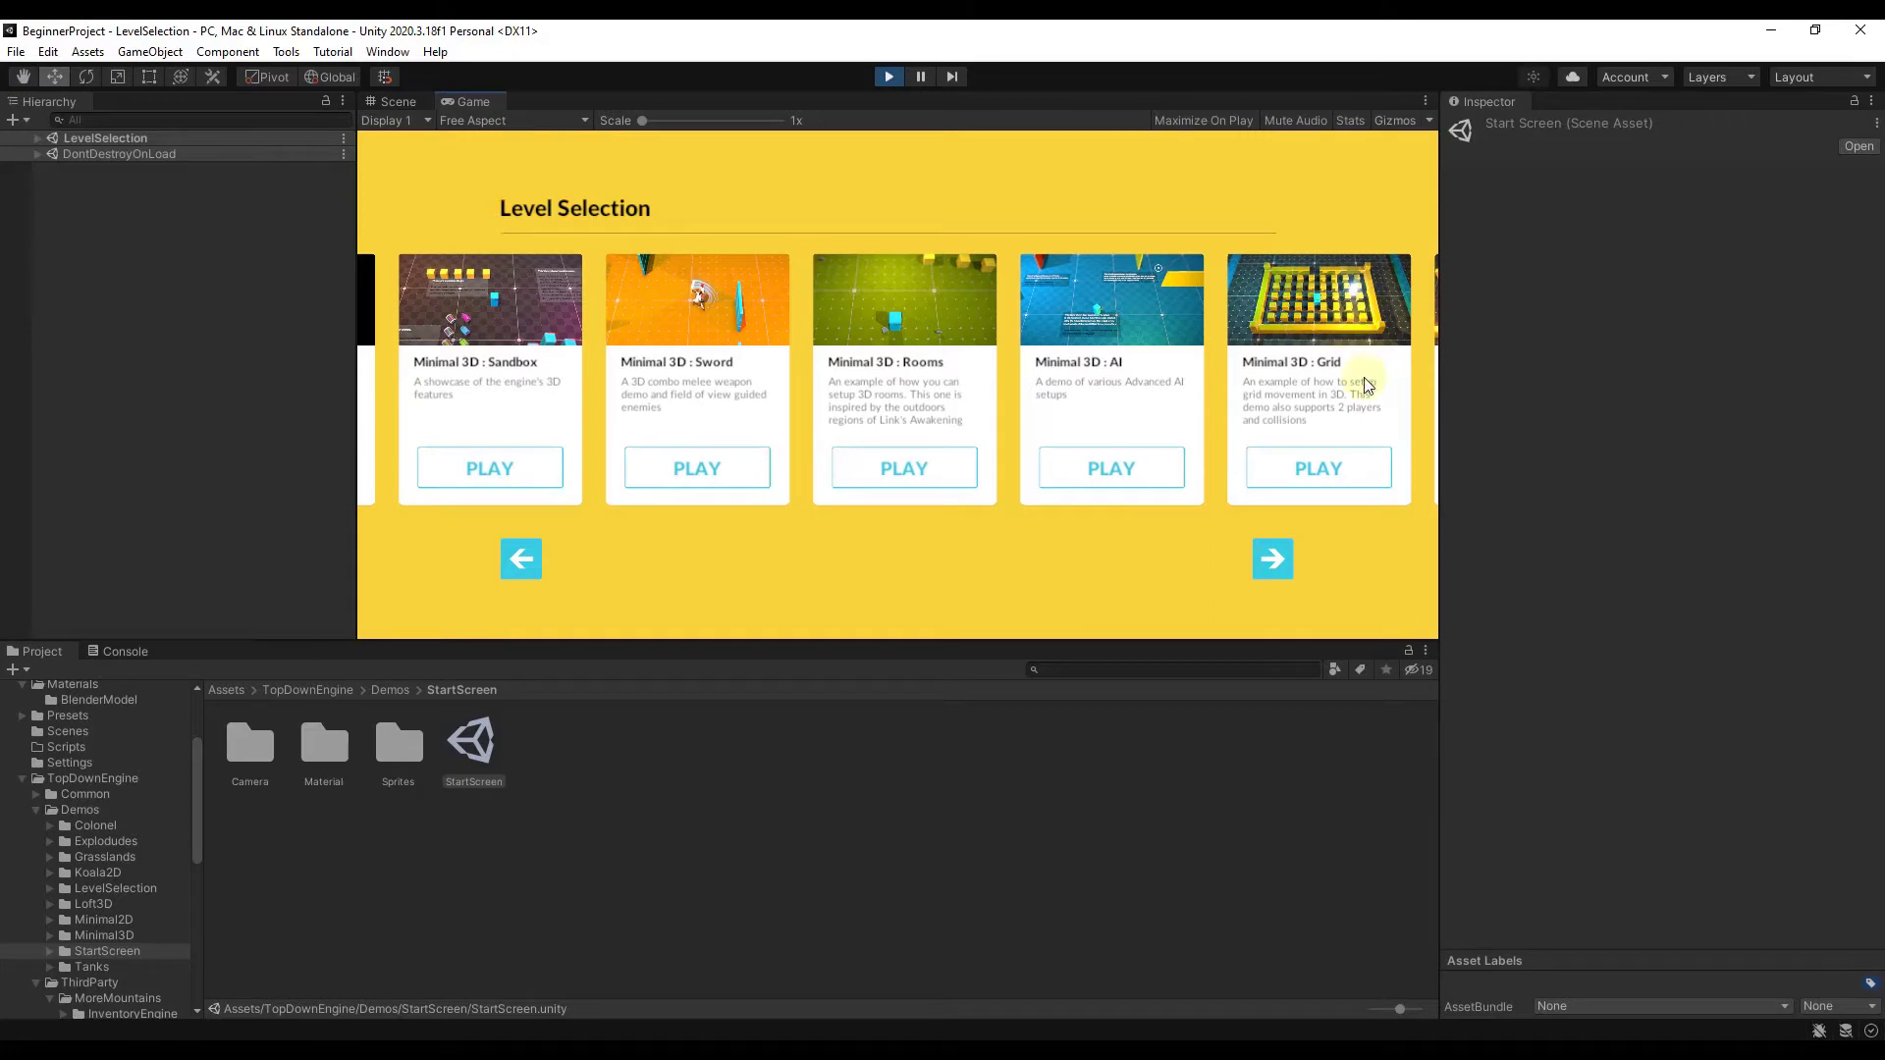
left_click(1271, 567)
left_click(1268, 568)
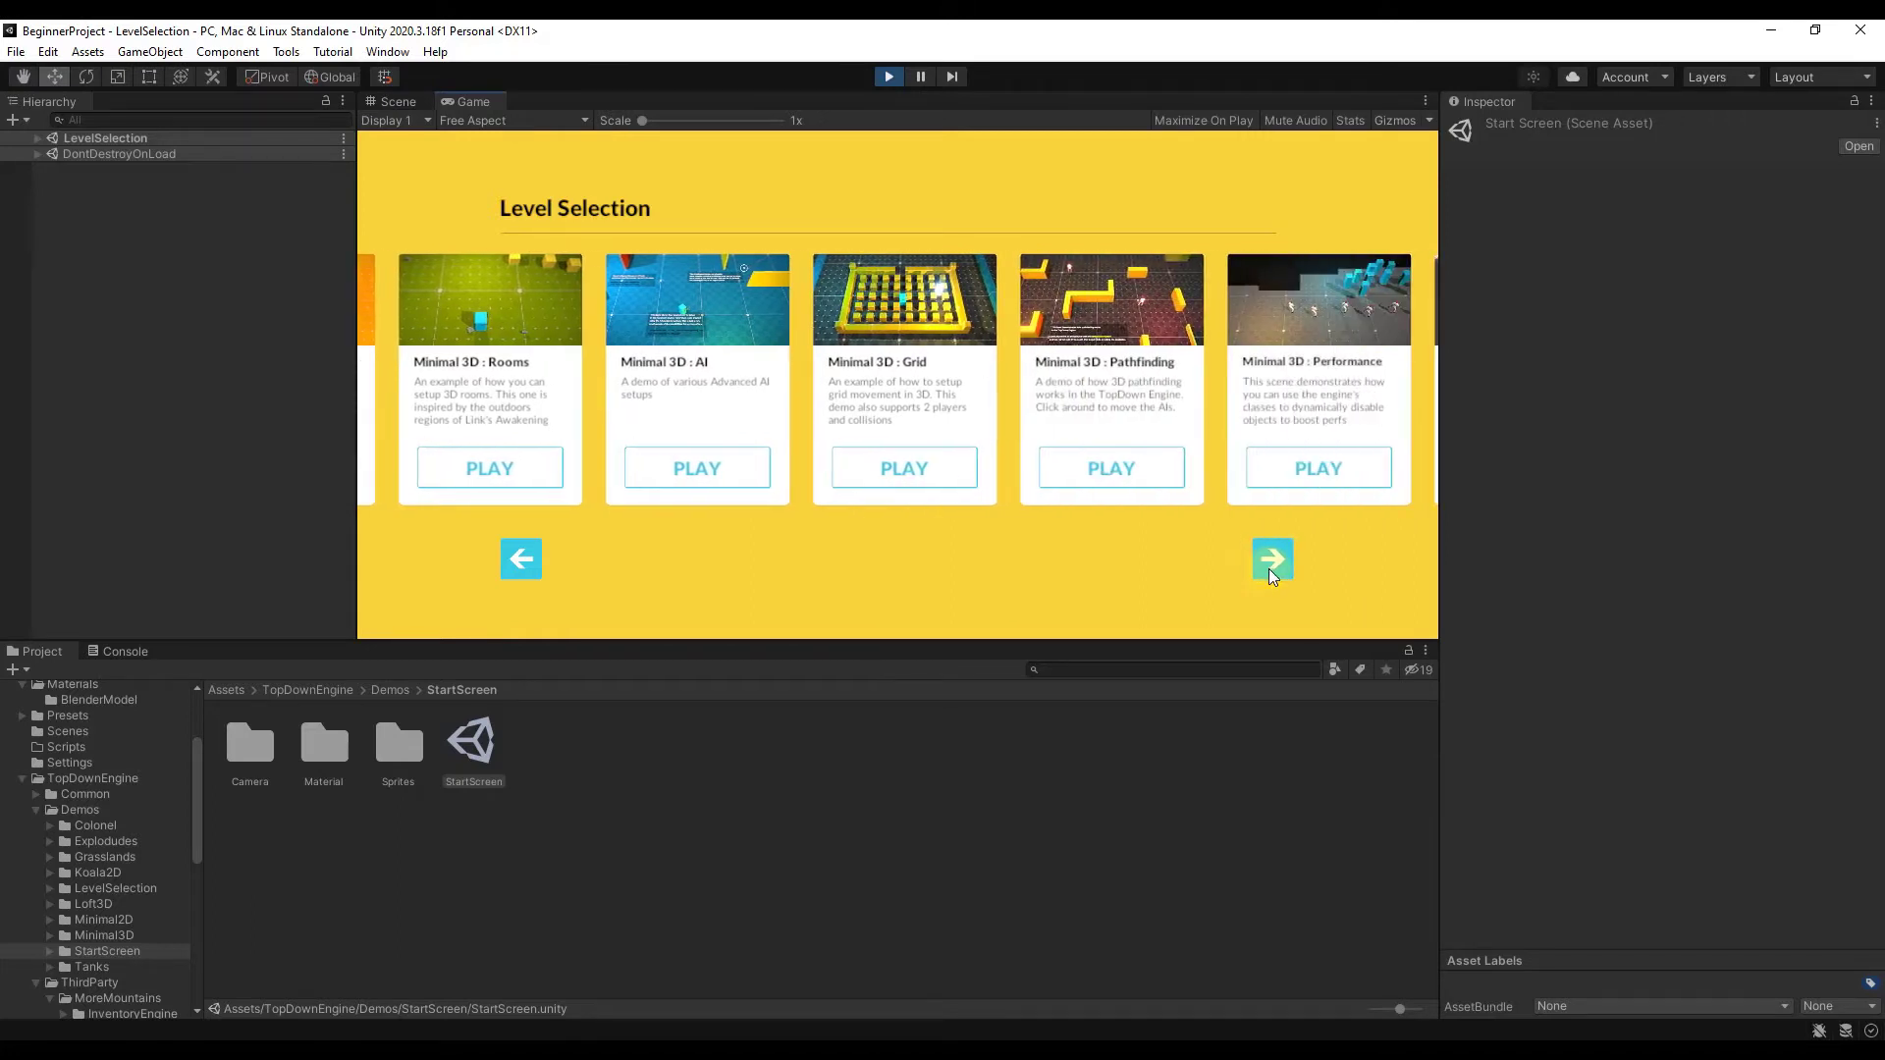
Go back through the level cards and start the Minimal 3D : Sandbox demo
left_click(521, 559)
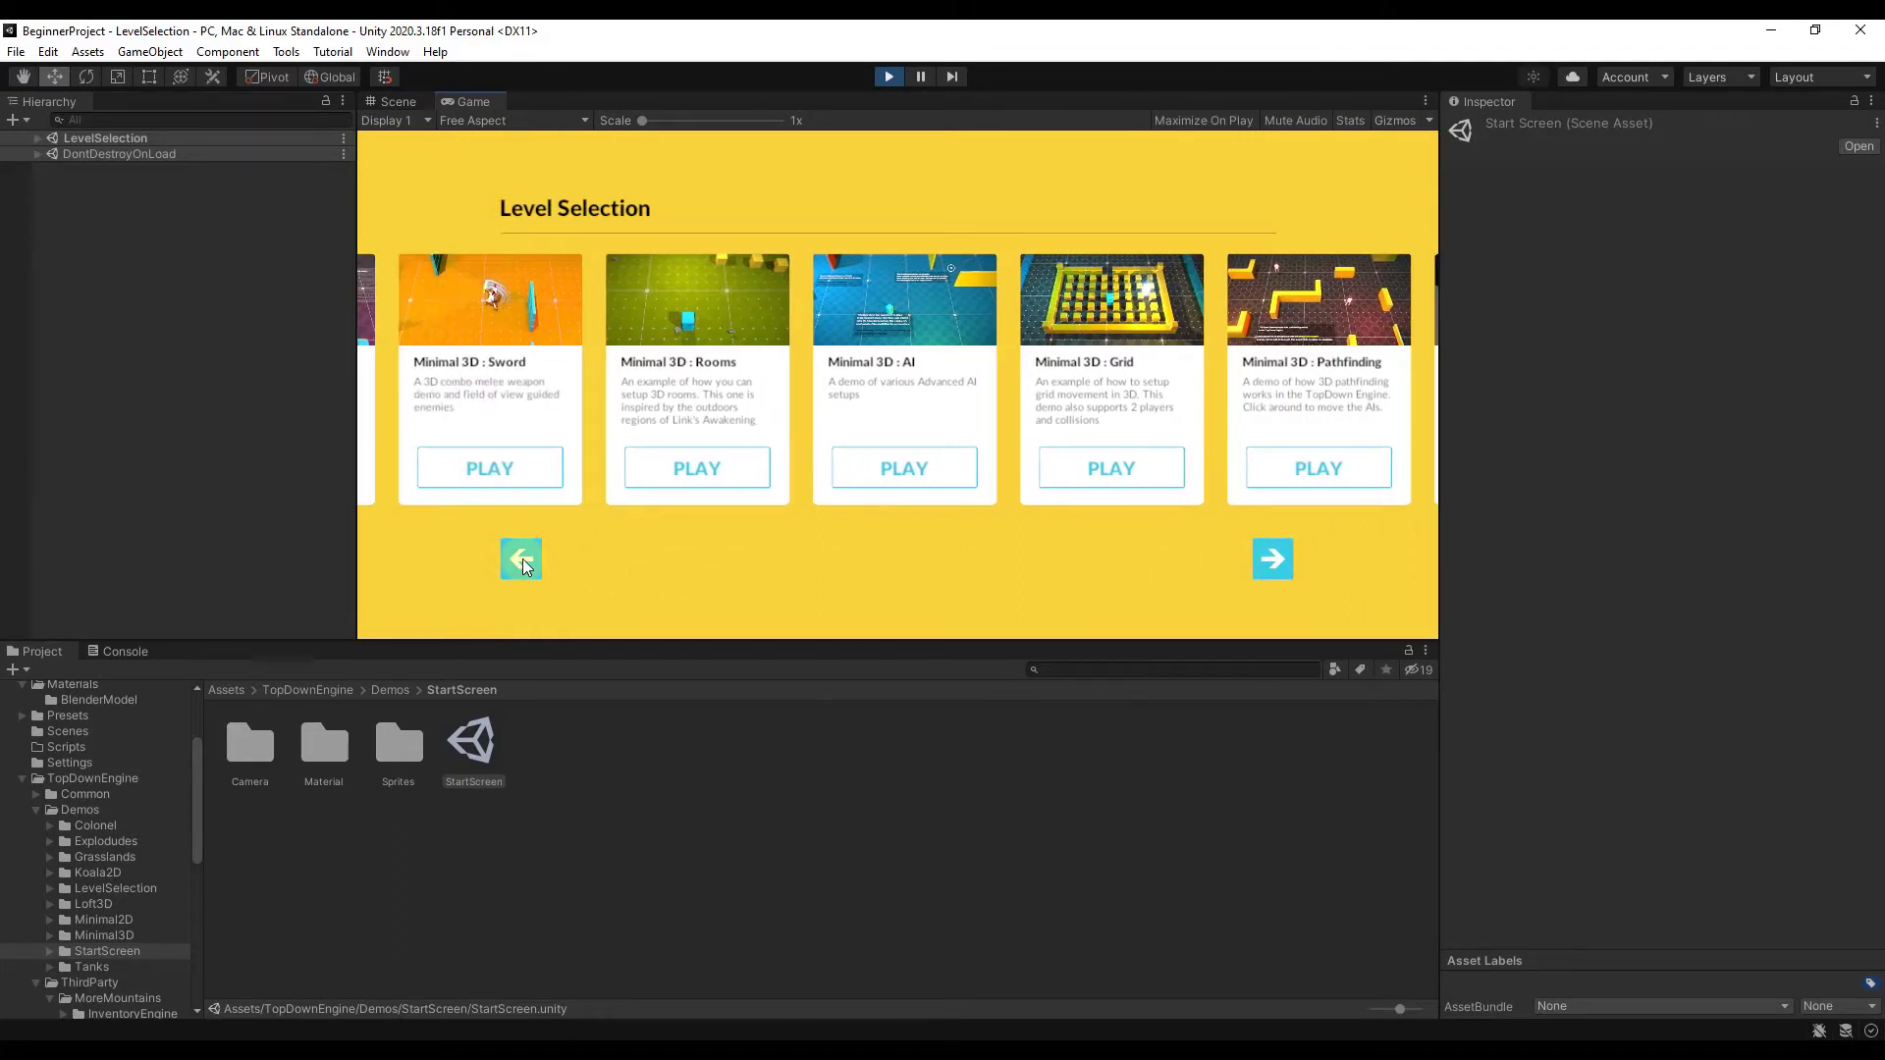
left_click(520, 559)
left_click(491, 469)
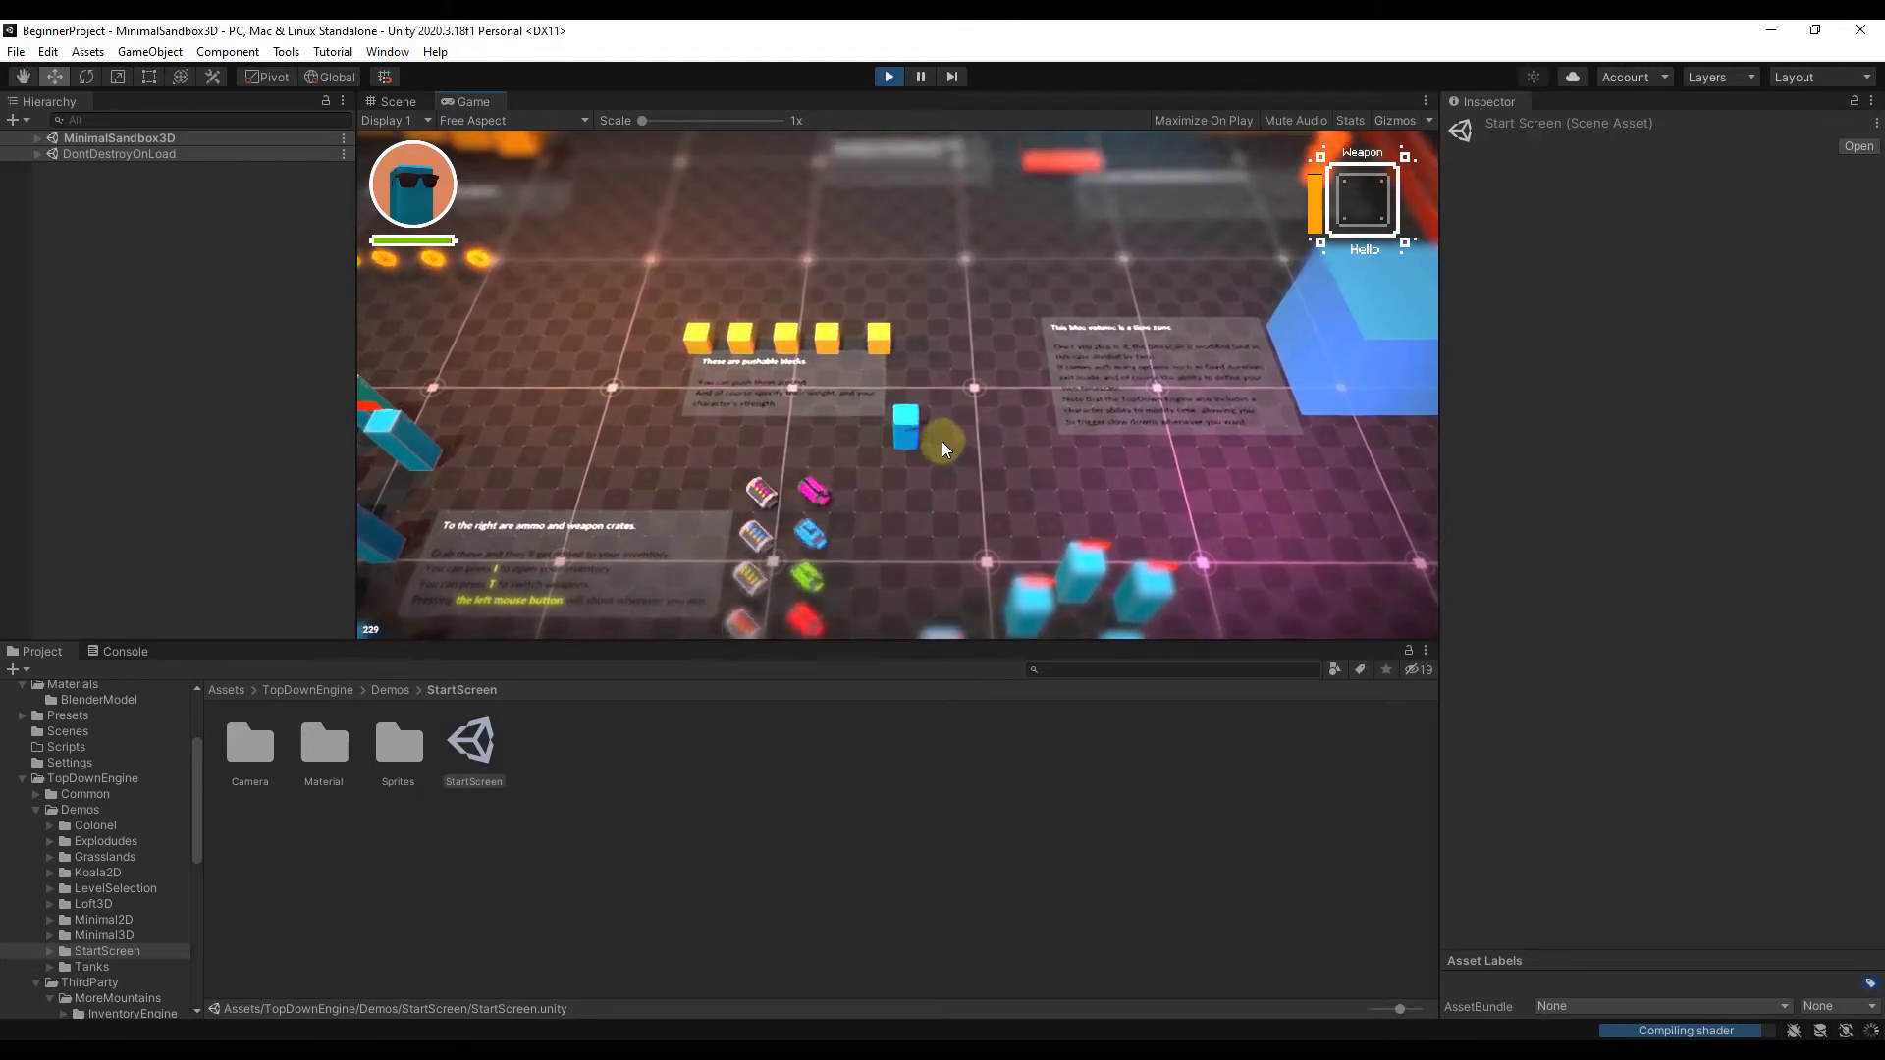
Walk the character toward the pushable blocks and switch the editor to the saved YouTube layout with a larger Game view
key("w")
key("a")
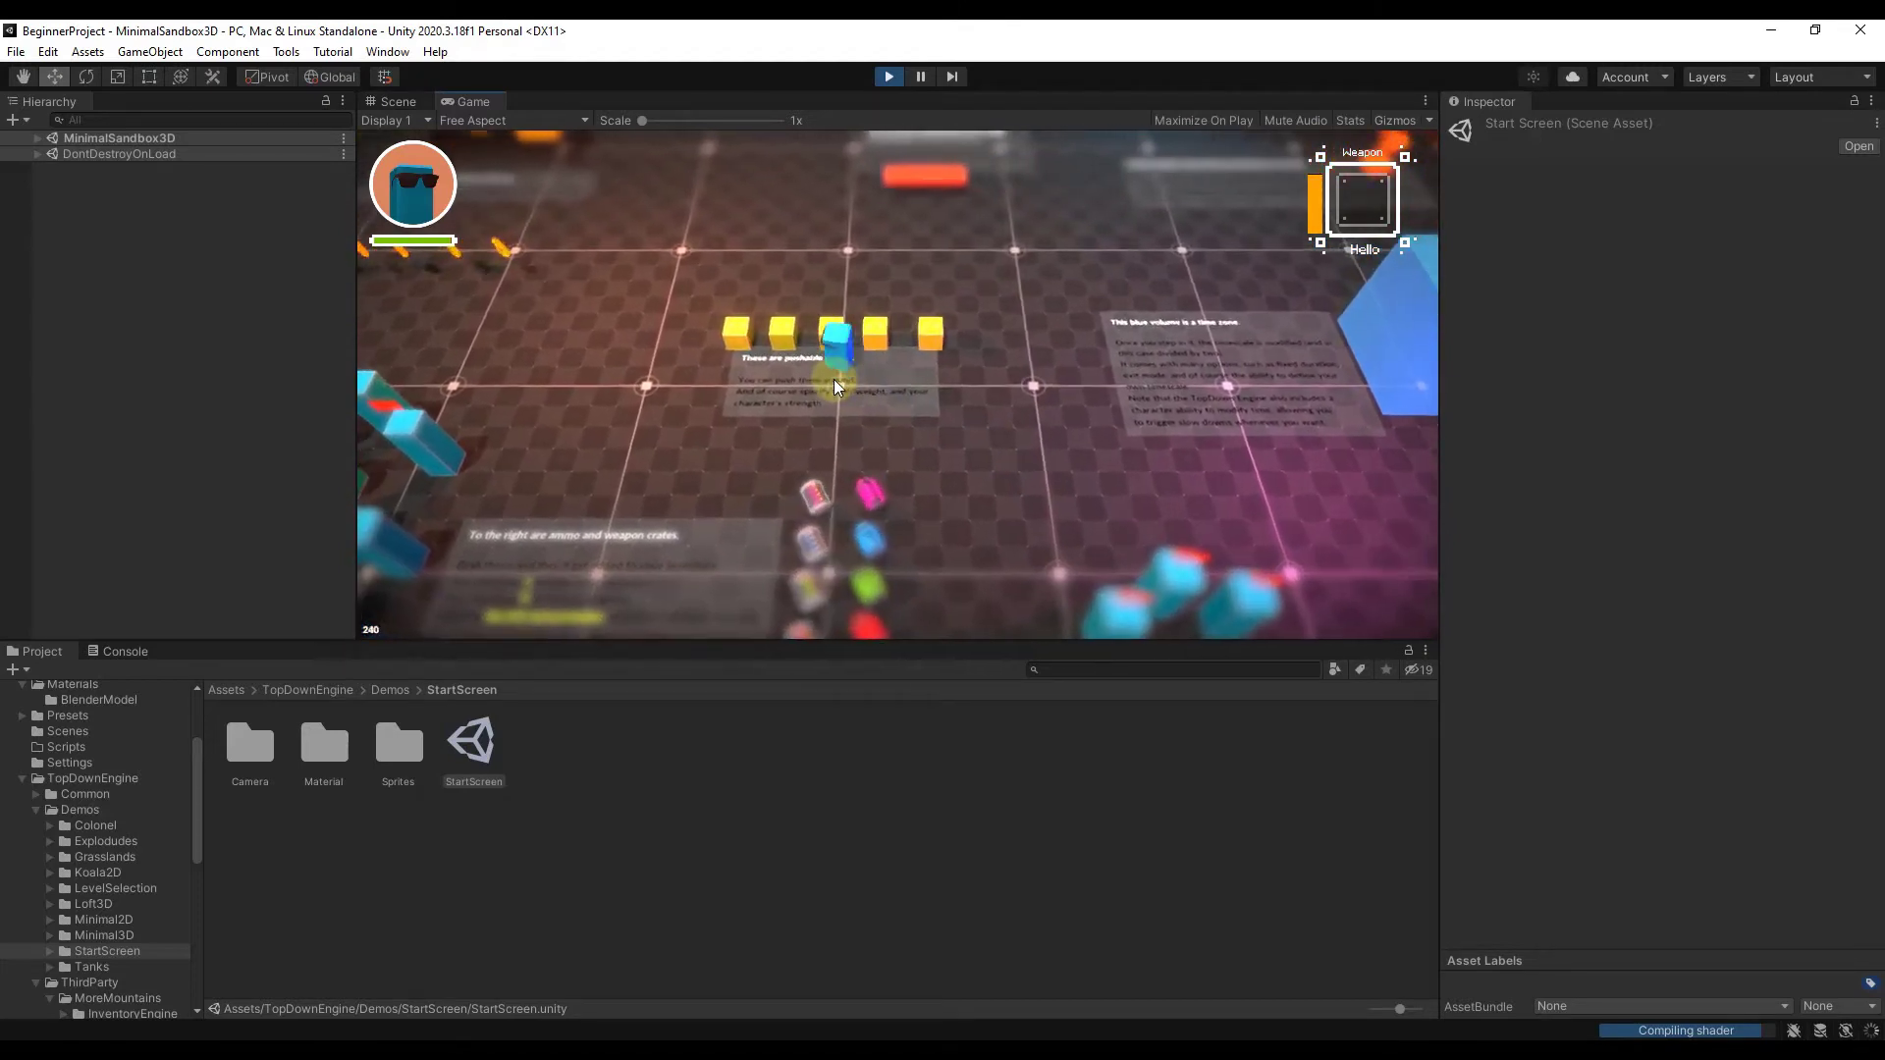
left_click(389, 54)
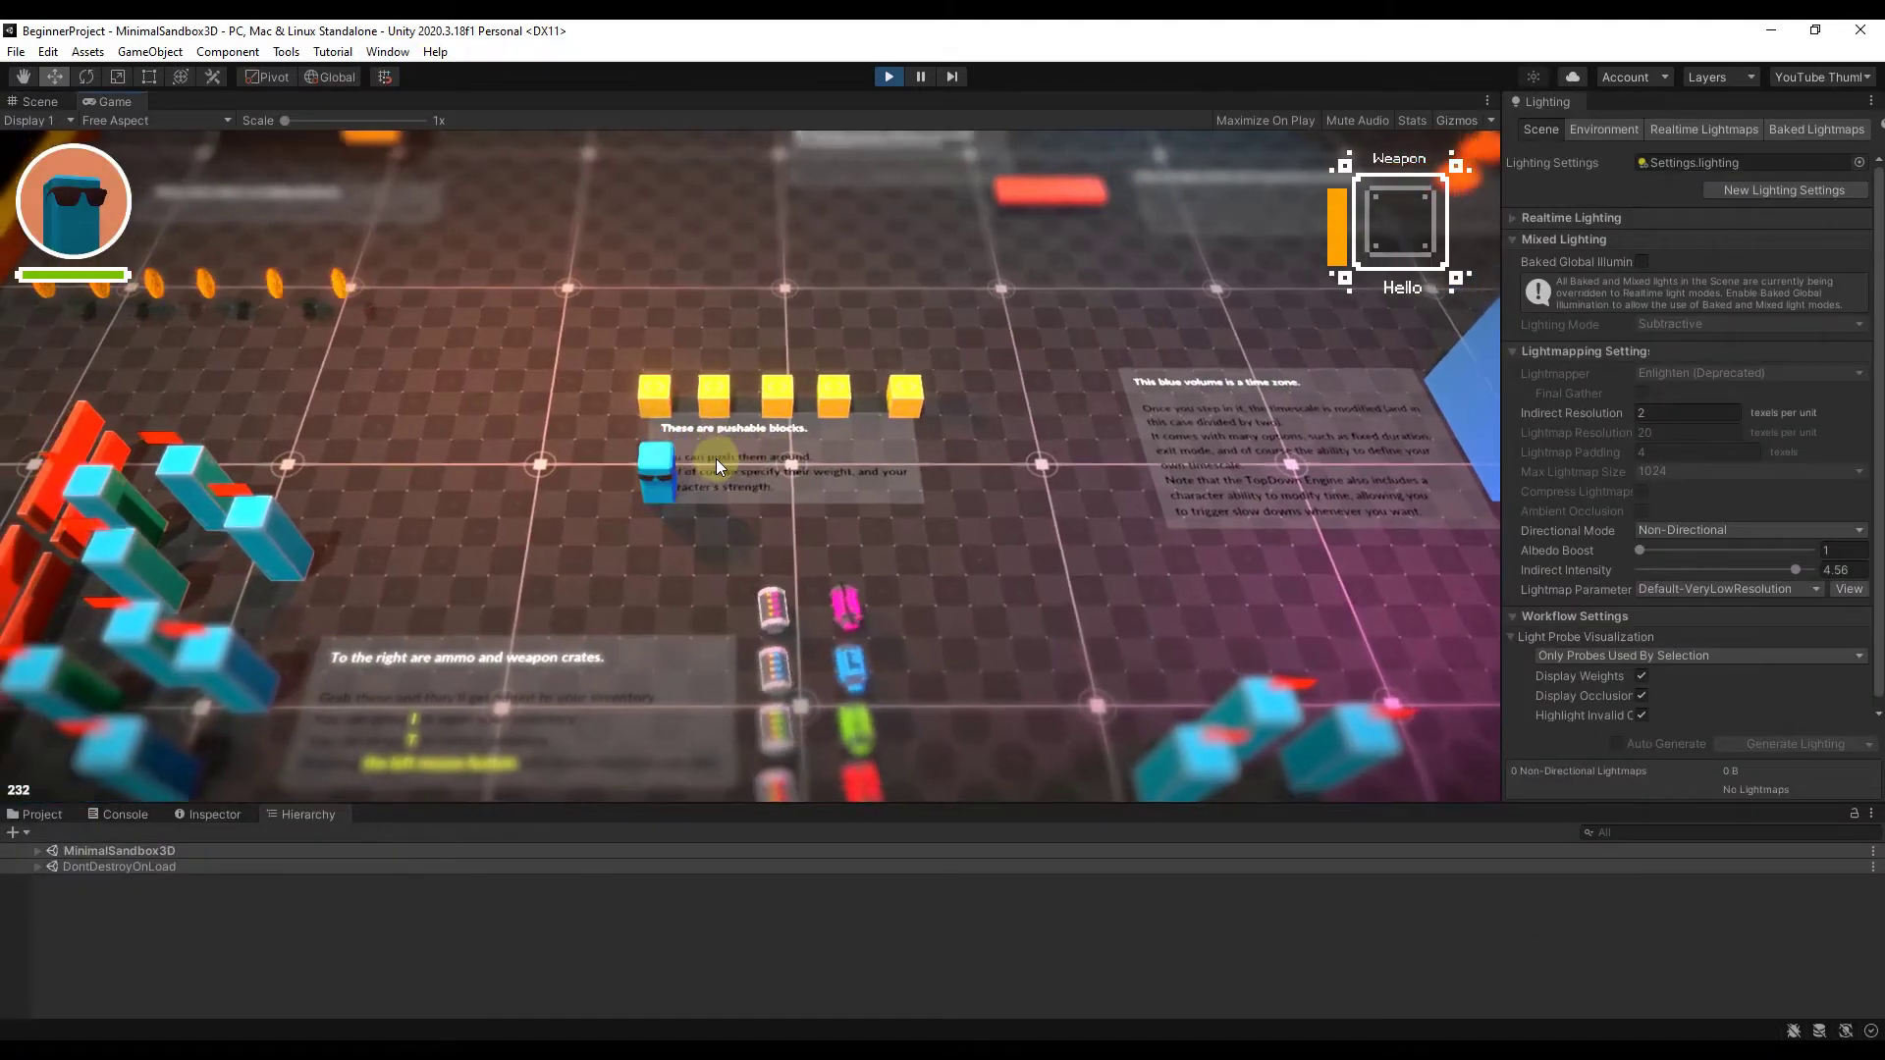
Test the pushable blocks by walking the character into the first three yellow cubes and pushing each one forward
key("w")
key("a")
key("d")
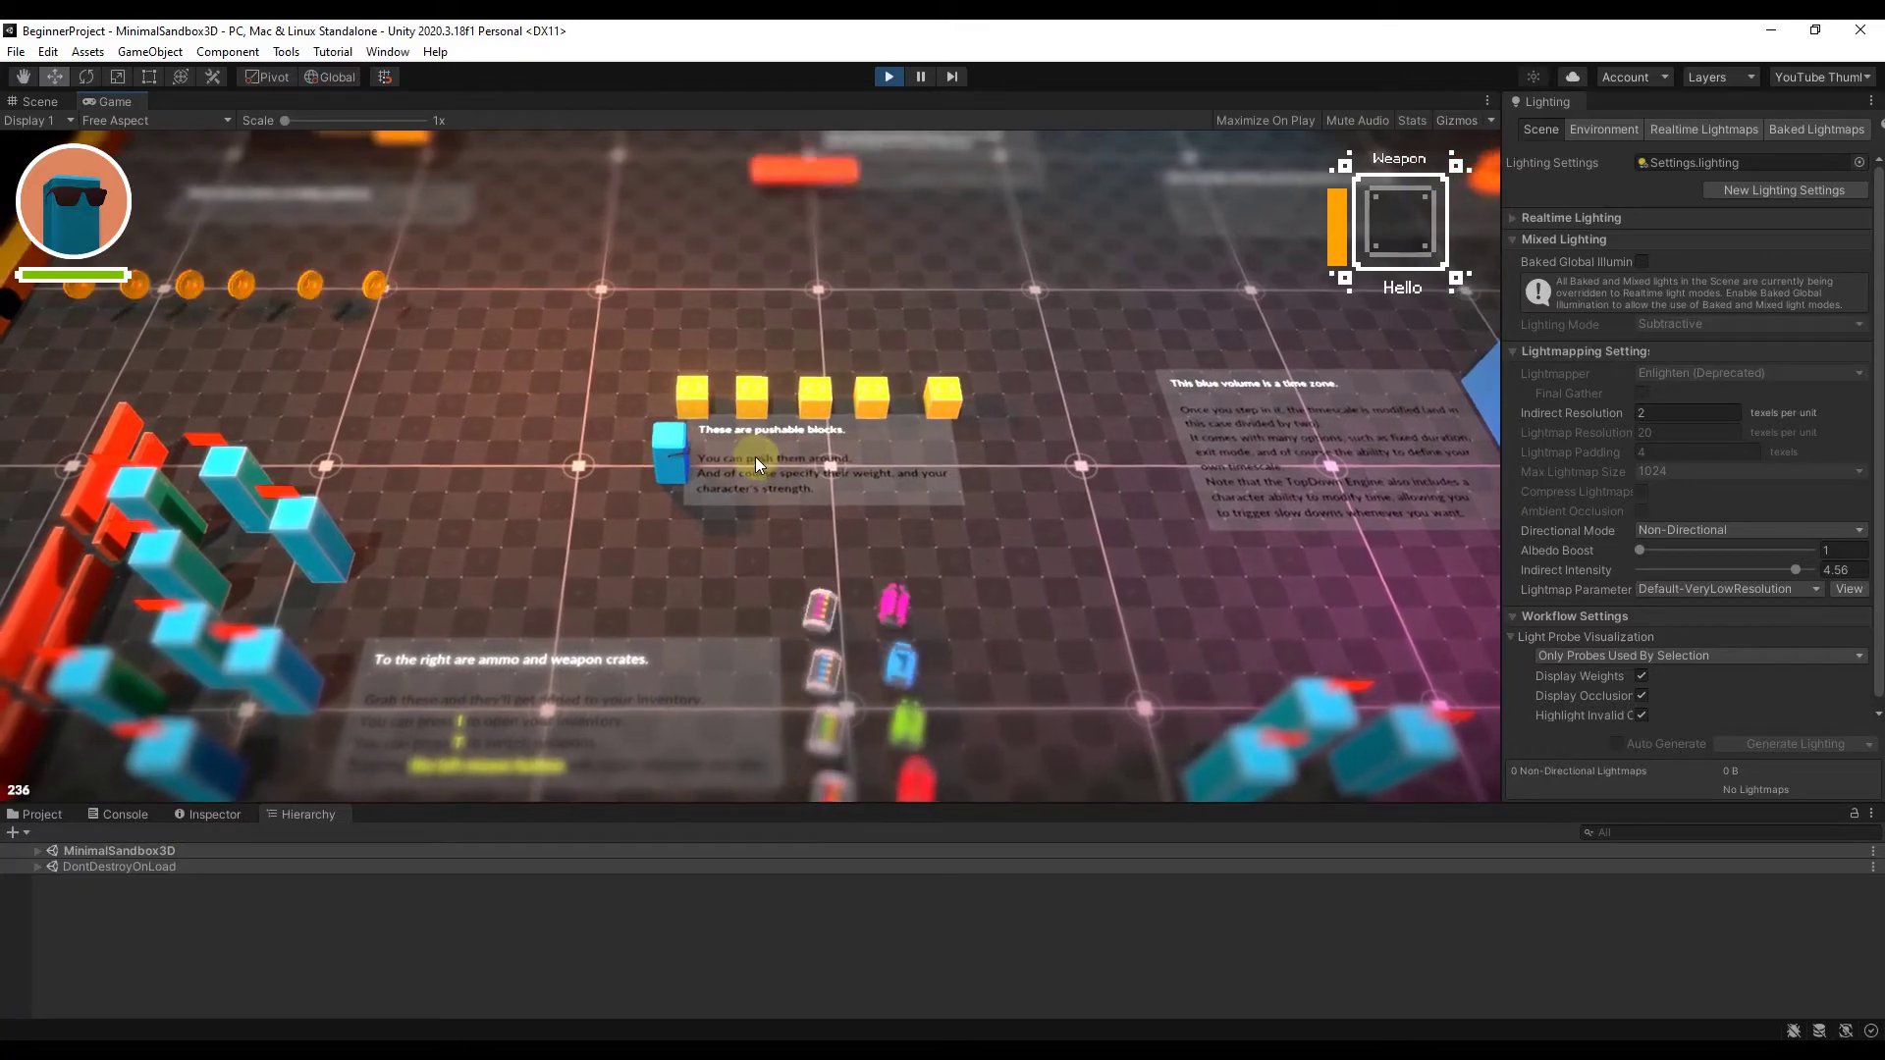
key("w")
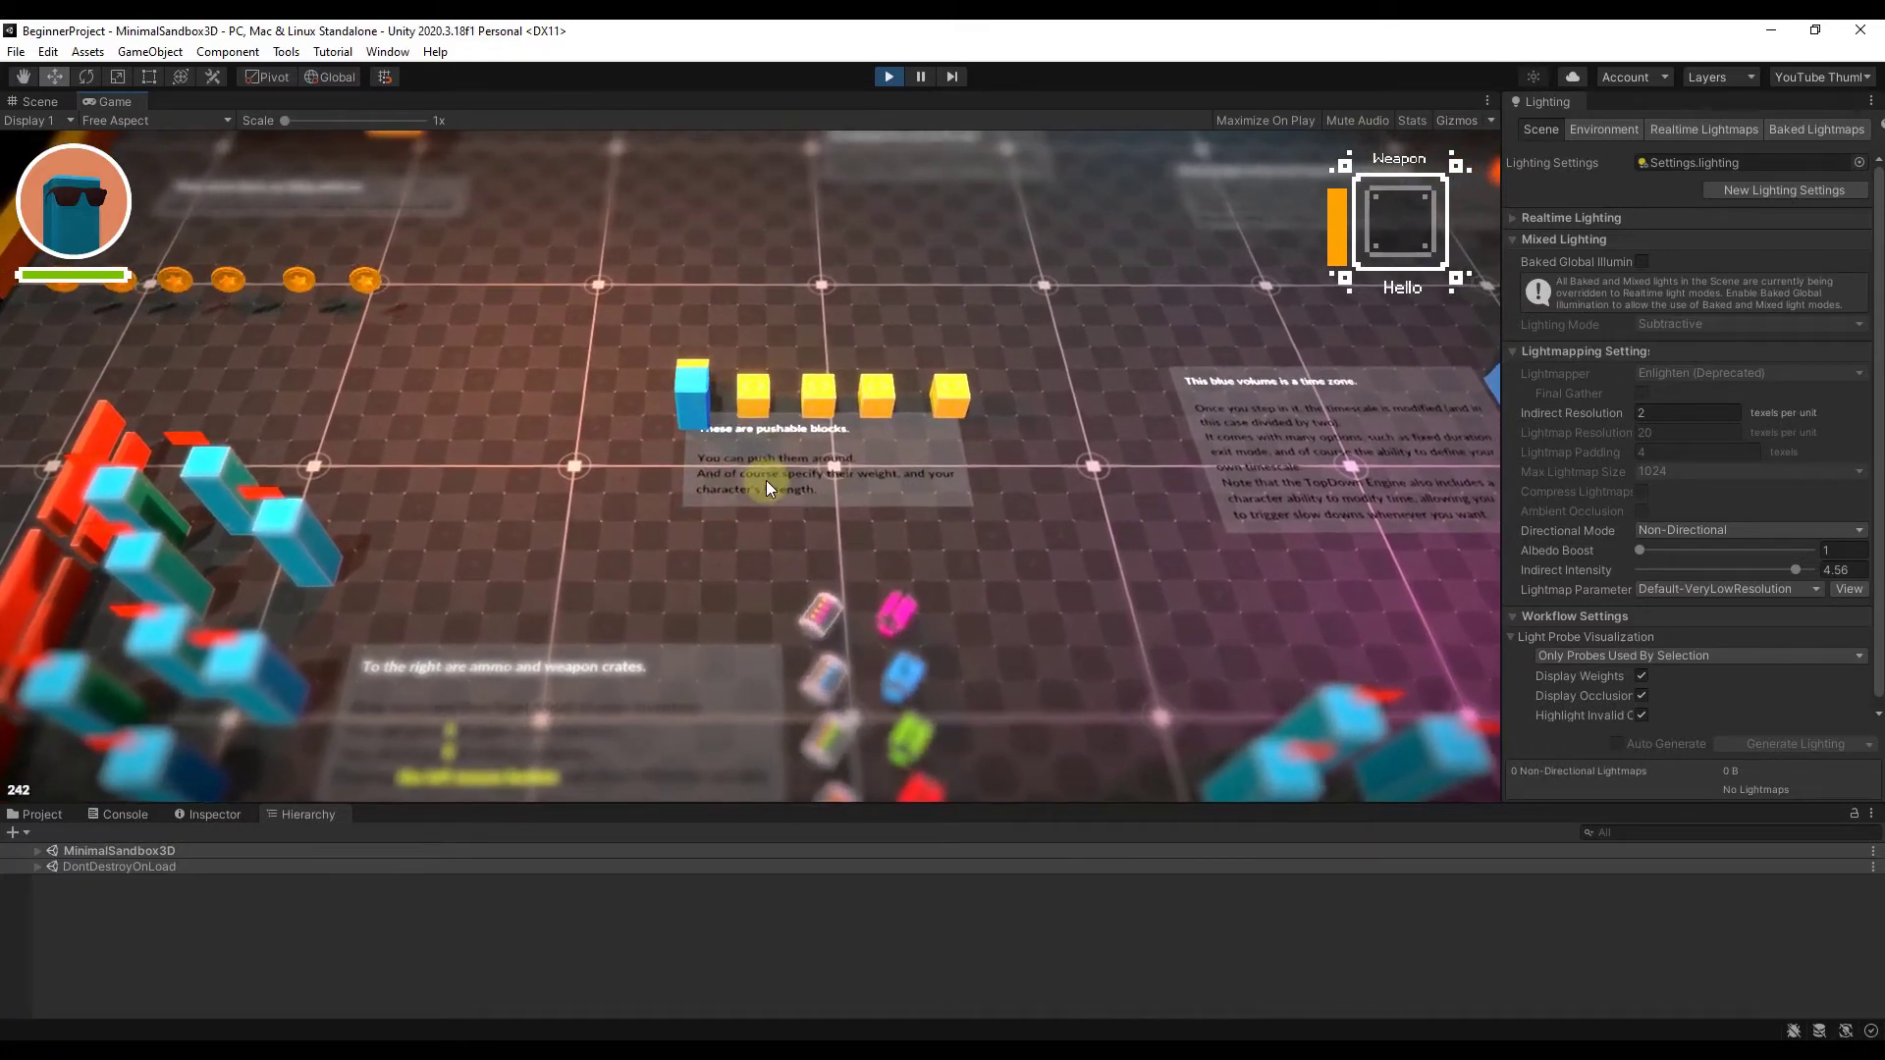
key("w")
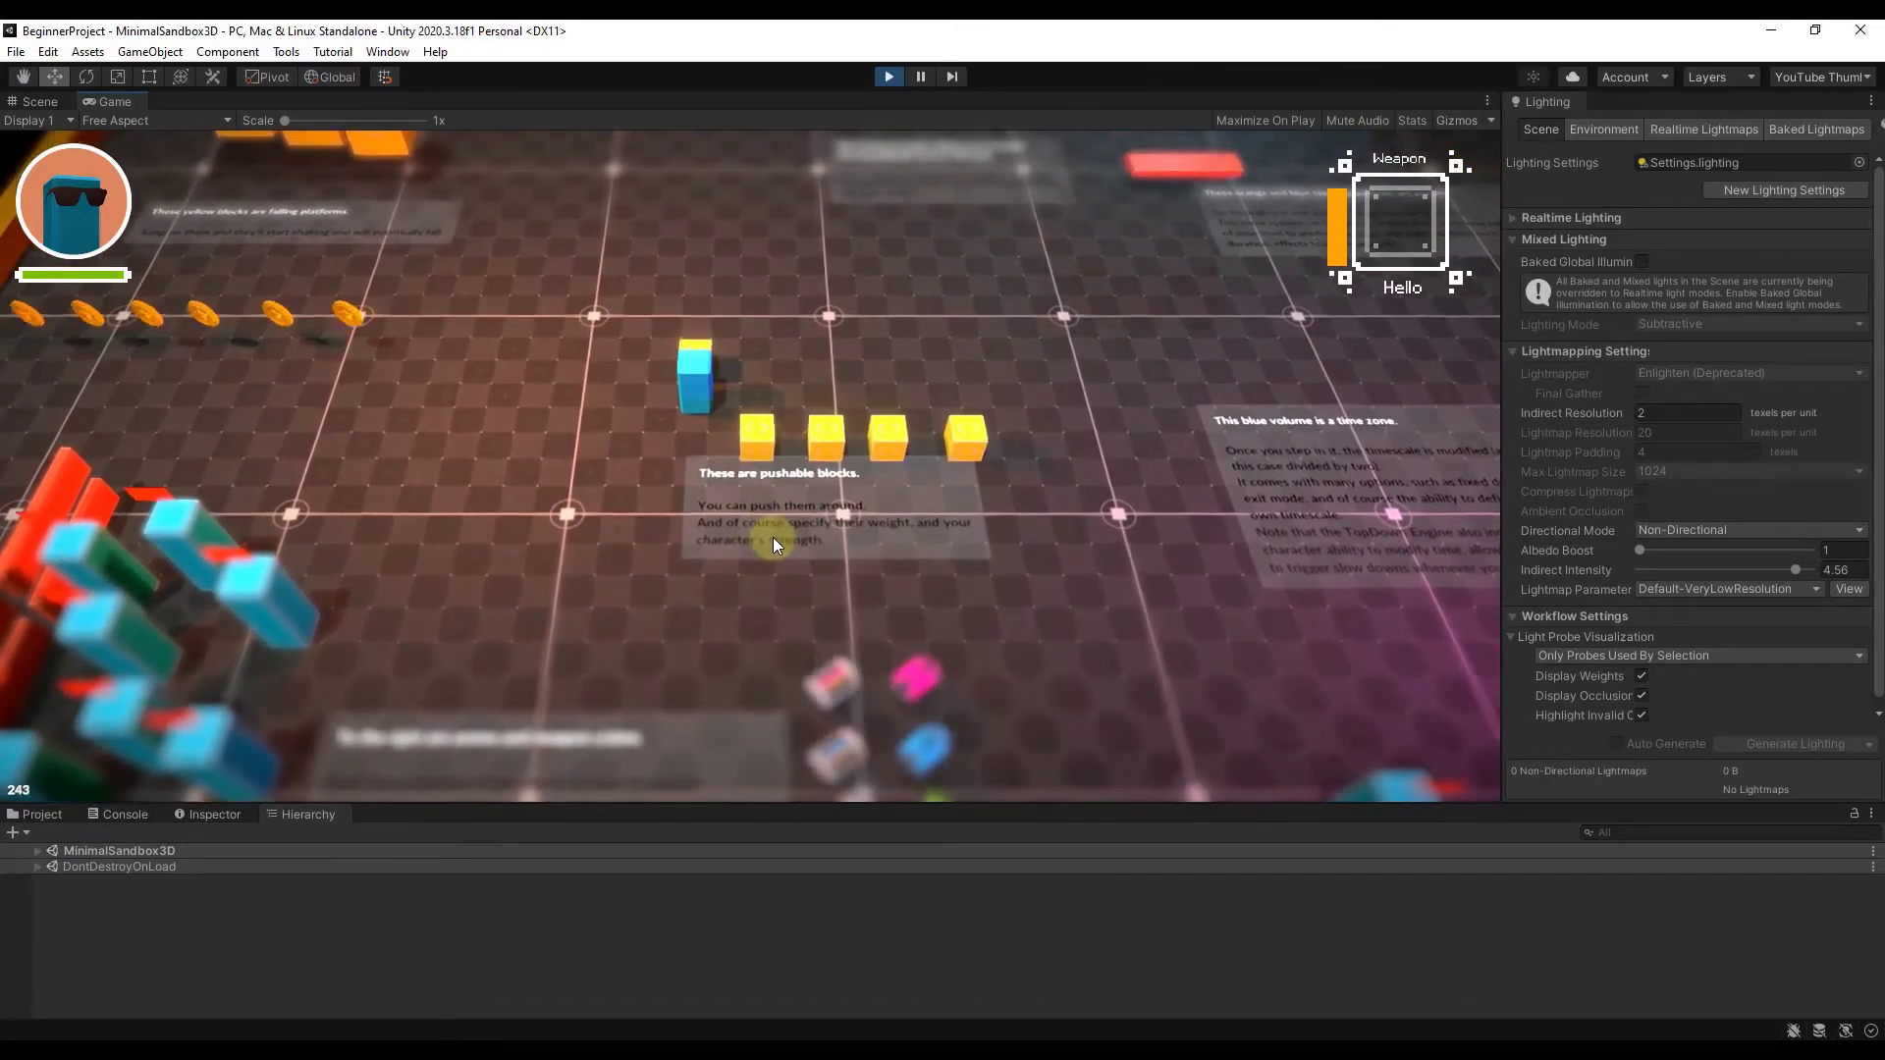
key("s")
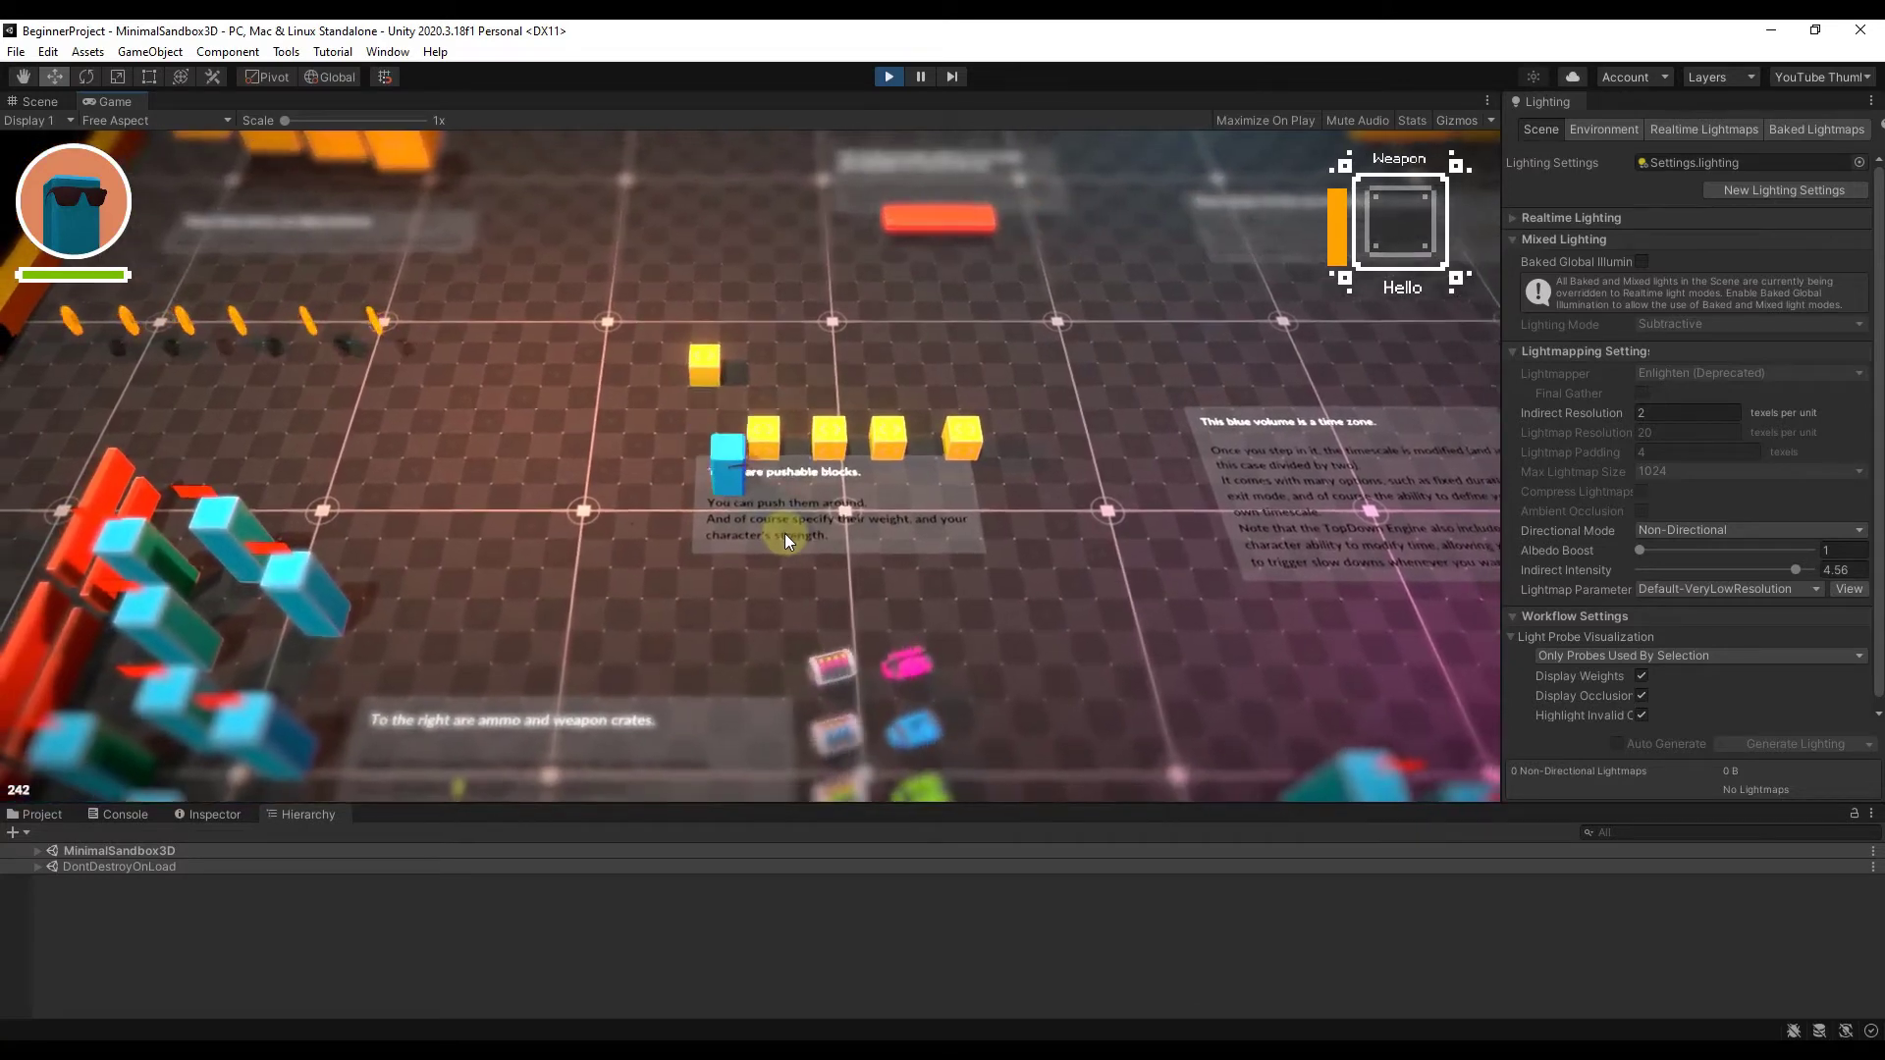
key("d")
key("w")
key("s")
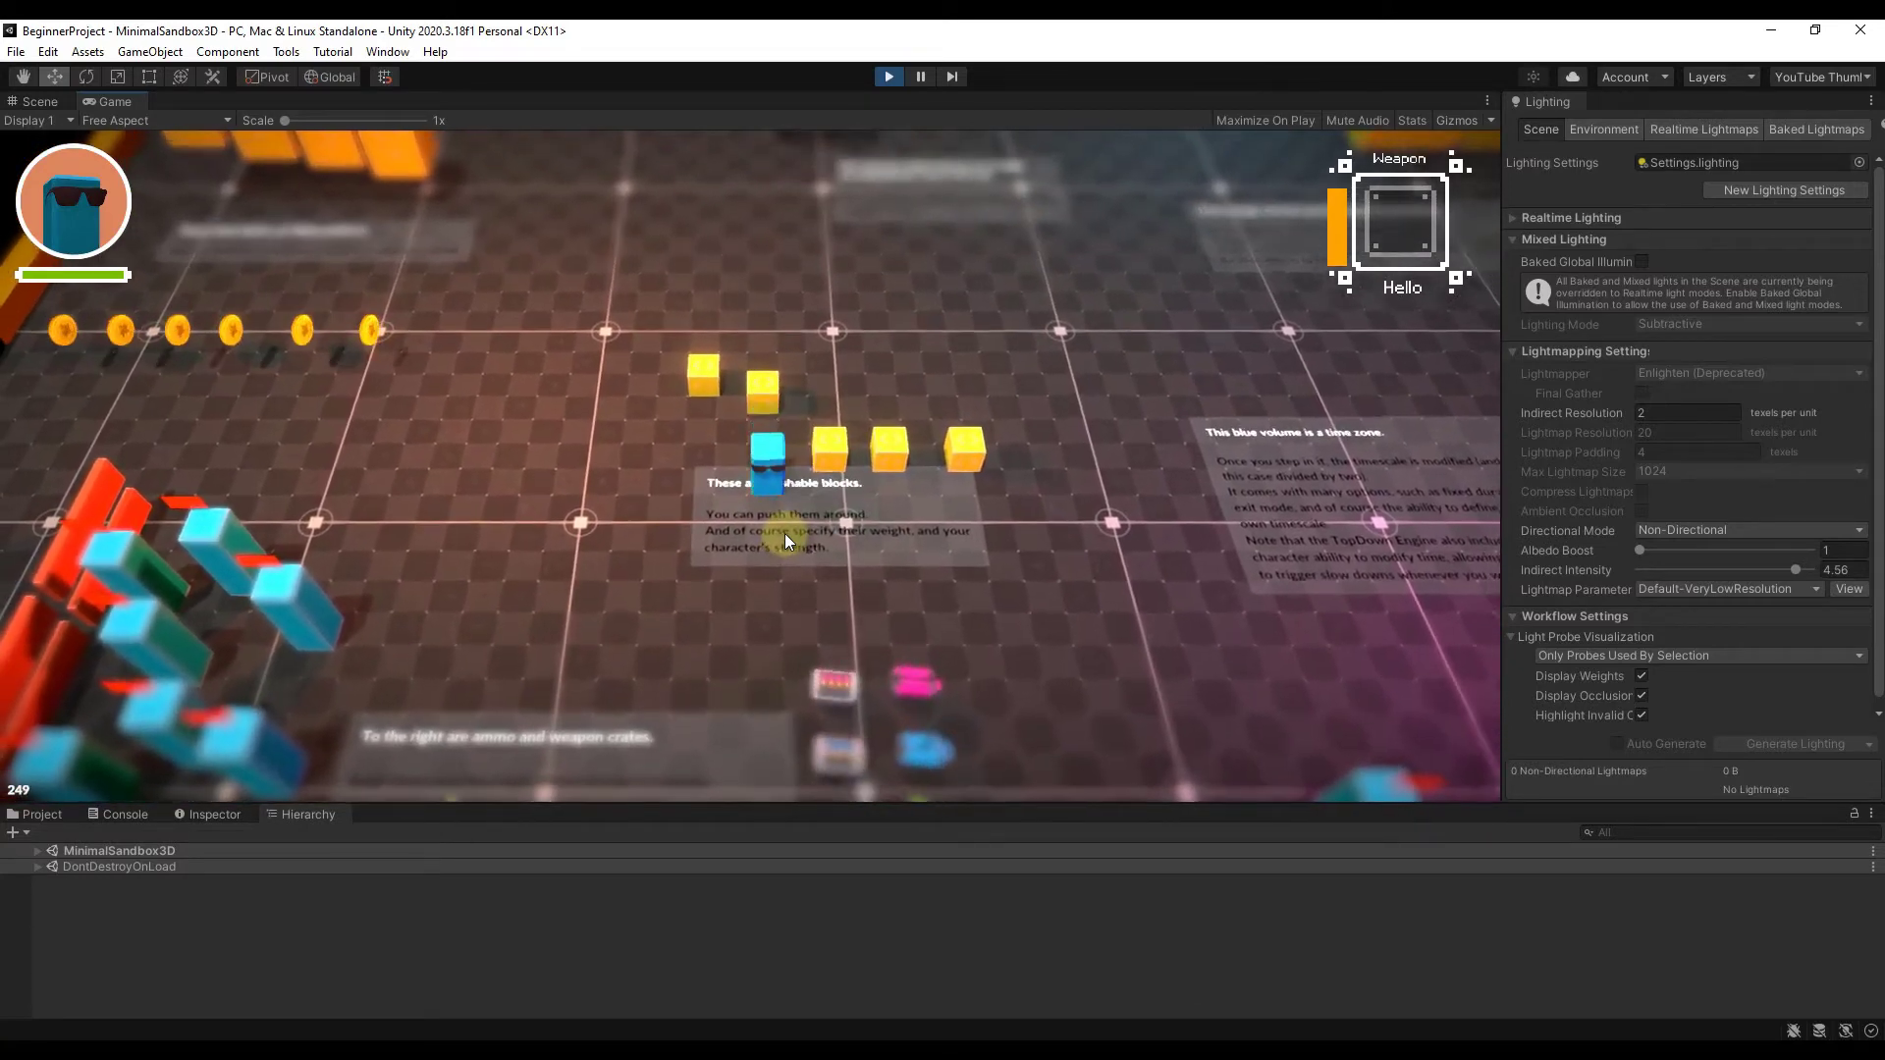
key("d")
key("w")
key("s")
key("d")
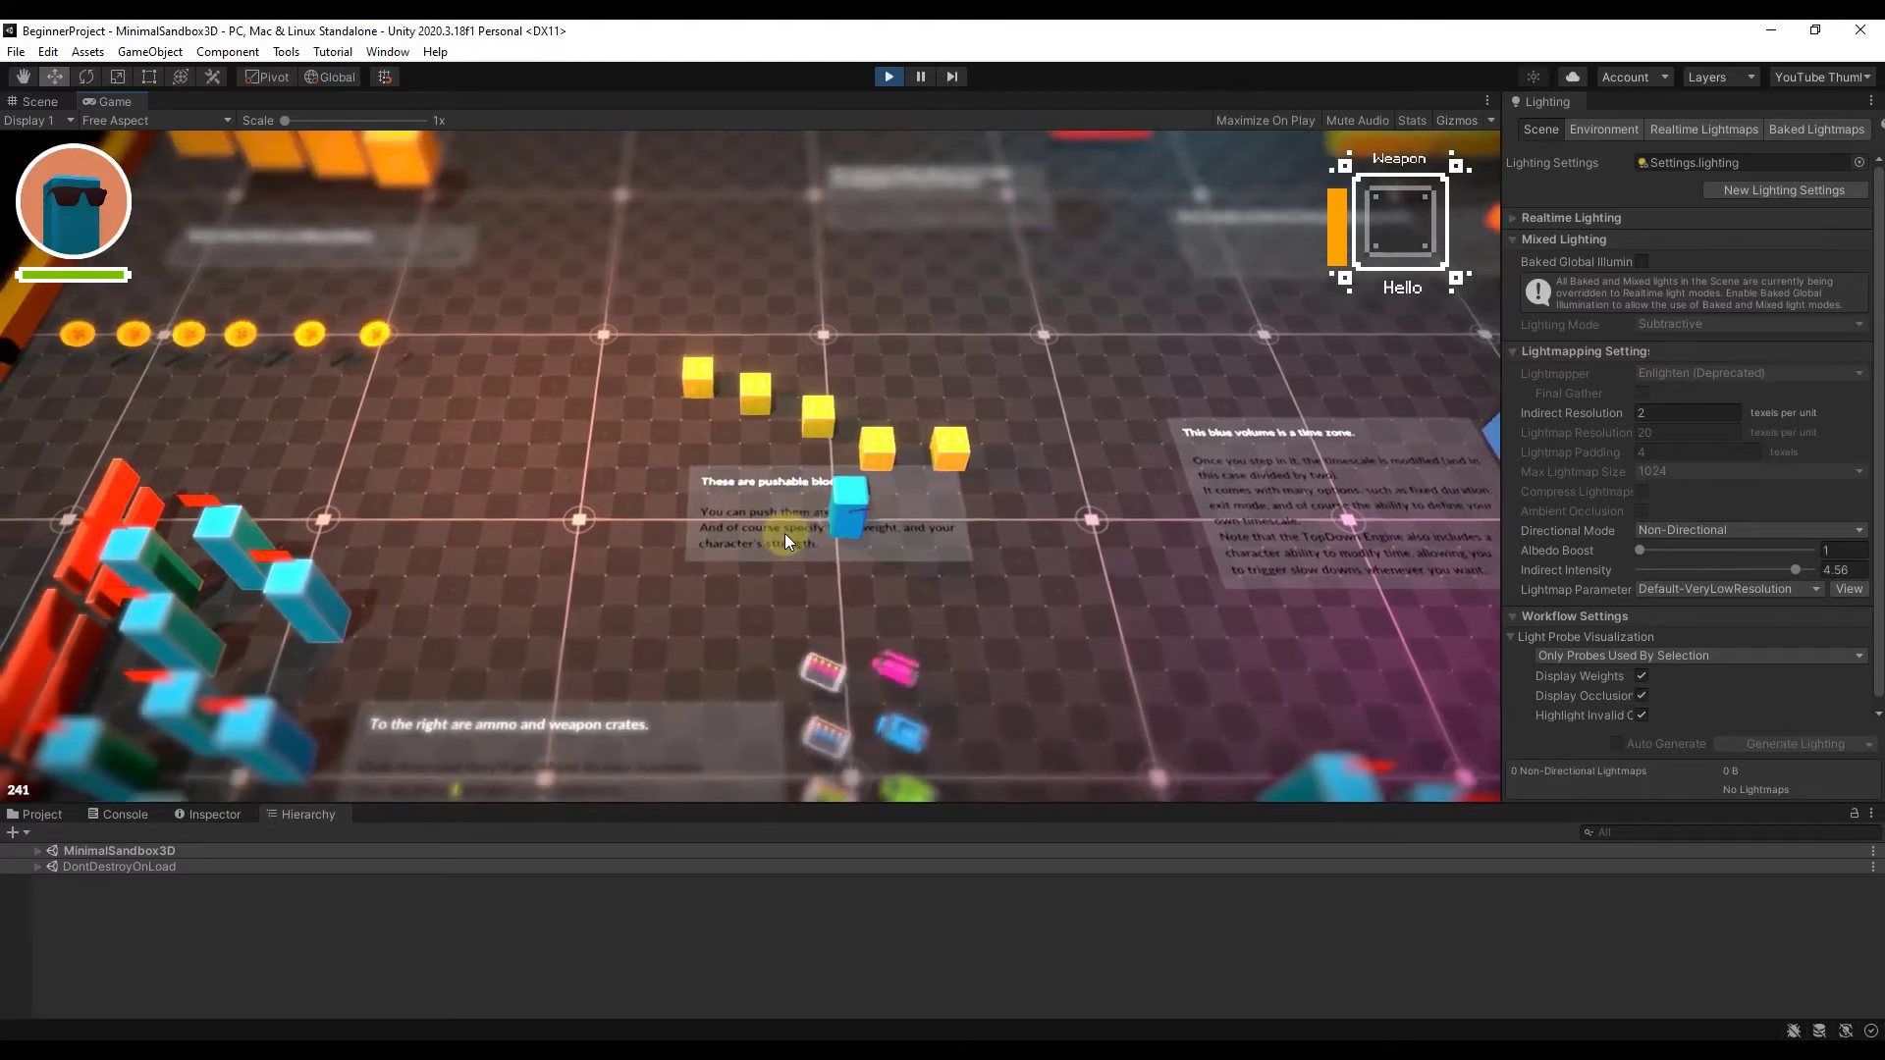
Walk the character down to the ammo and weapon crates and pick up the first ammo crate
key("s")
key("a")
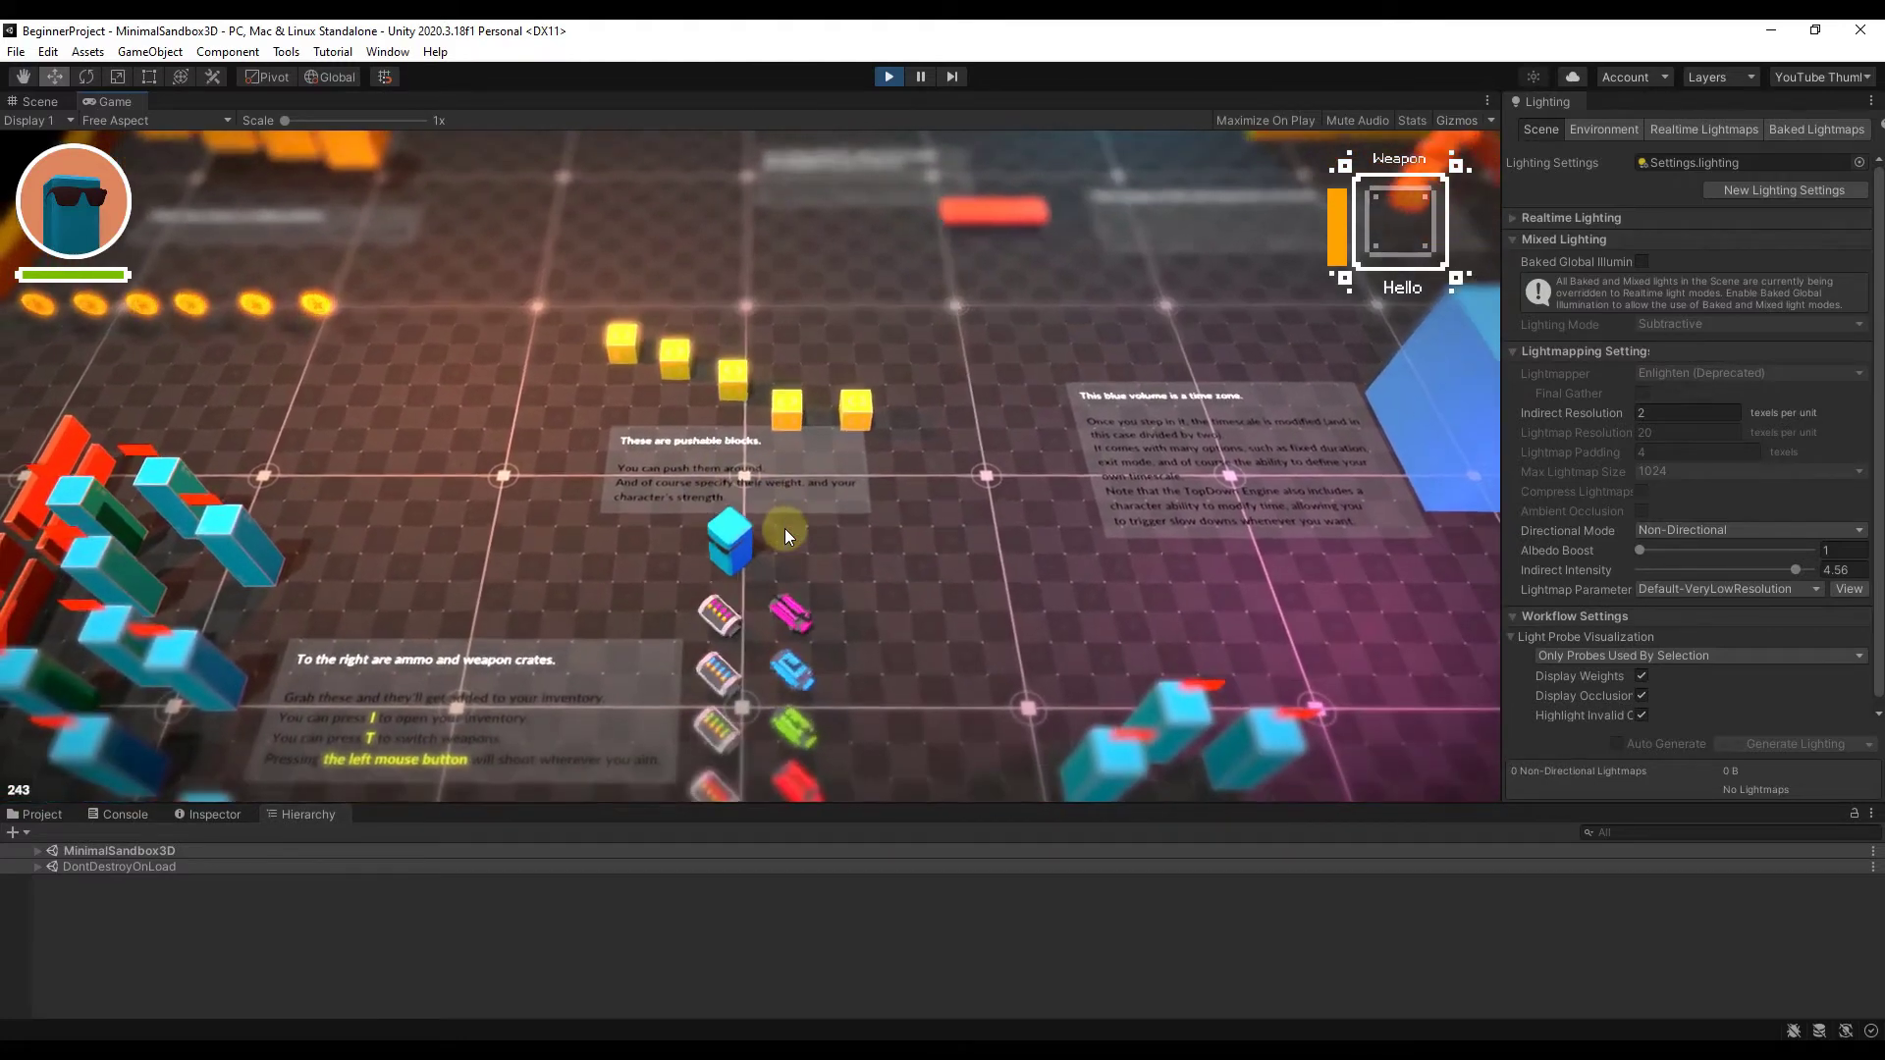
key("s")
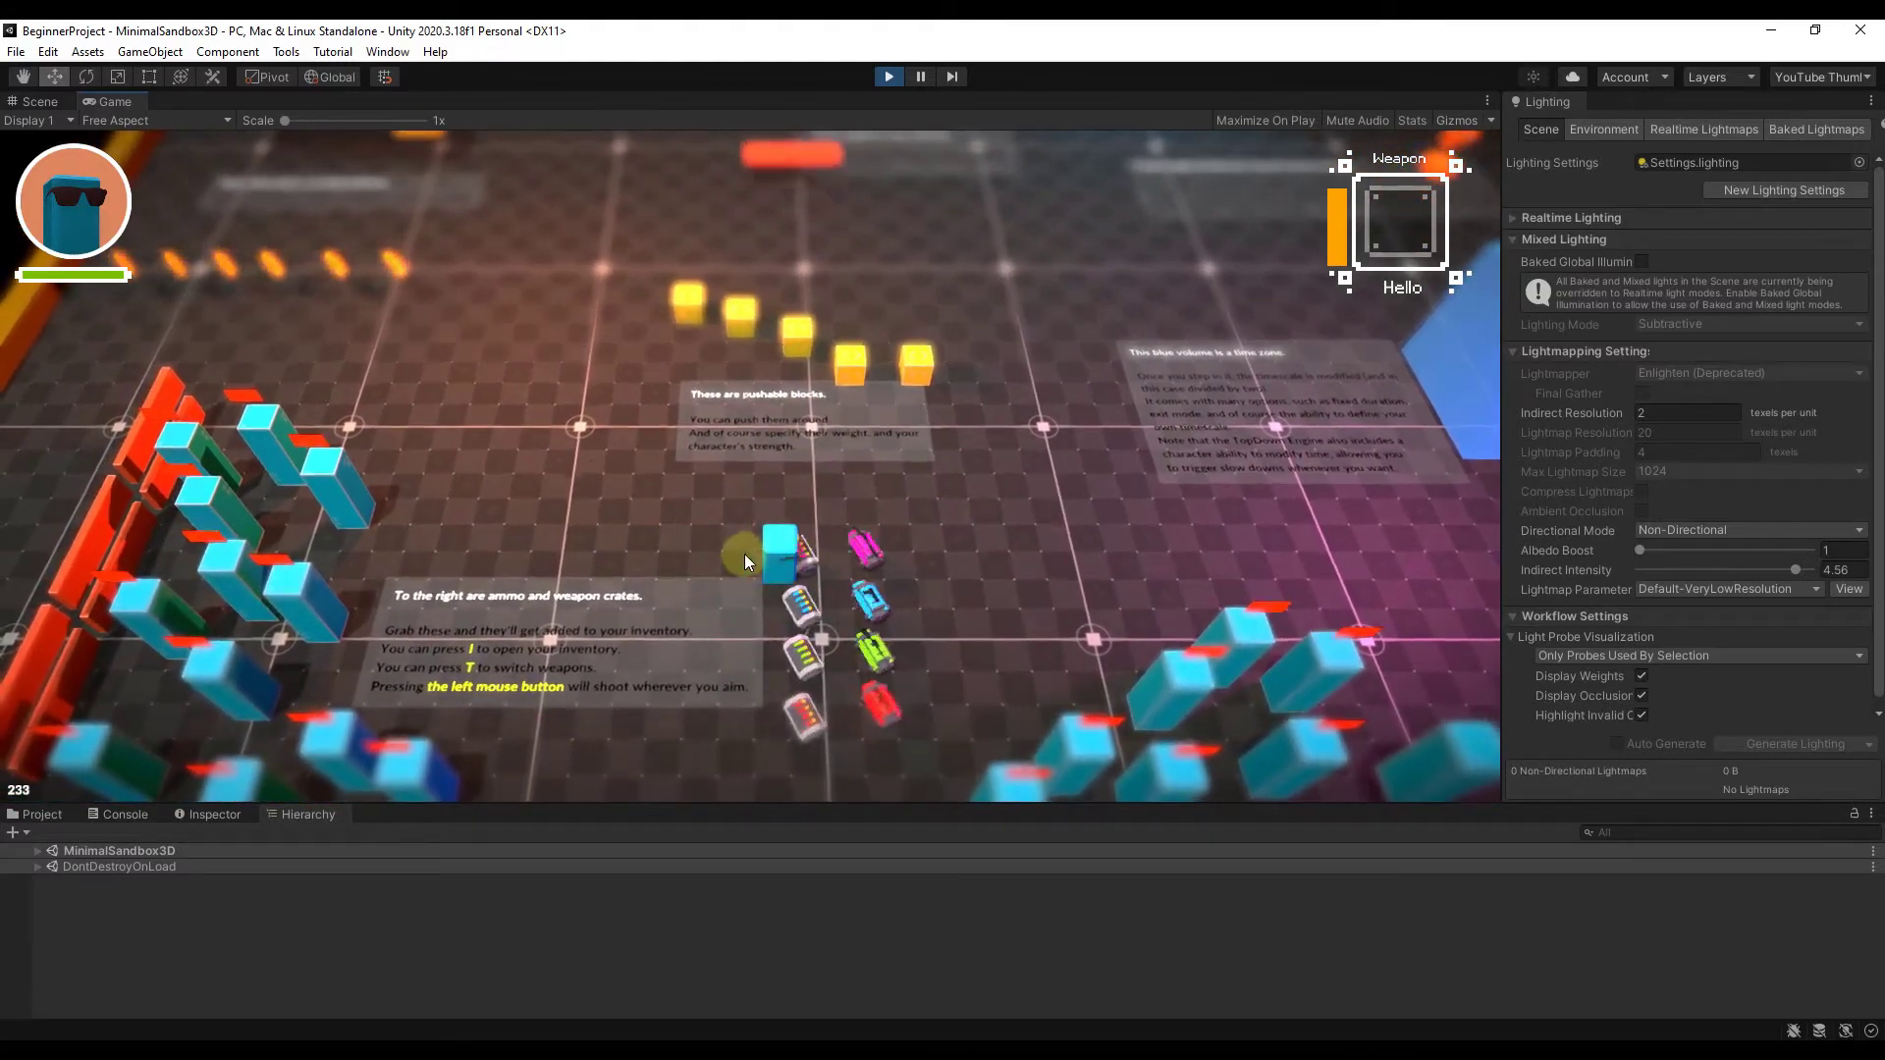
key("d")
Check the collected Shotgun Ammo in the character's inventory and return to the game
key("i")
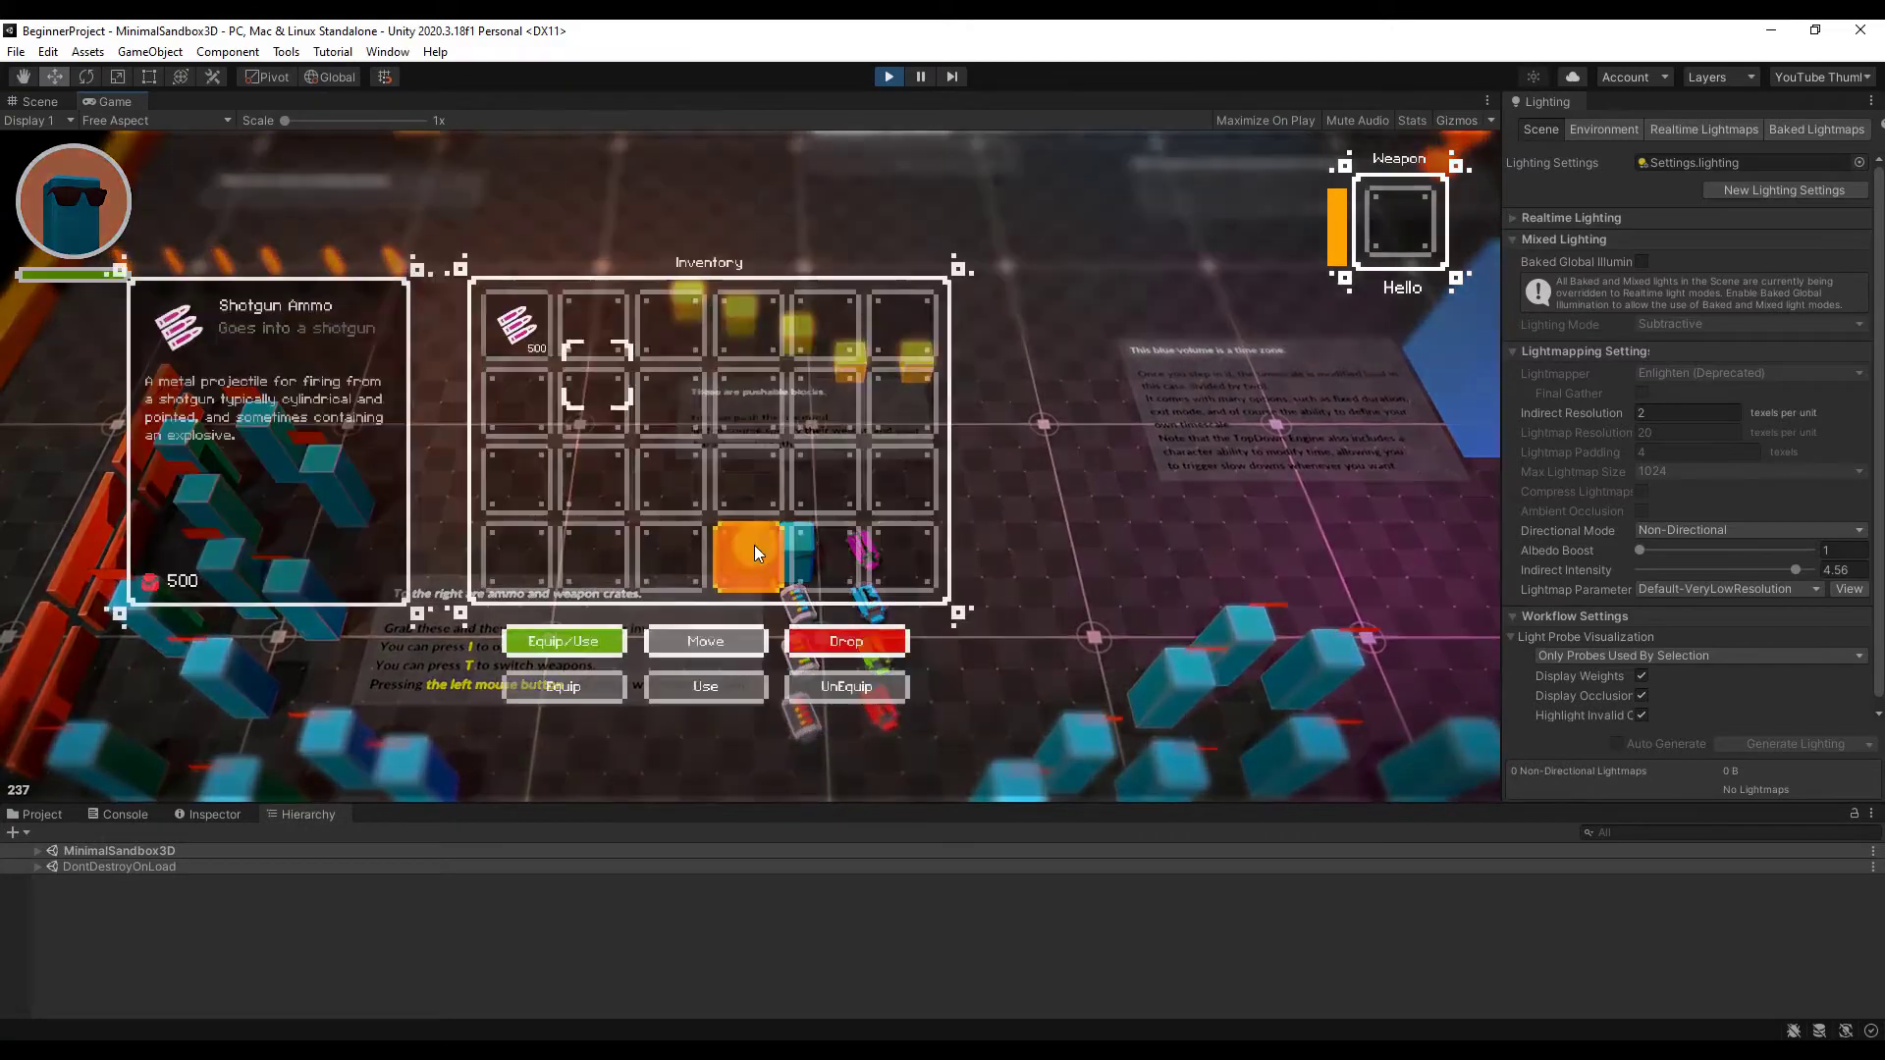
left_click(511, 337)
key("i")
key("i")
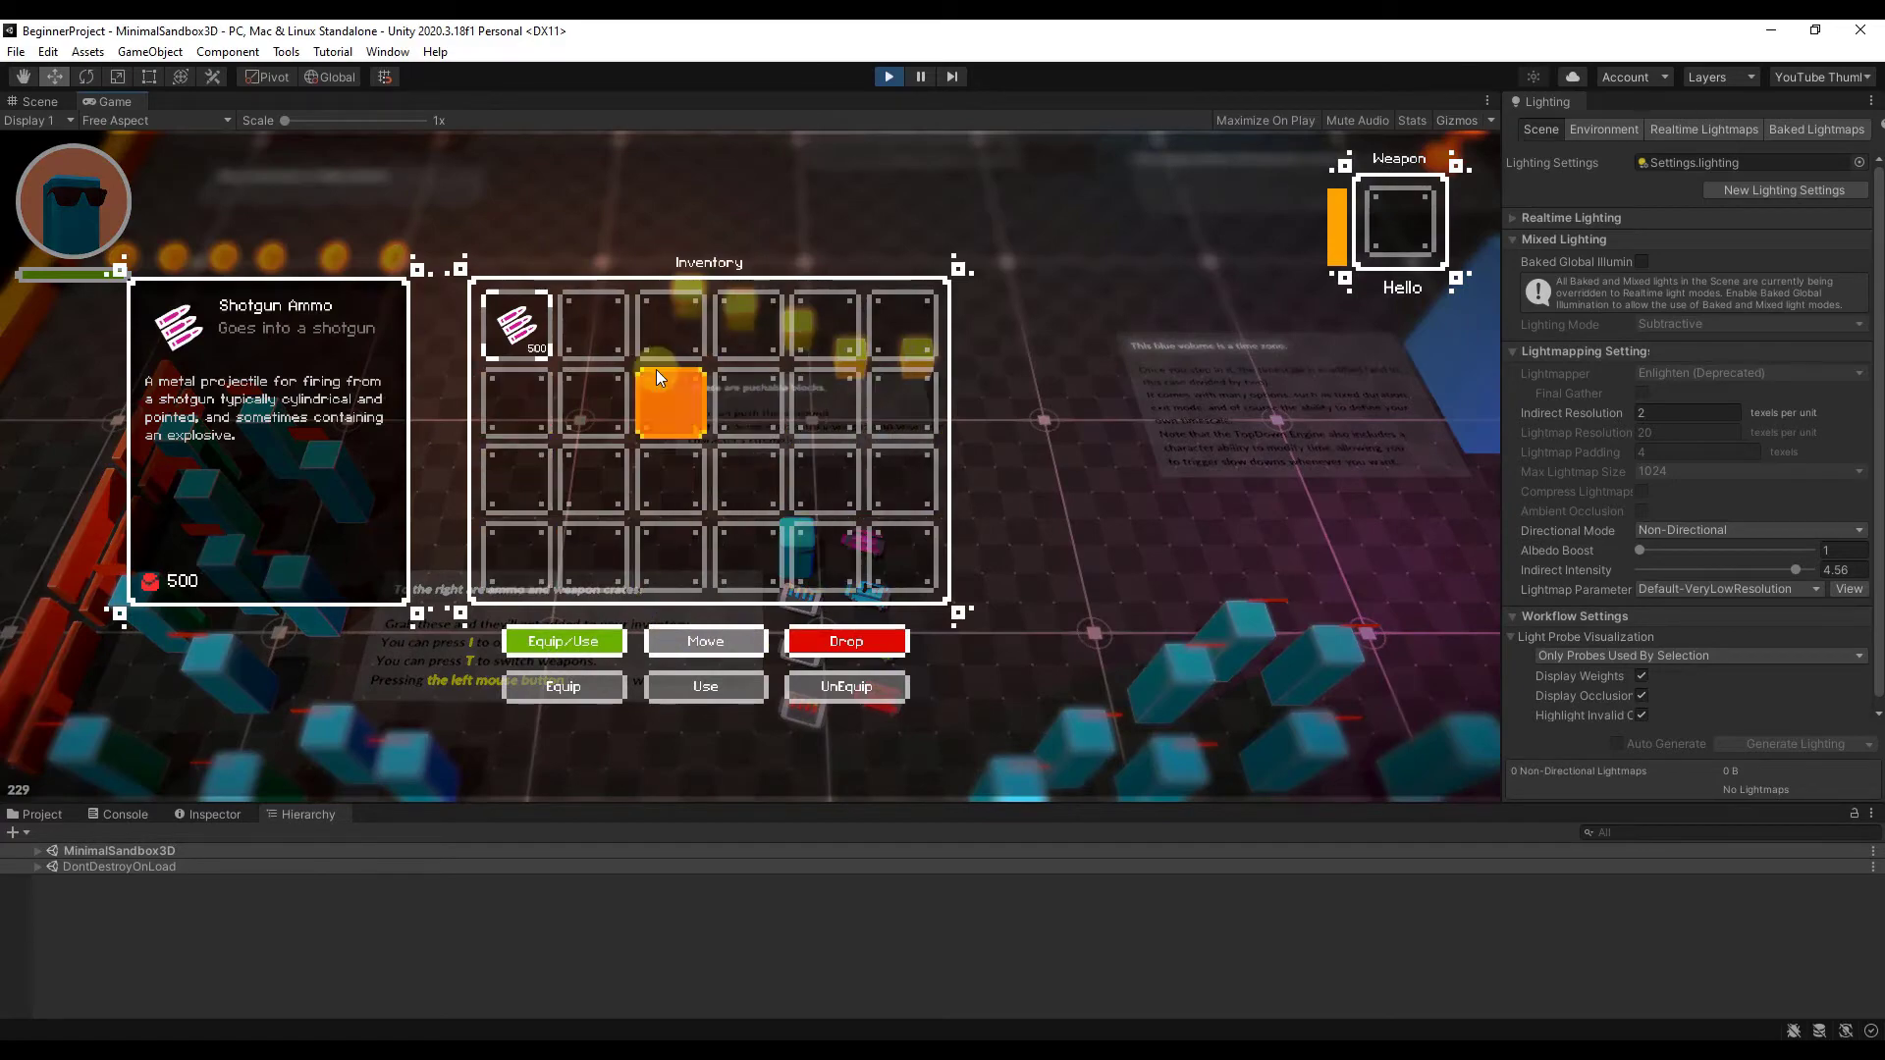
key("i")
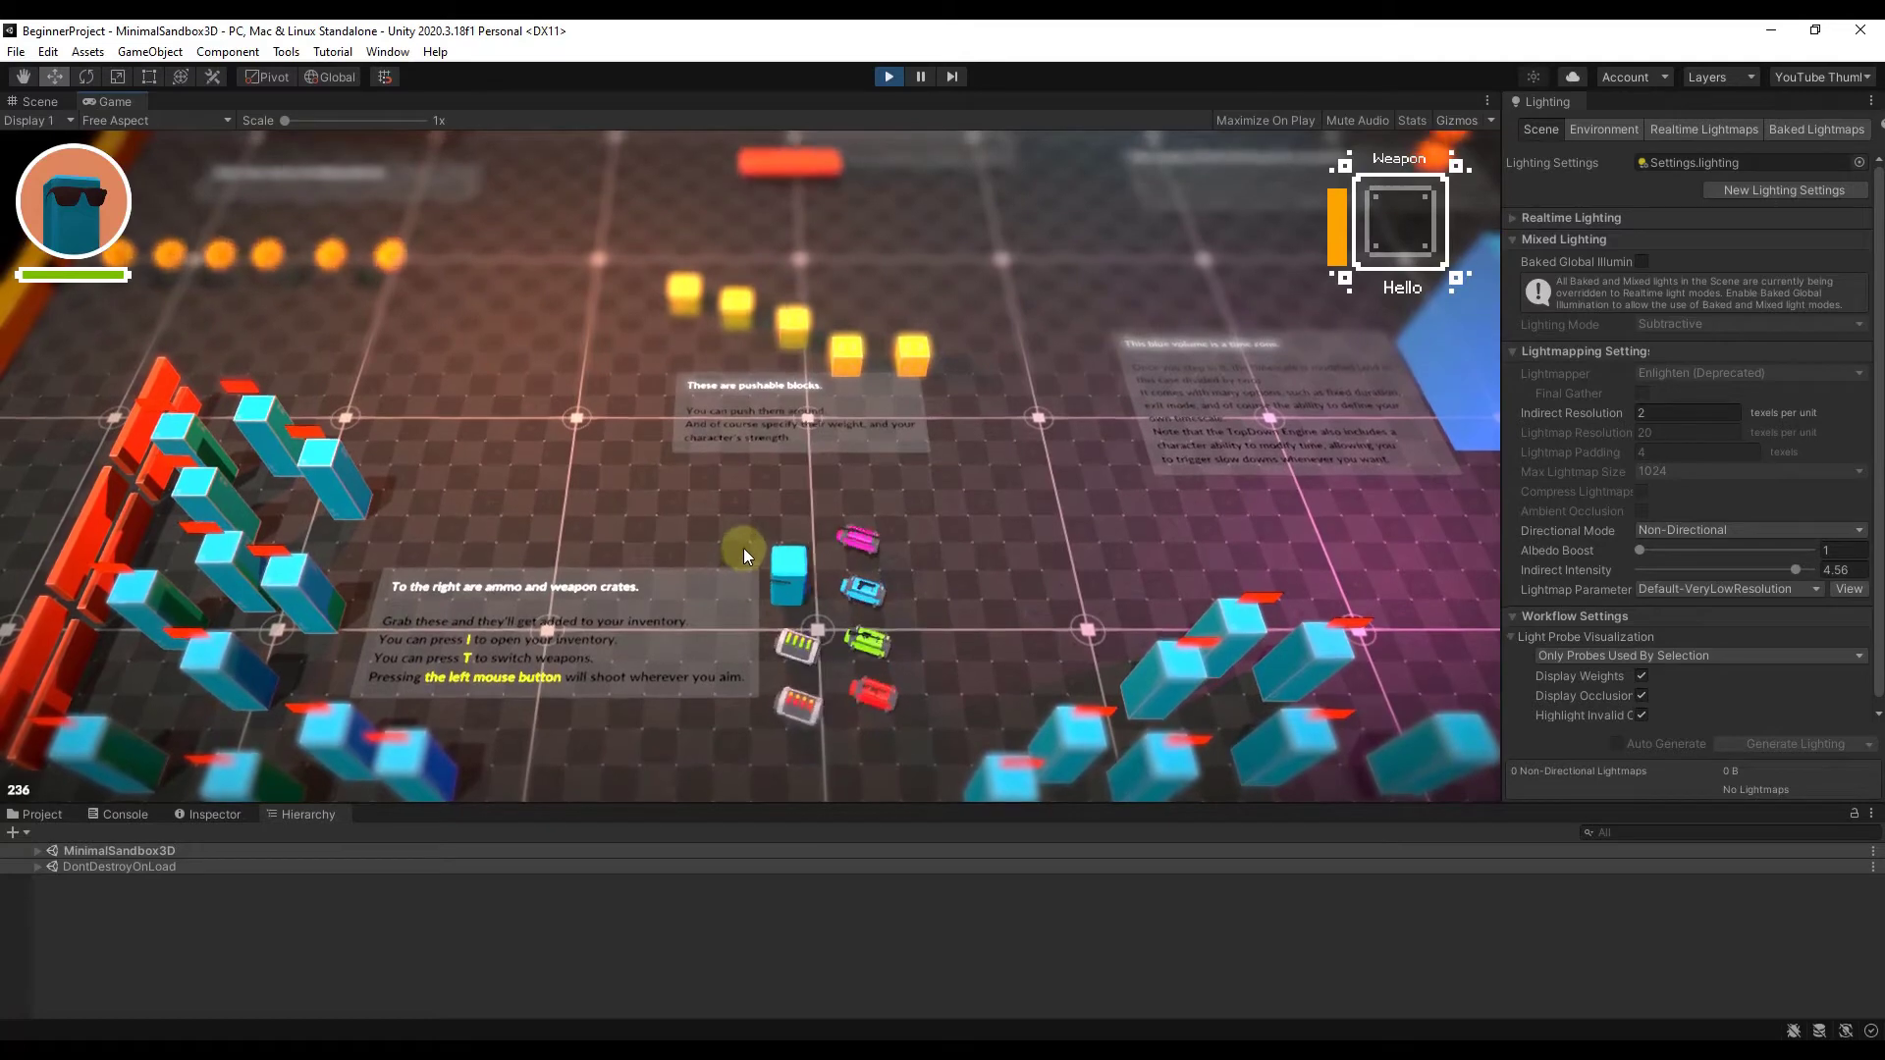
Collect the blue and green ammo crates and the green weapon crate by walking the character over them
key("a")
key("s")
key("d")
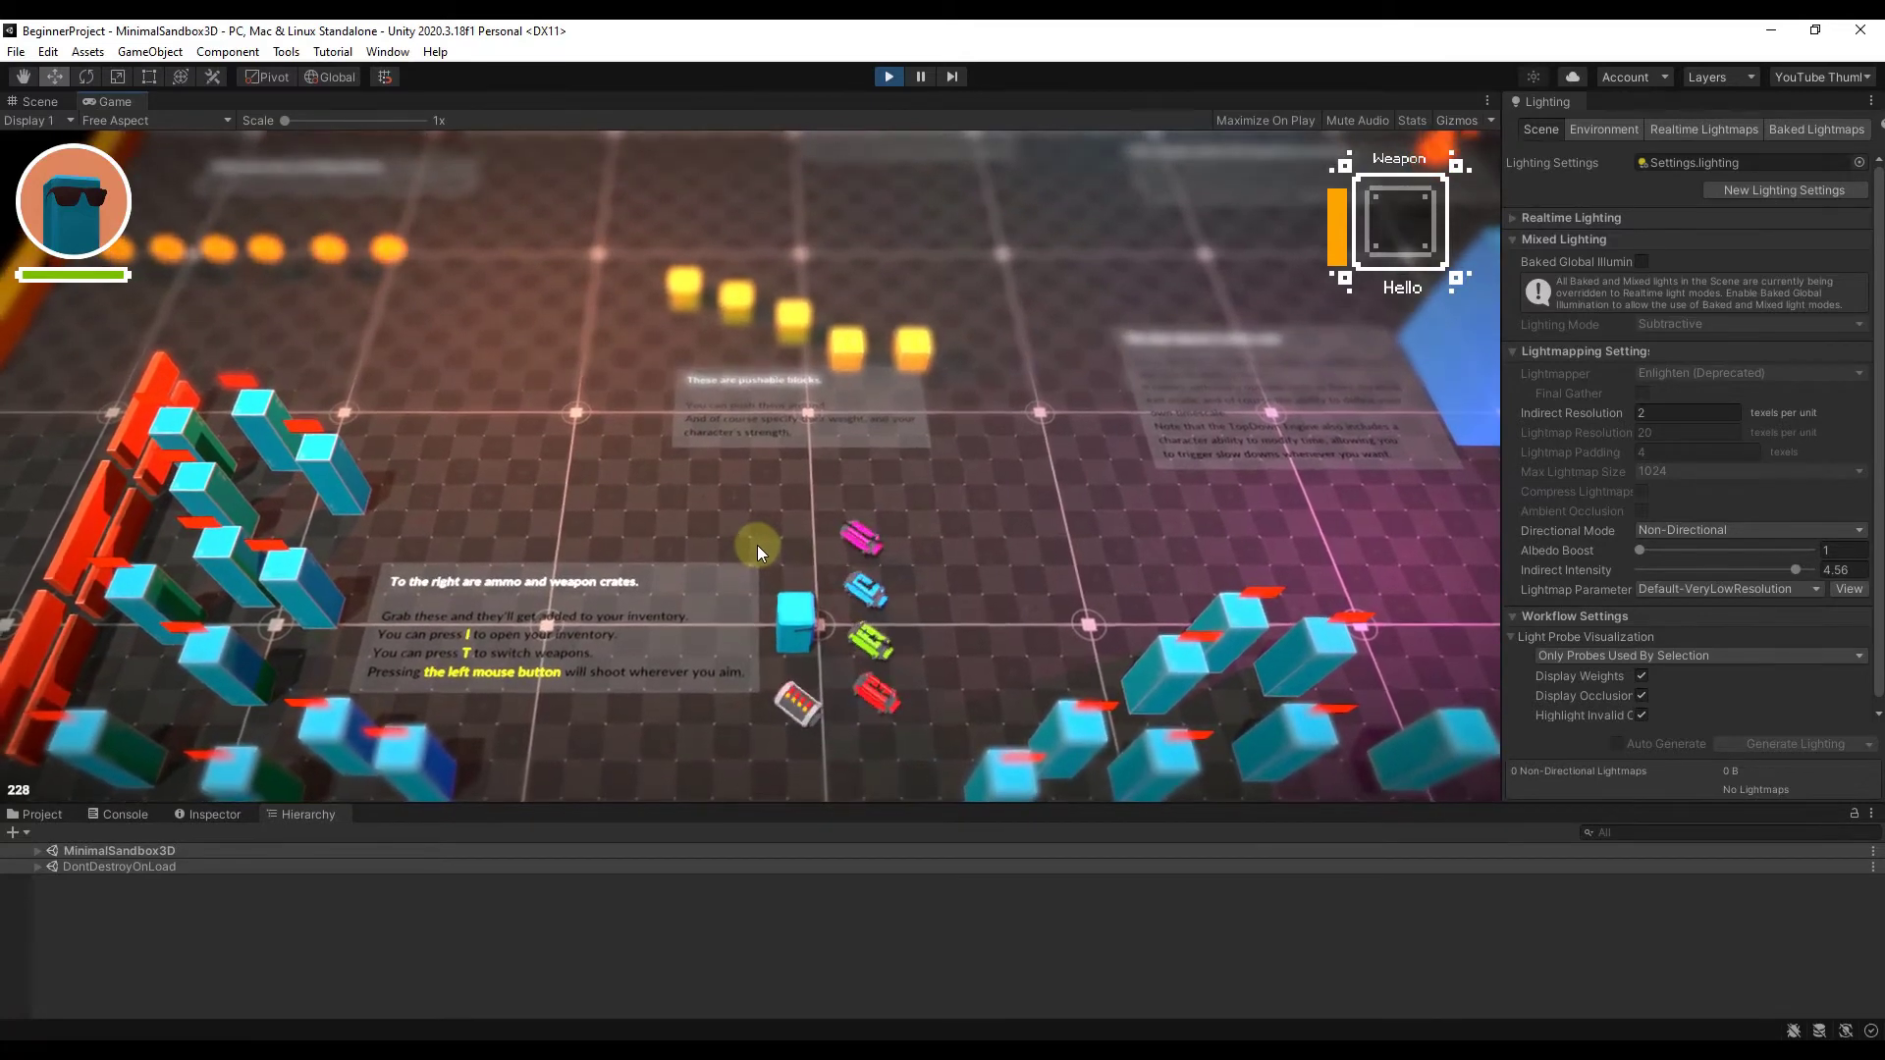
key("d")
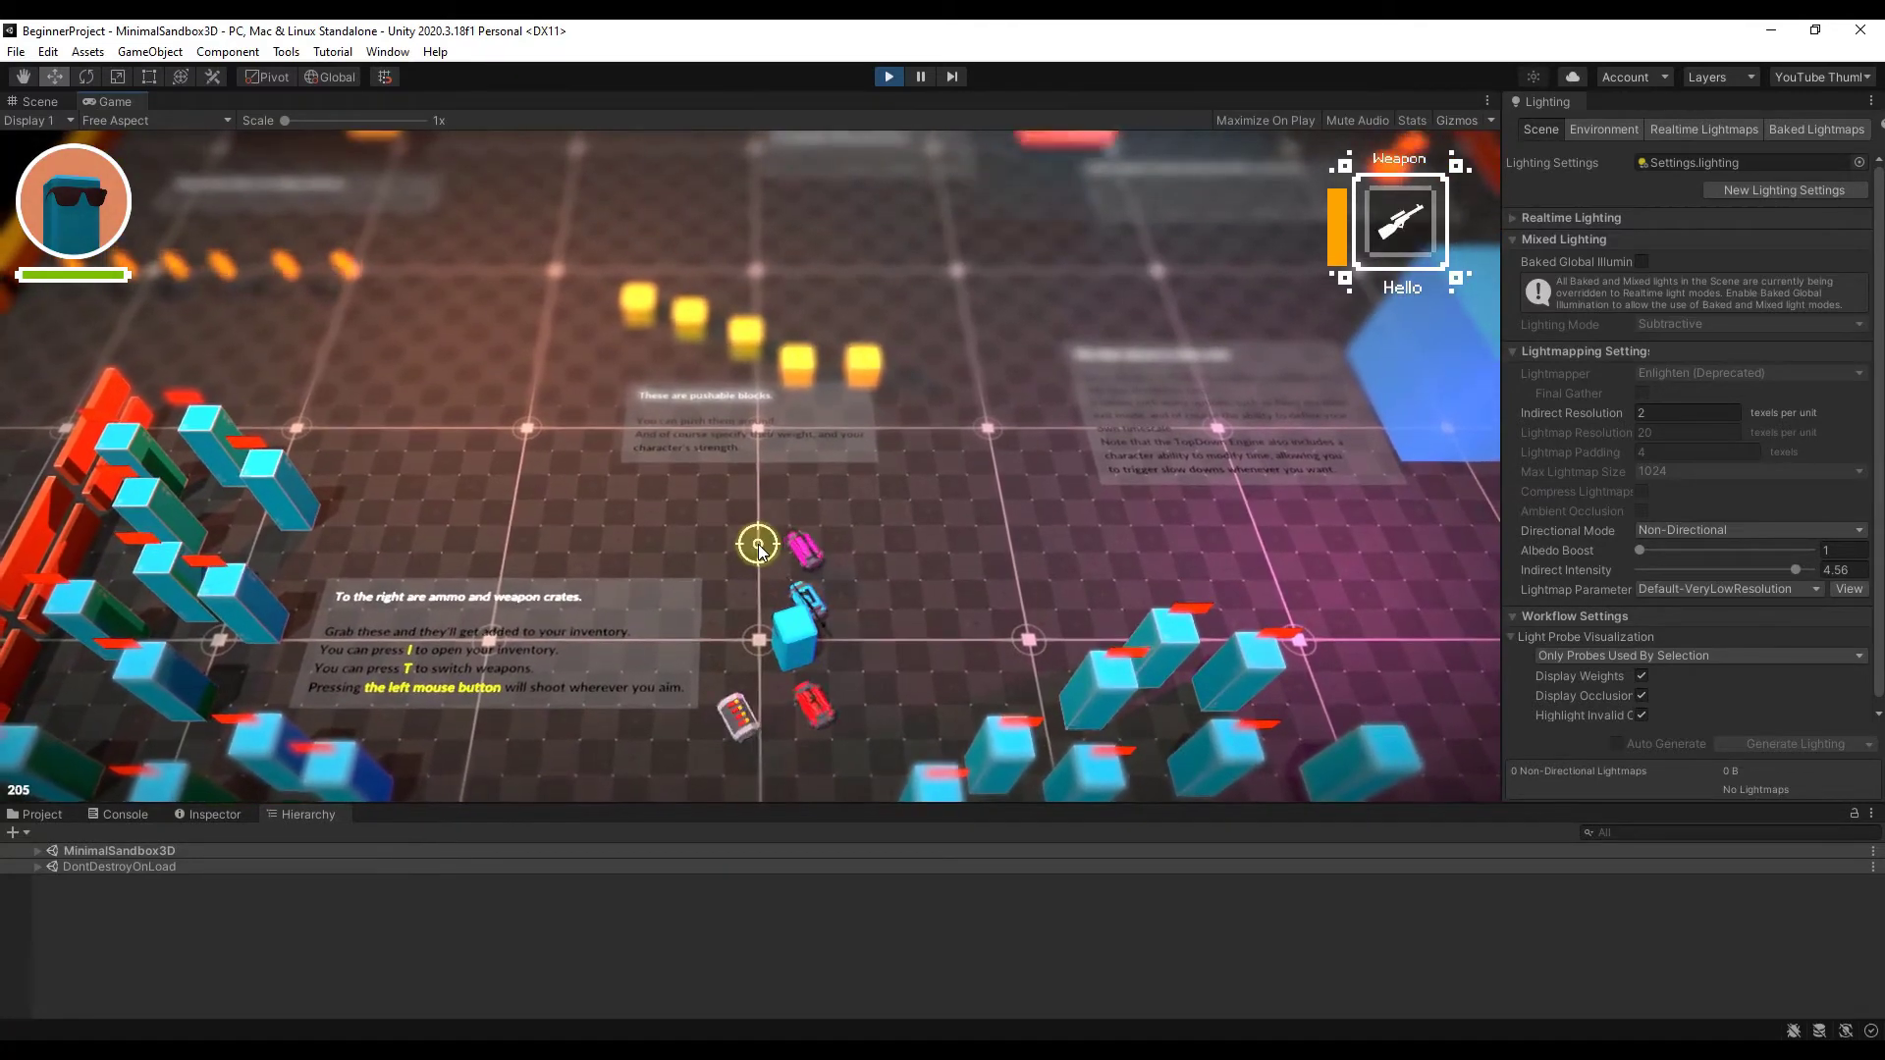
key("a")
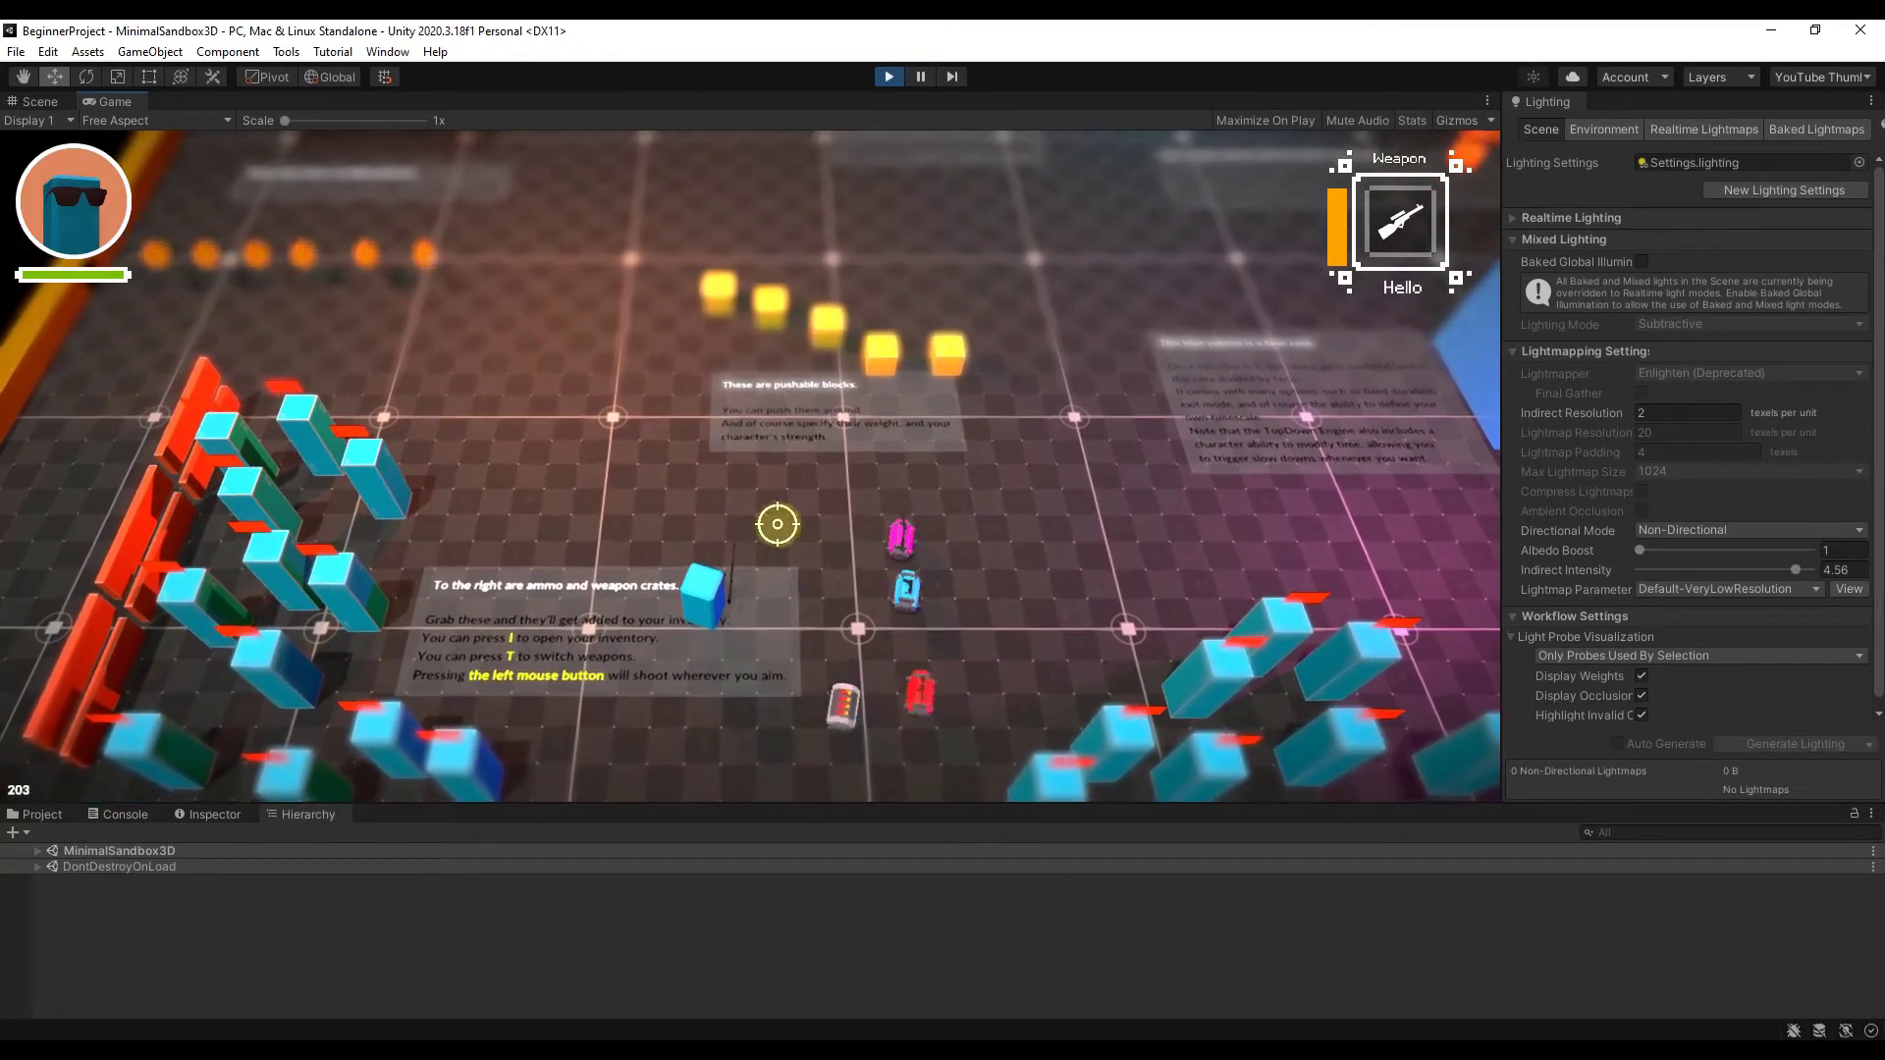
Review the ammo collected in the character's inventory and return to the game
key("i")
left_click(594, 327)
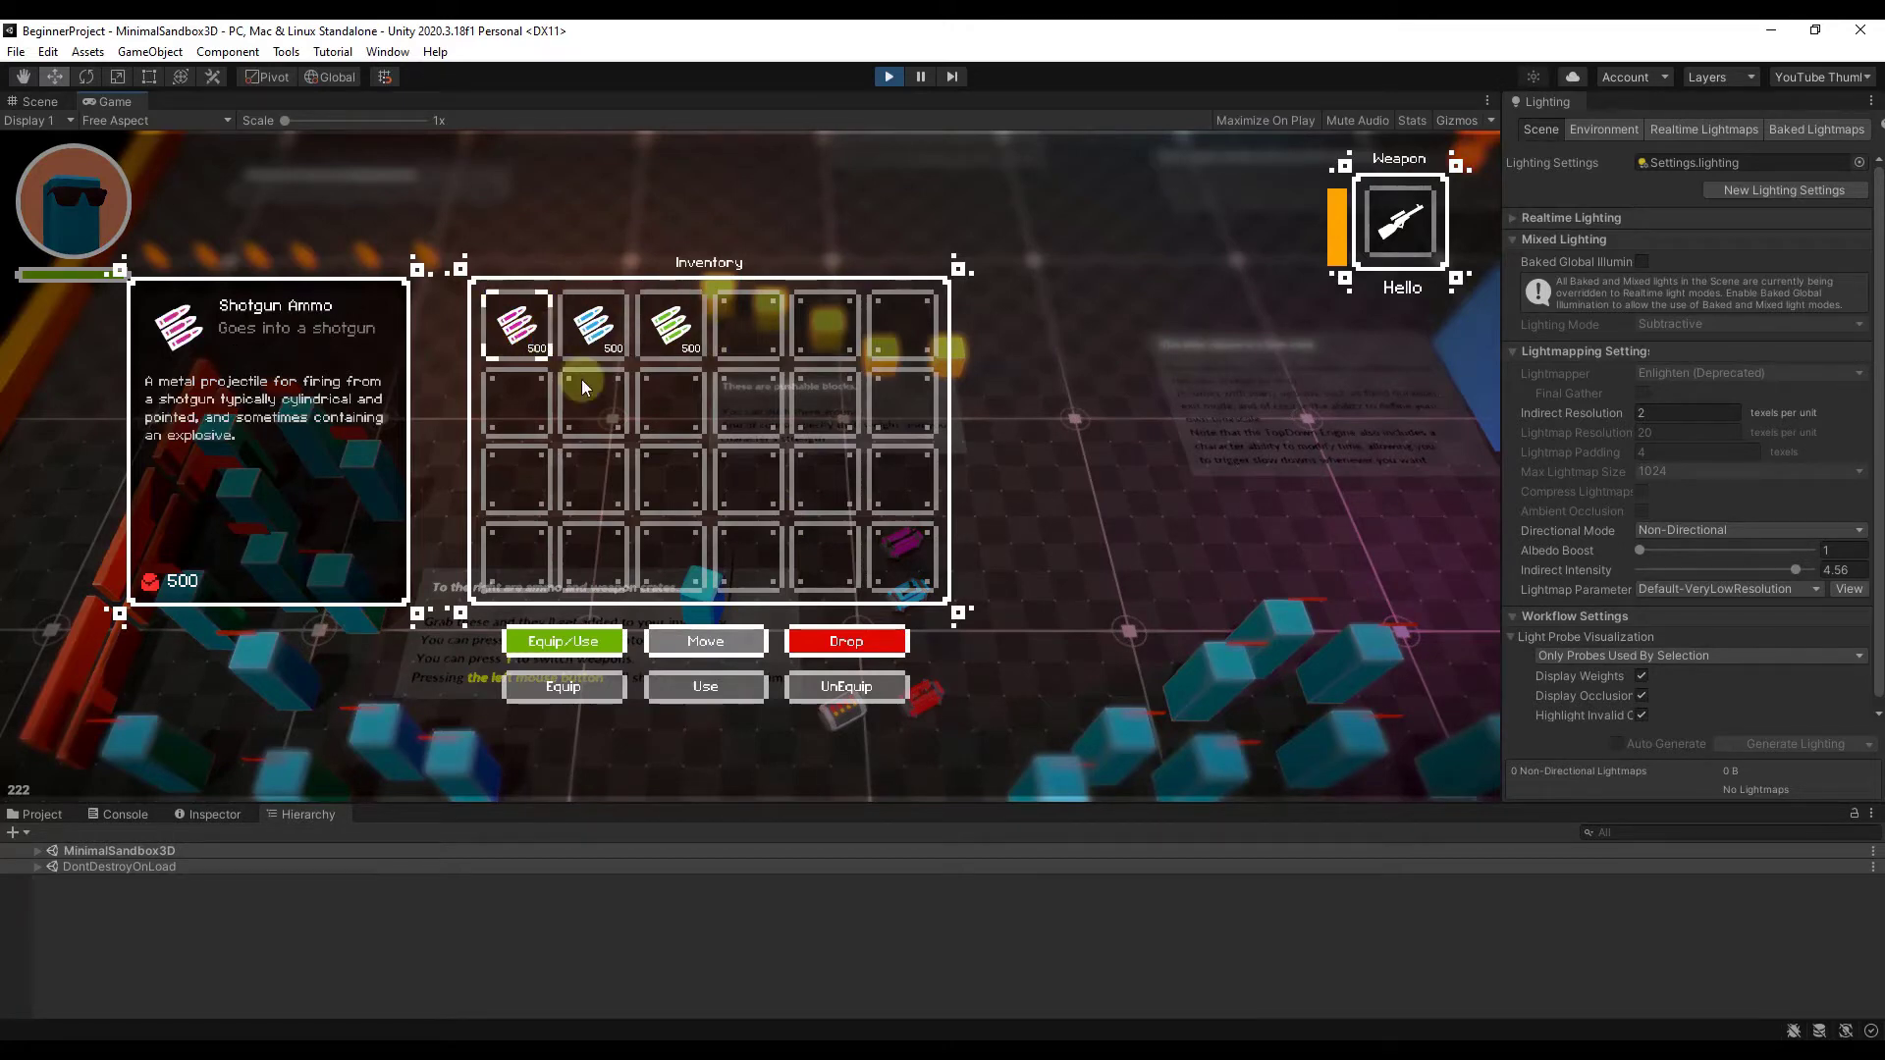
key("i")
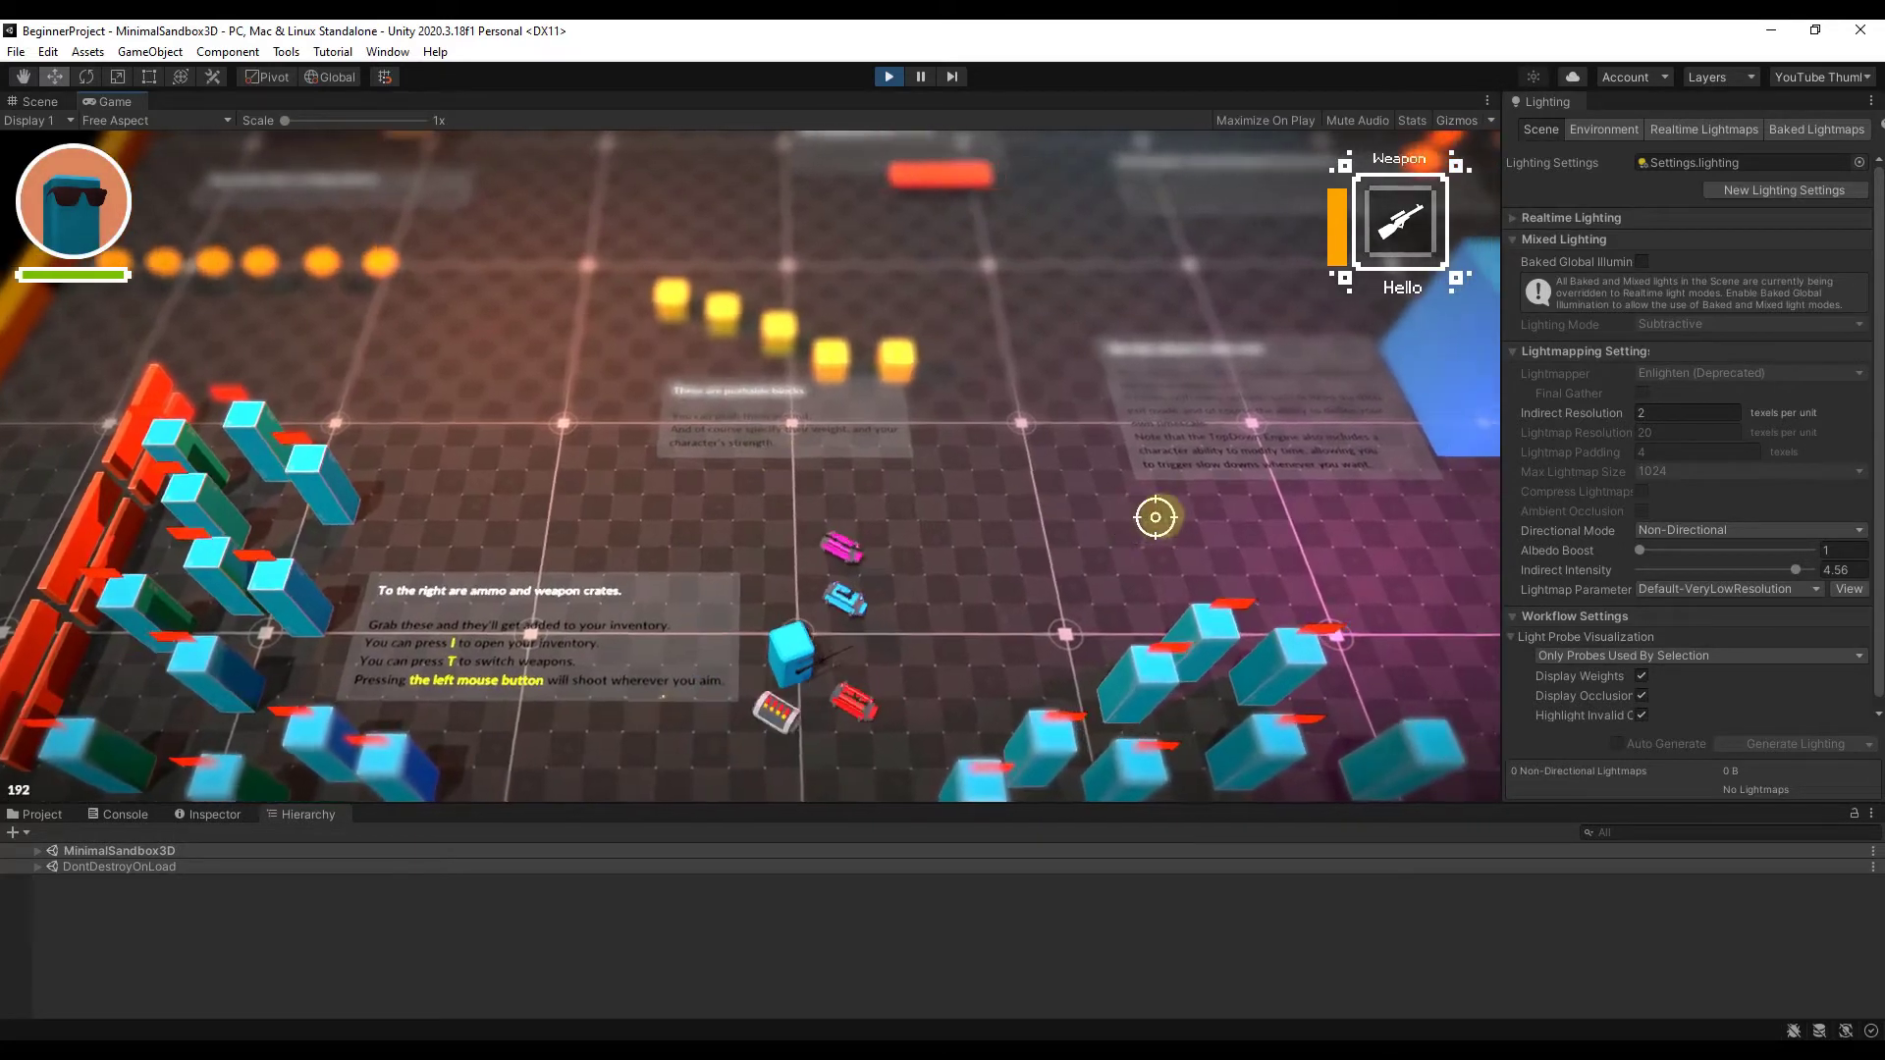
Walk the character through the blue time zone and into the yellow vortex to leave the level
key("d")
key("w")
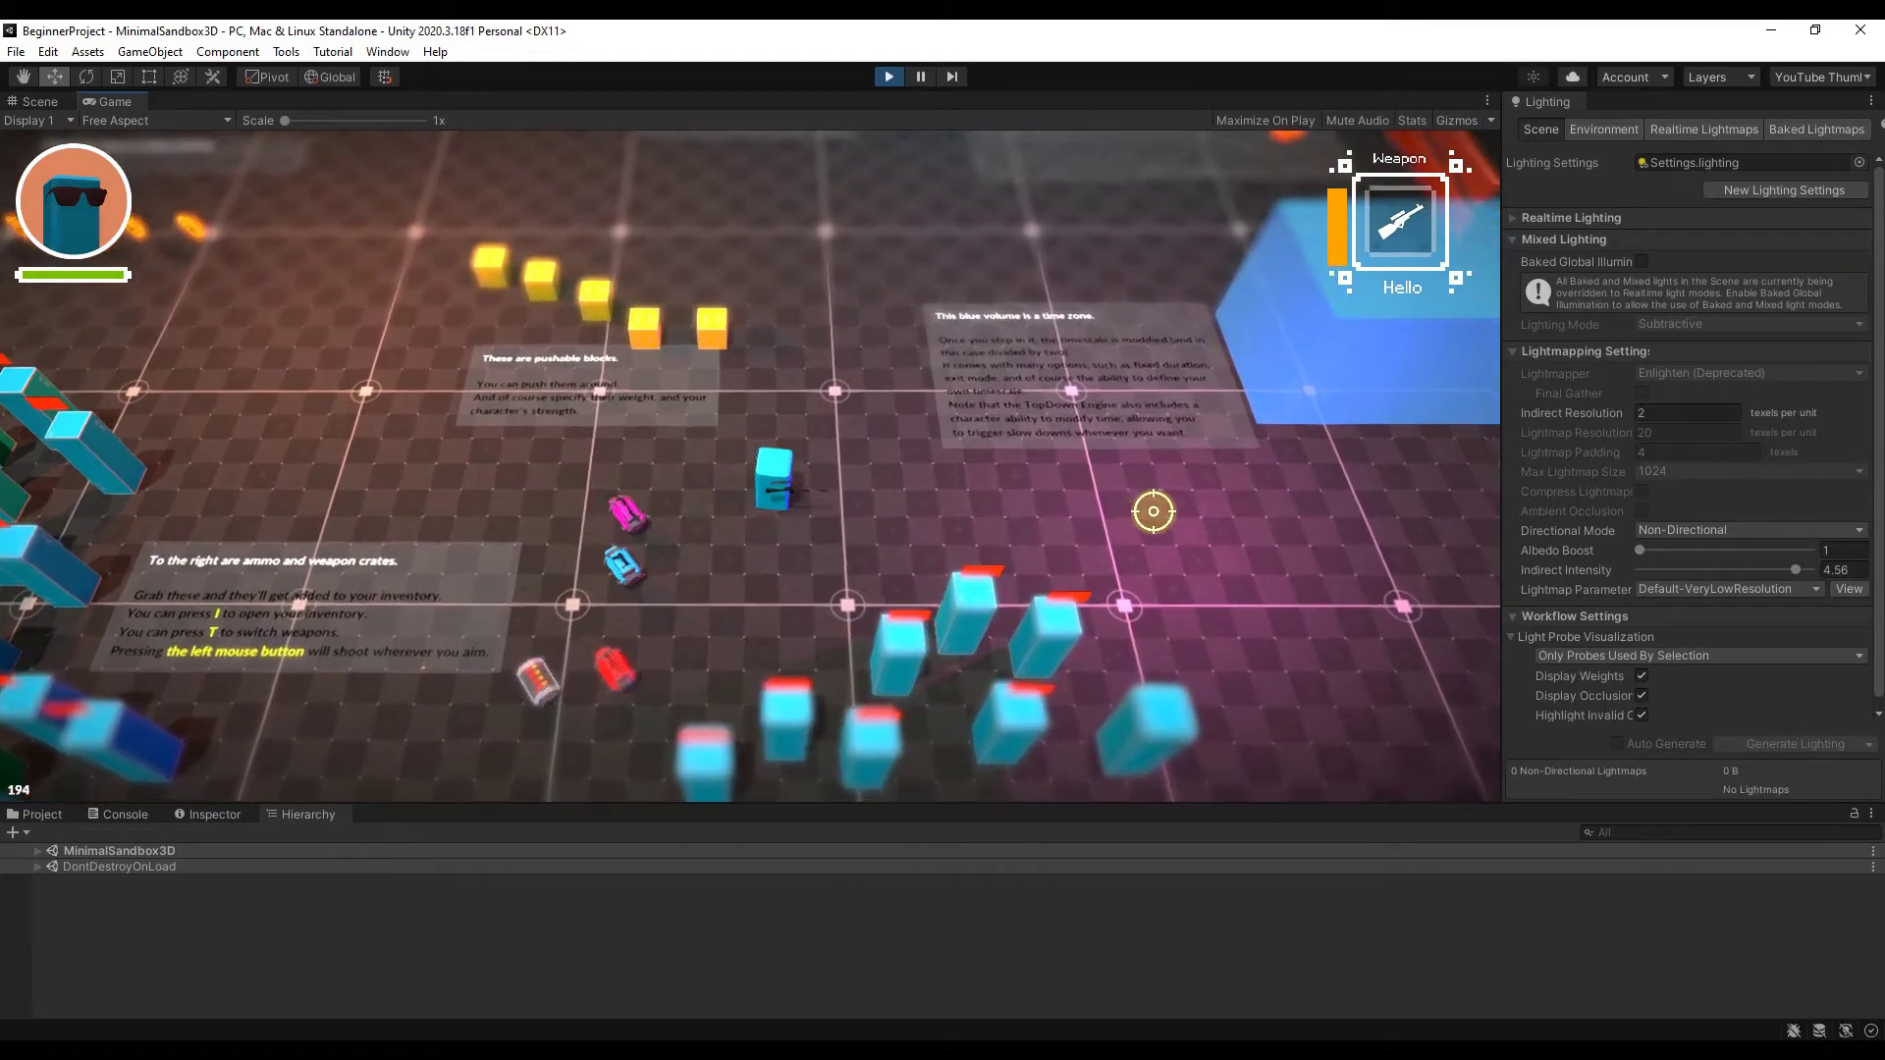
key("w+d")
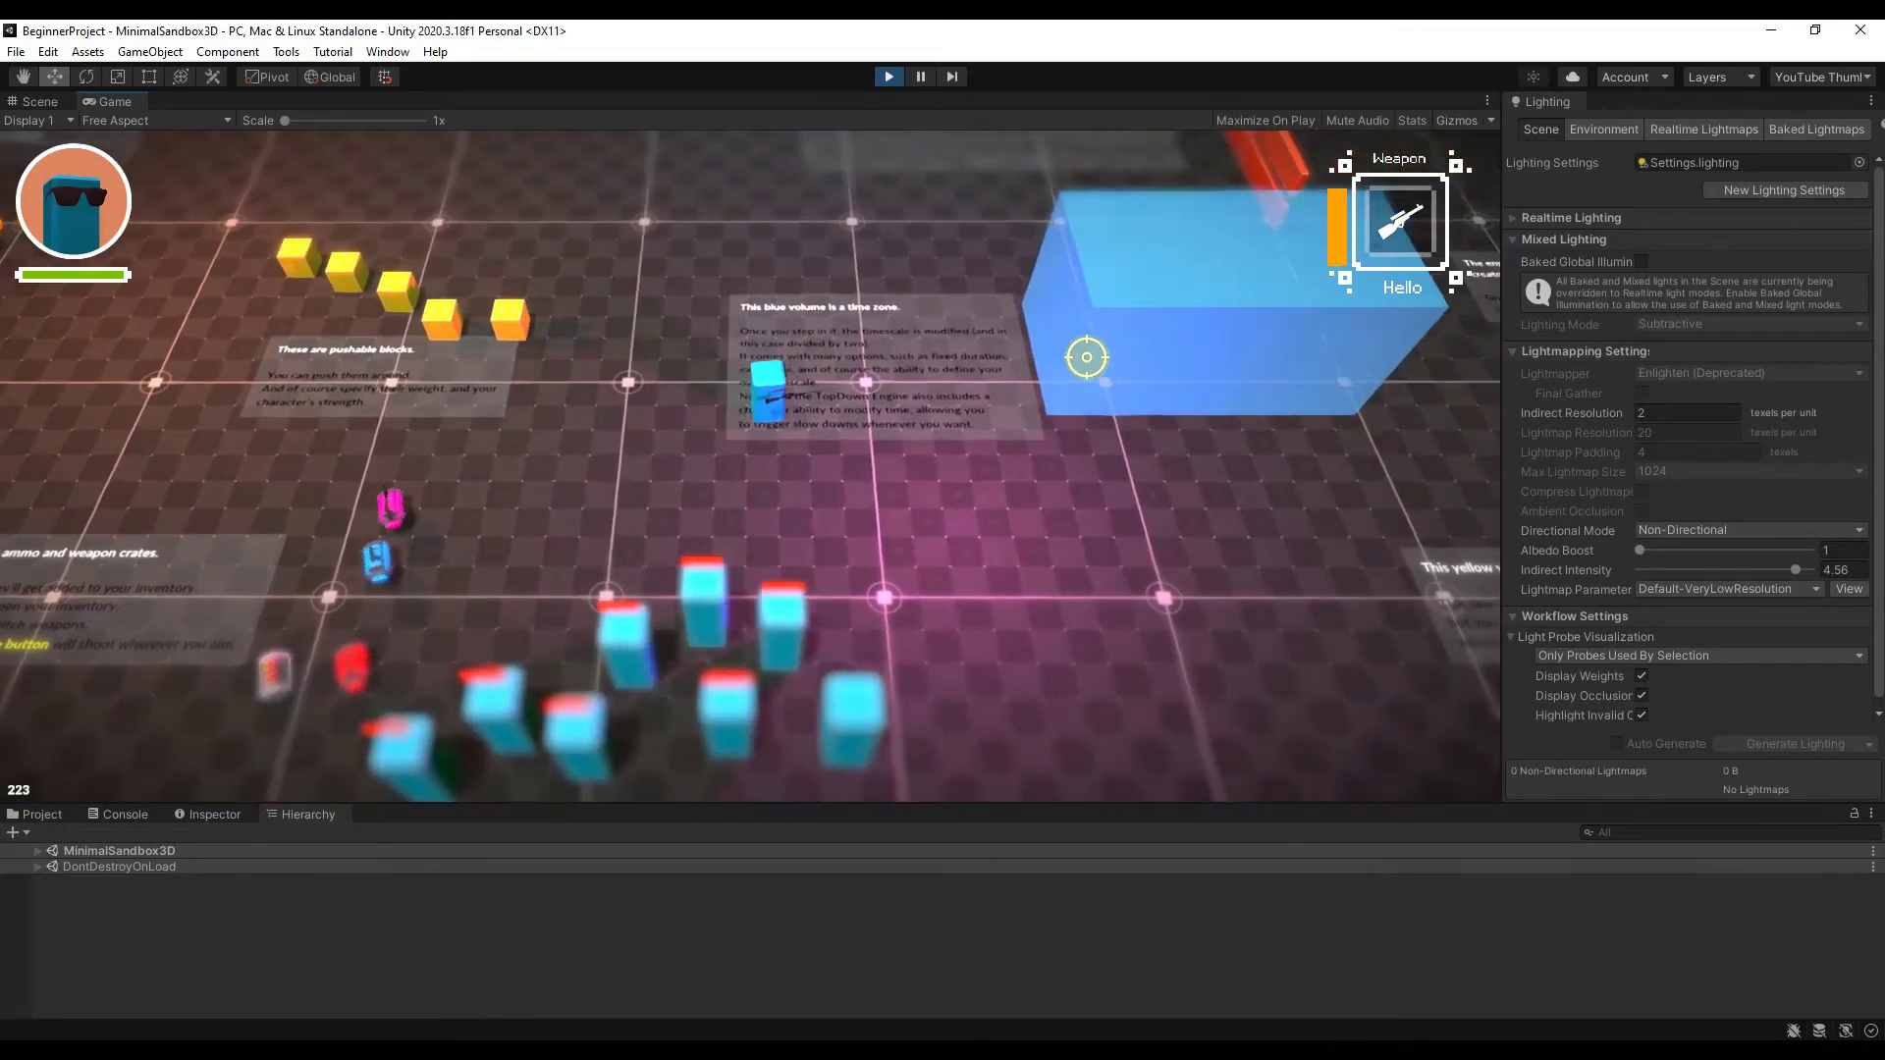
key("w+d")
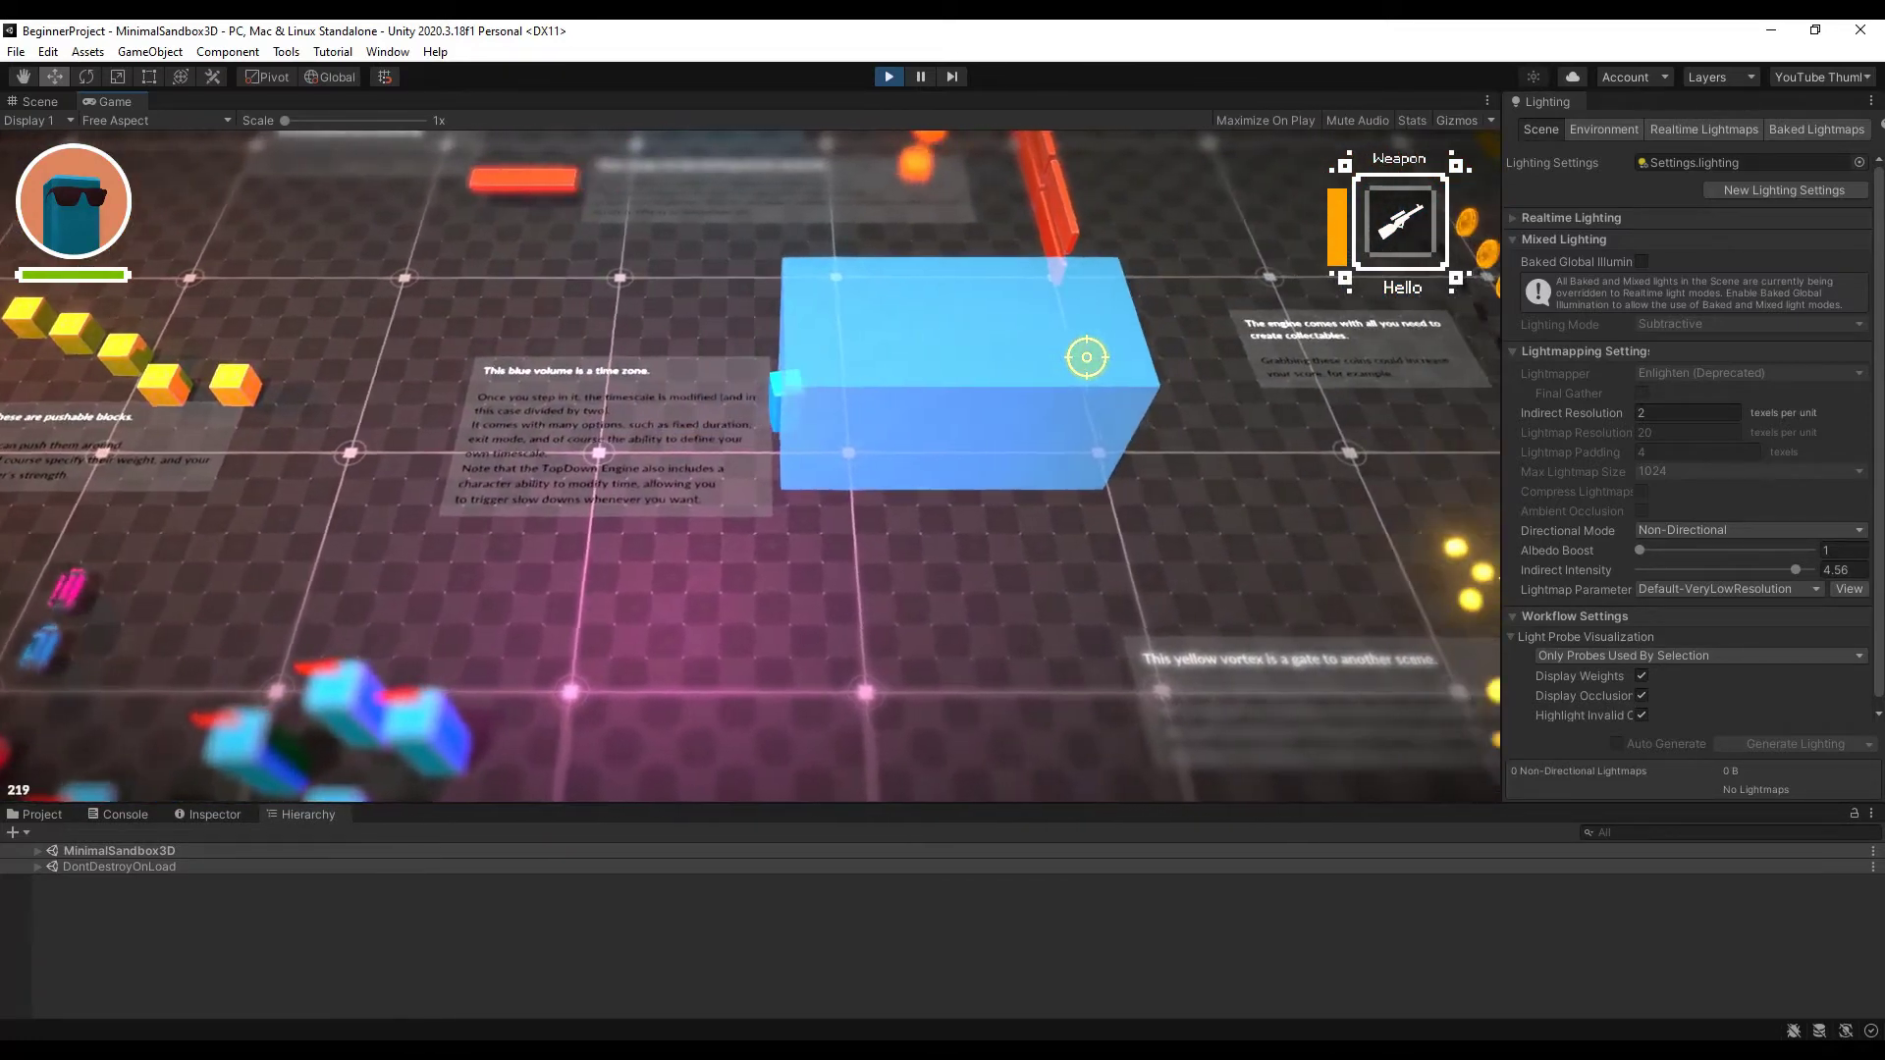
key("d")
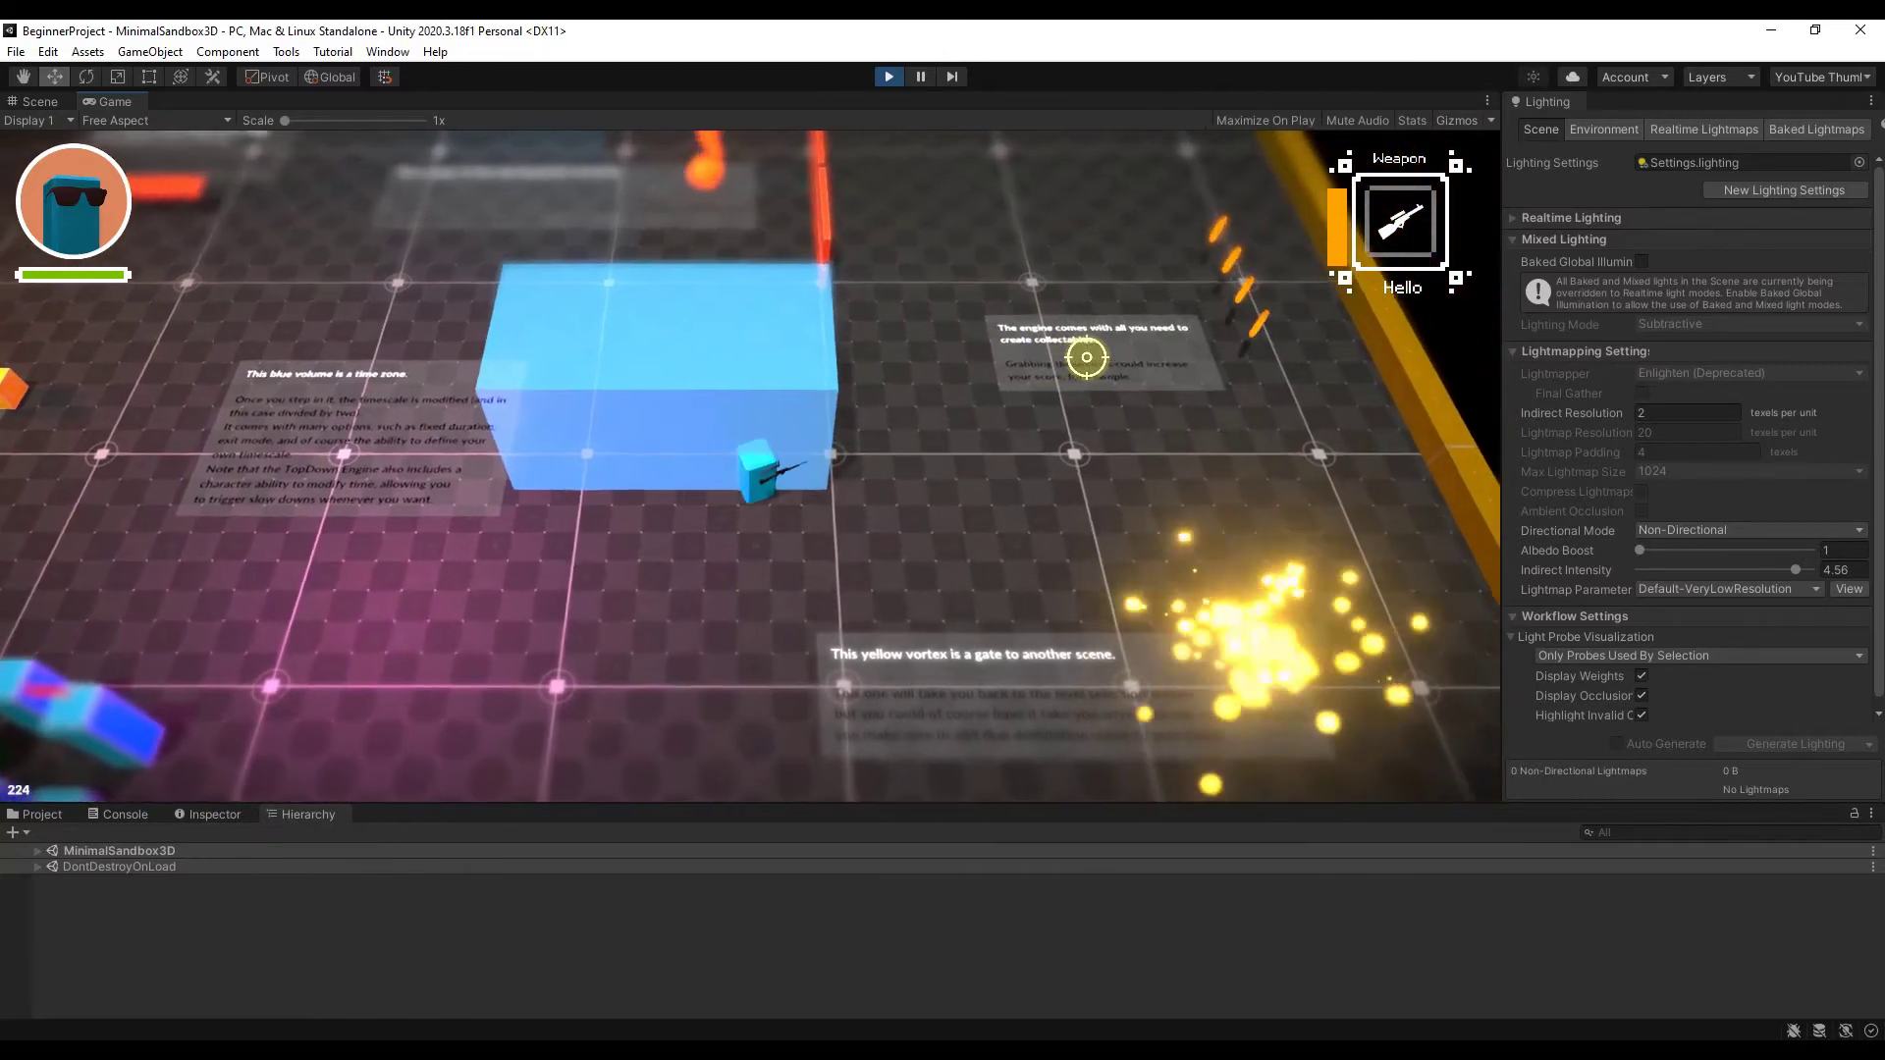
key("s+d")
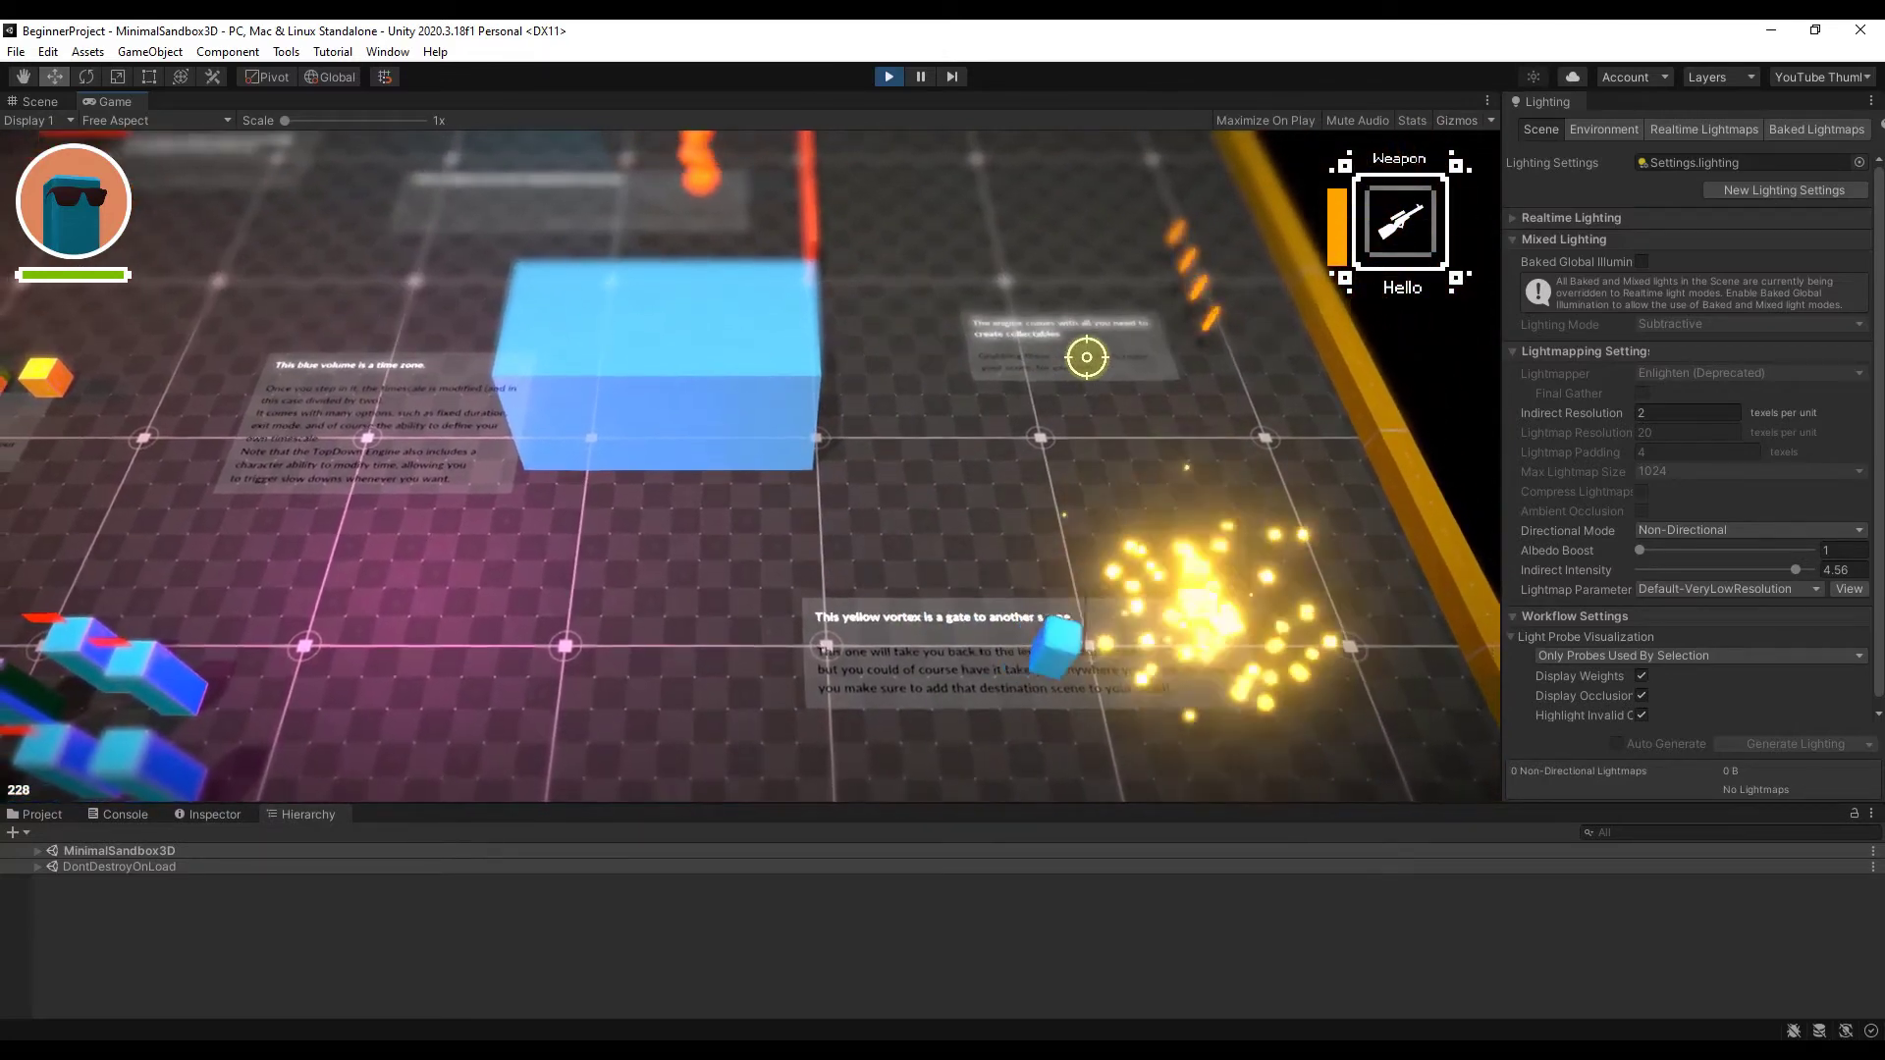
key("d")
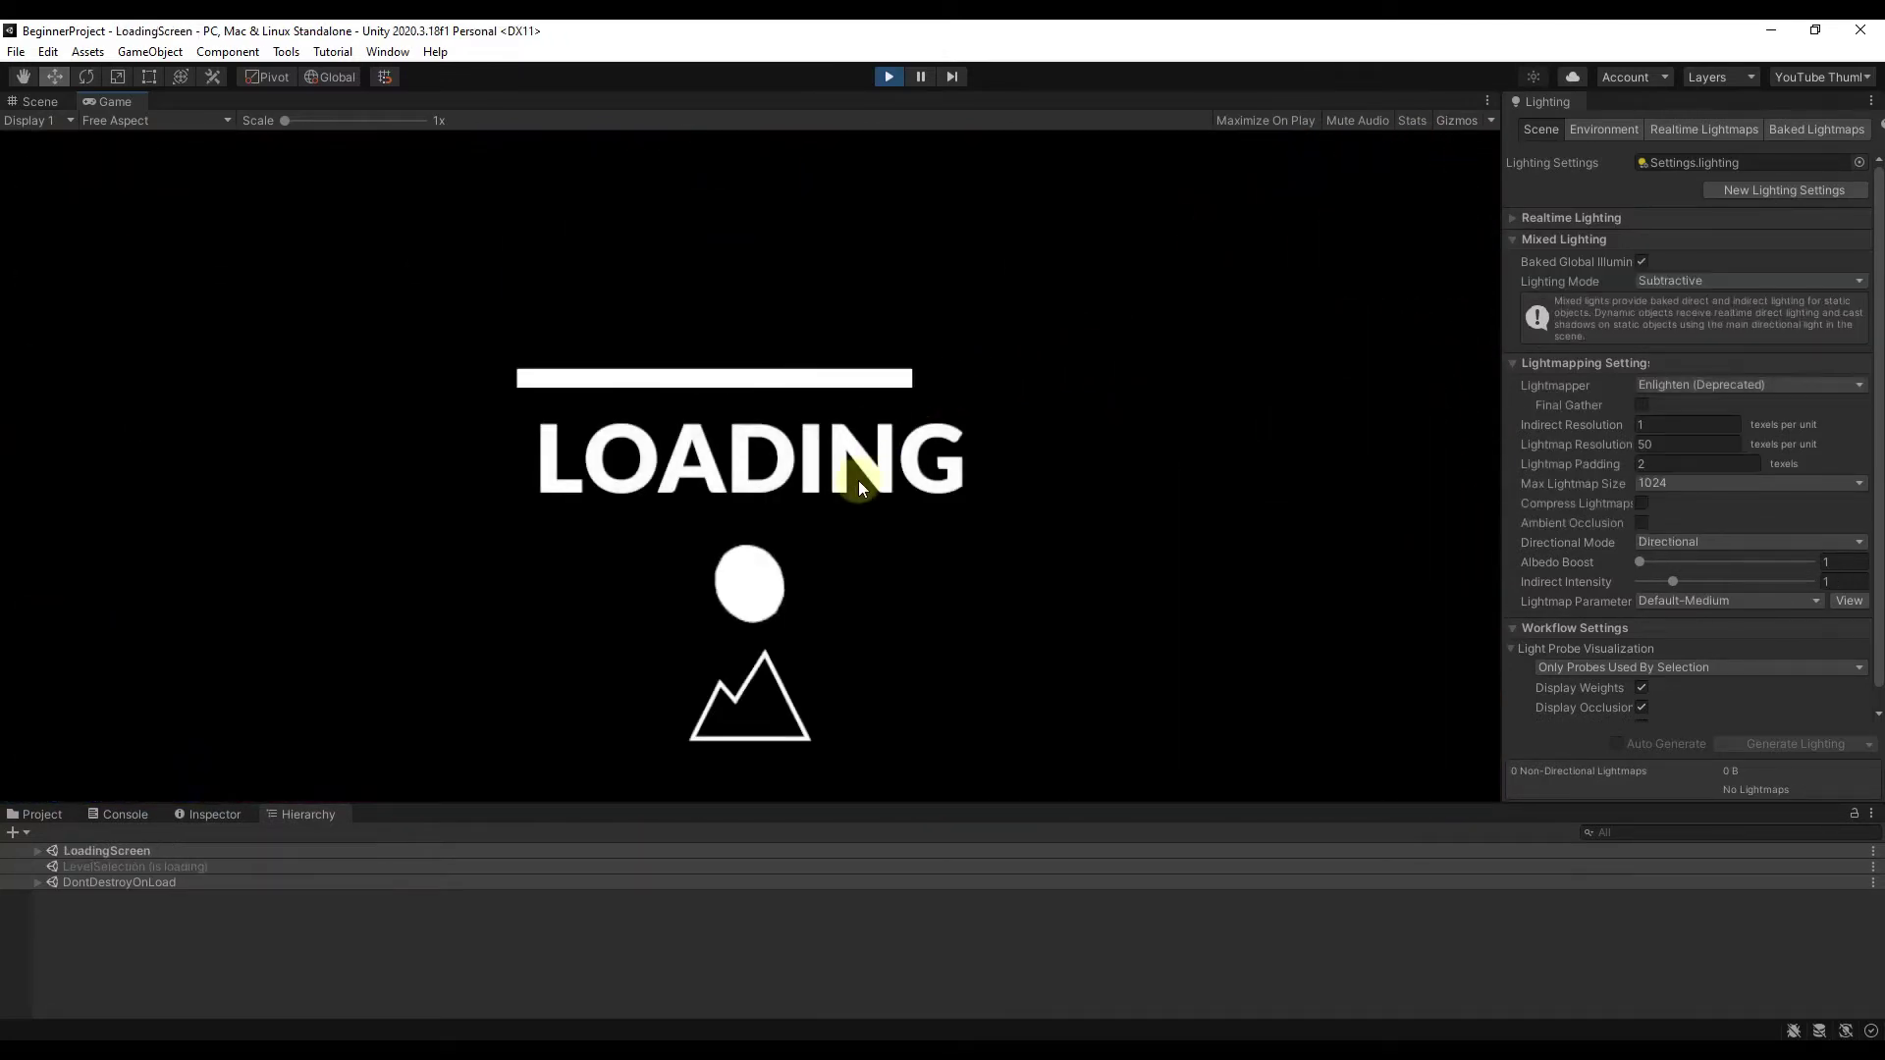
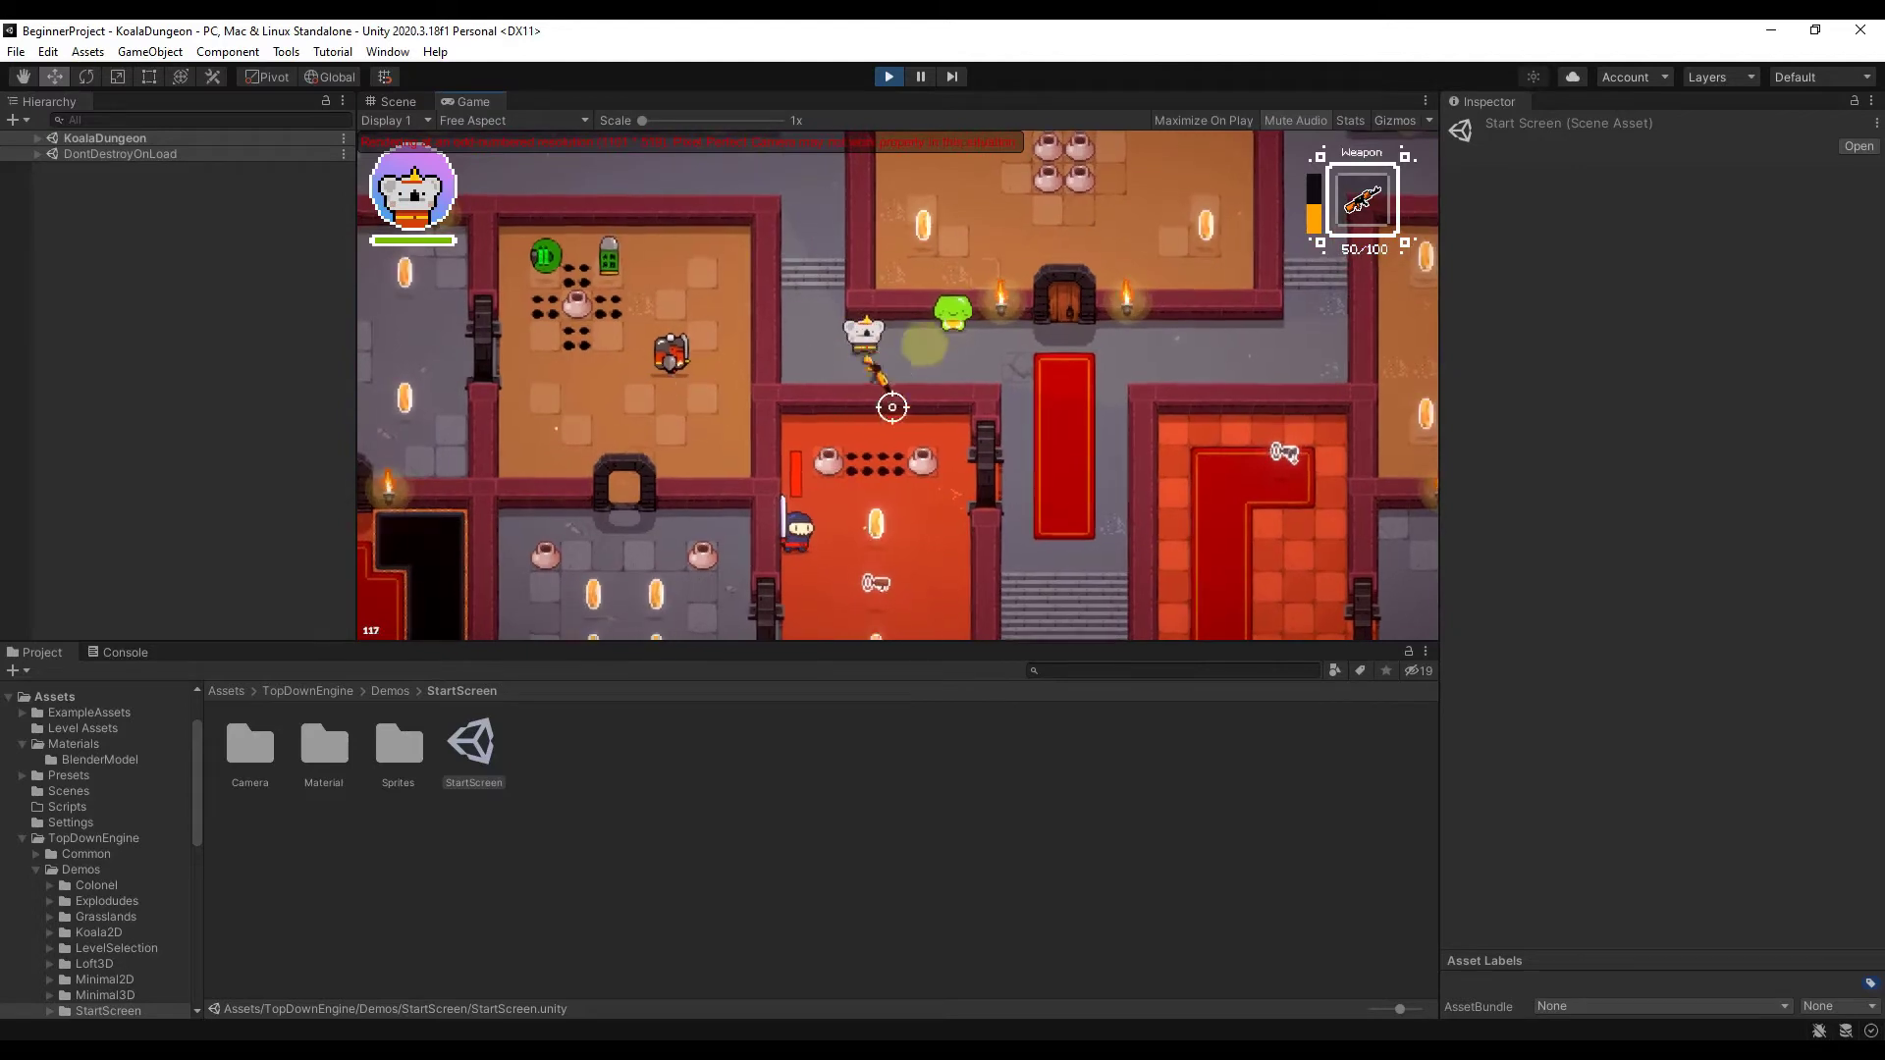
Stop play mode and open the KoalaDungeon scene from the Koala2D demo folder
left_click(884, 79)
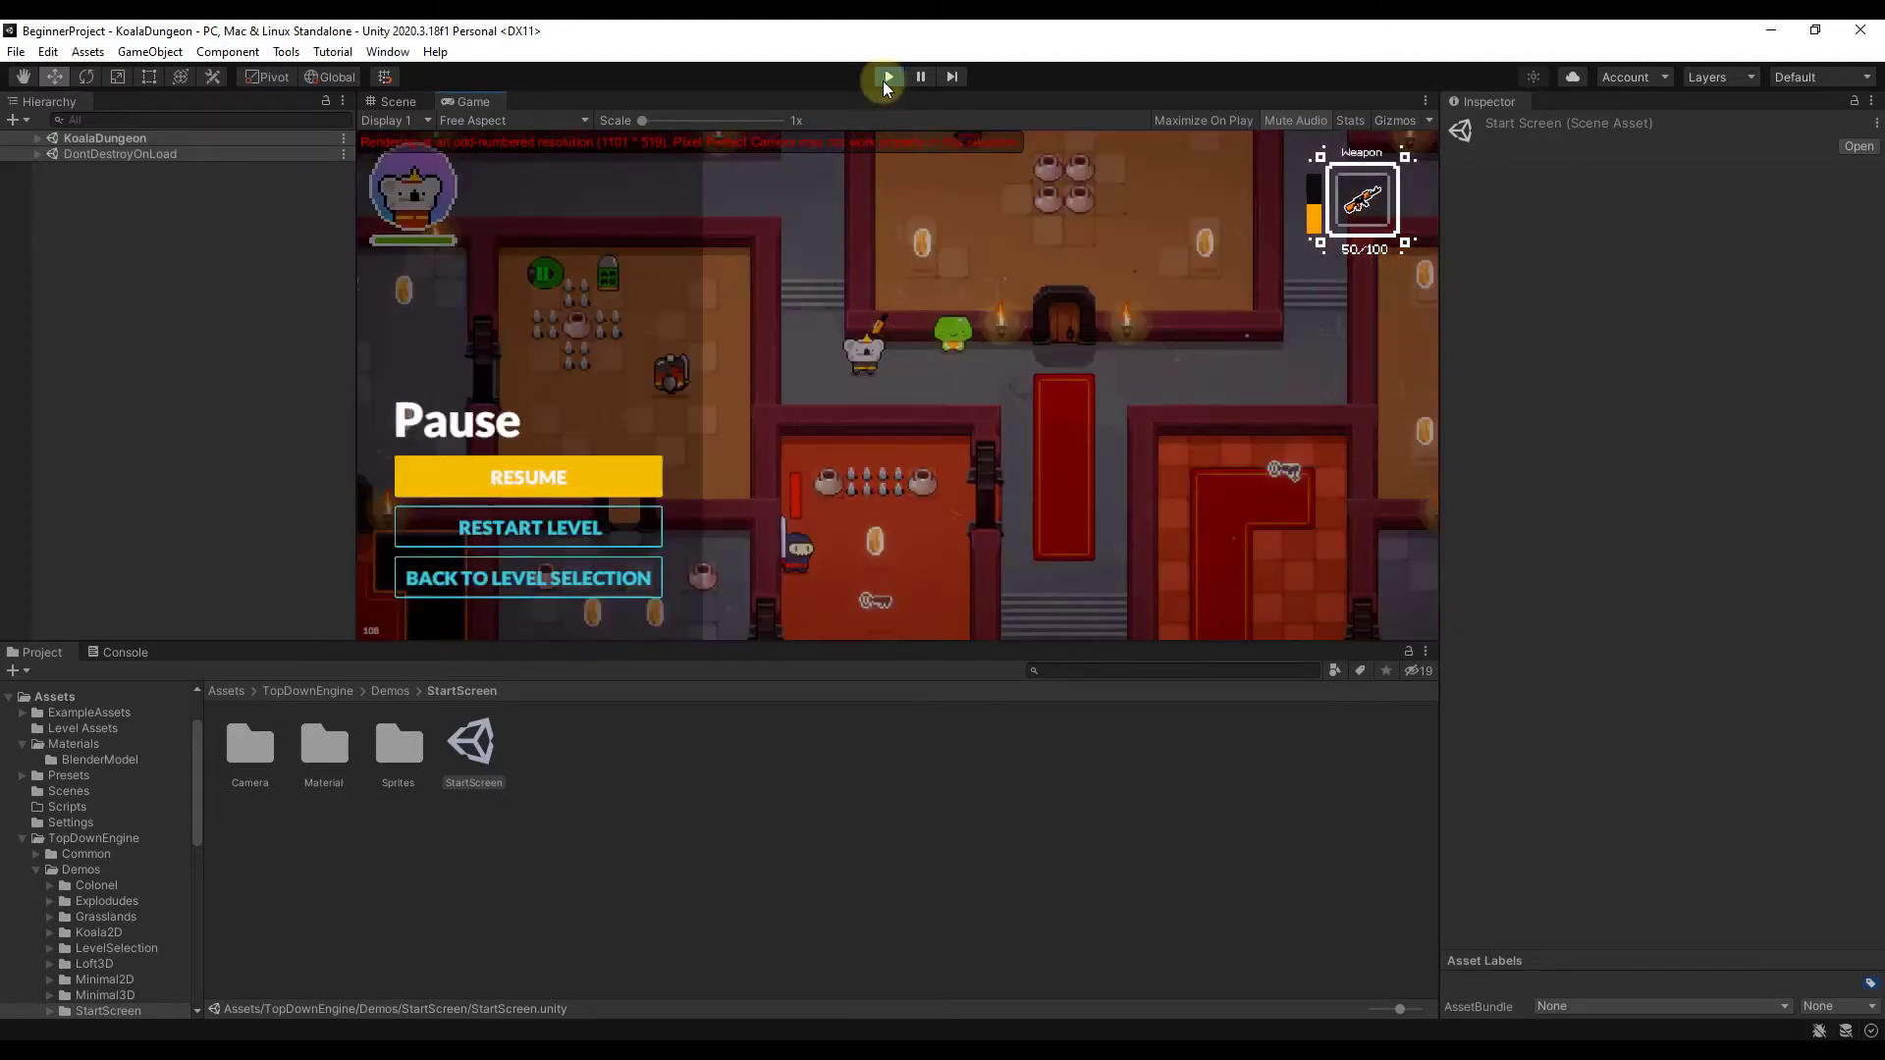
left_click(115, 934)
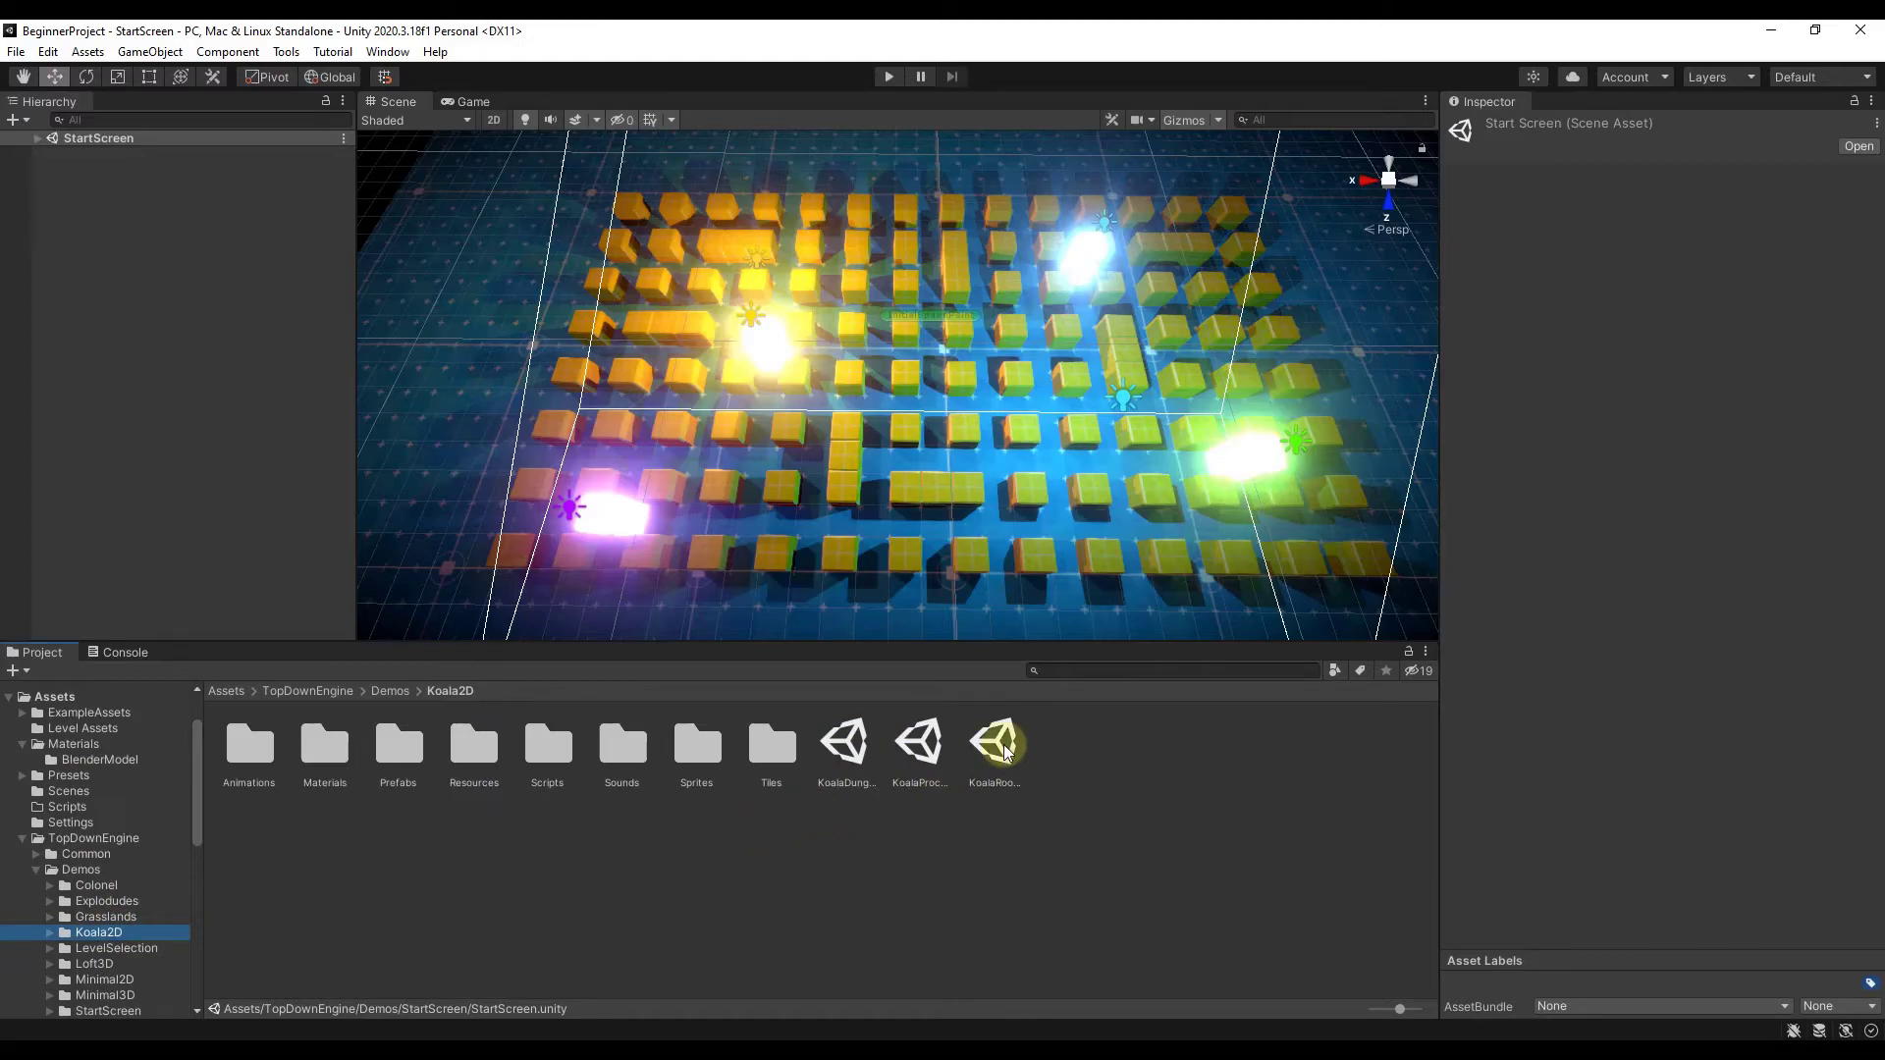
double_click(845, 747)
Select the rifle pickup on the red carpet and examine its Pickable Item and Item Picker component settings
key("w")
right_click_drag(1182, 585, 950, 616)
left_click(894, 359)
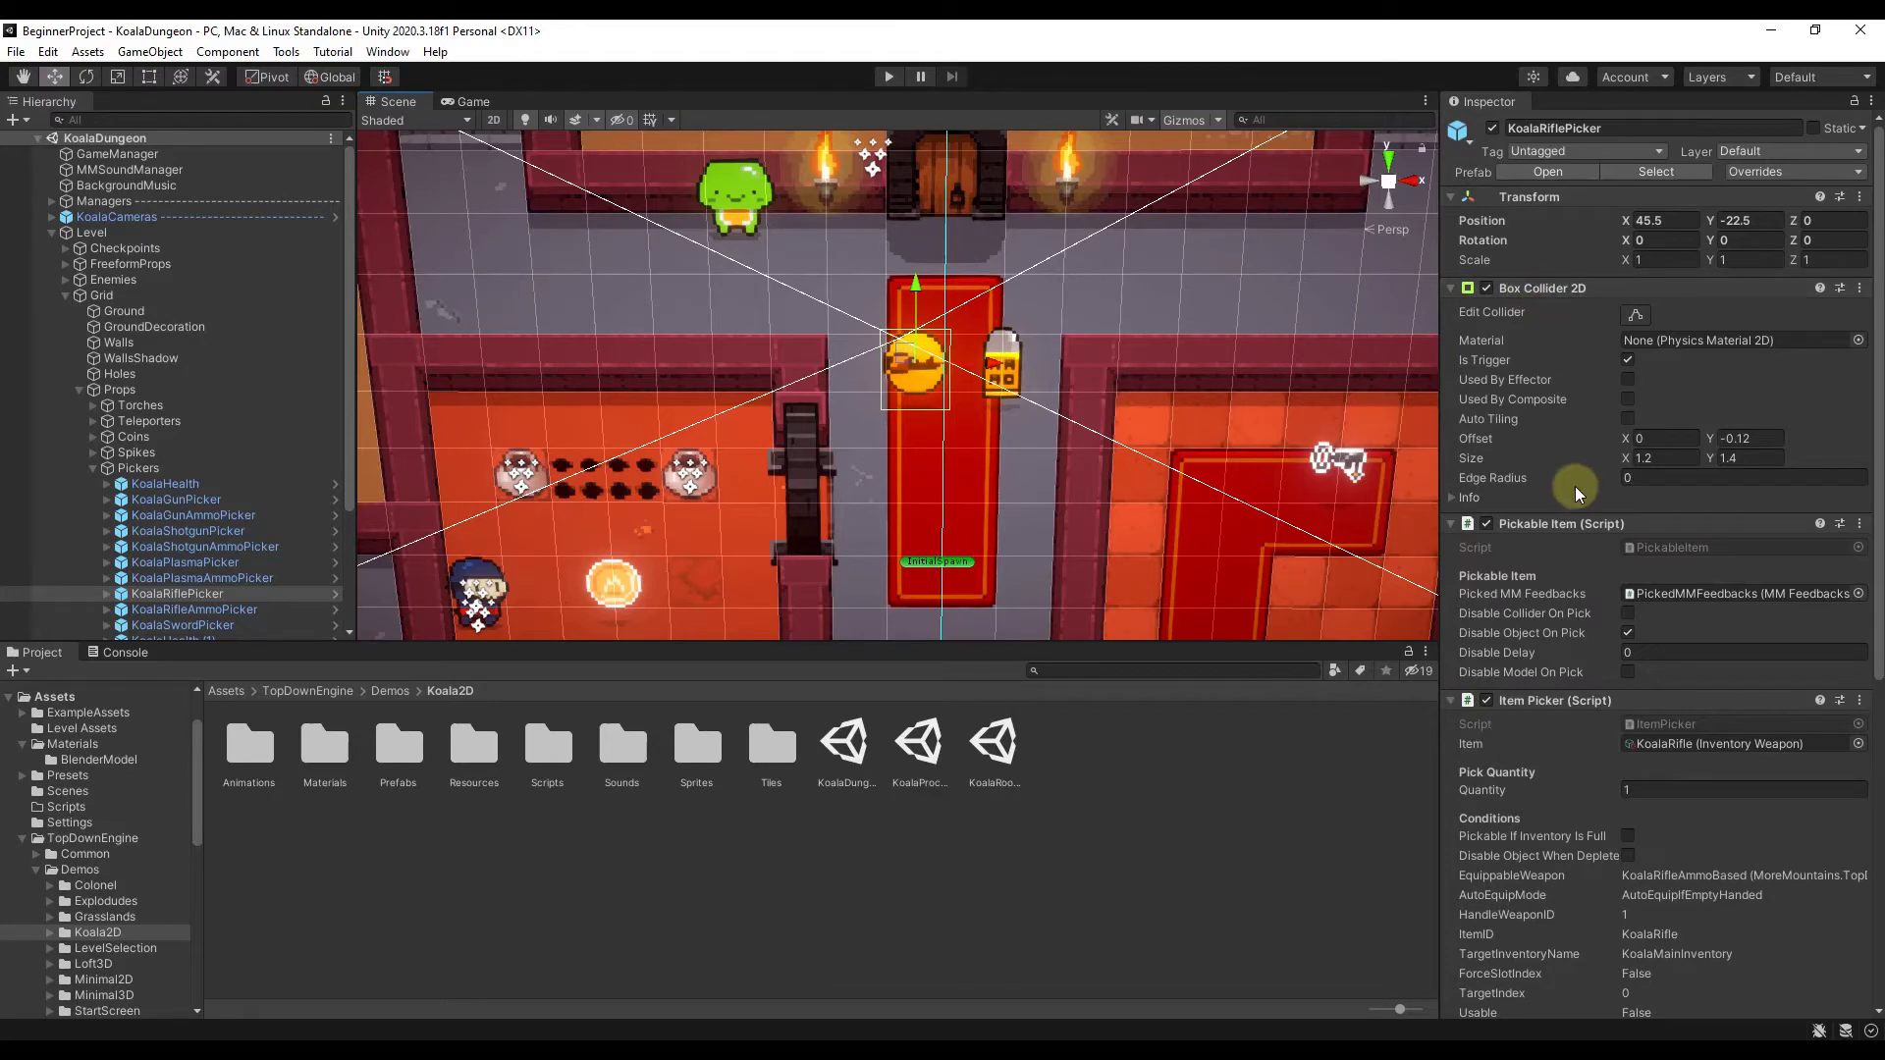
scroll(1575, 486, "down", 5)
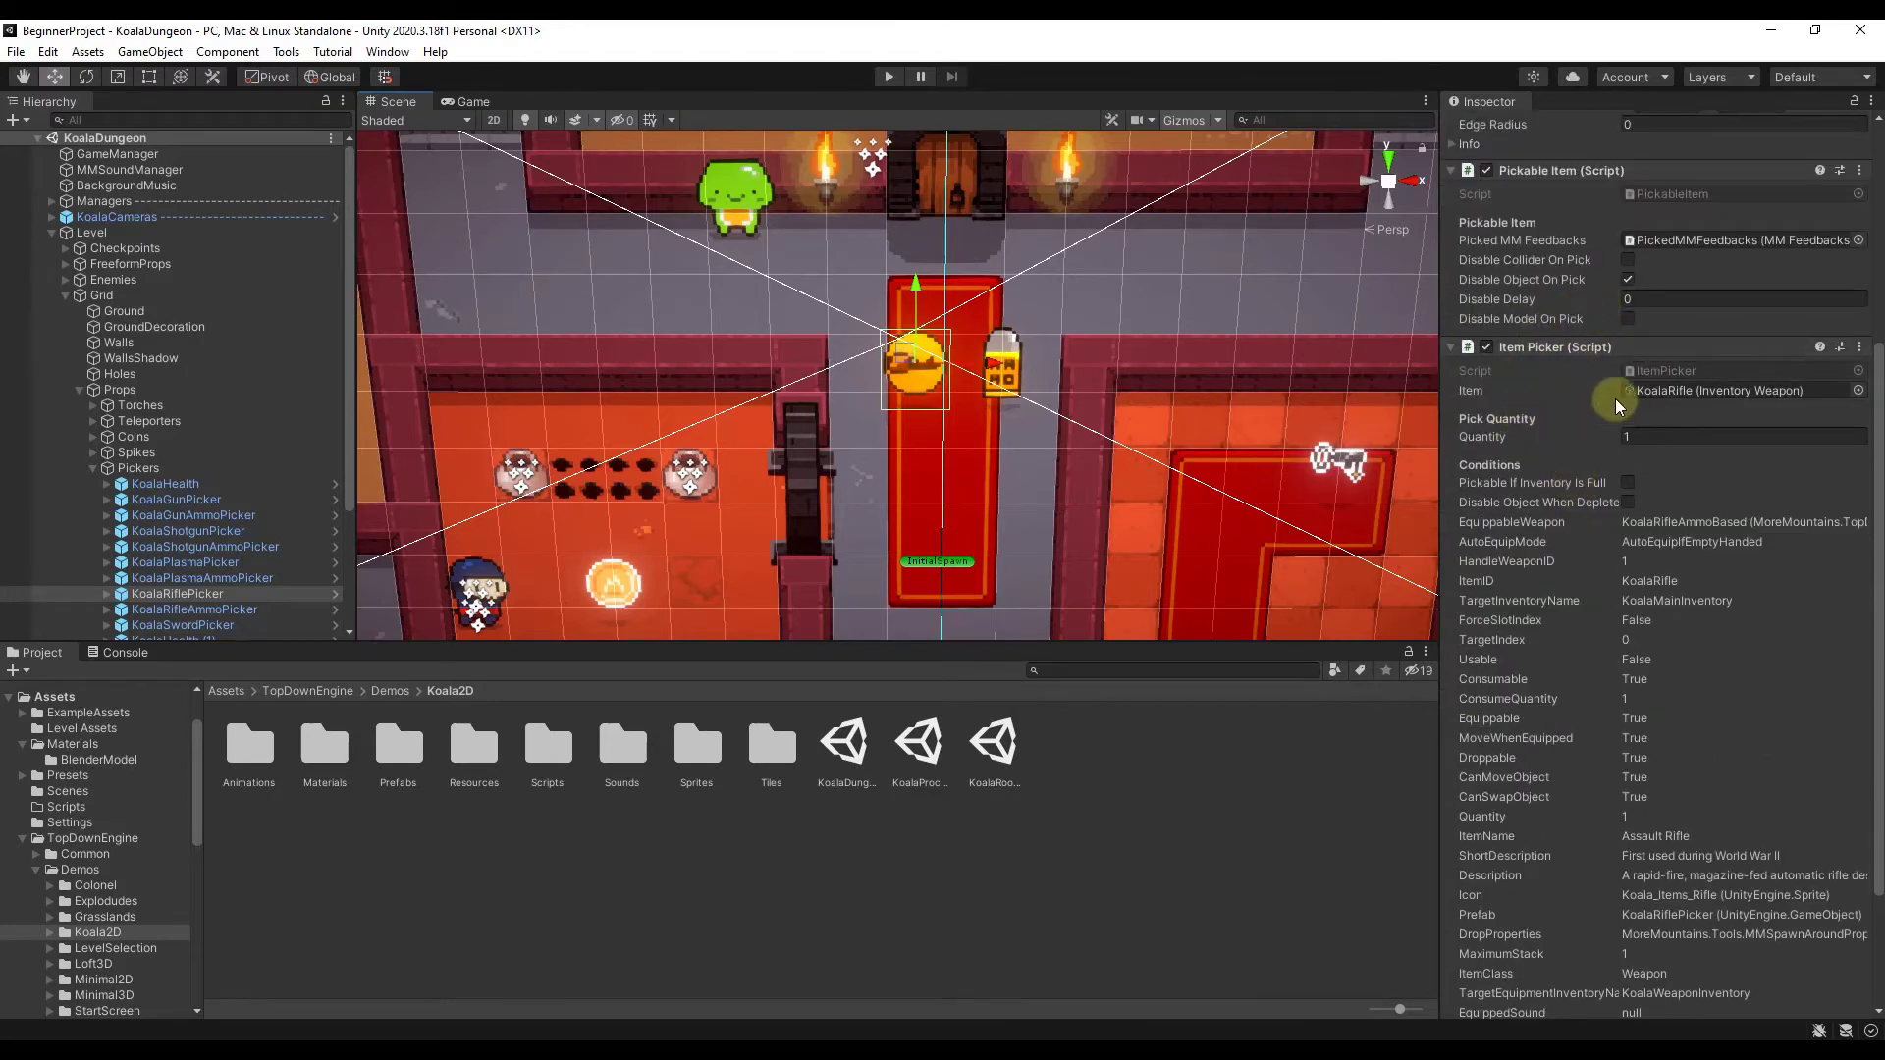
scroll(1594, 310, "up", 3)
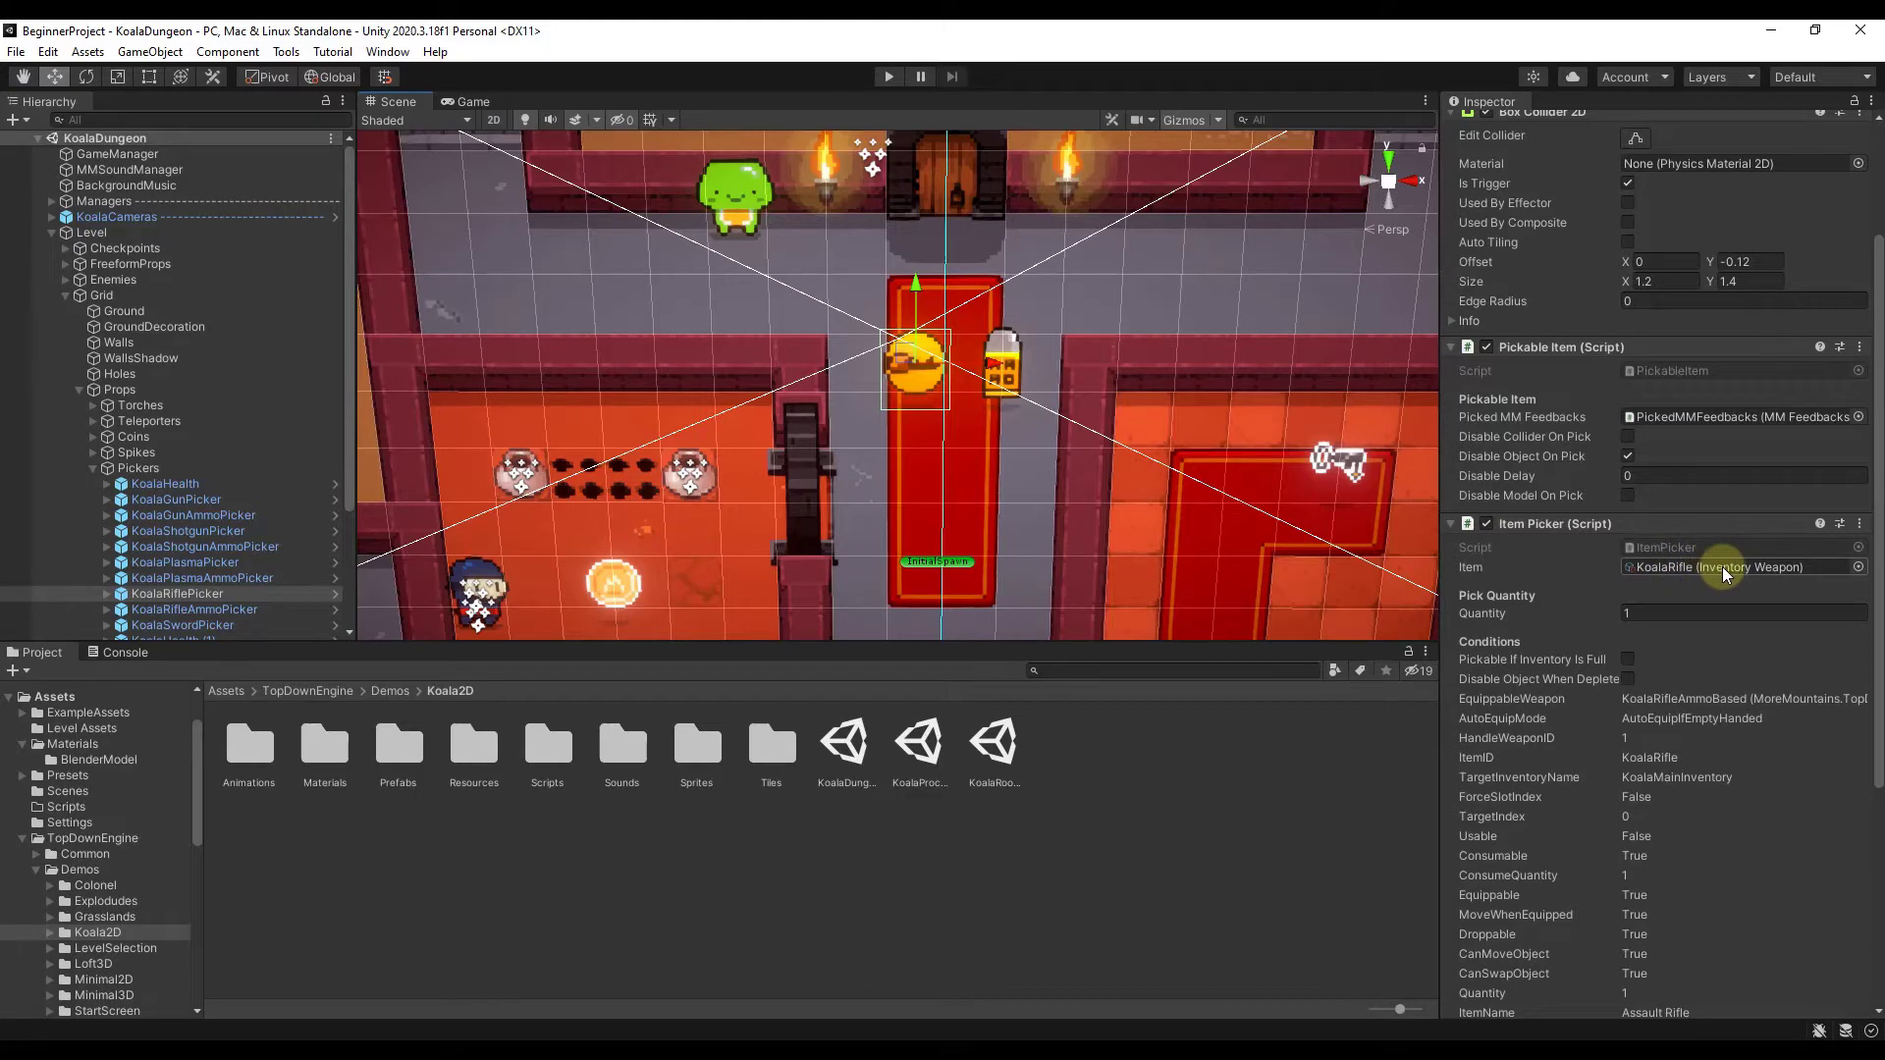
scroll(1614, 575, "down", 6)
scroll(1612, 575, "up", 6)
scroll(1610, 575, "up", 3)
scroll(1597, 586, "down", 3)
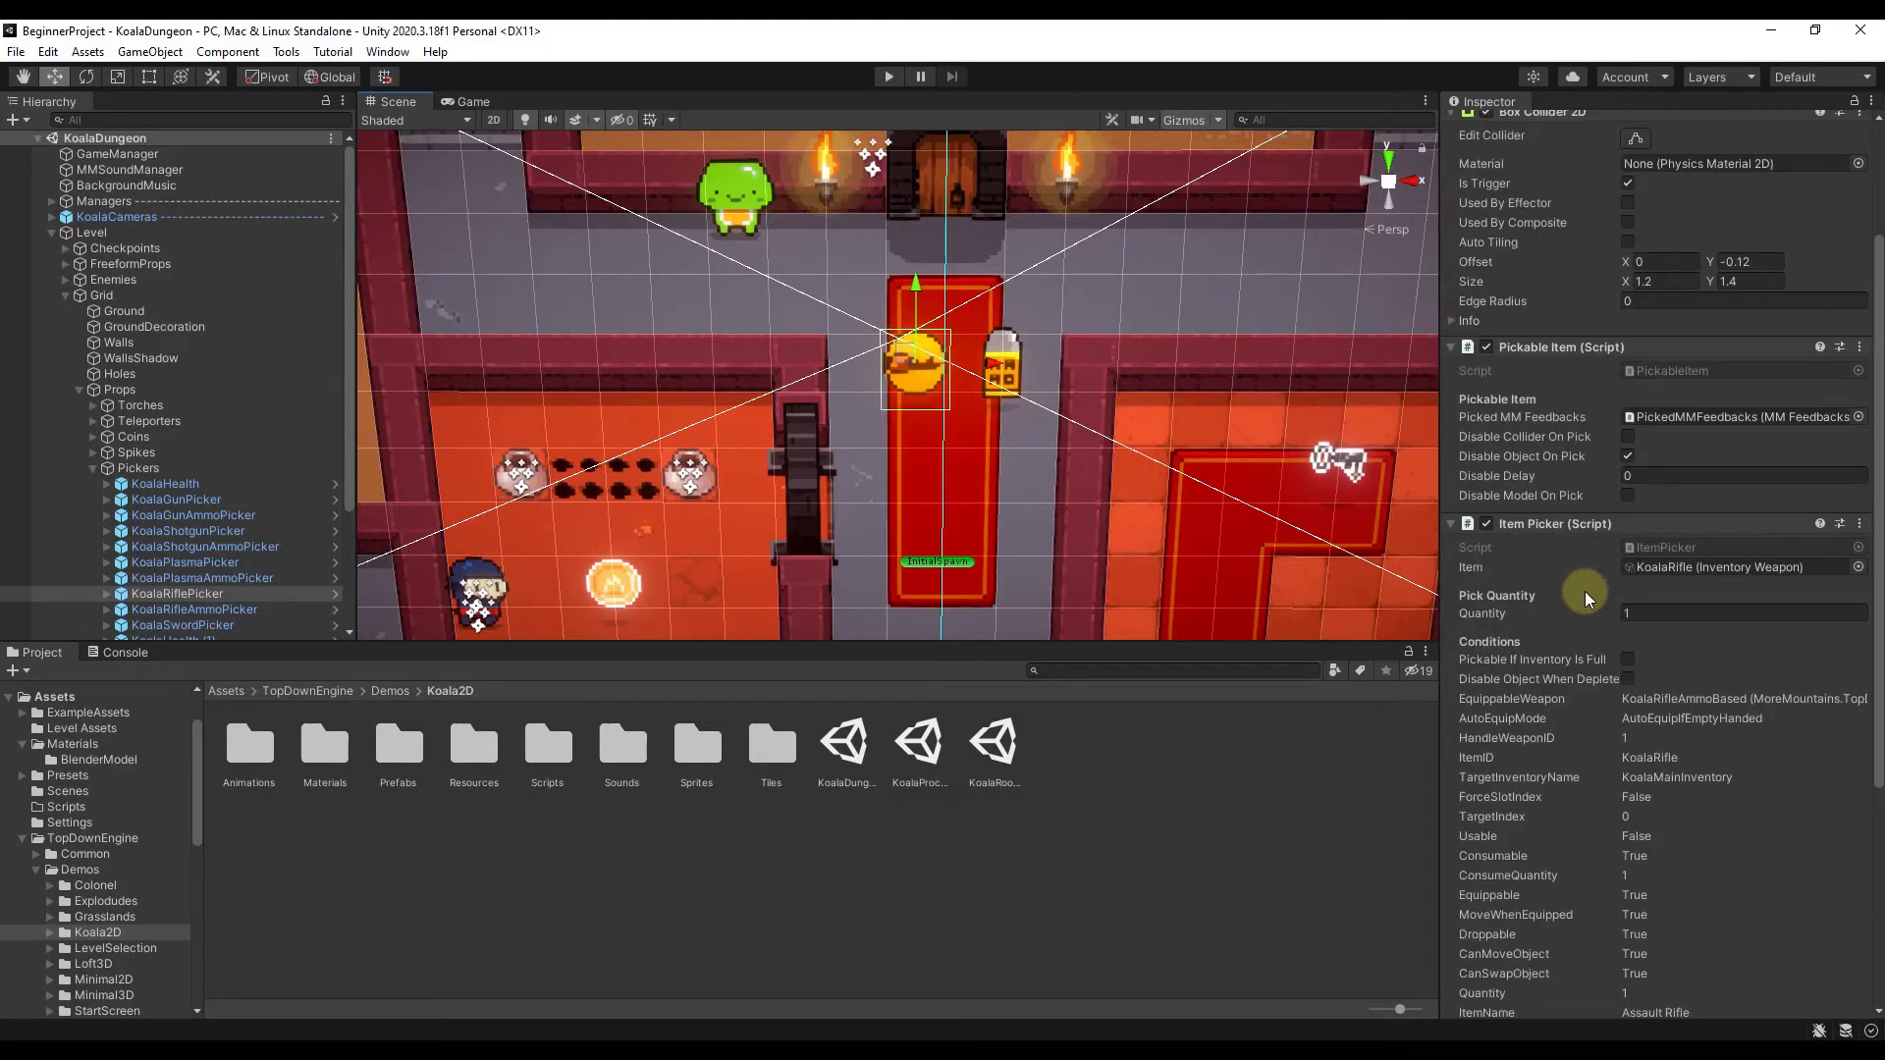
Select the rifle ammo pickup beside the rifle to inspect its Item Picker settings, and survey the surrounding dungeon rooms
left_click(1012, 373)
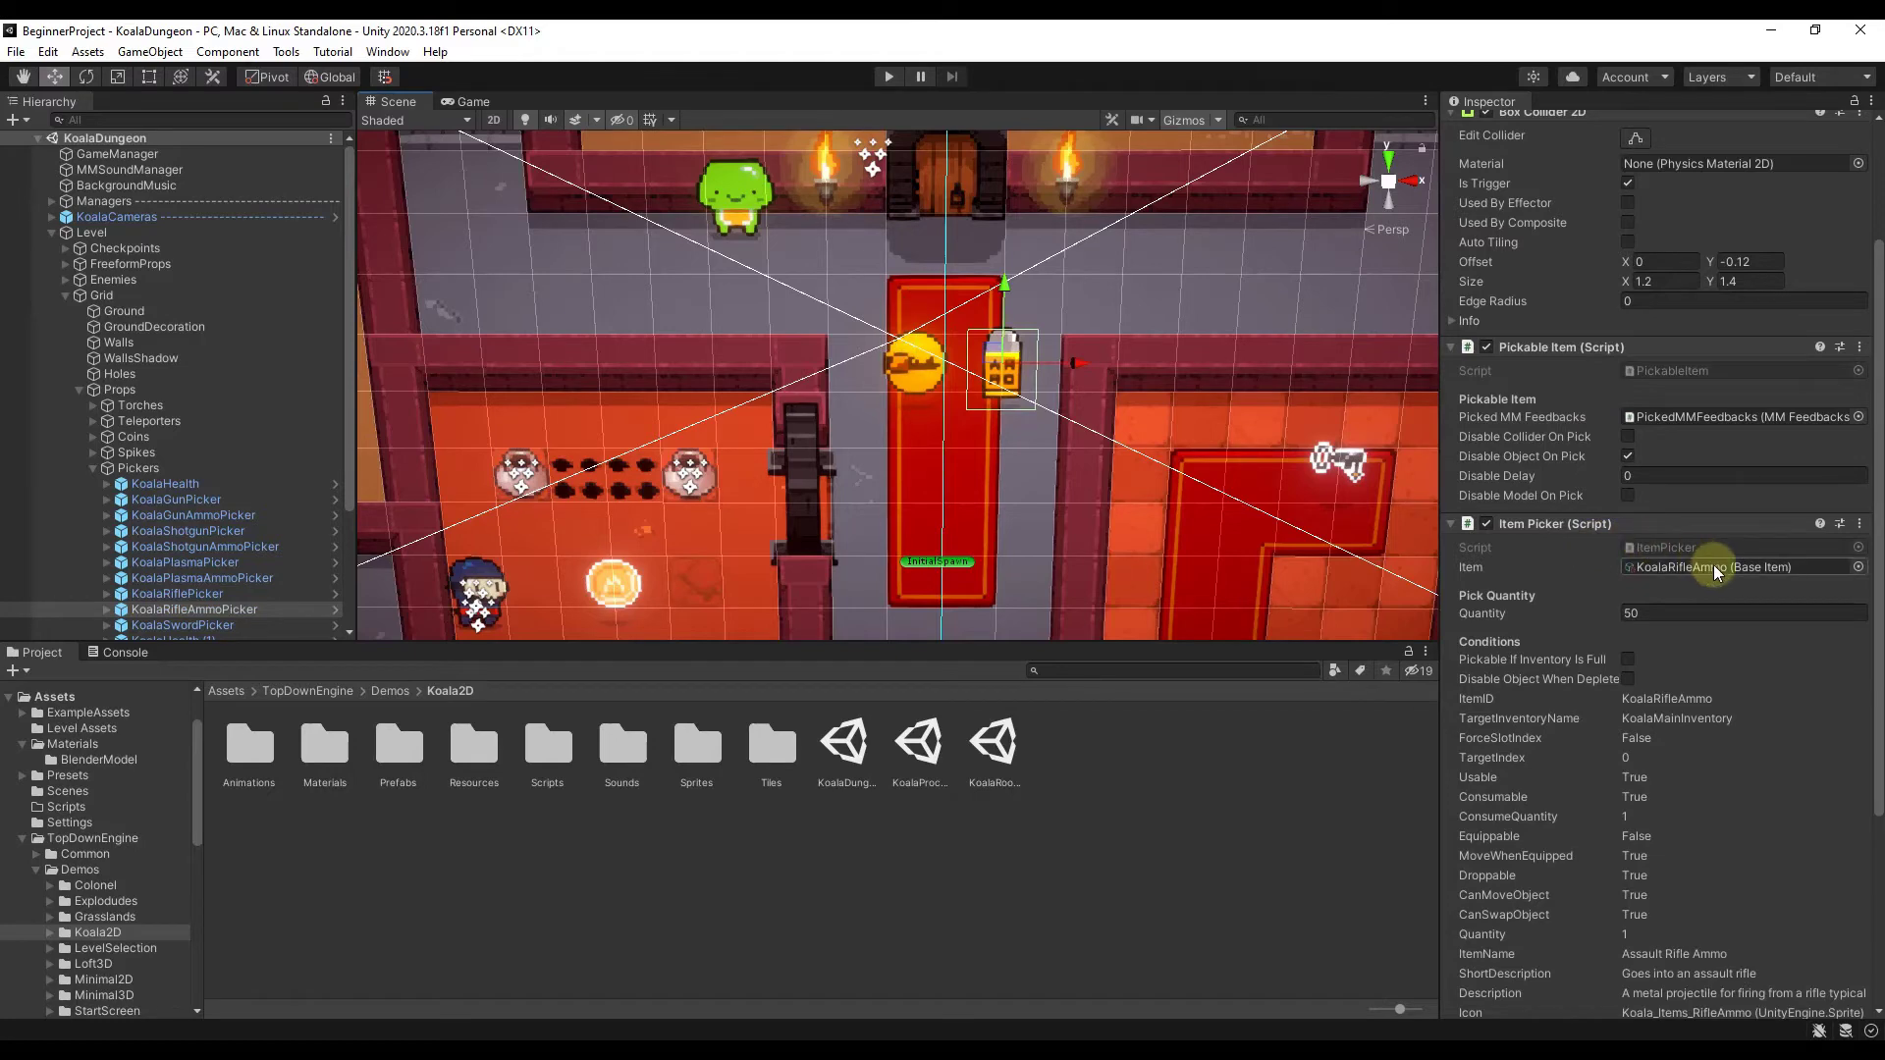
mouse_move(1034, 407)
right_mouse_down()
mouse_move(1051, 420)
mouse_move(1049, 385)
mouse_move(1029, 383)
right_mouse_up()
key("s")
scroll(1030, 383, "up", 7)
scroll(1030, 383, "down", 2)
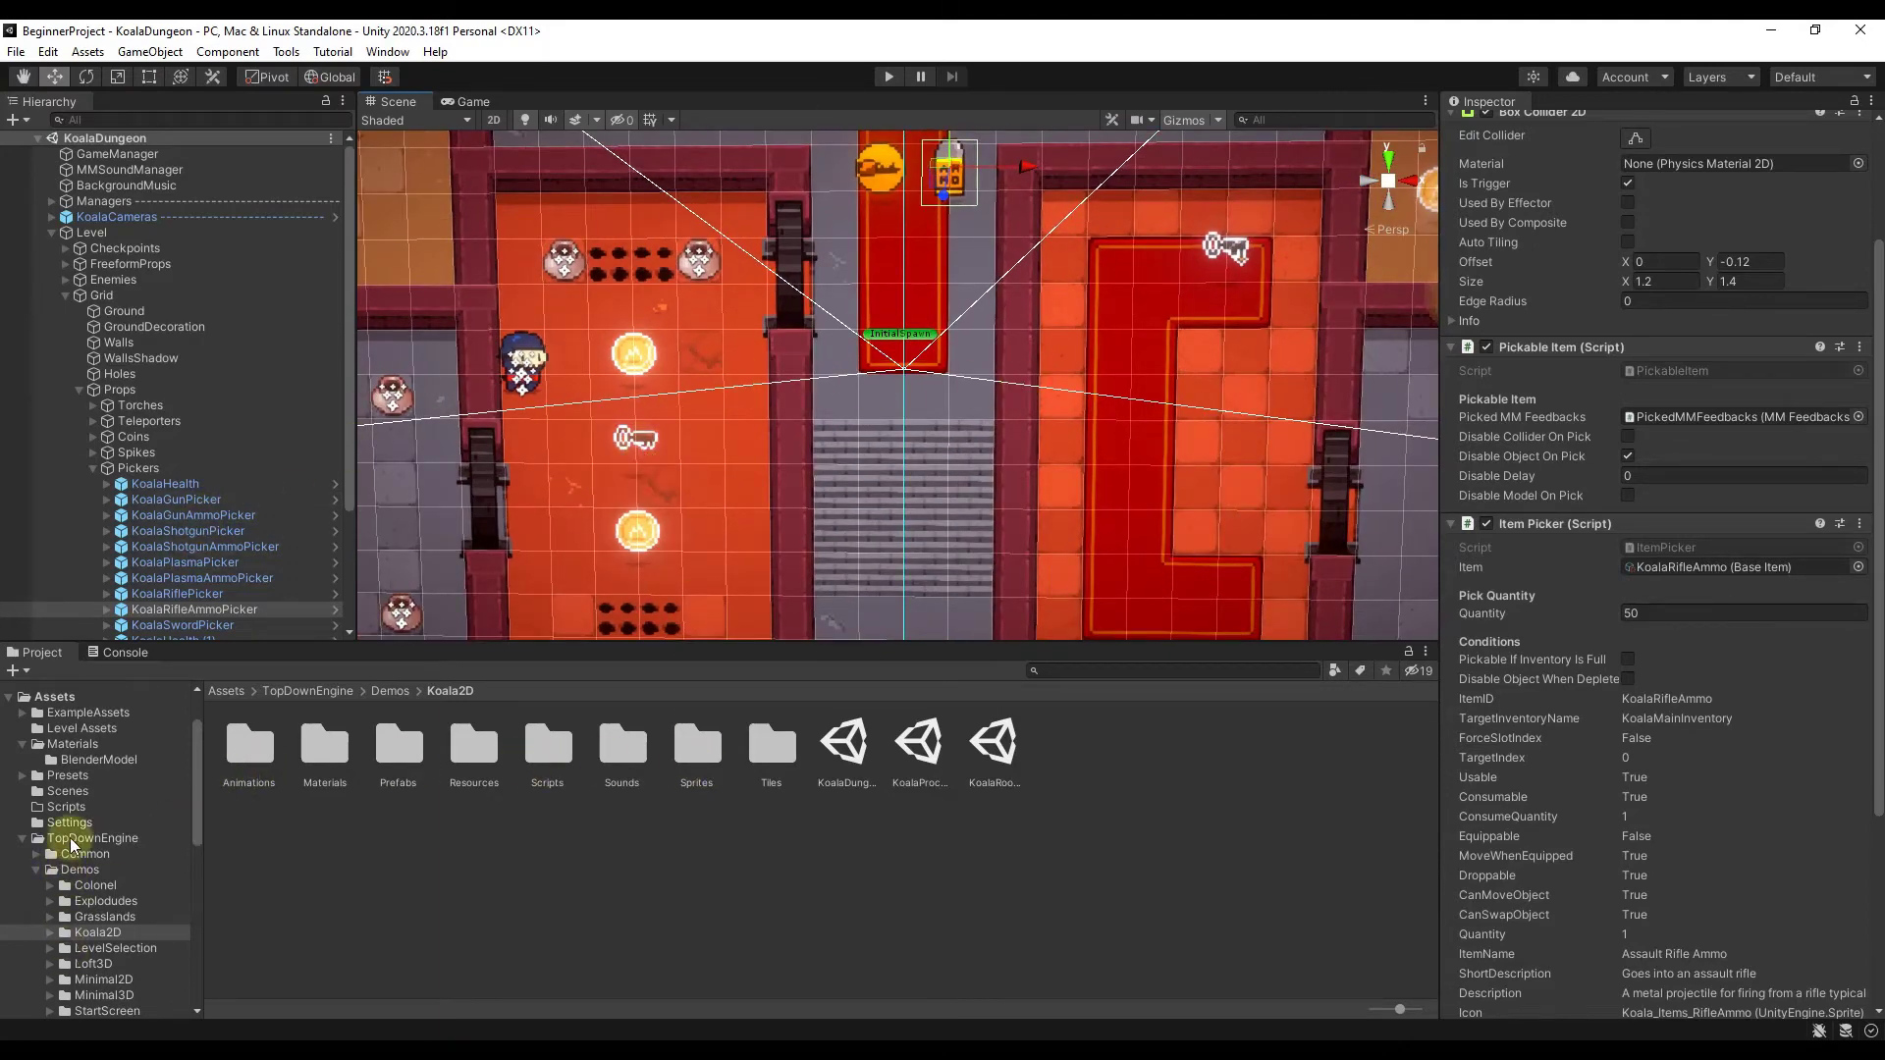
Collapse the Demos and ThirdParty folders, open TopDownEngine's Common Scripts folder and search the assets for itempicker
left_click(39, 870)
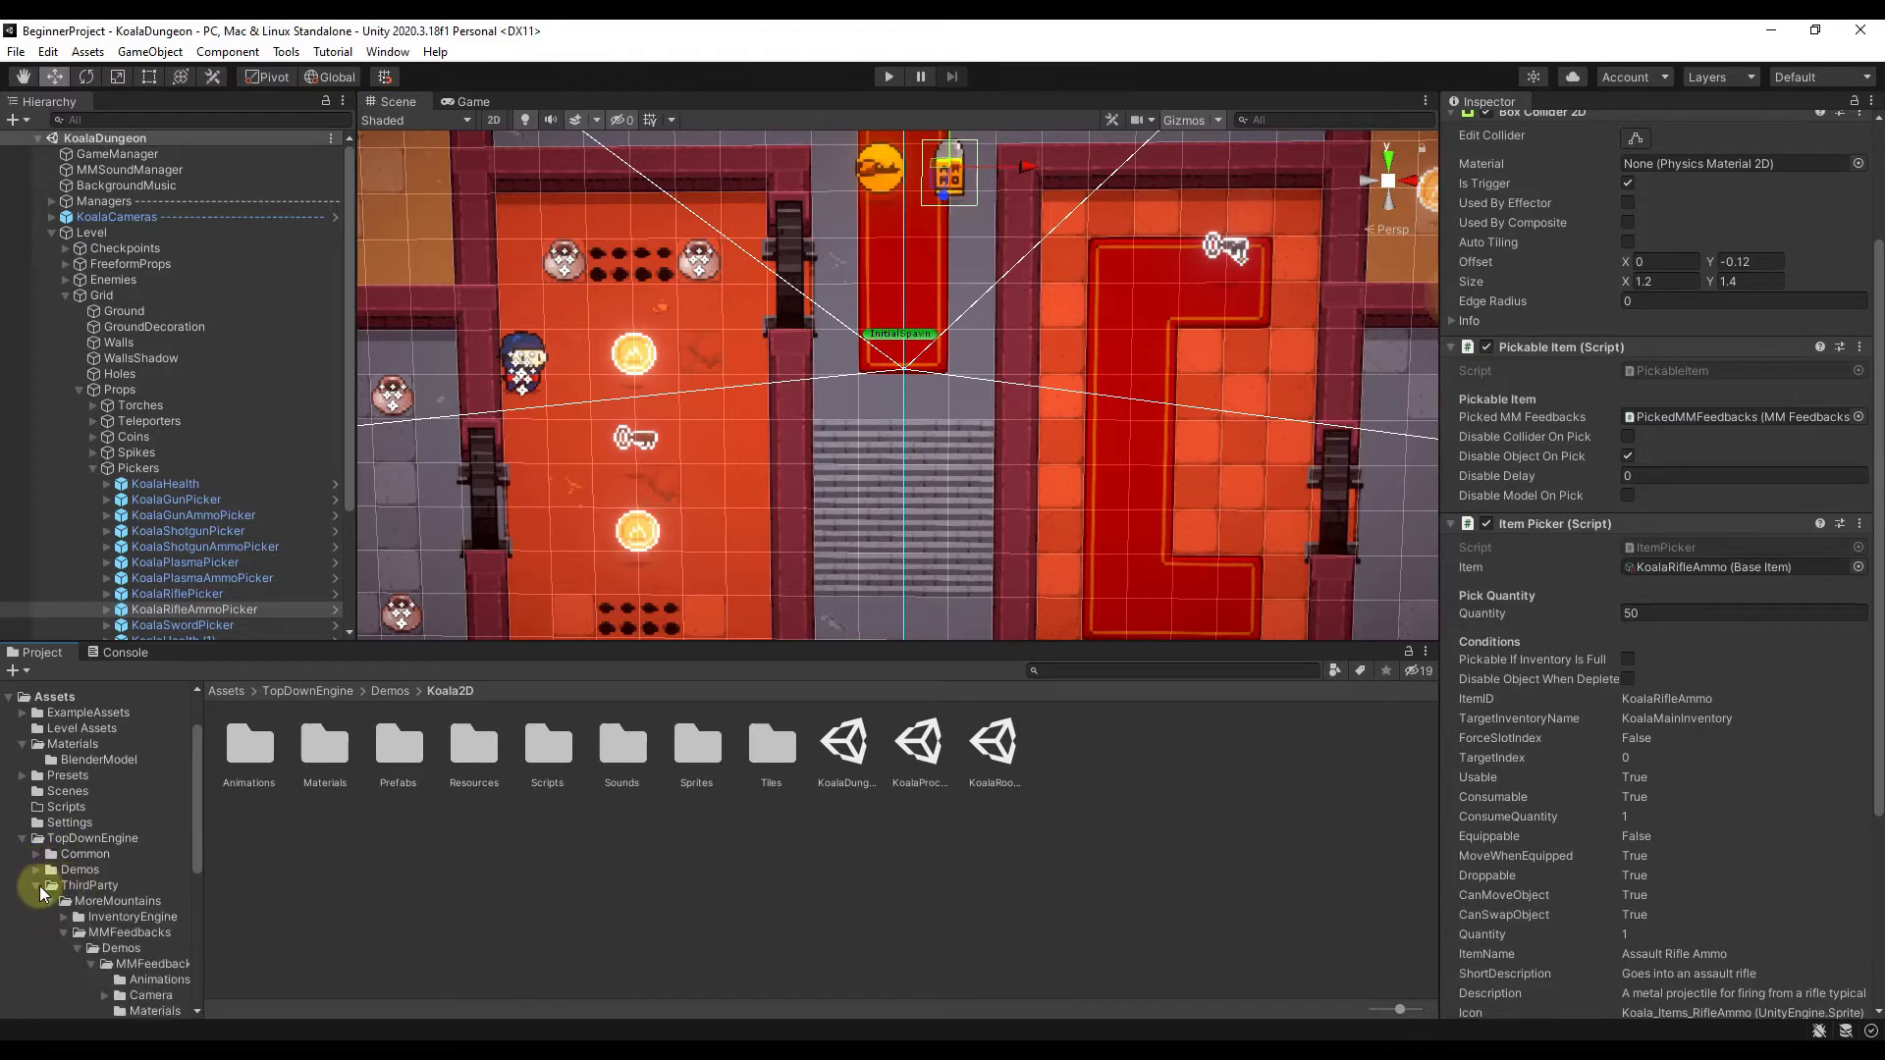
left_click(39, 886)
left_click(69, 924)
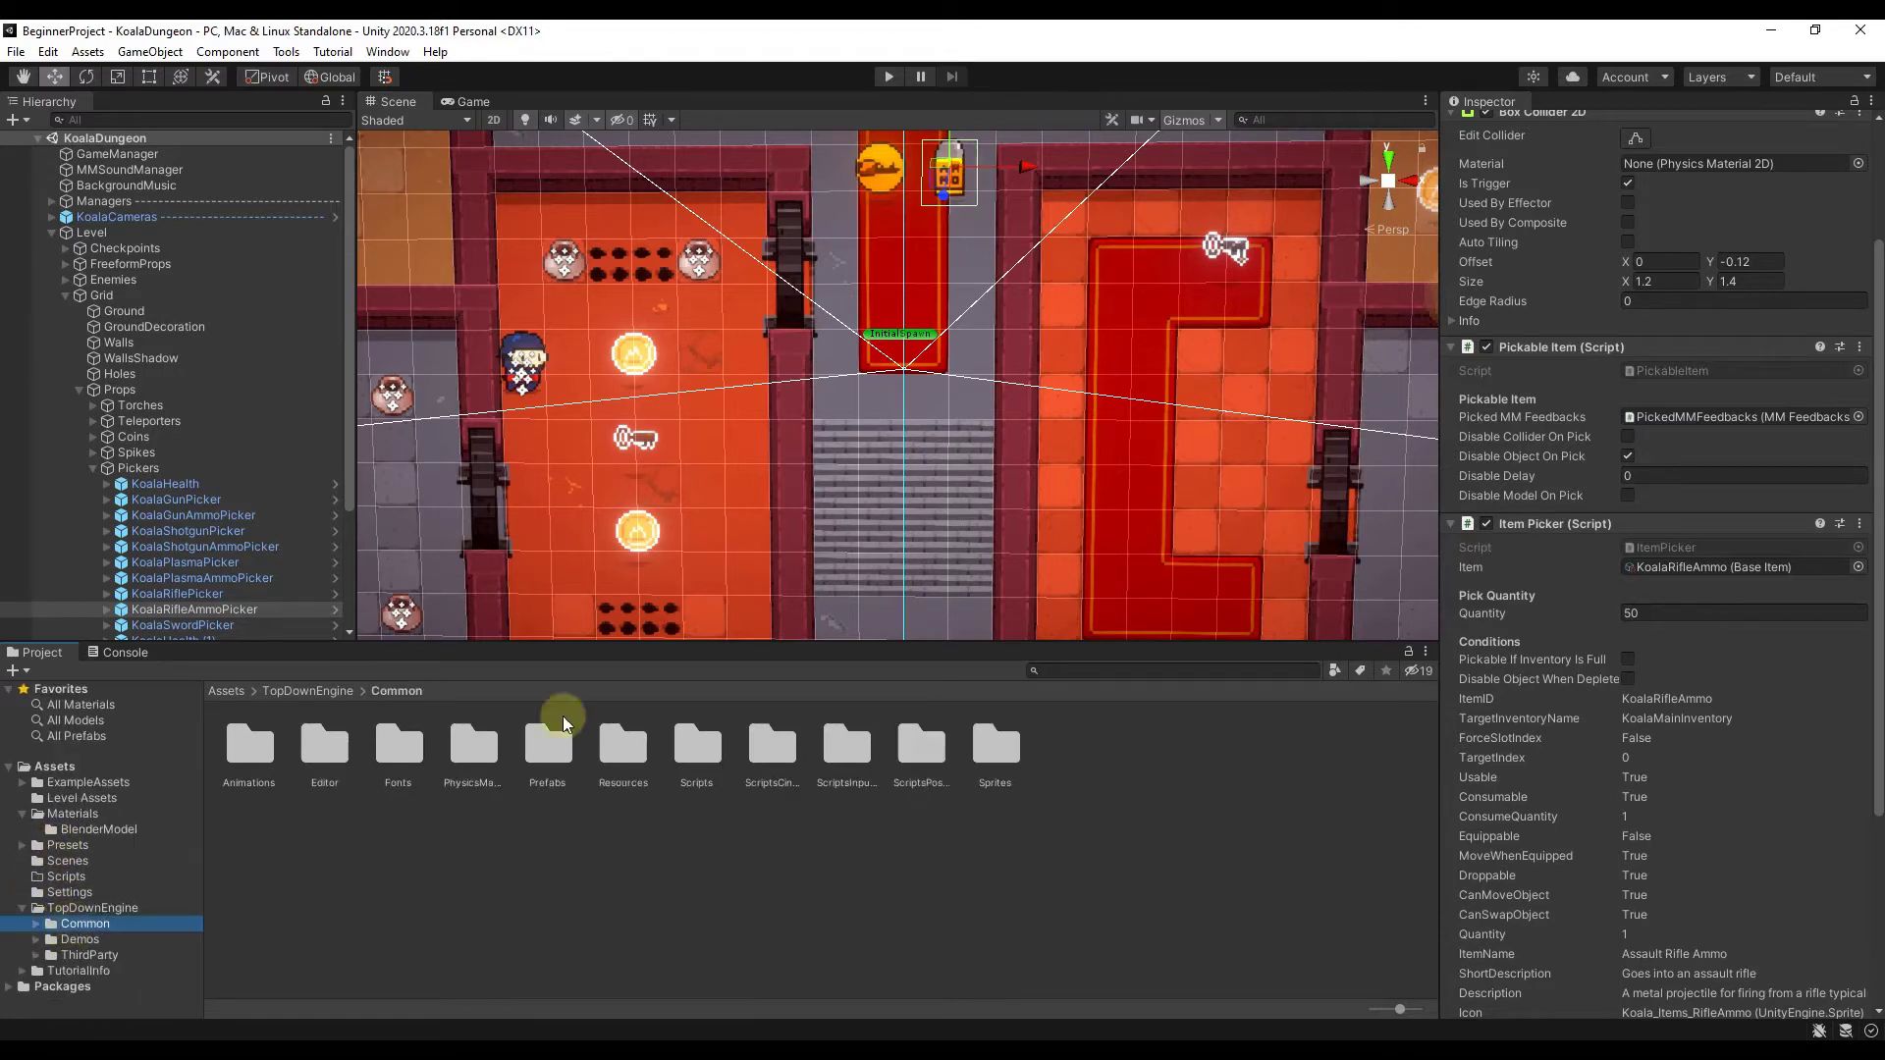
double_click(696, 746)
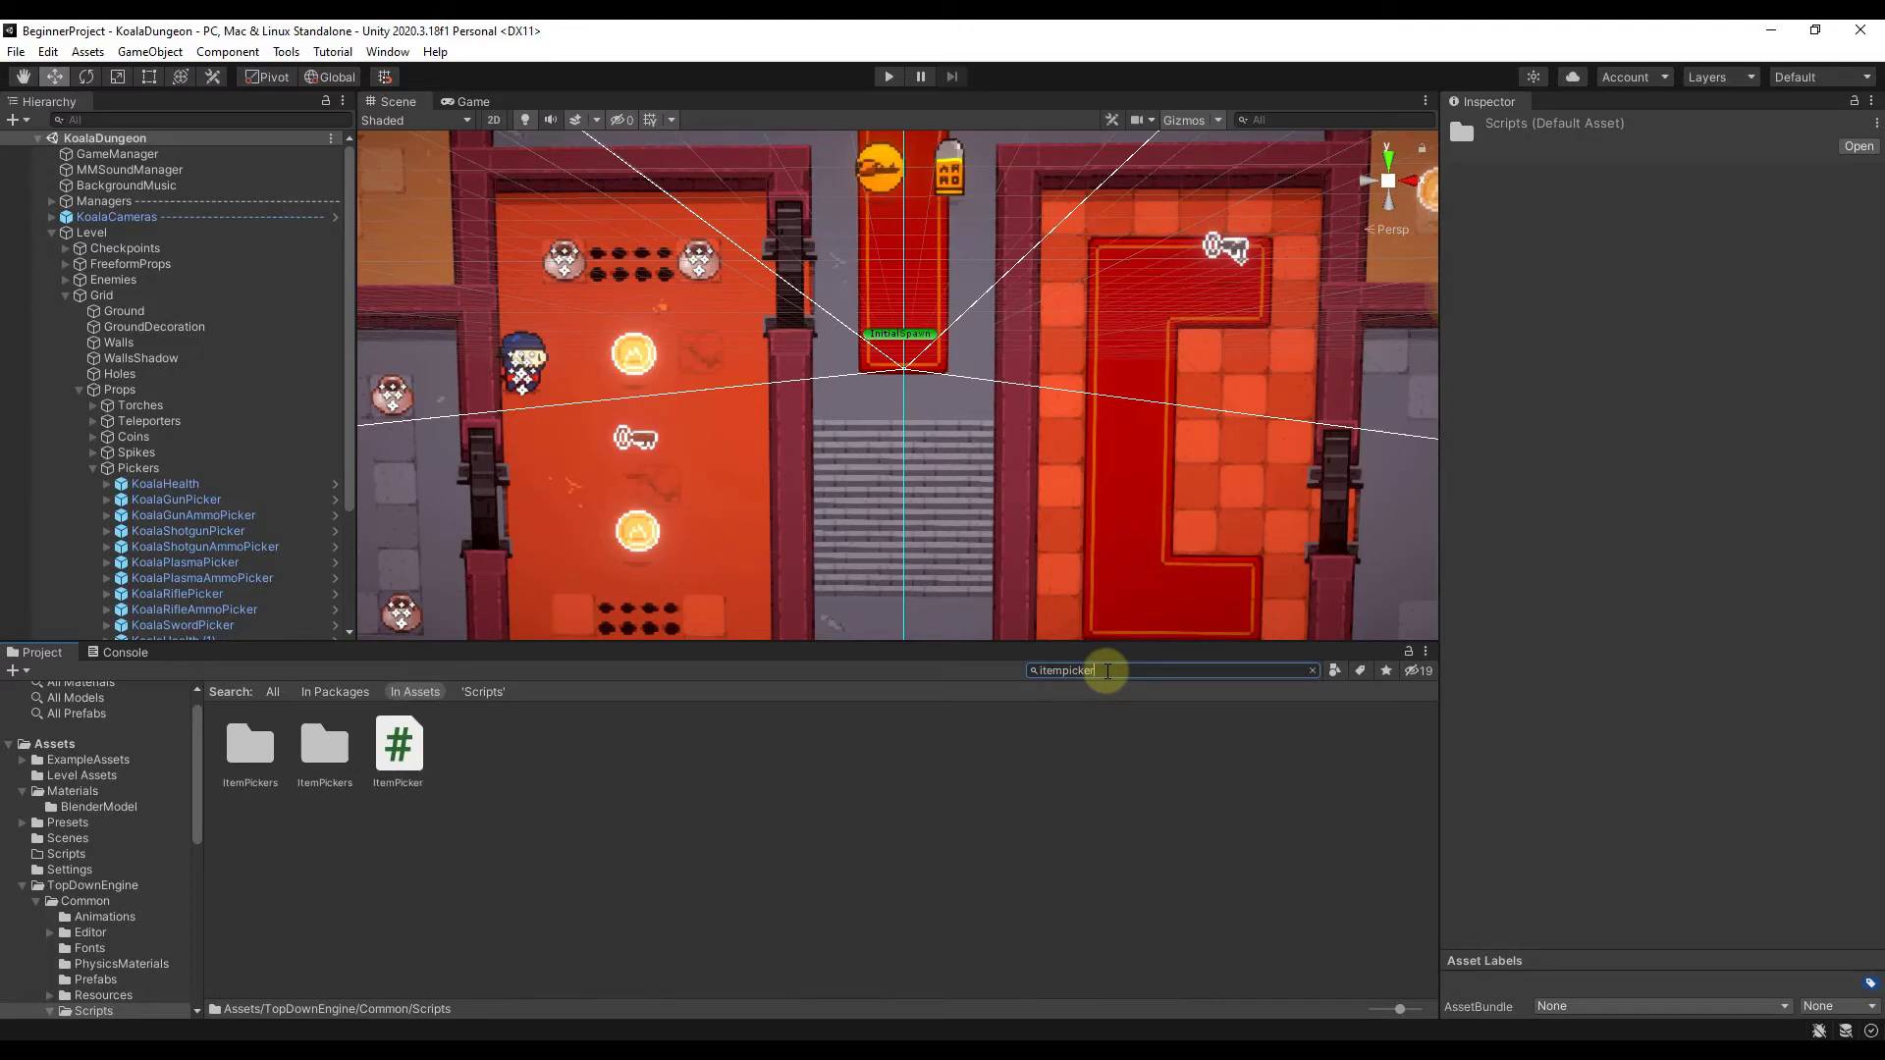
Select the ItemPicker script and read through its code preview
left_click(397, 746)
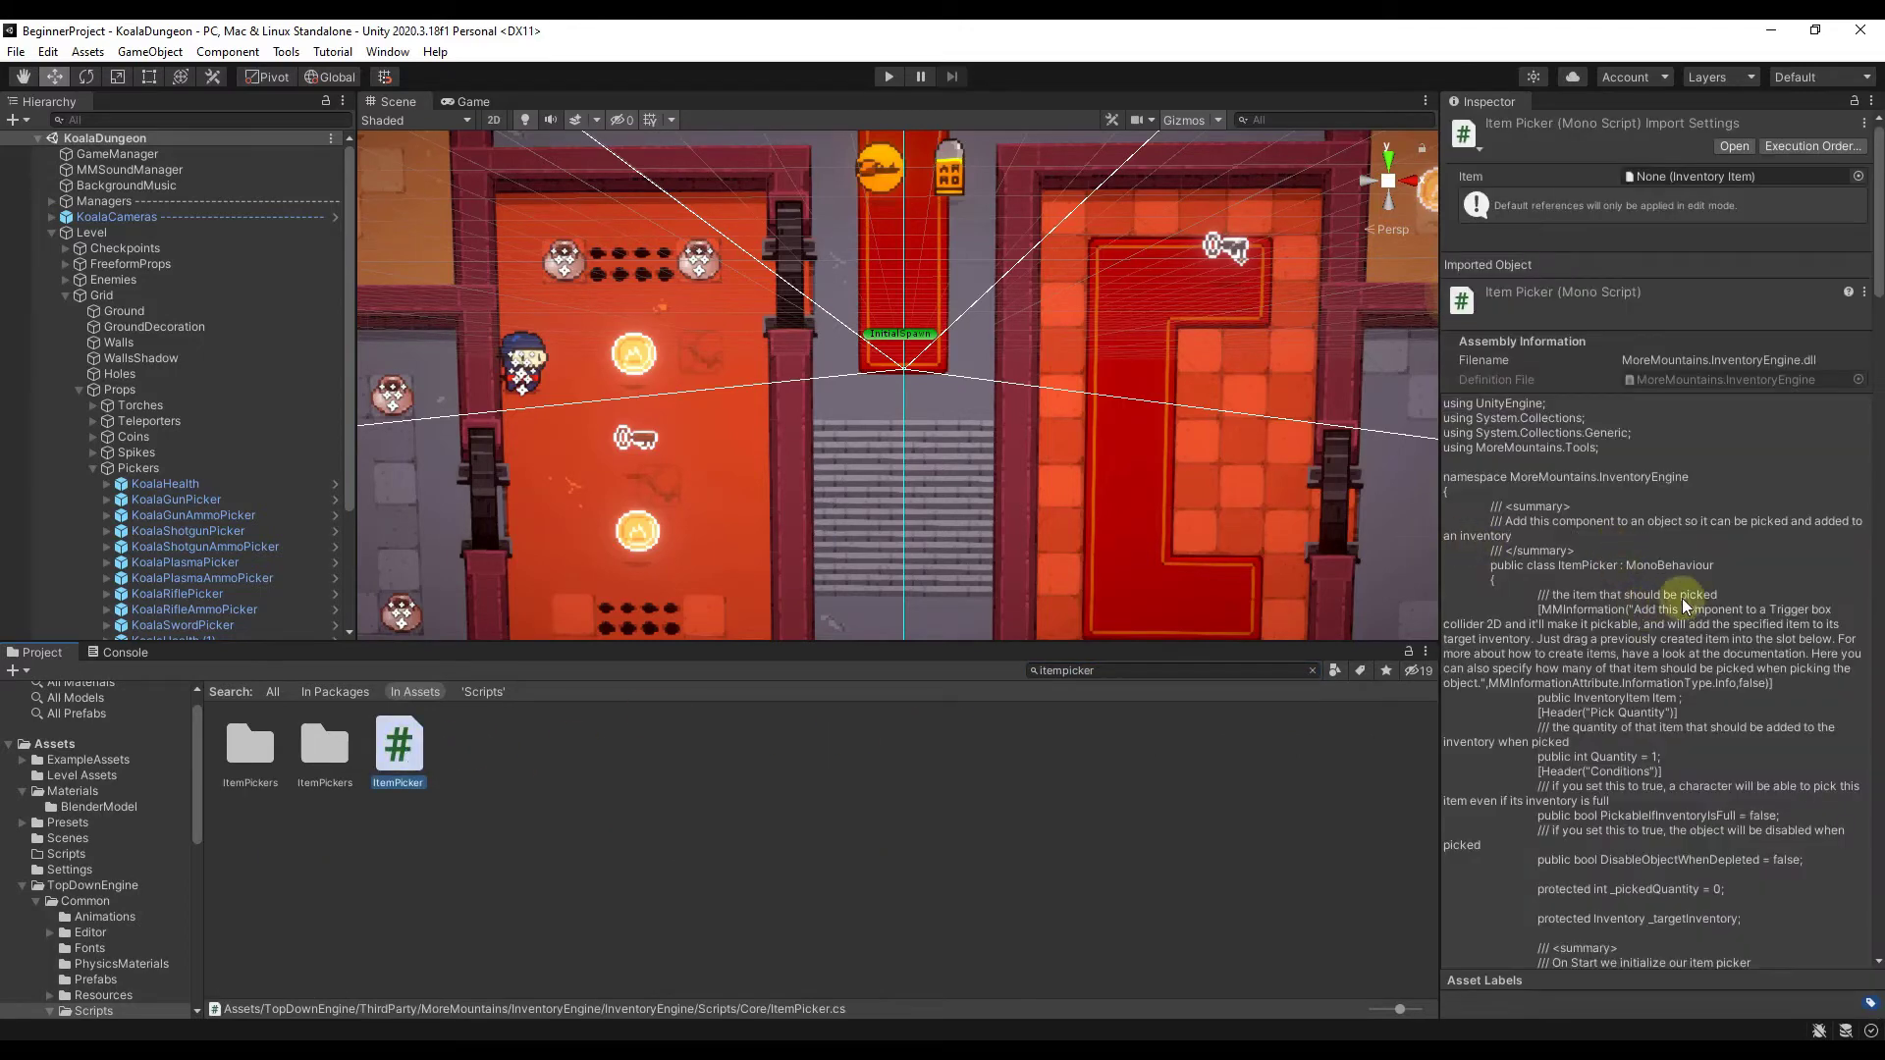
scroll(1680, 600, "down", 3)
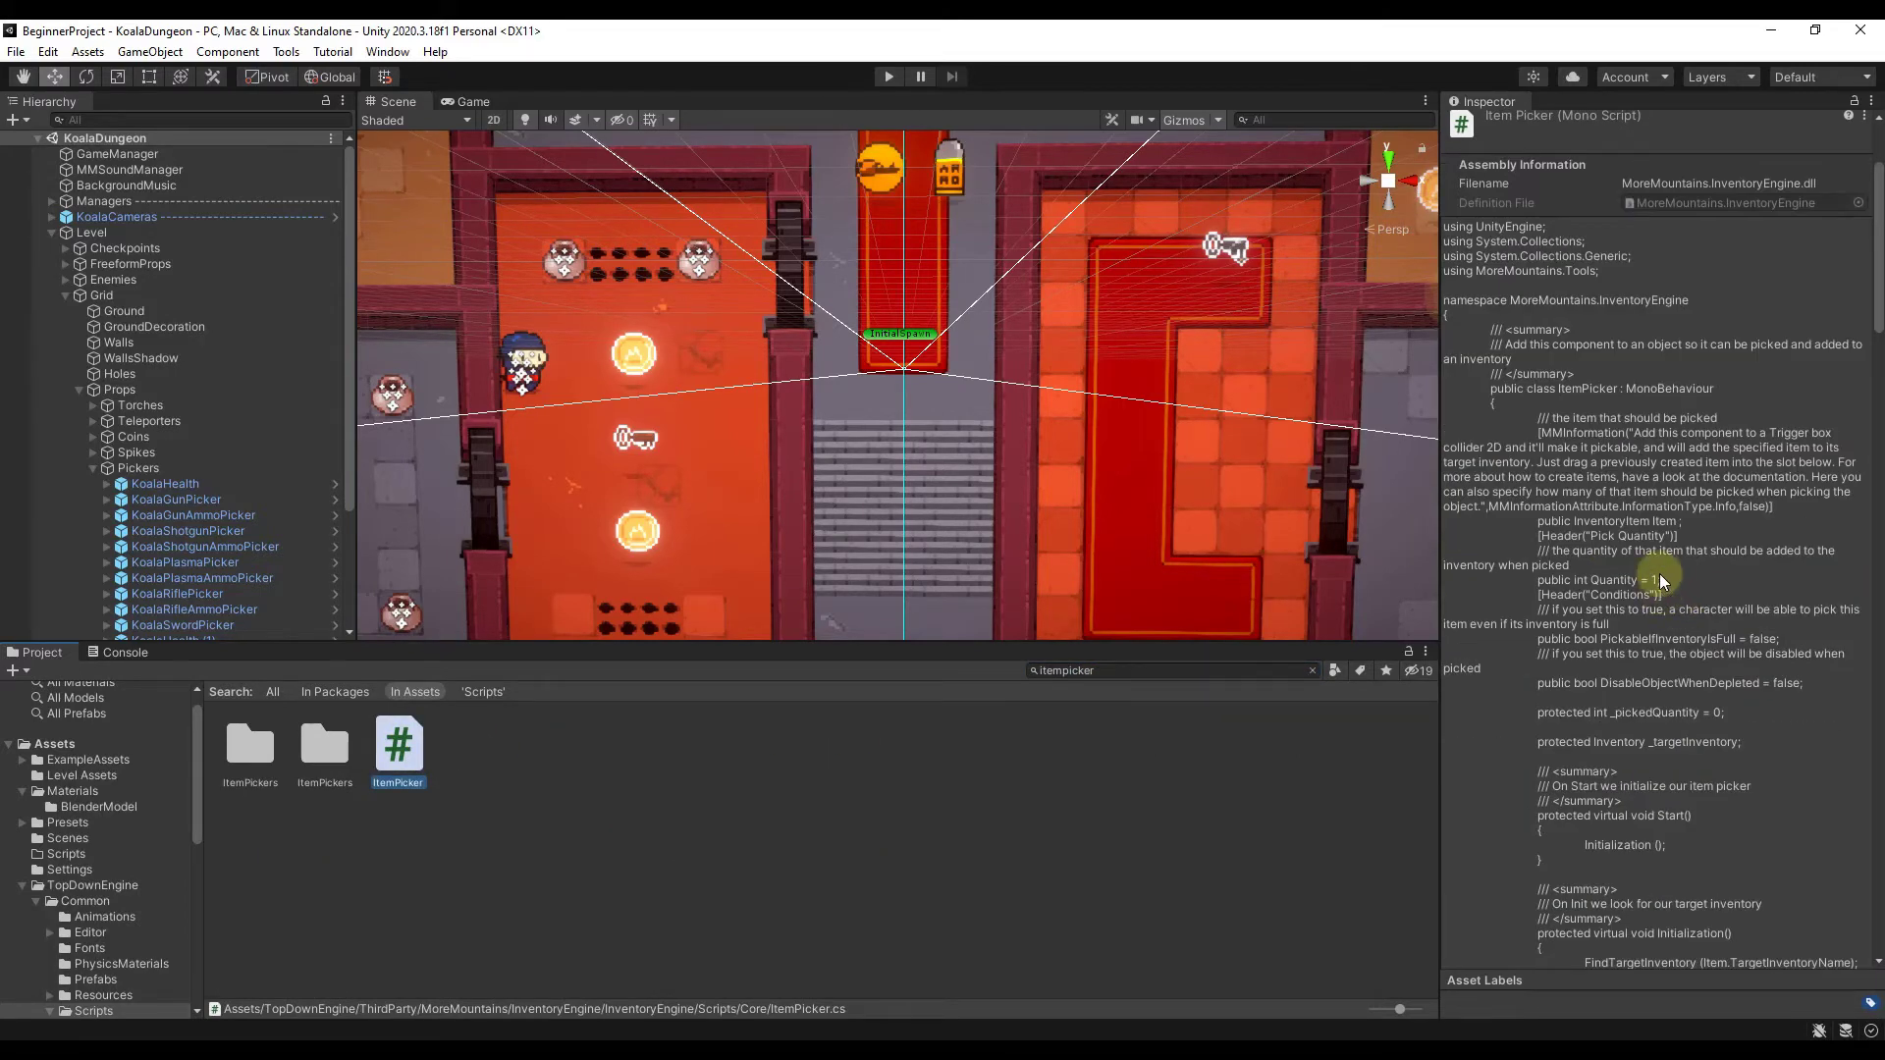
scroll(1660, 580, "down", 6)
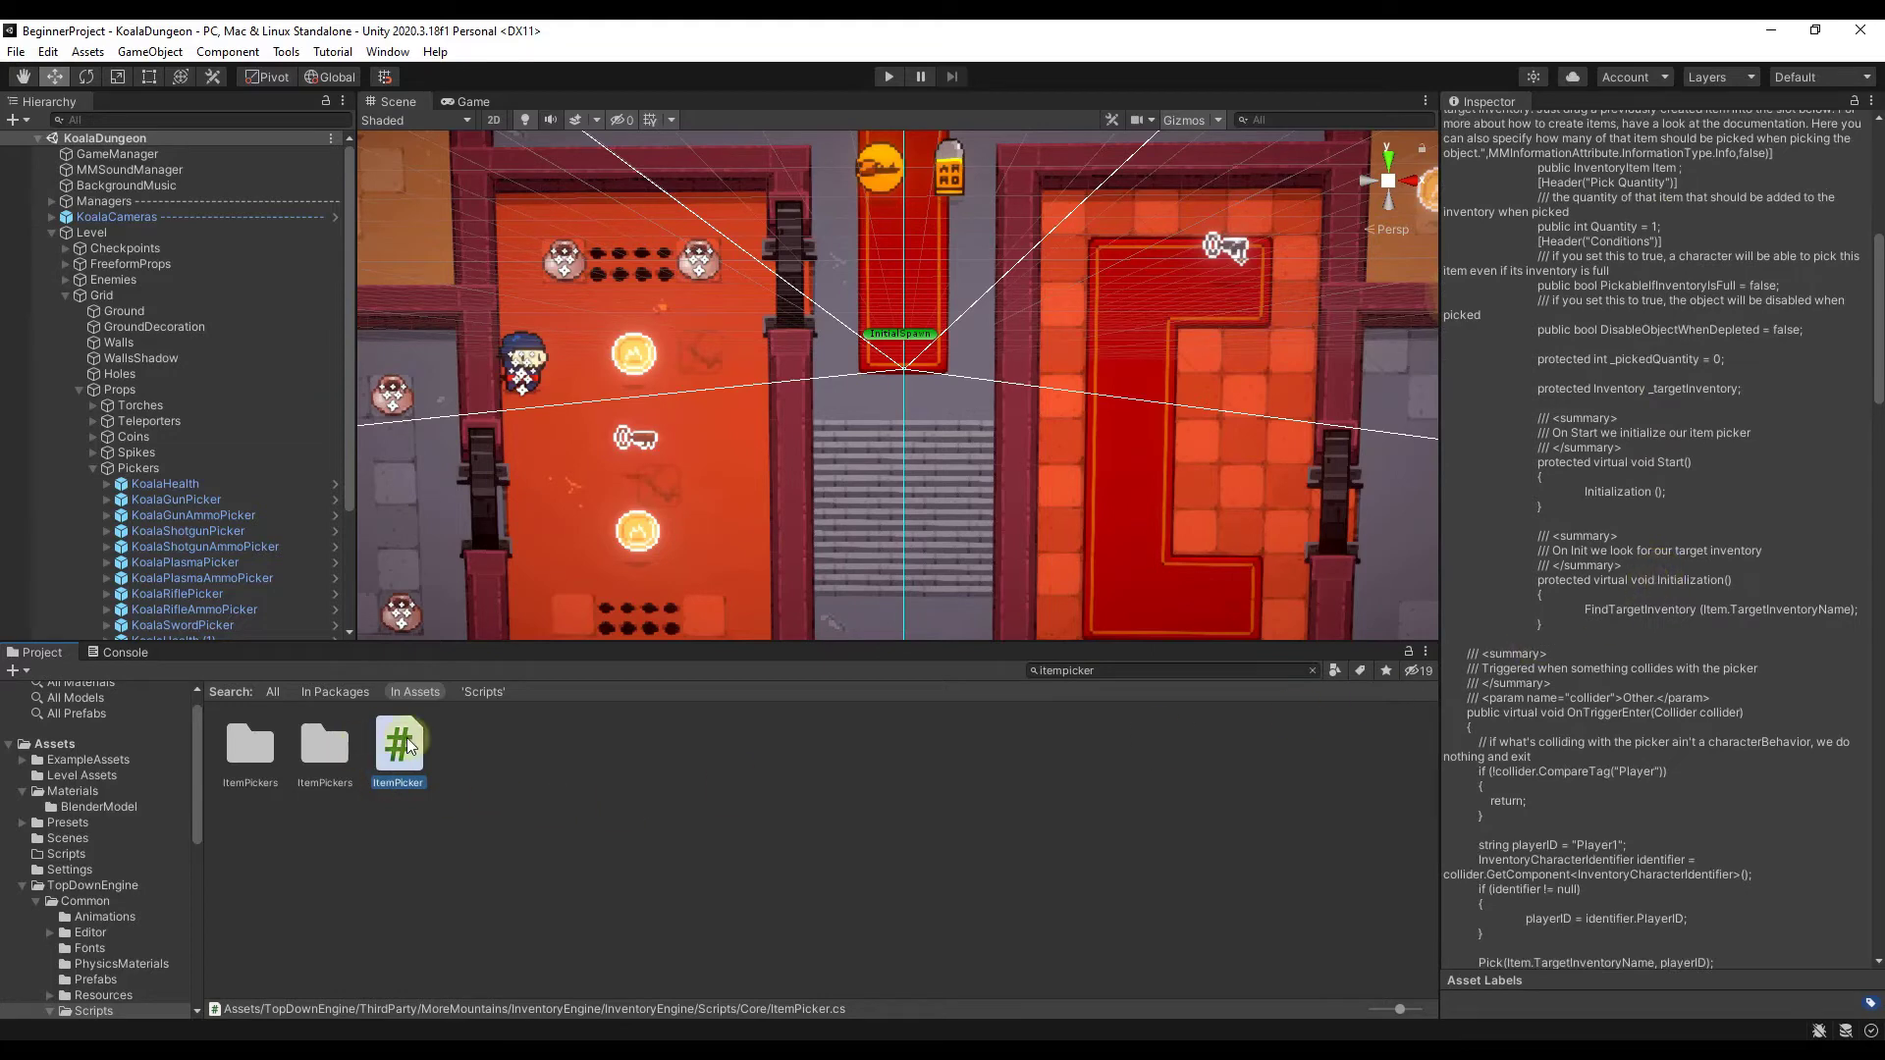
scroll(1606, 491, "up", 9)
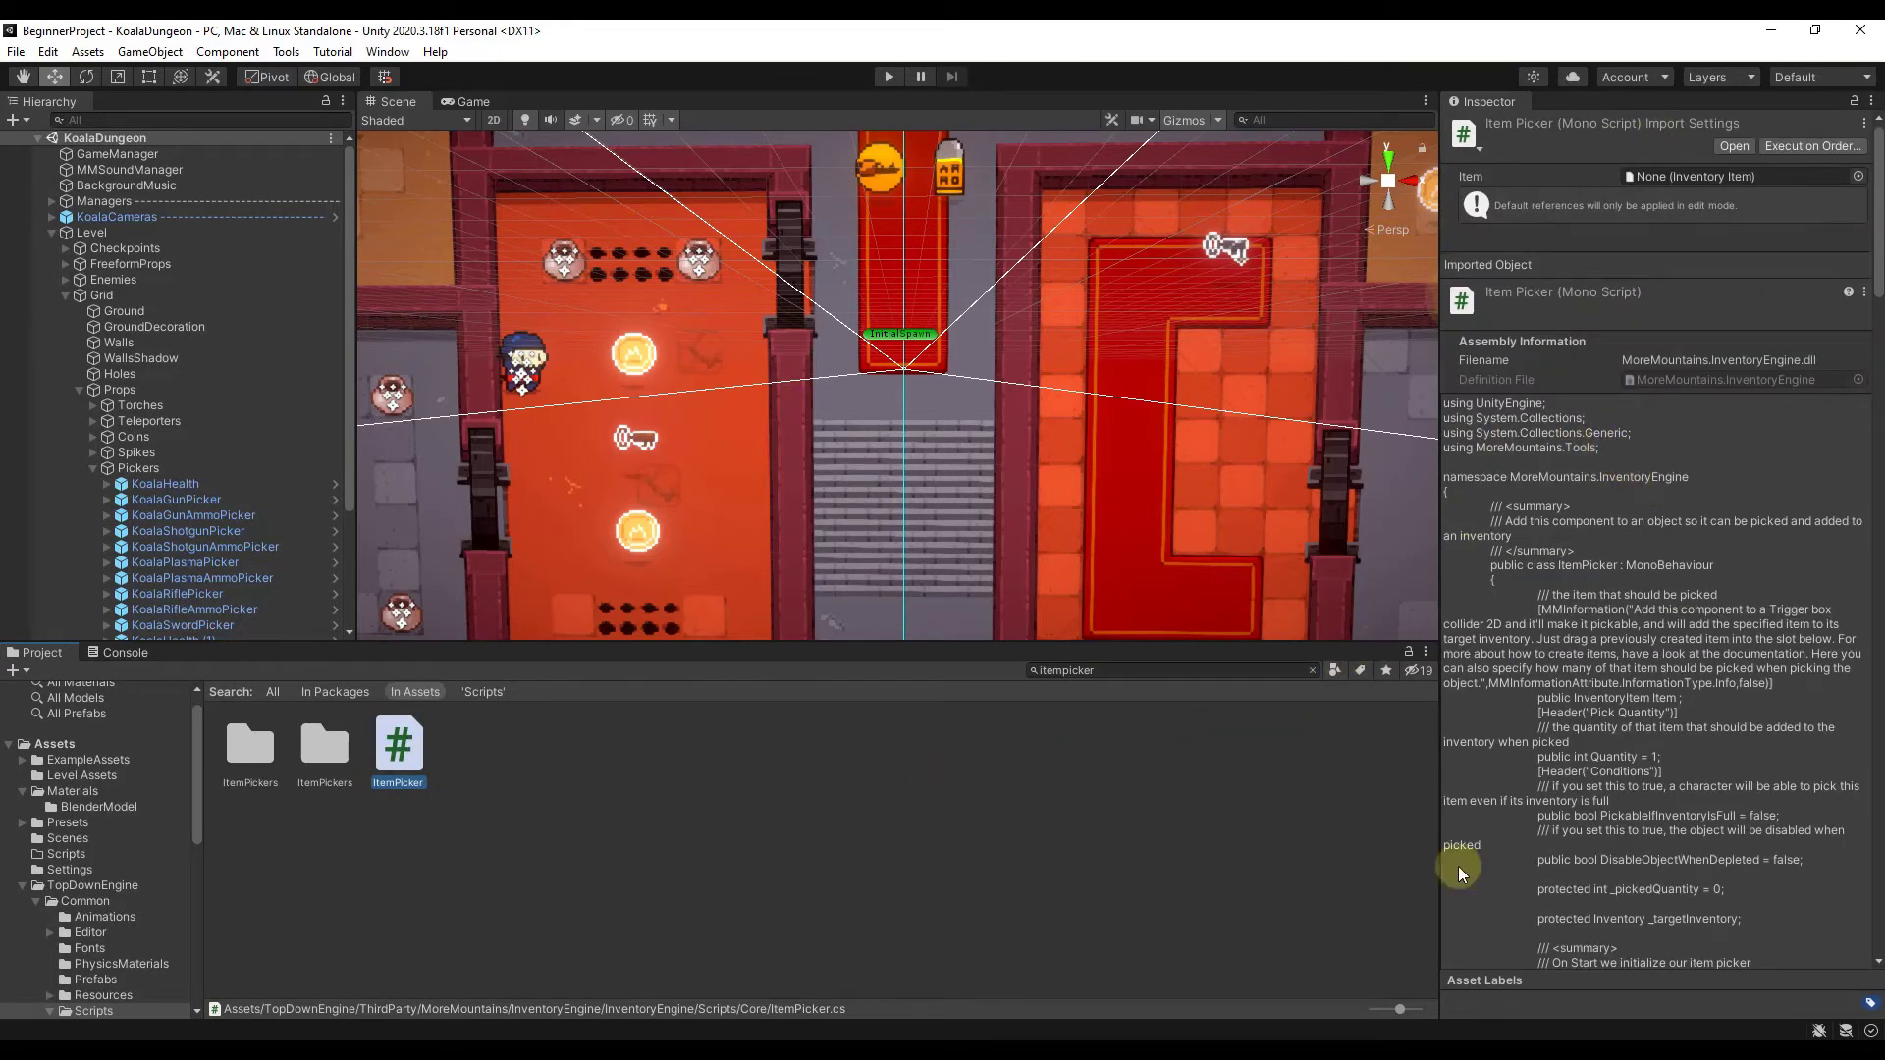
Switch to the browser's "How to create a Character?" YouTube tutorial, skip the ad and pause the video at about 8:31
left_click(1482, 1038)
left_click(847, 29)
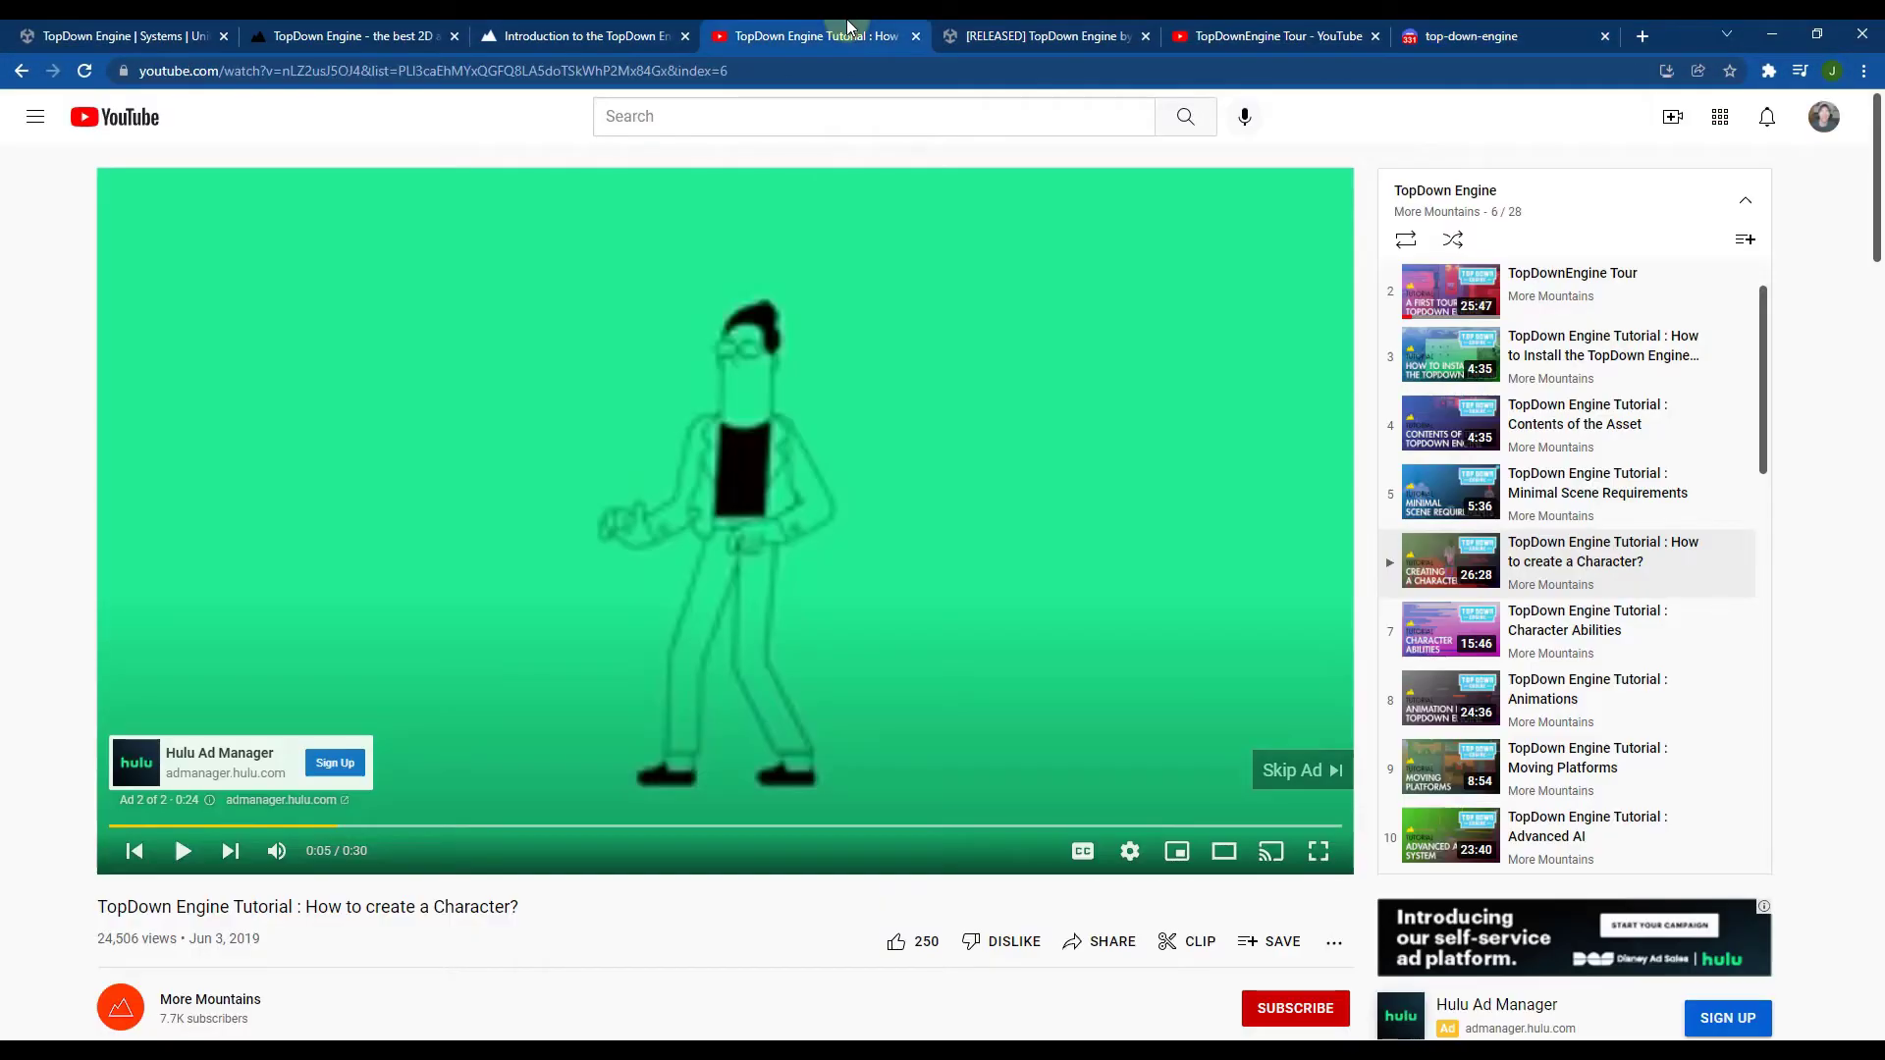
left_click(1337, 786)
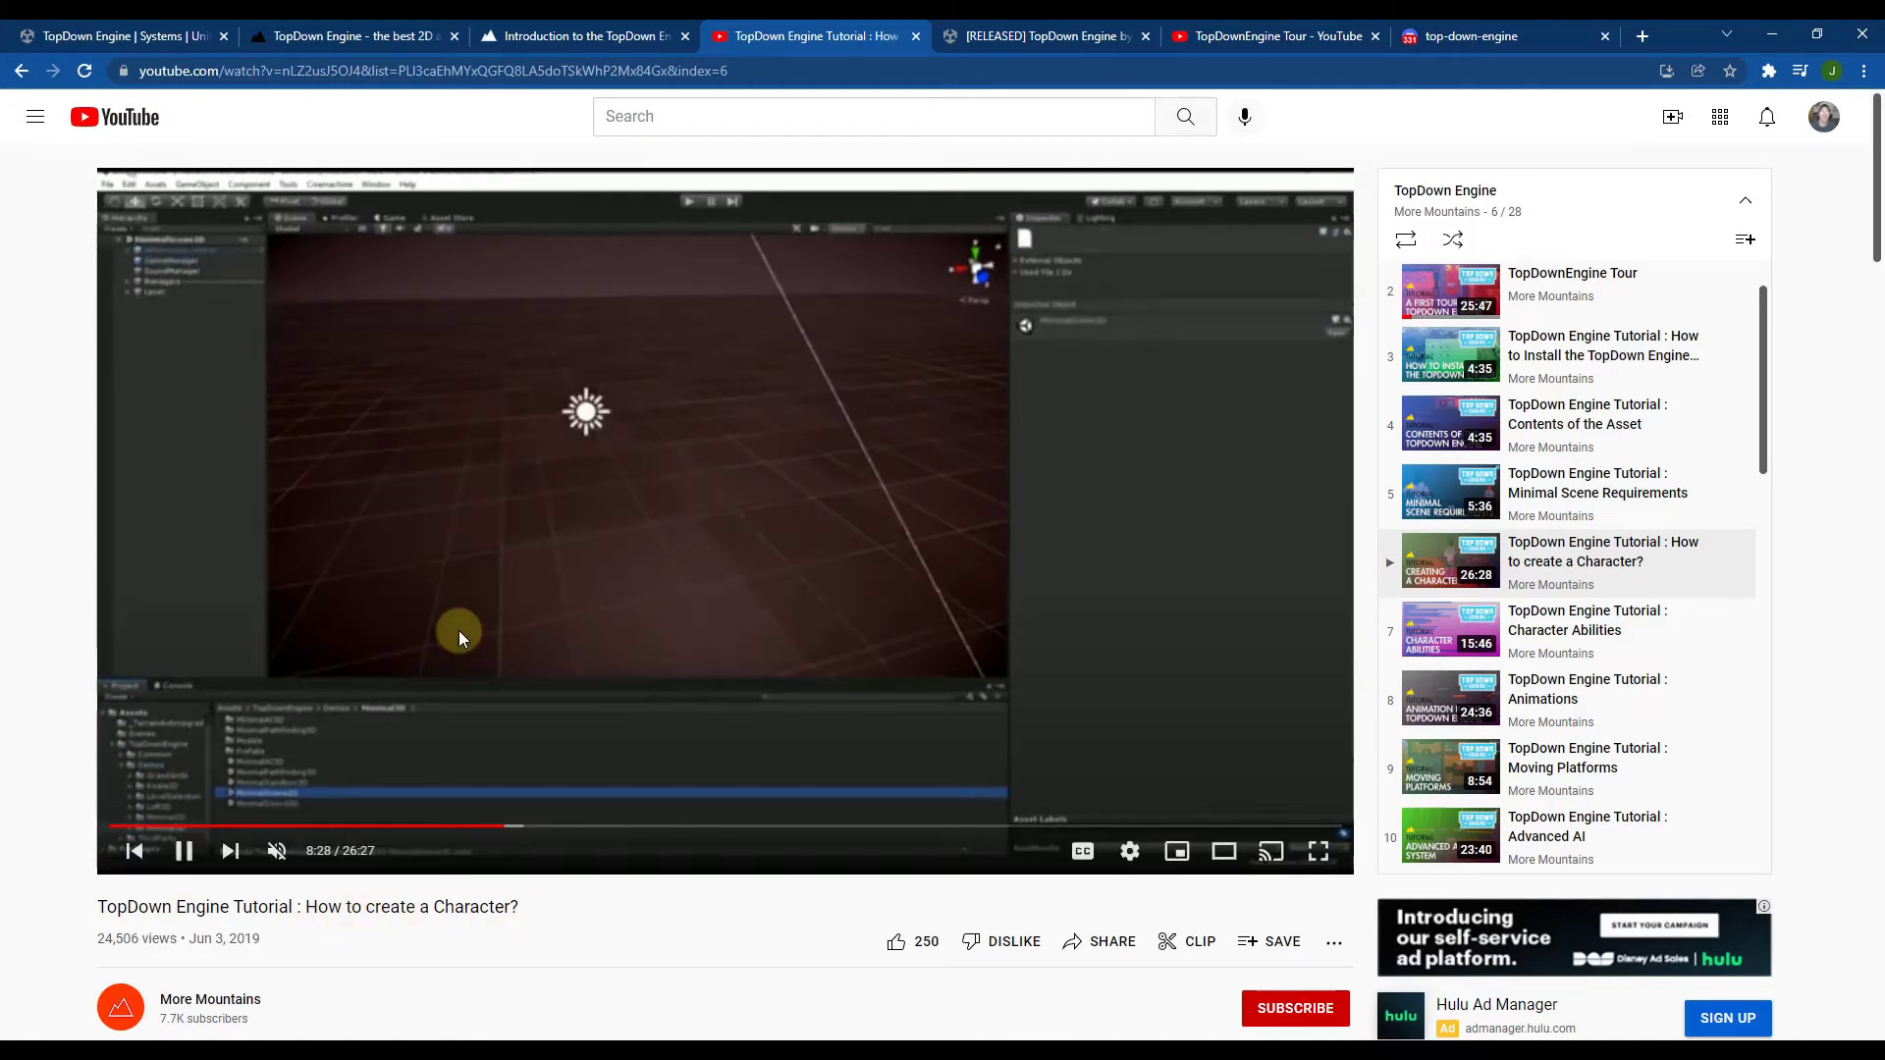
left_click(1174, 814)
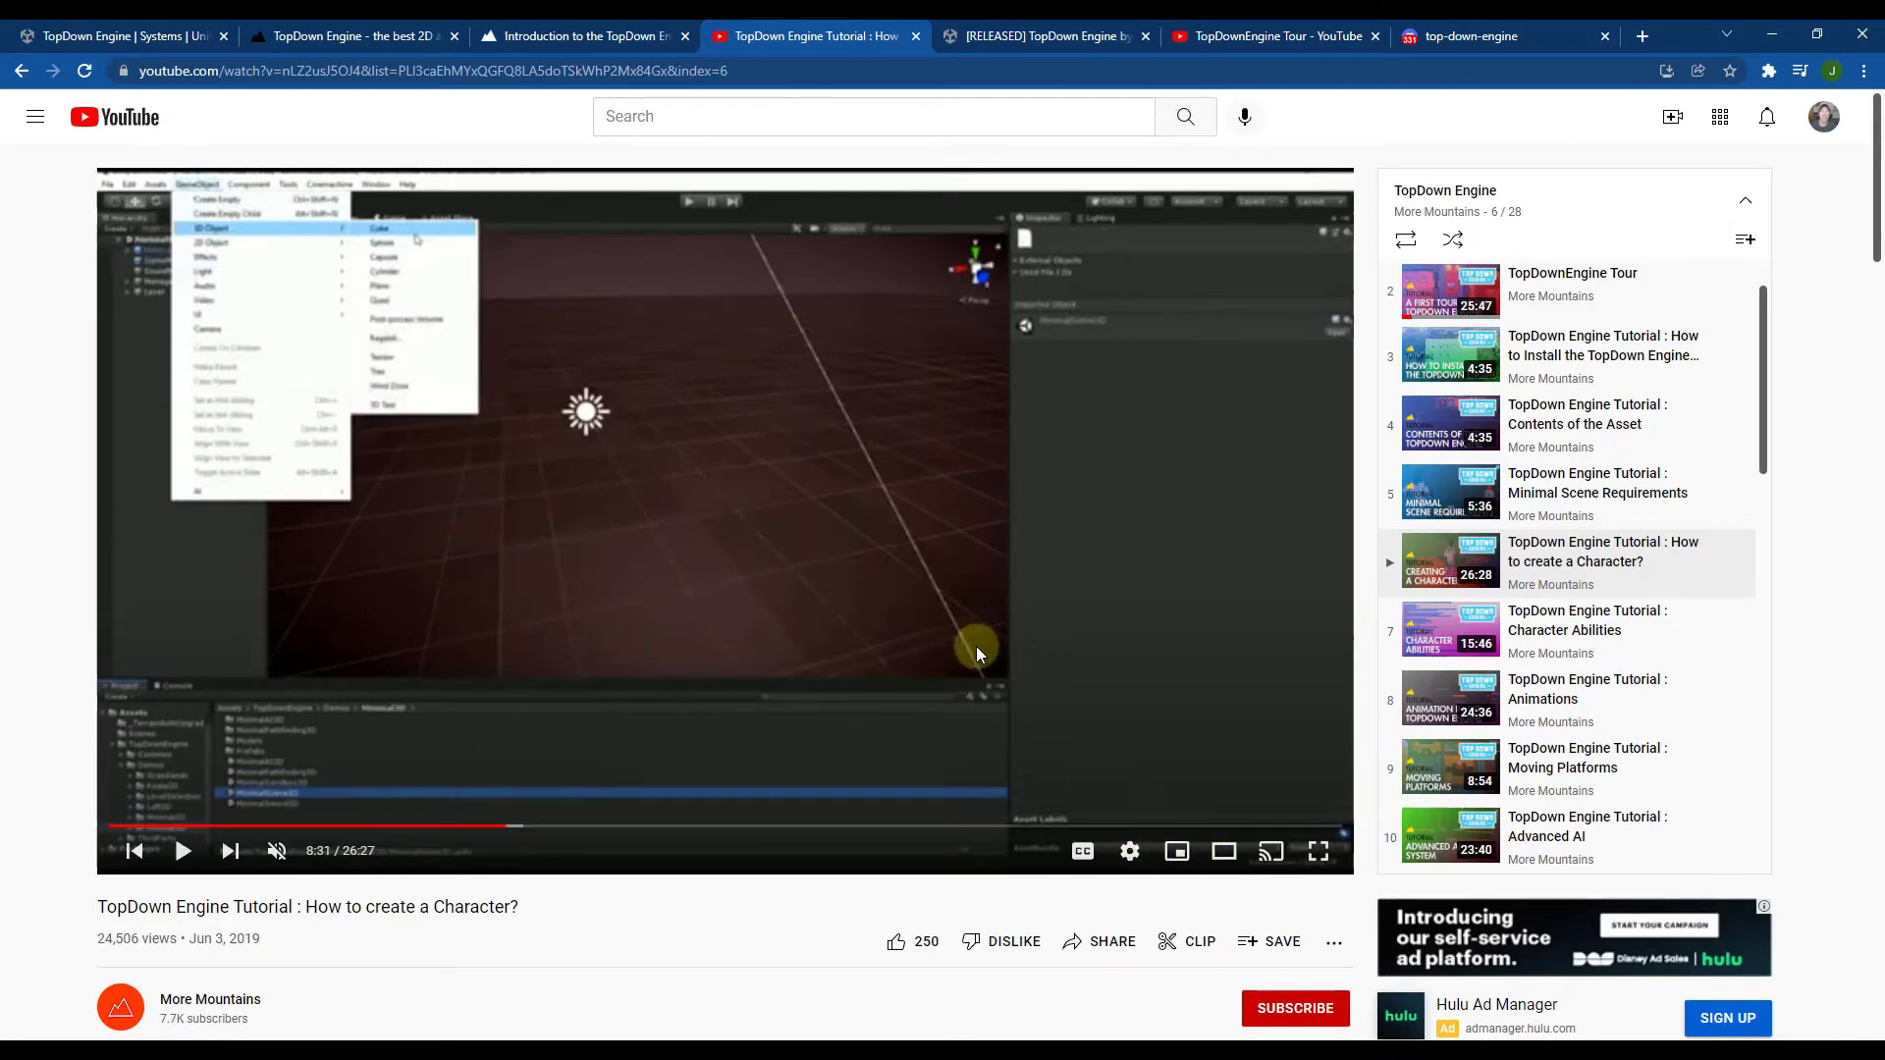
Check the video's playback settings and skip ahead in the character tutorial to the capsule part at about 9:14
left_click(1130, 851)
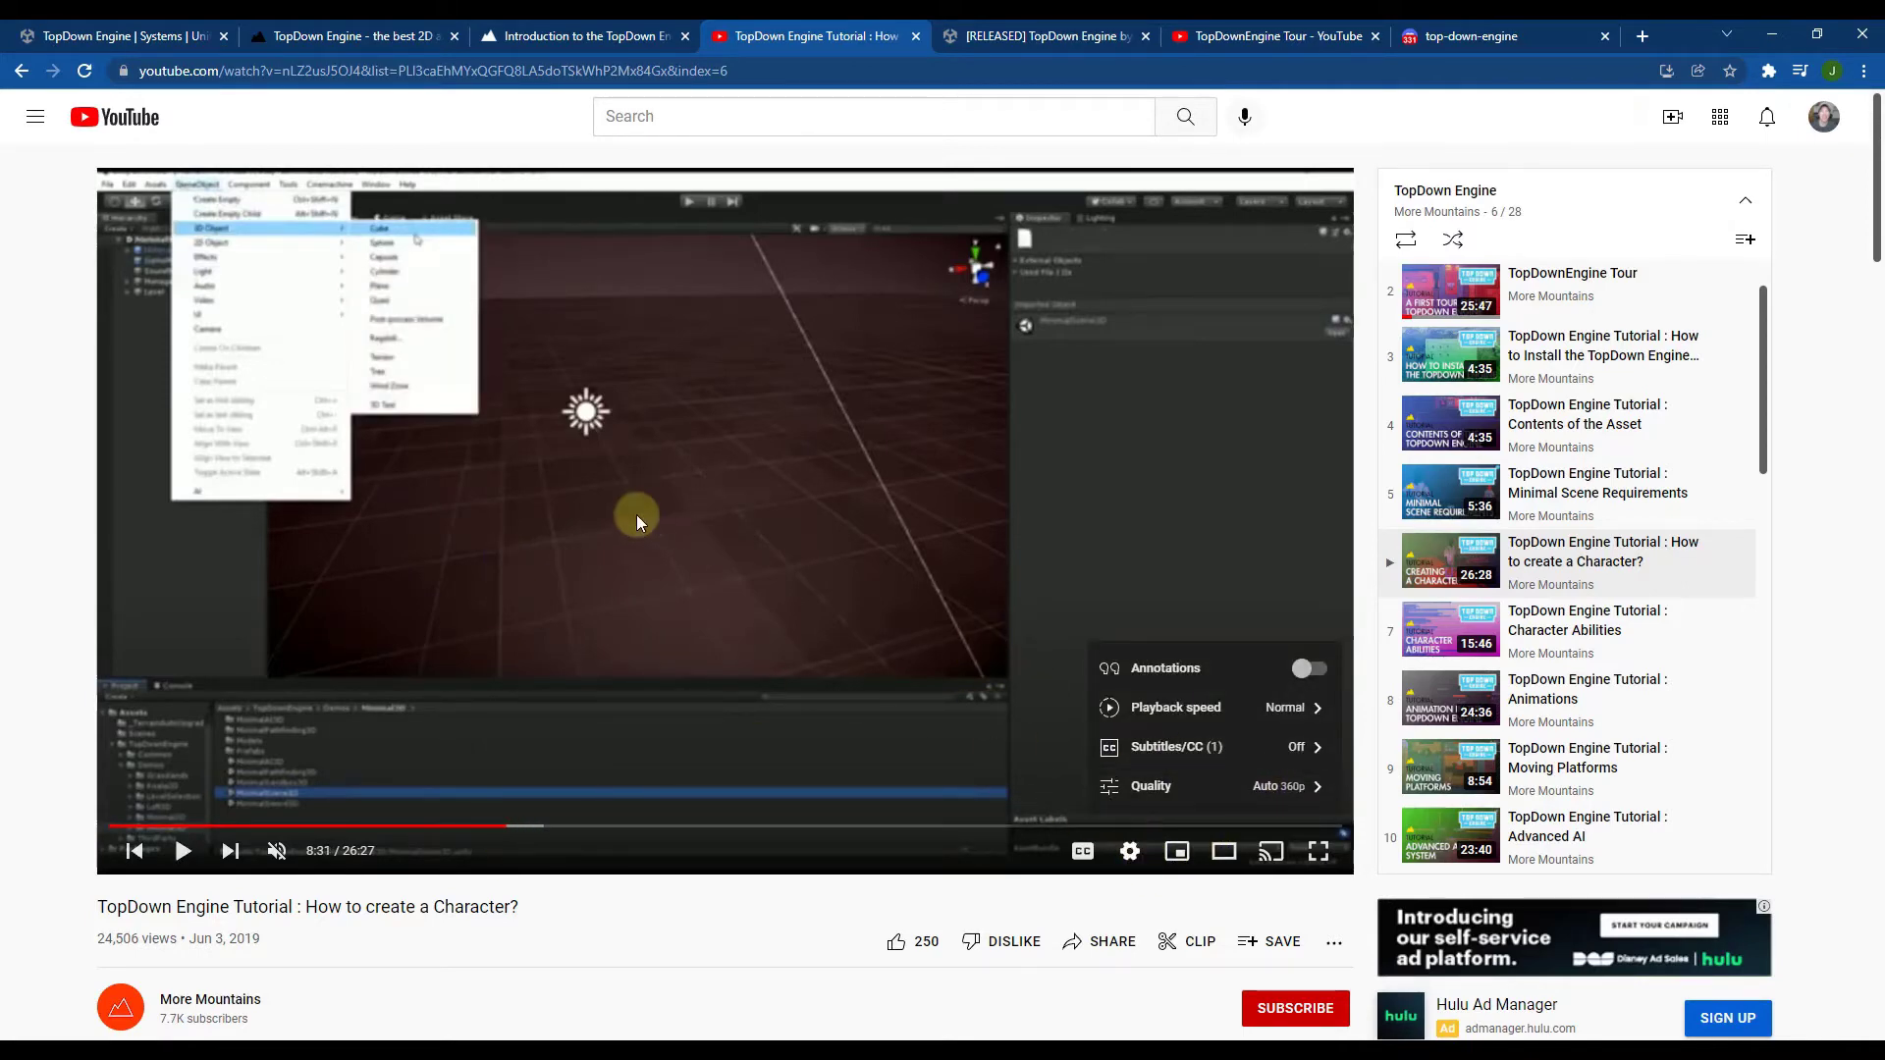
left_click(519, 827)
left_click_drag(527, 831, 540, 832)
left_click(599, 553)
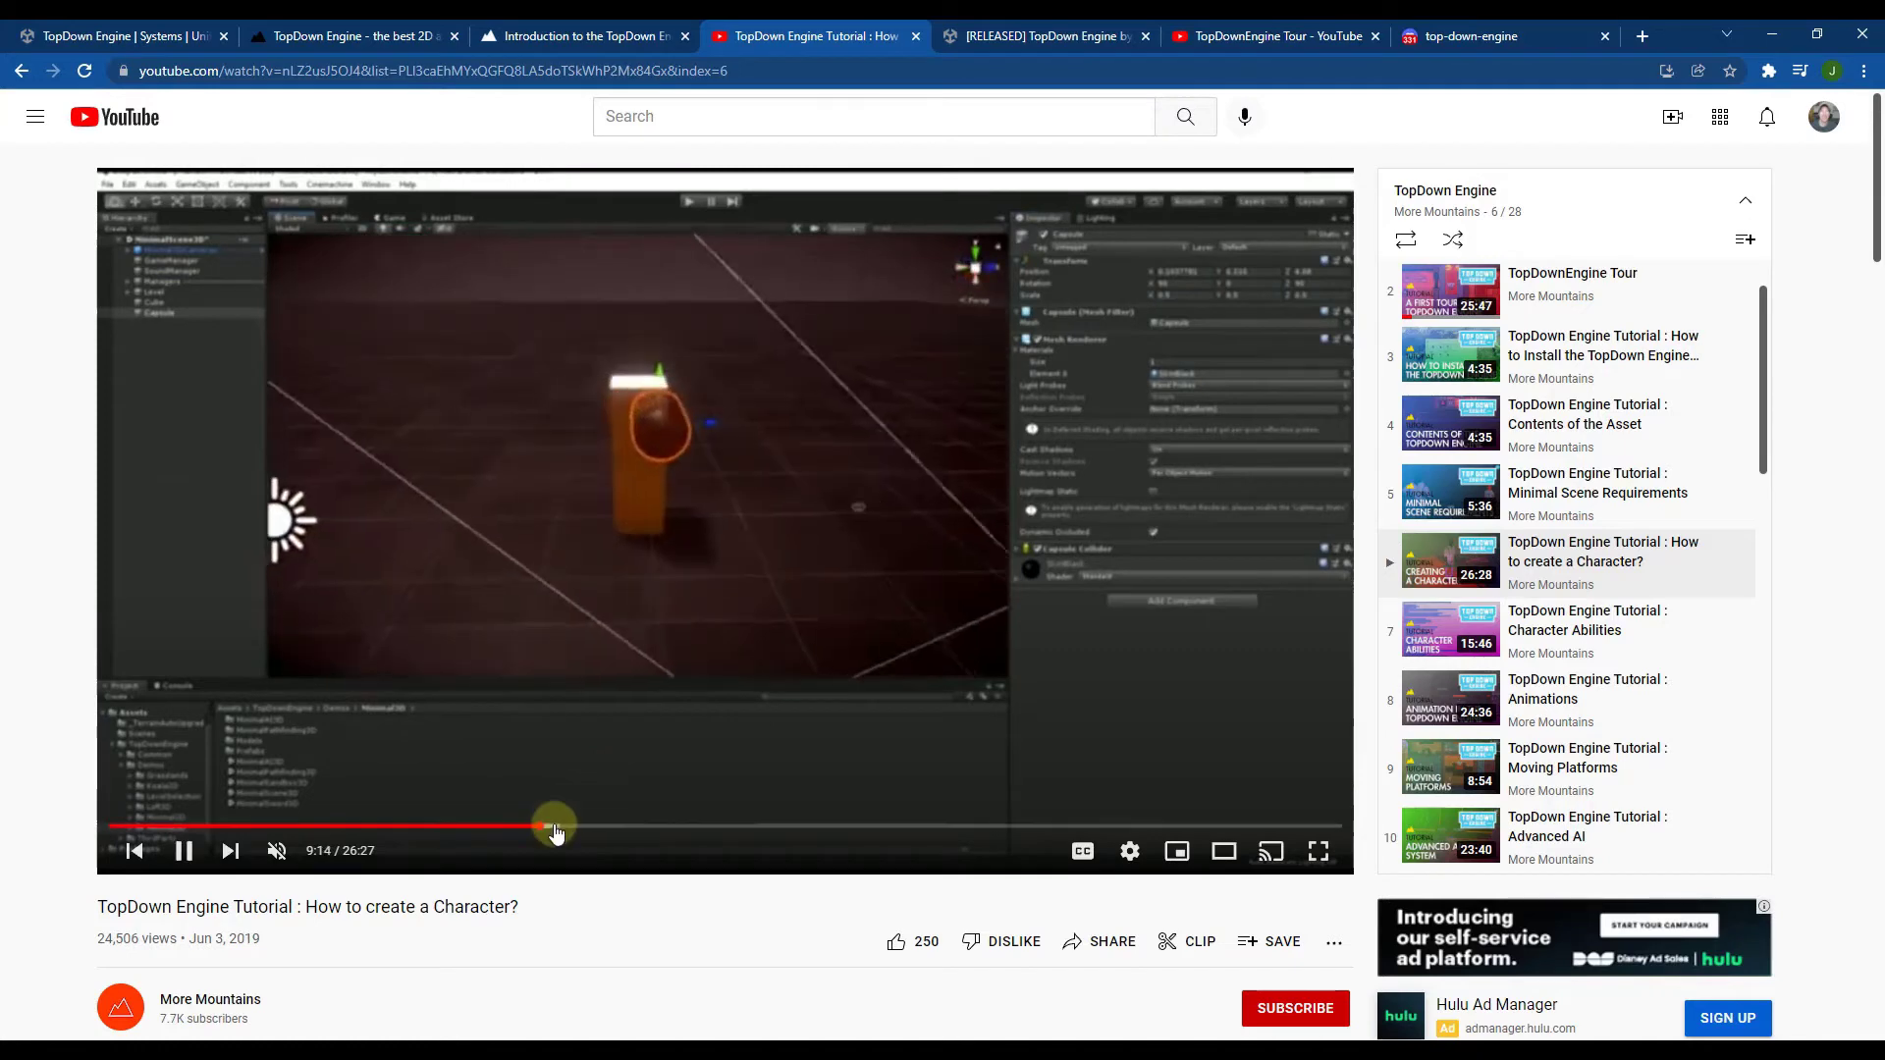
left_click(563, 487)
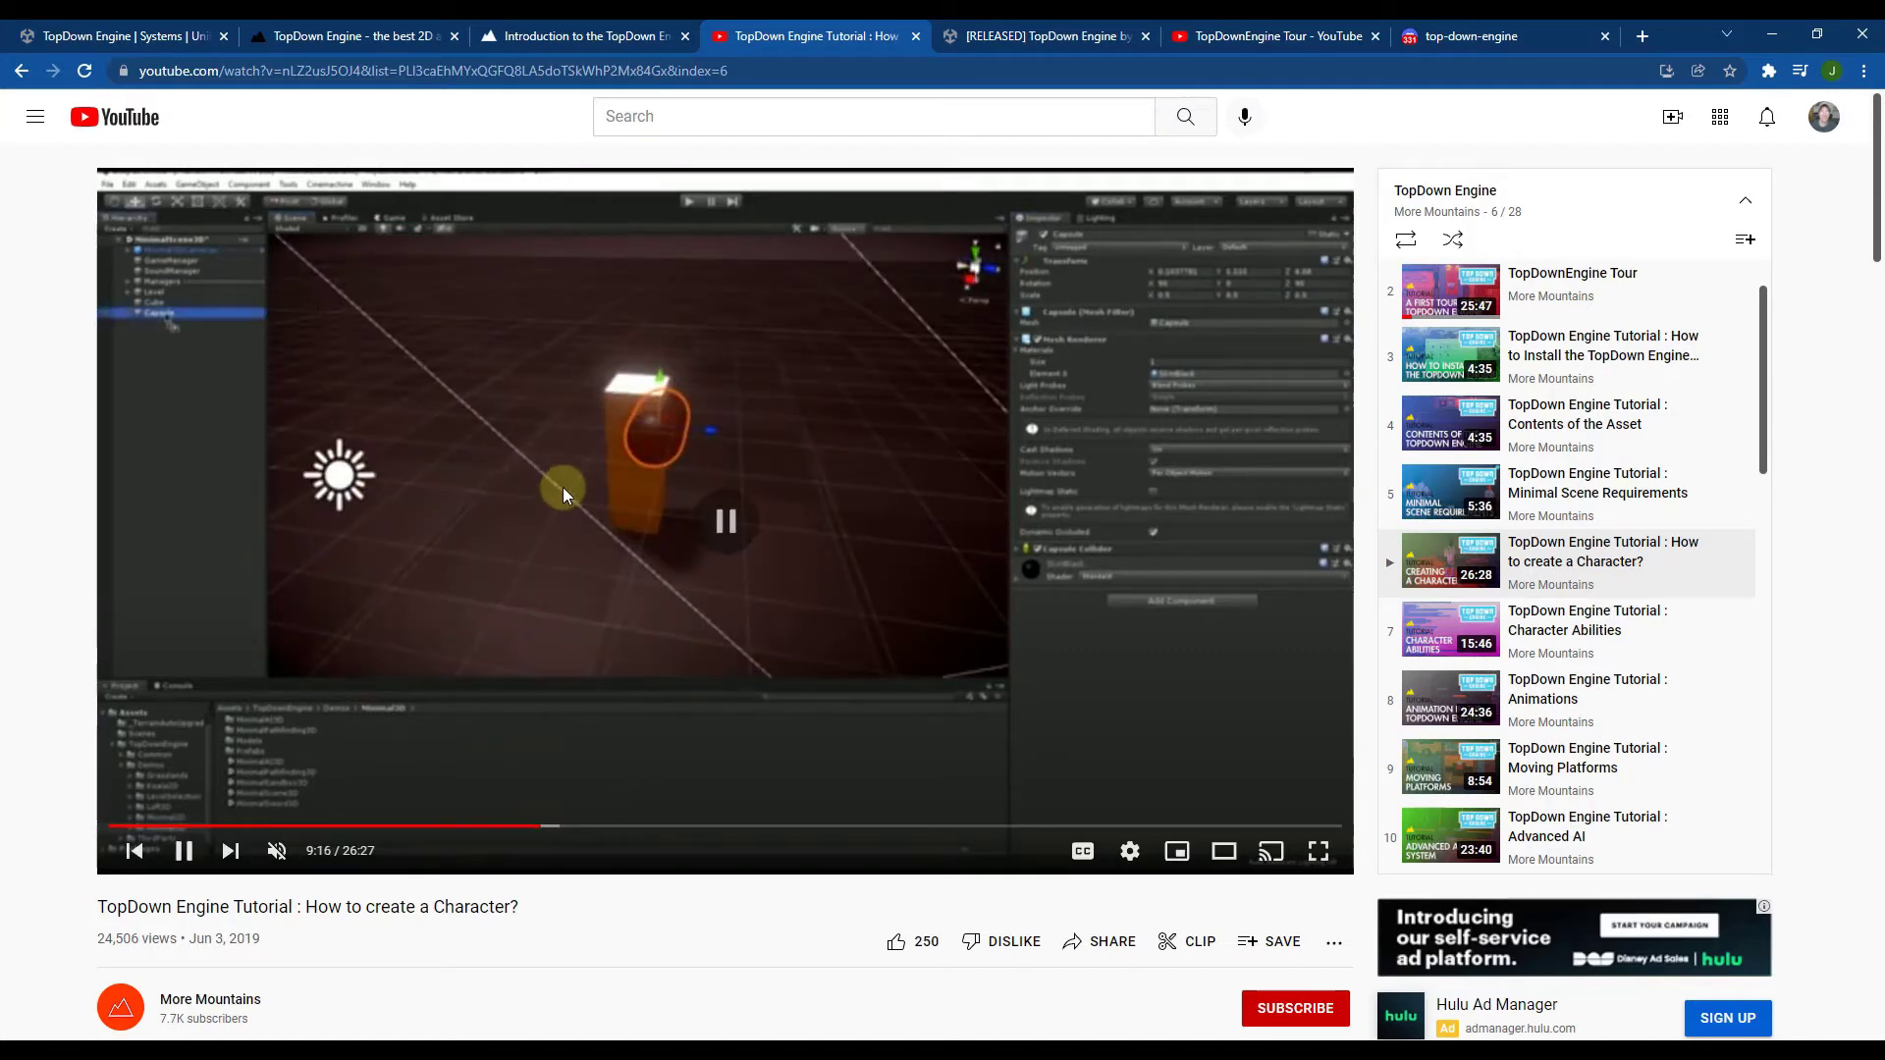
Switch back to Unity and collapse the Common folder under TopDownEngine
key("alt+Tab")
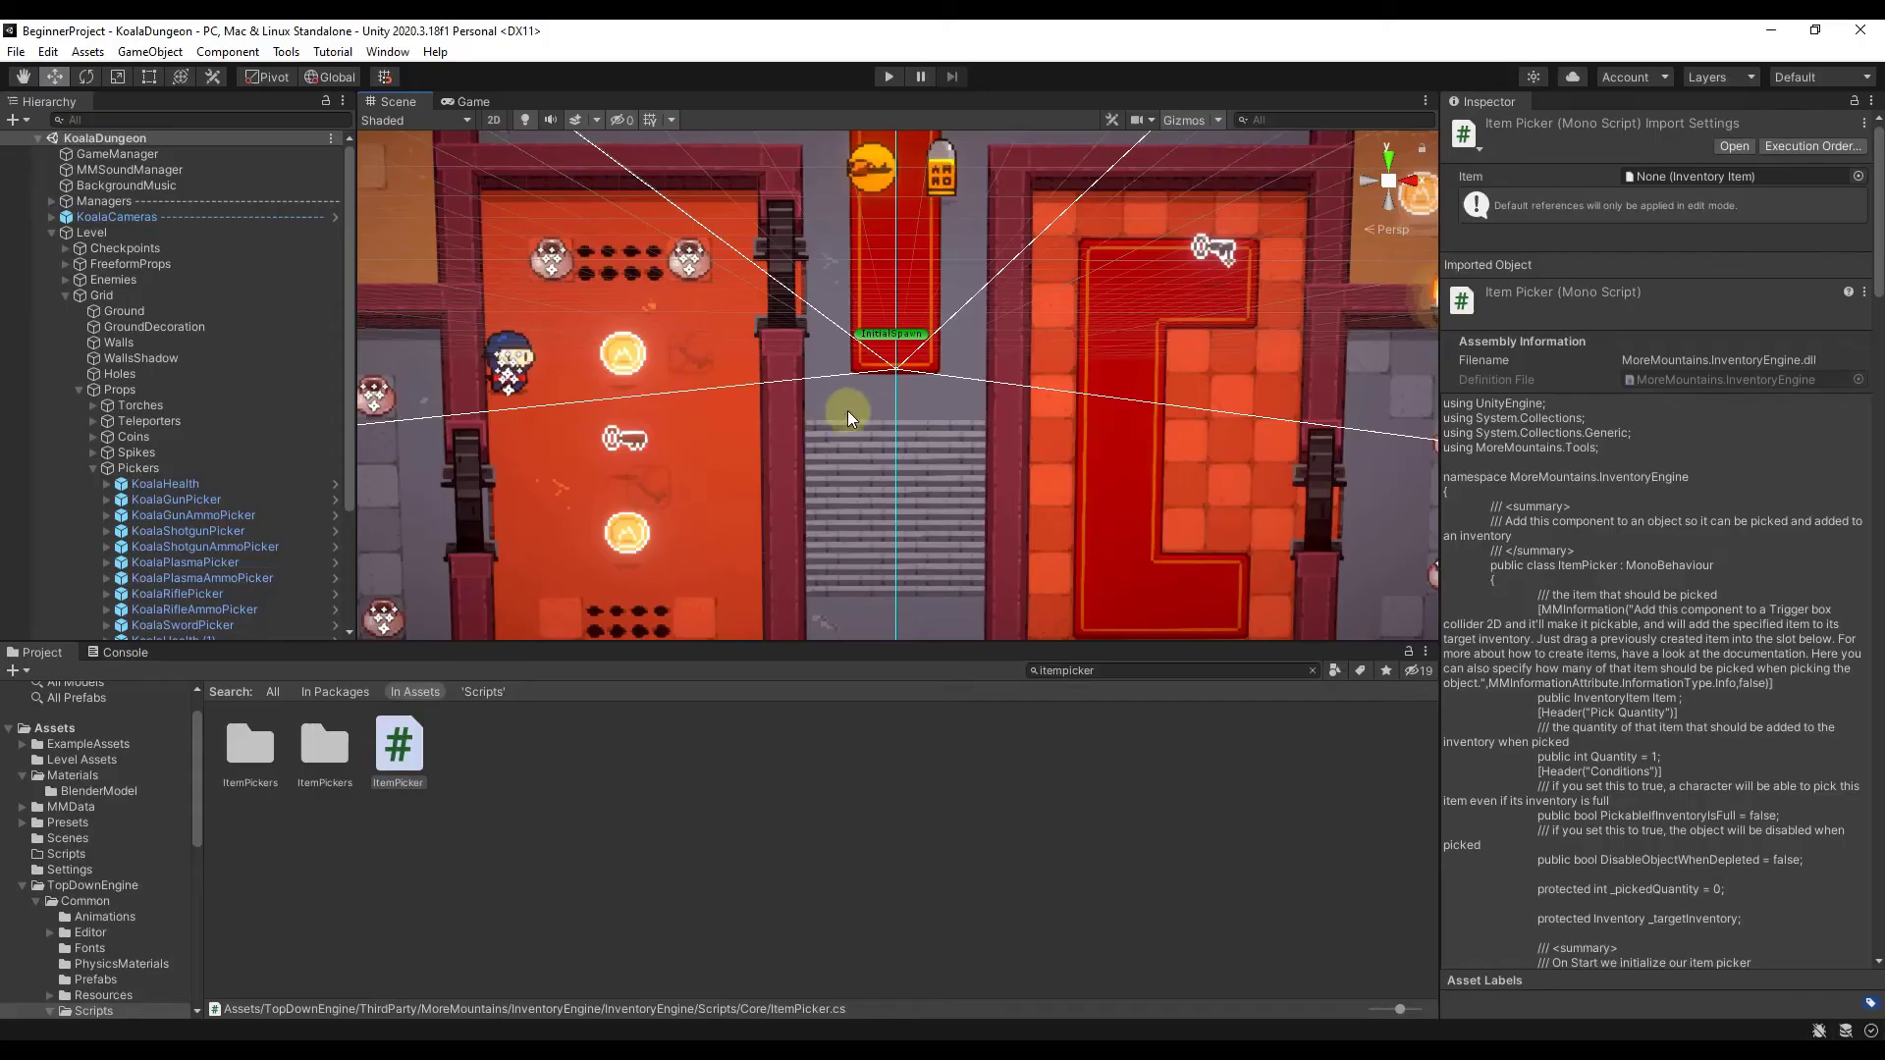
left_click(37, 902)
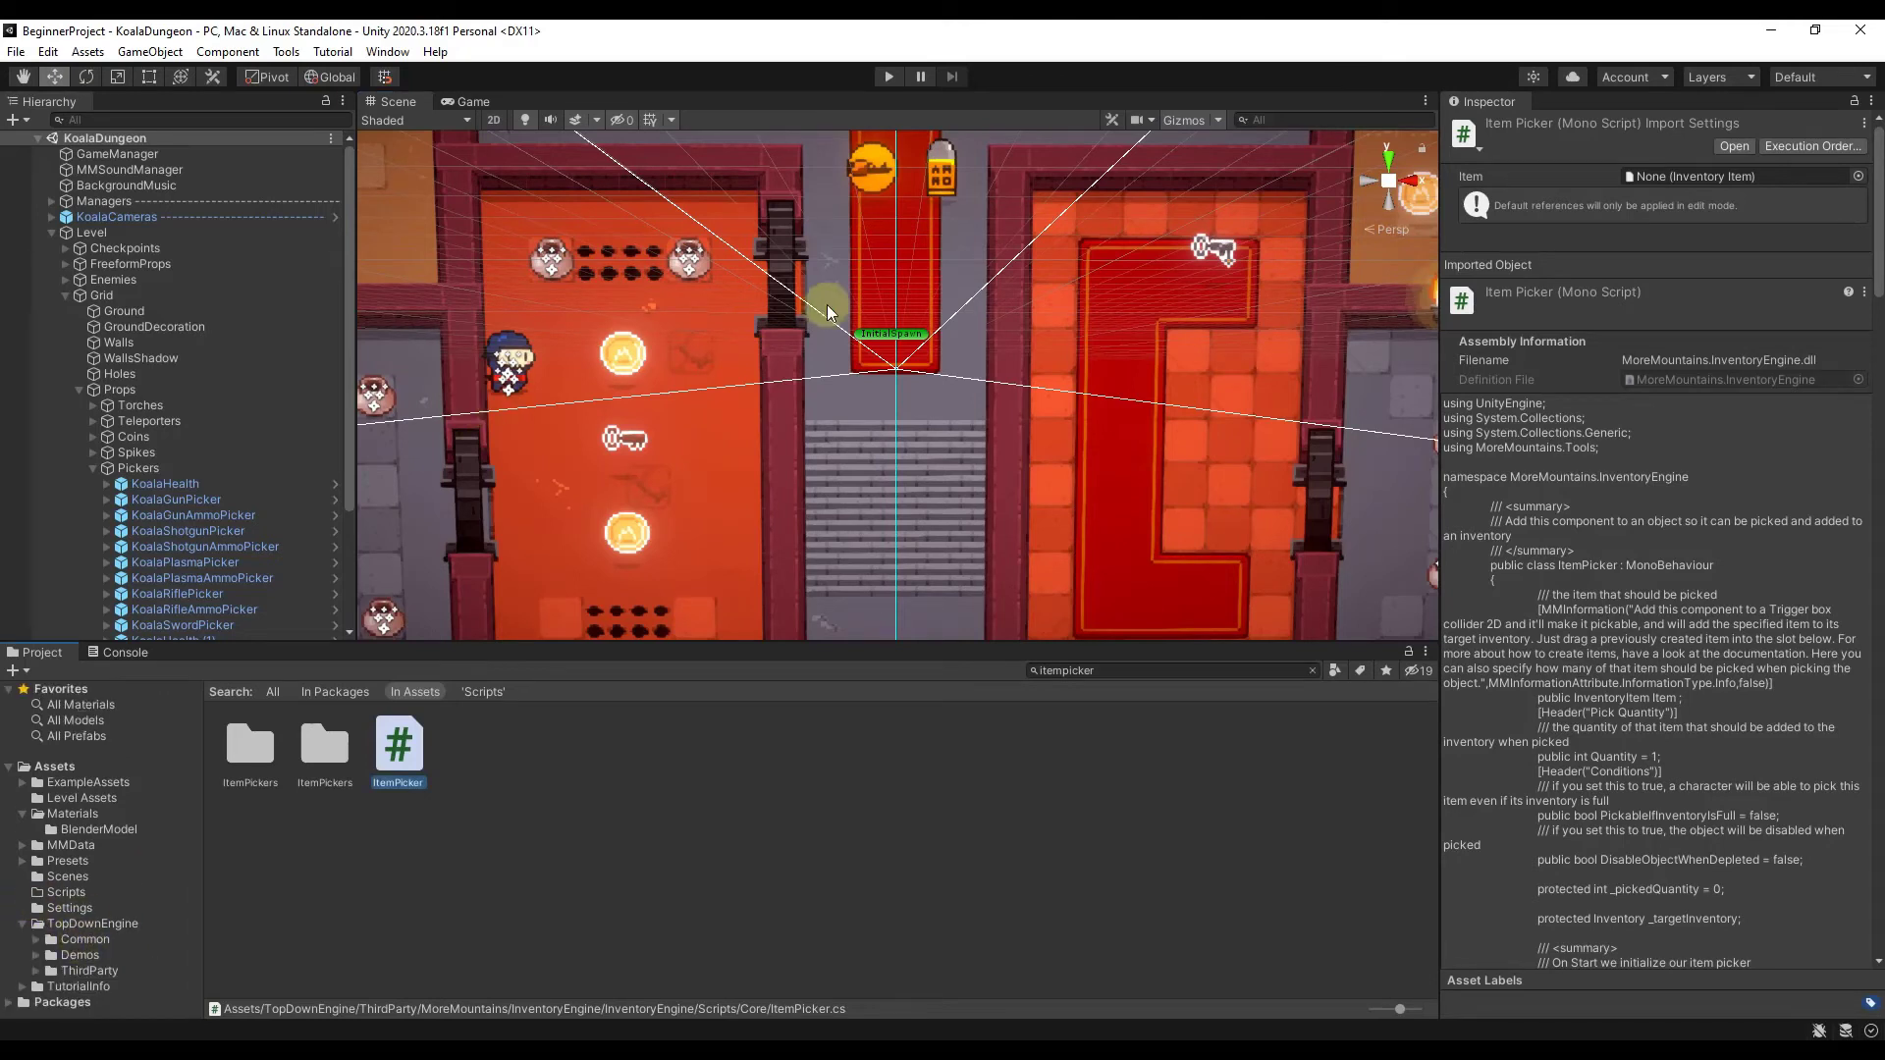
Start play mode in KoalaDungeon, collect the rifle and its ammo with the koala and fire one shot
left_click(889, 77)
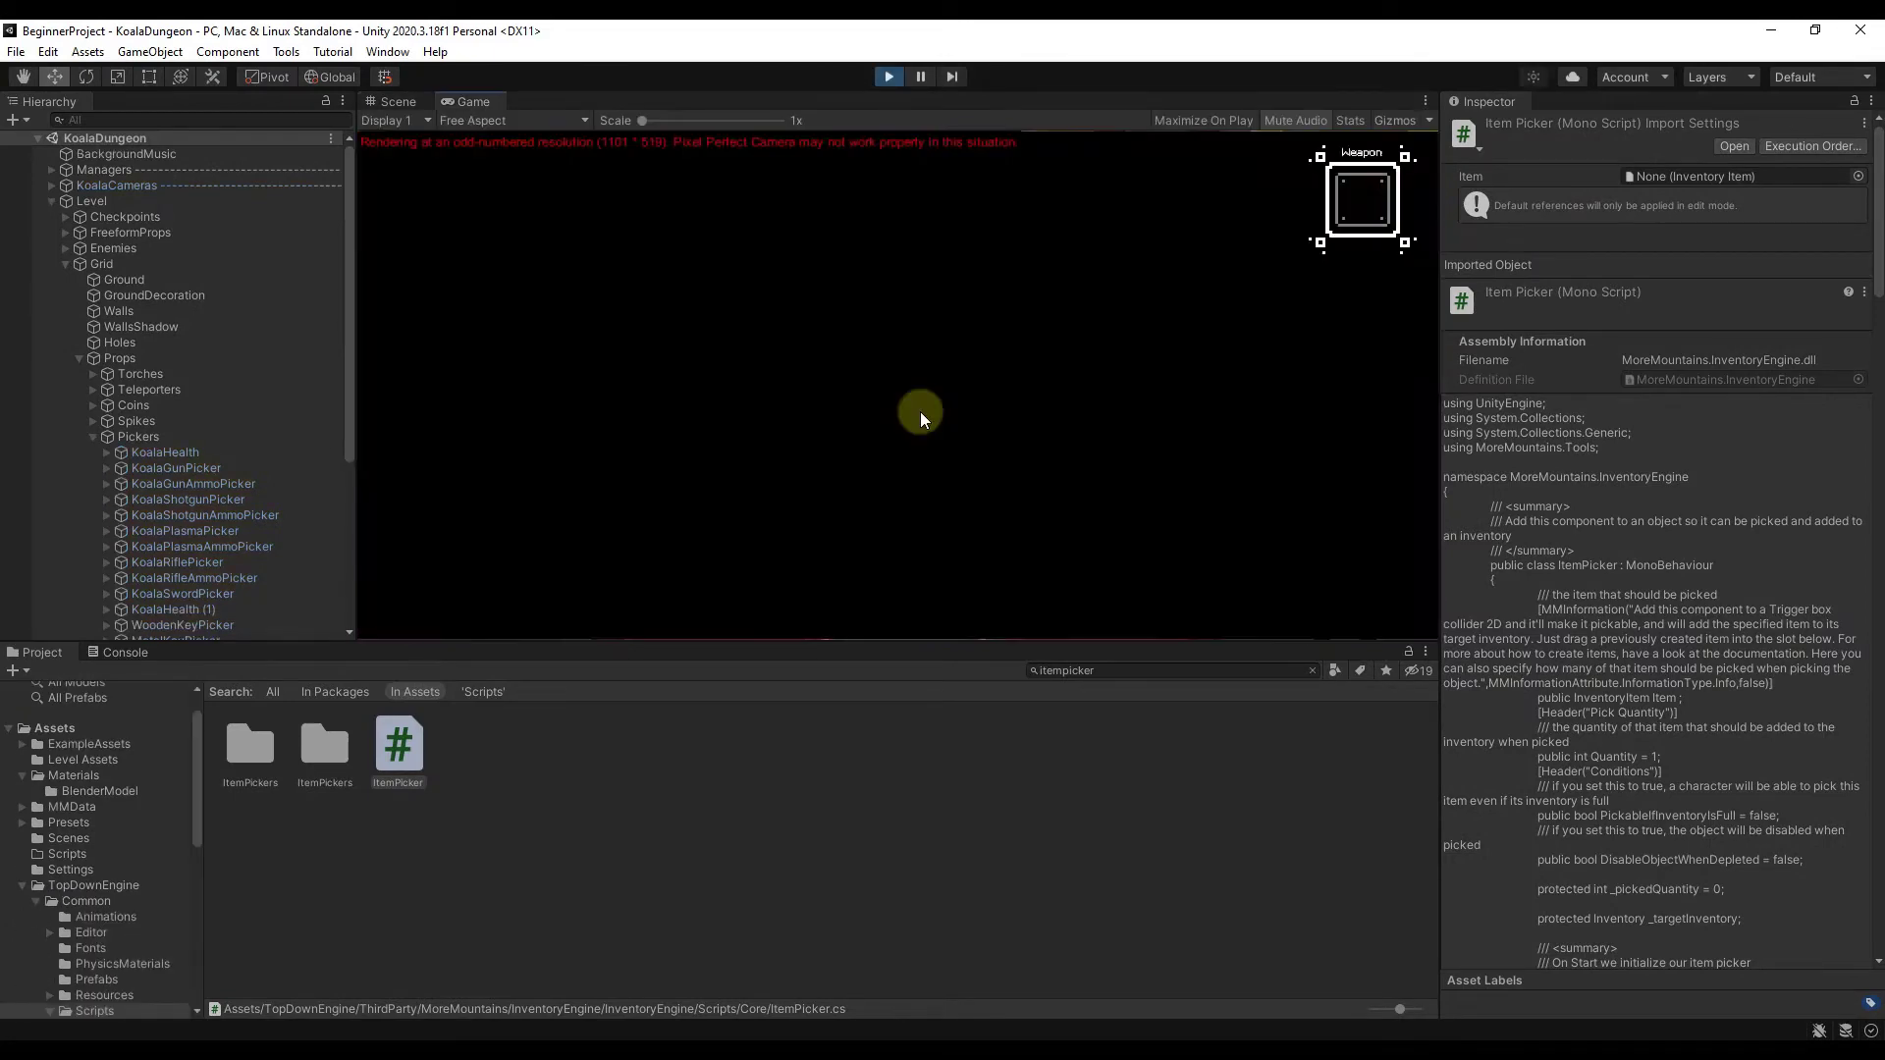
key("w")
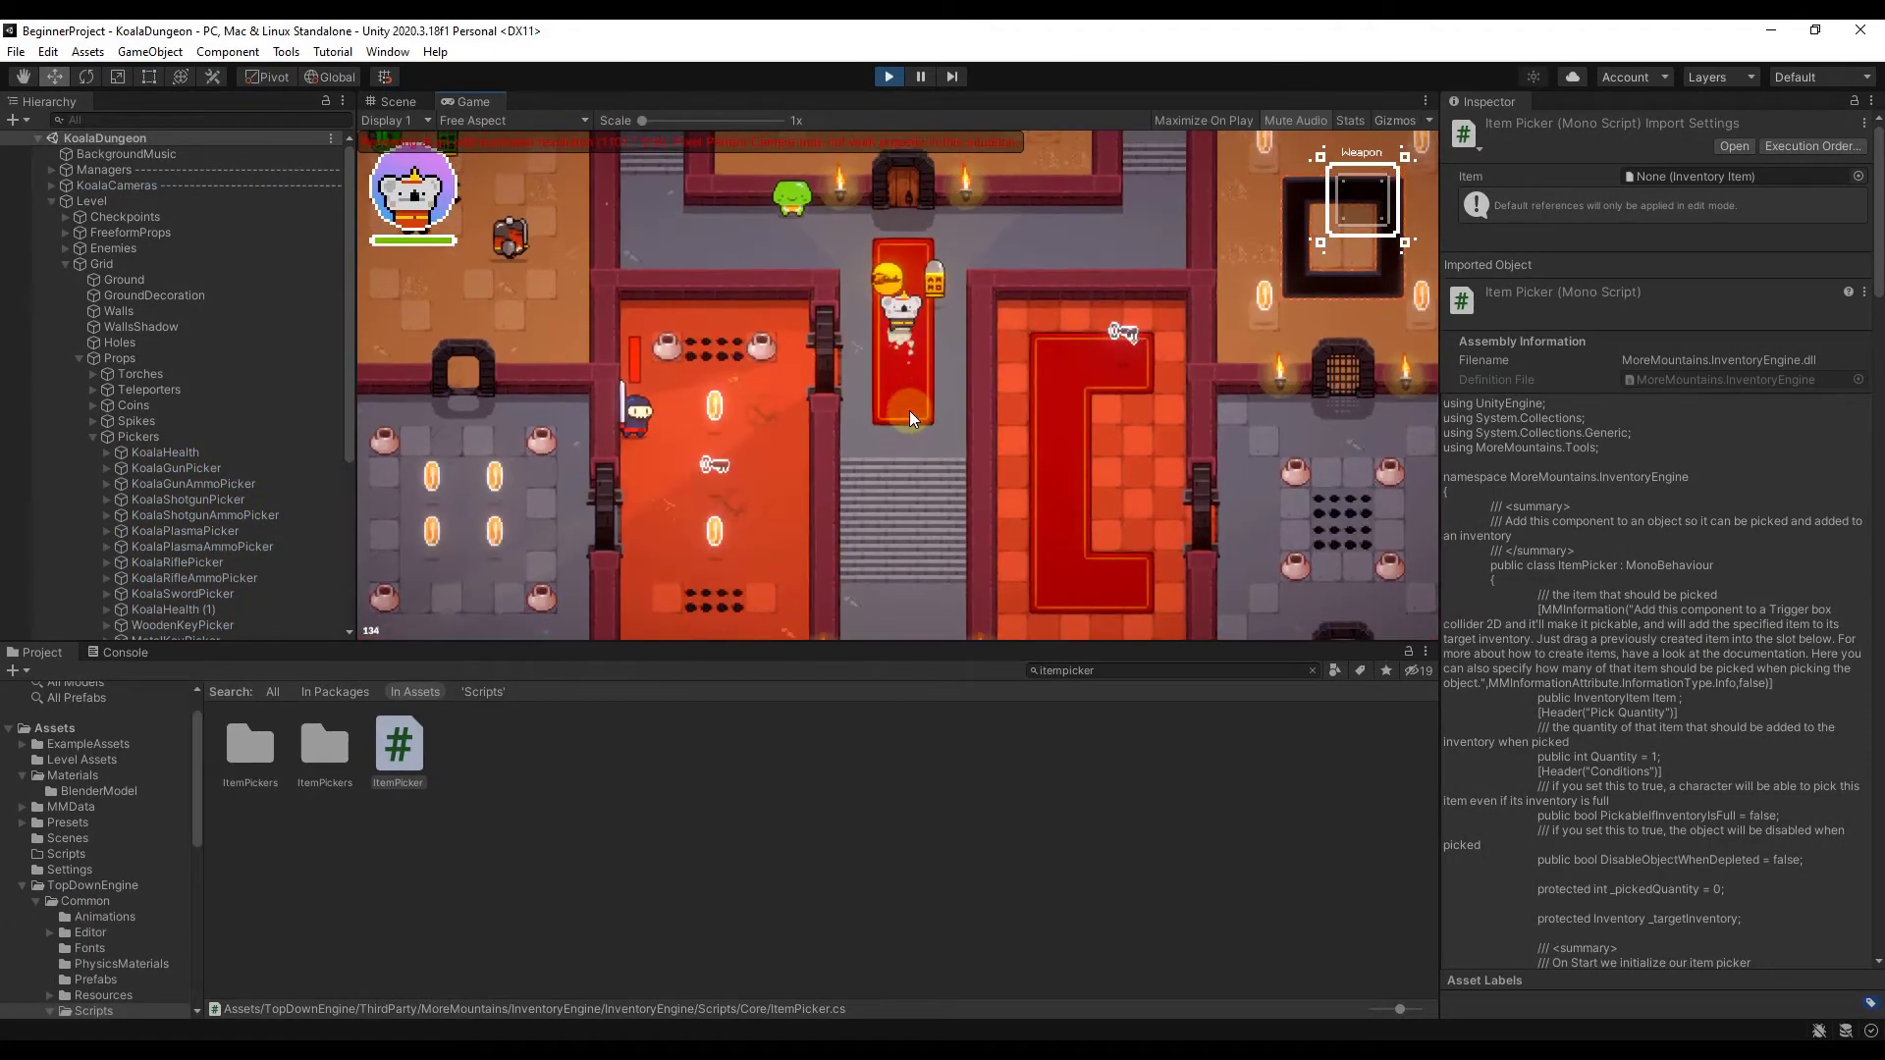
key("d")
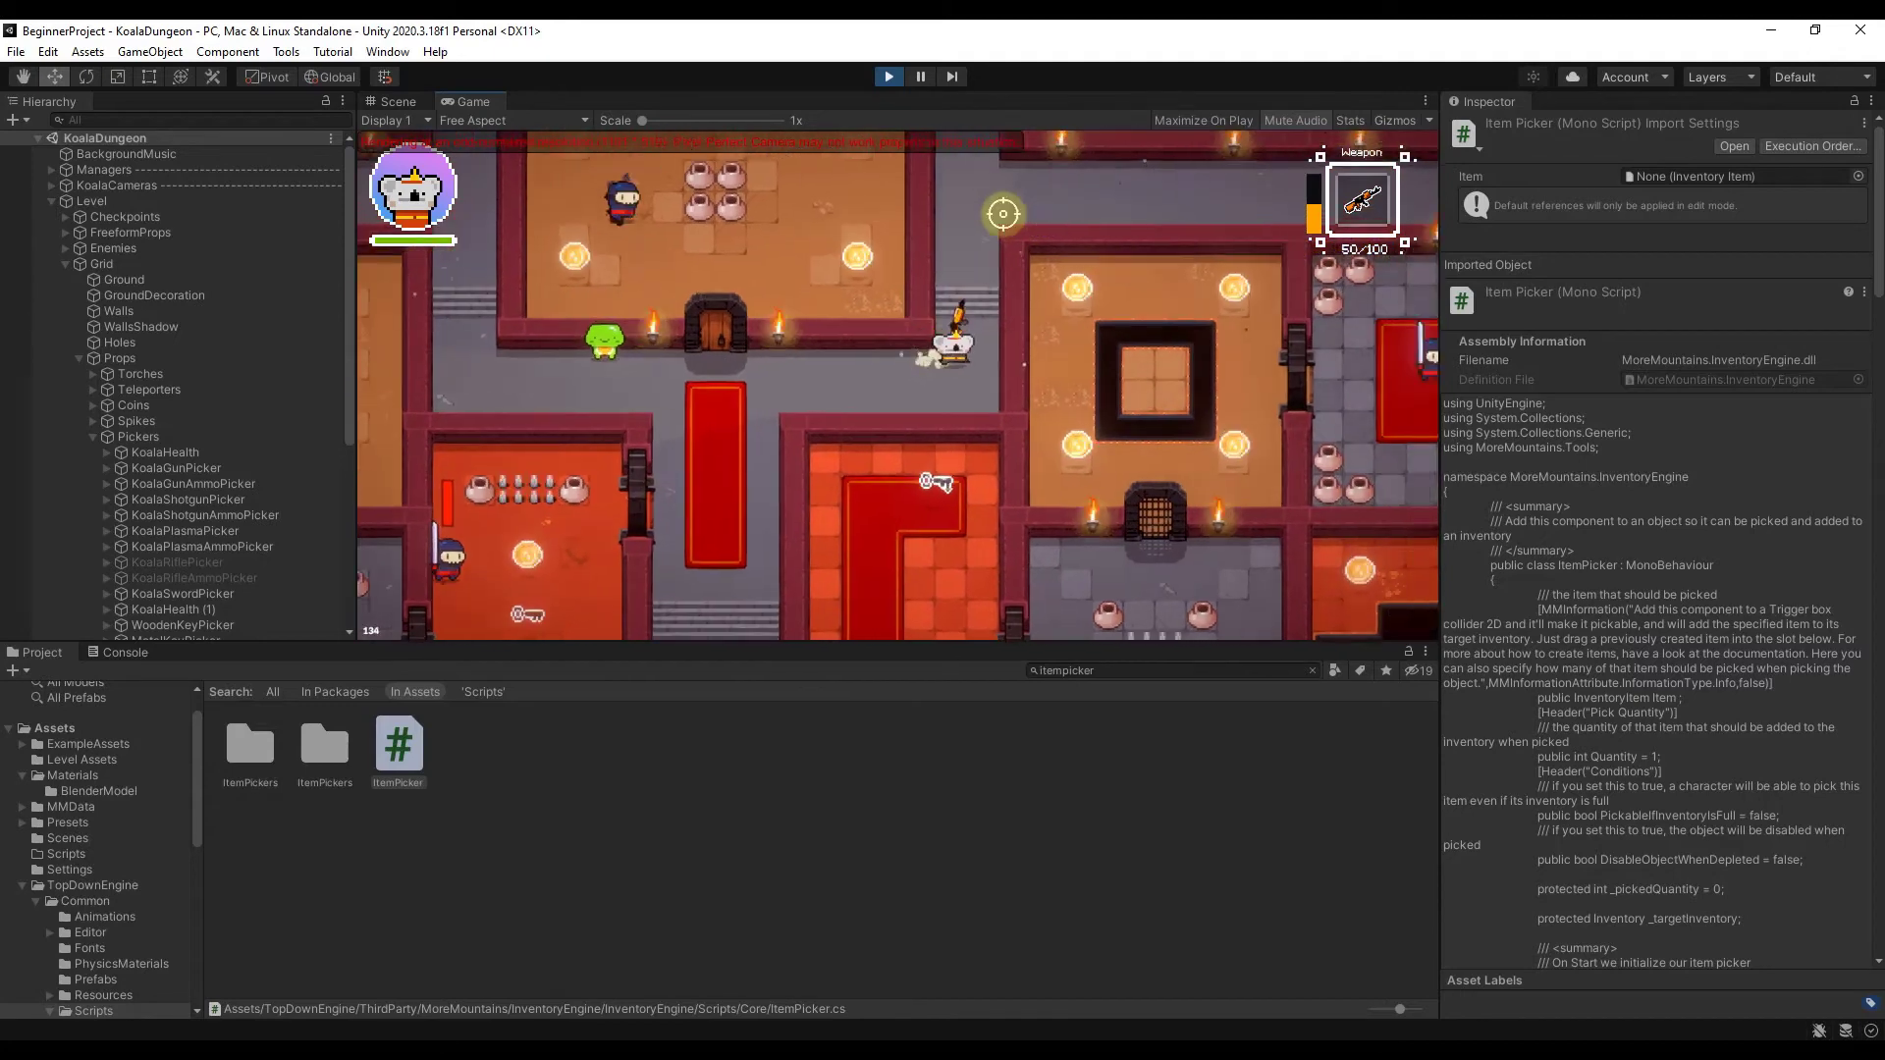
left_click(967, 202)
Walk the koala north through the dungeon corridors to the long red carpet and pause the game
key("w")
key("w")
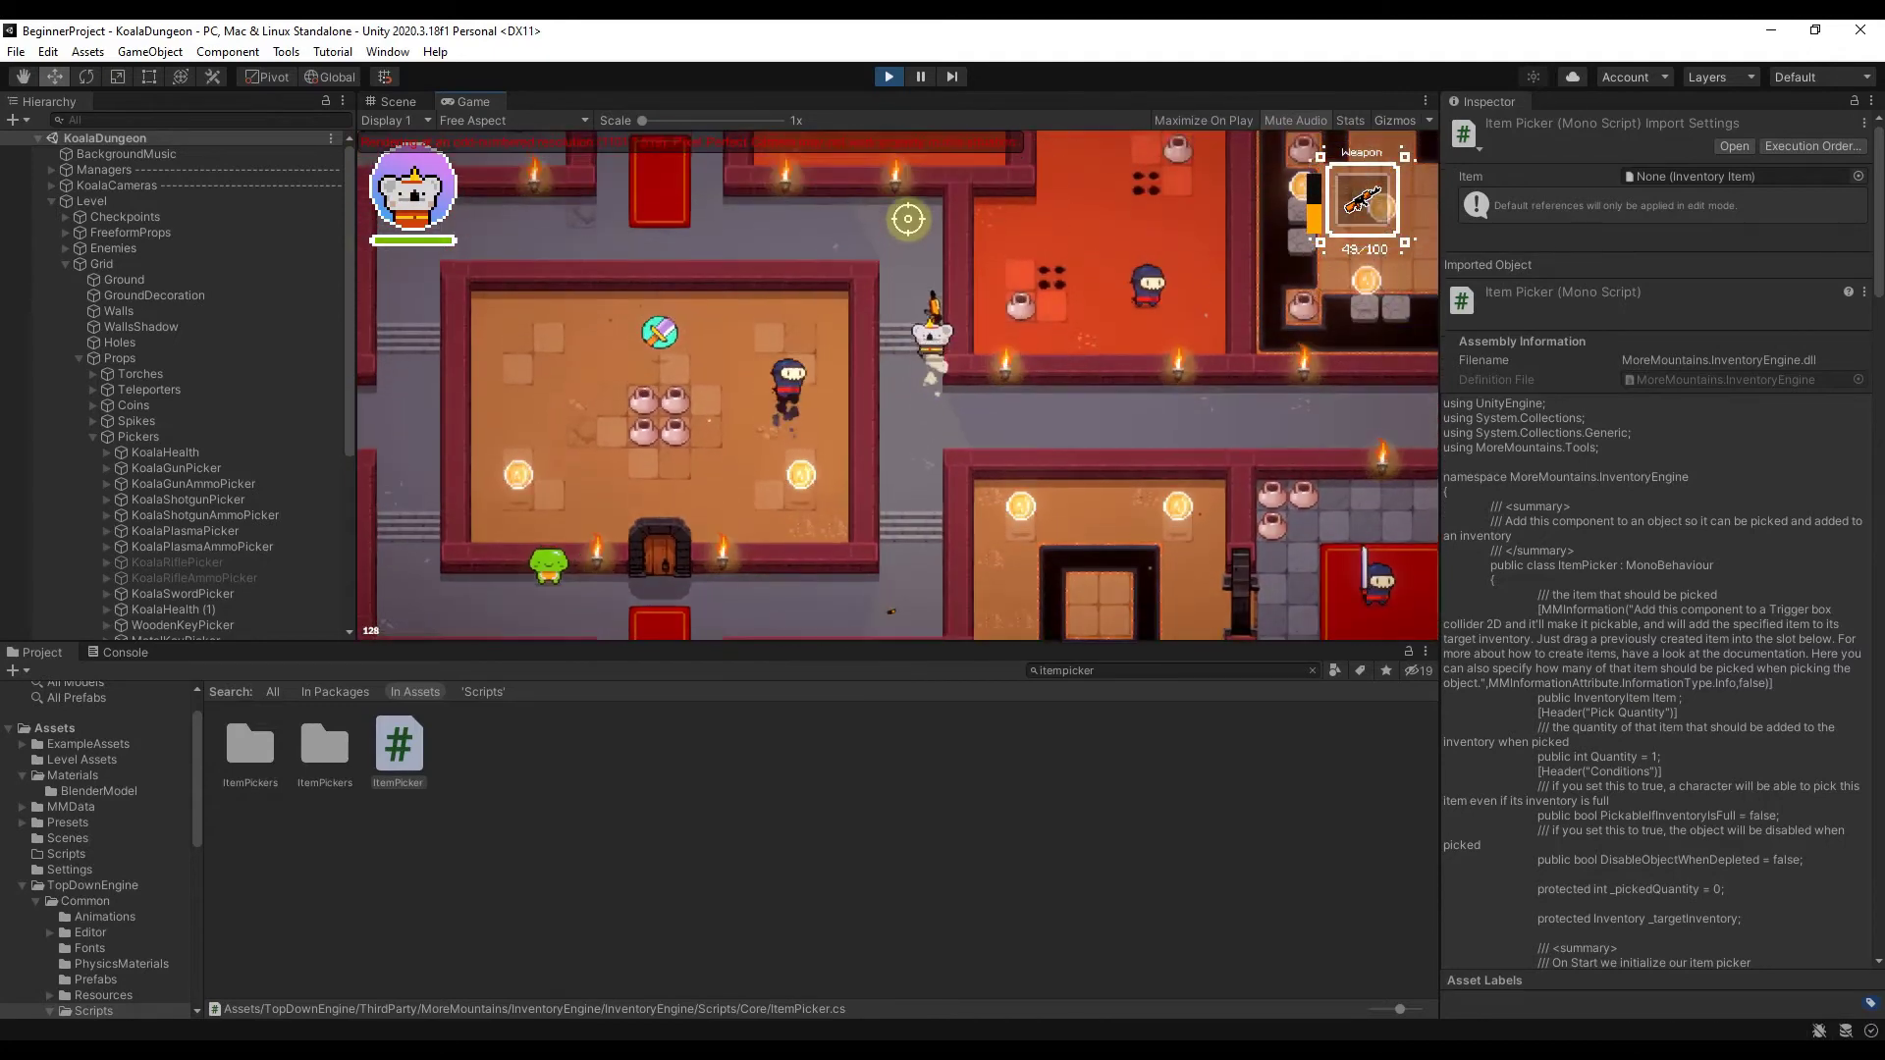
key("w")
key("a")
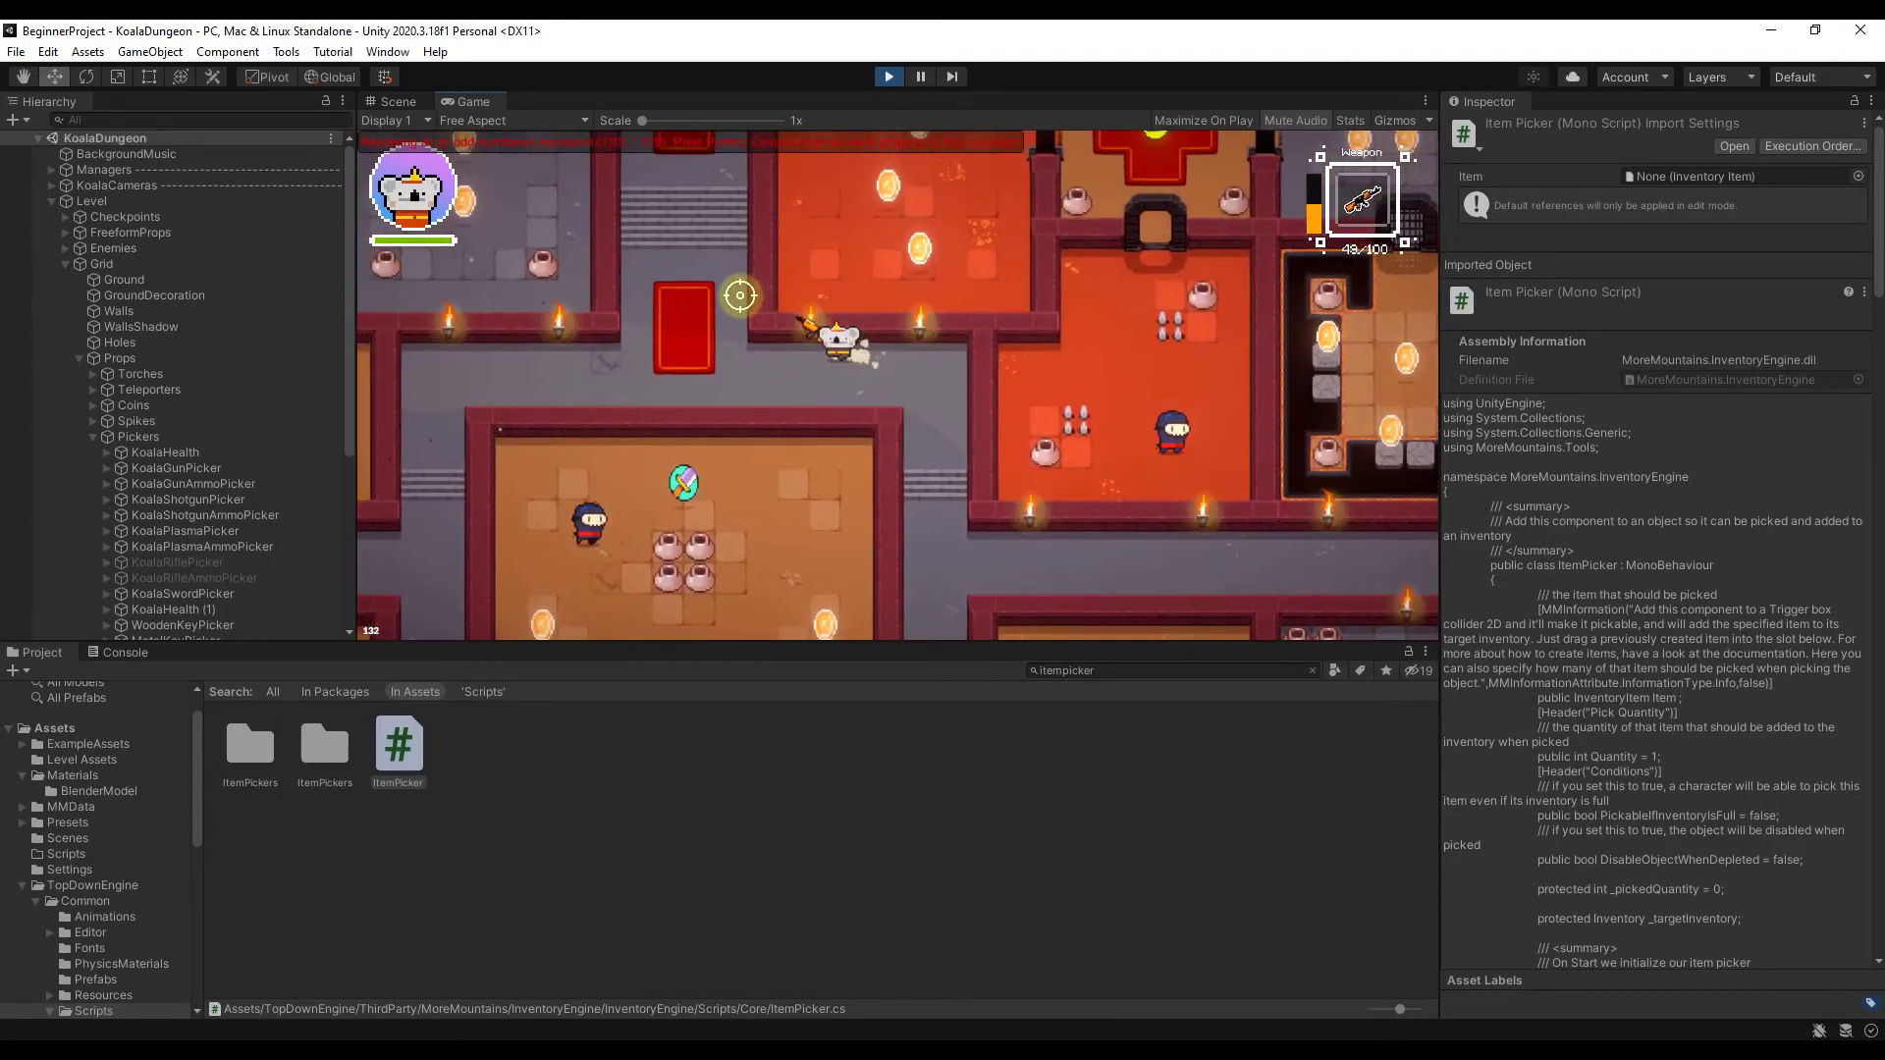
key("w")
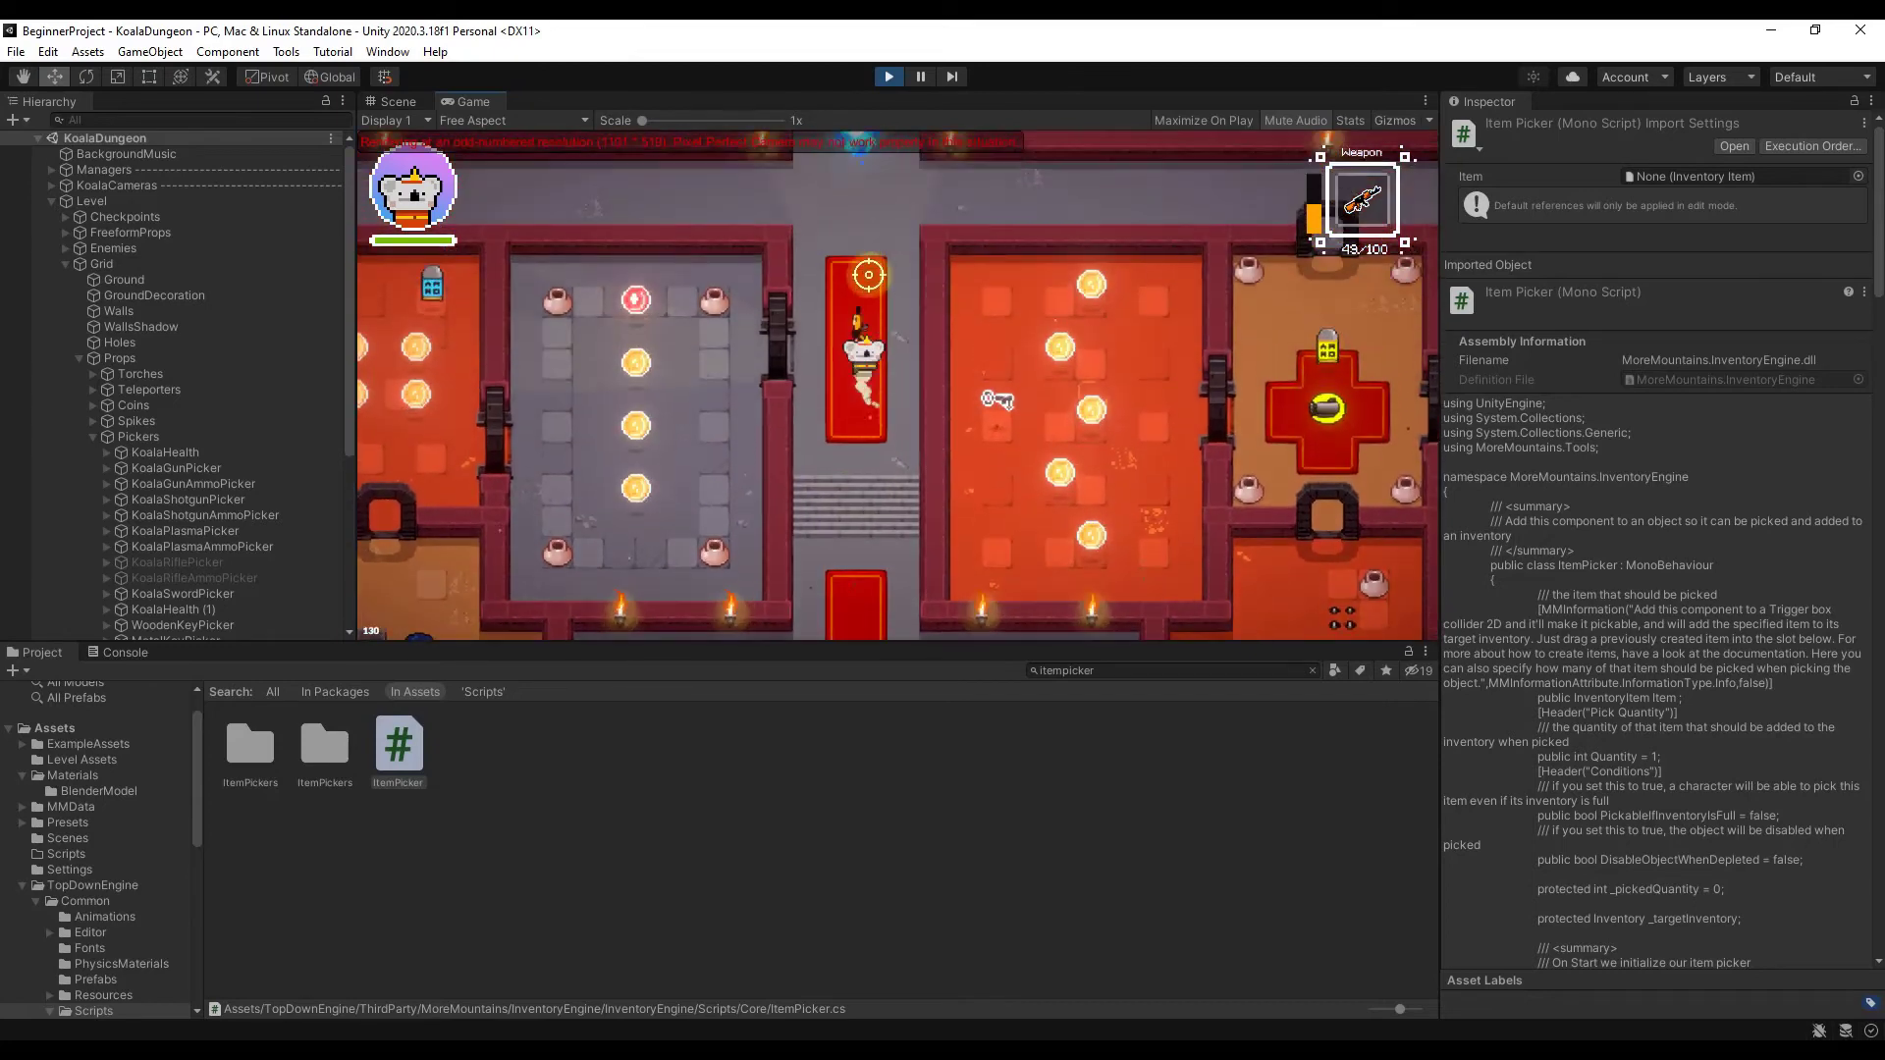
key("Escape")
Expand the TopDownEngine Demos folder and open the Explodudes scene from its Explodudes folder
scroll(147, 811, "down", 9)
scroll(149, 850, "down", 1)
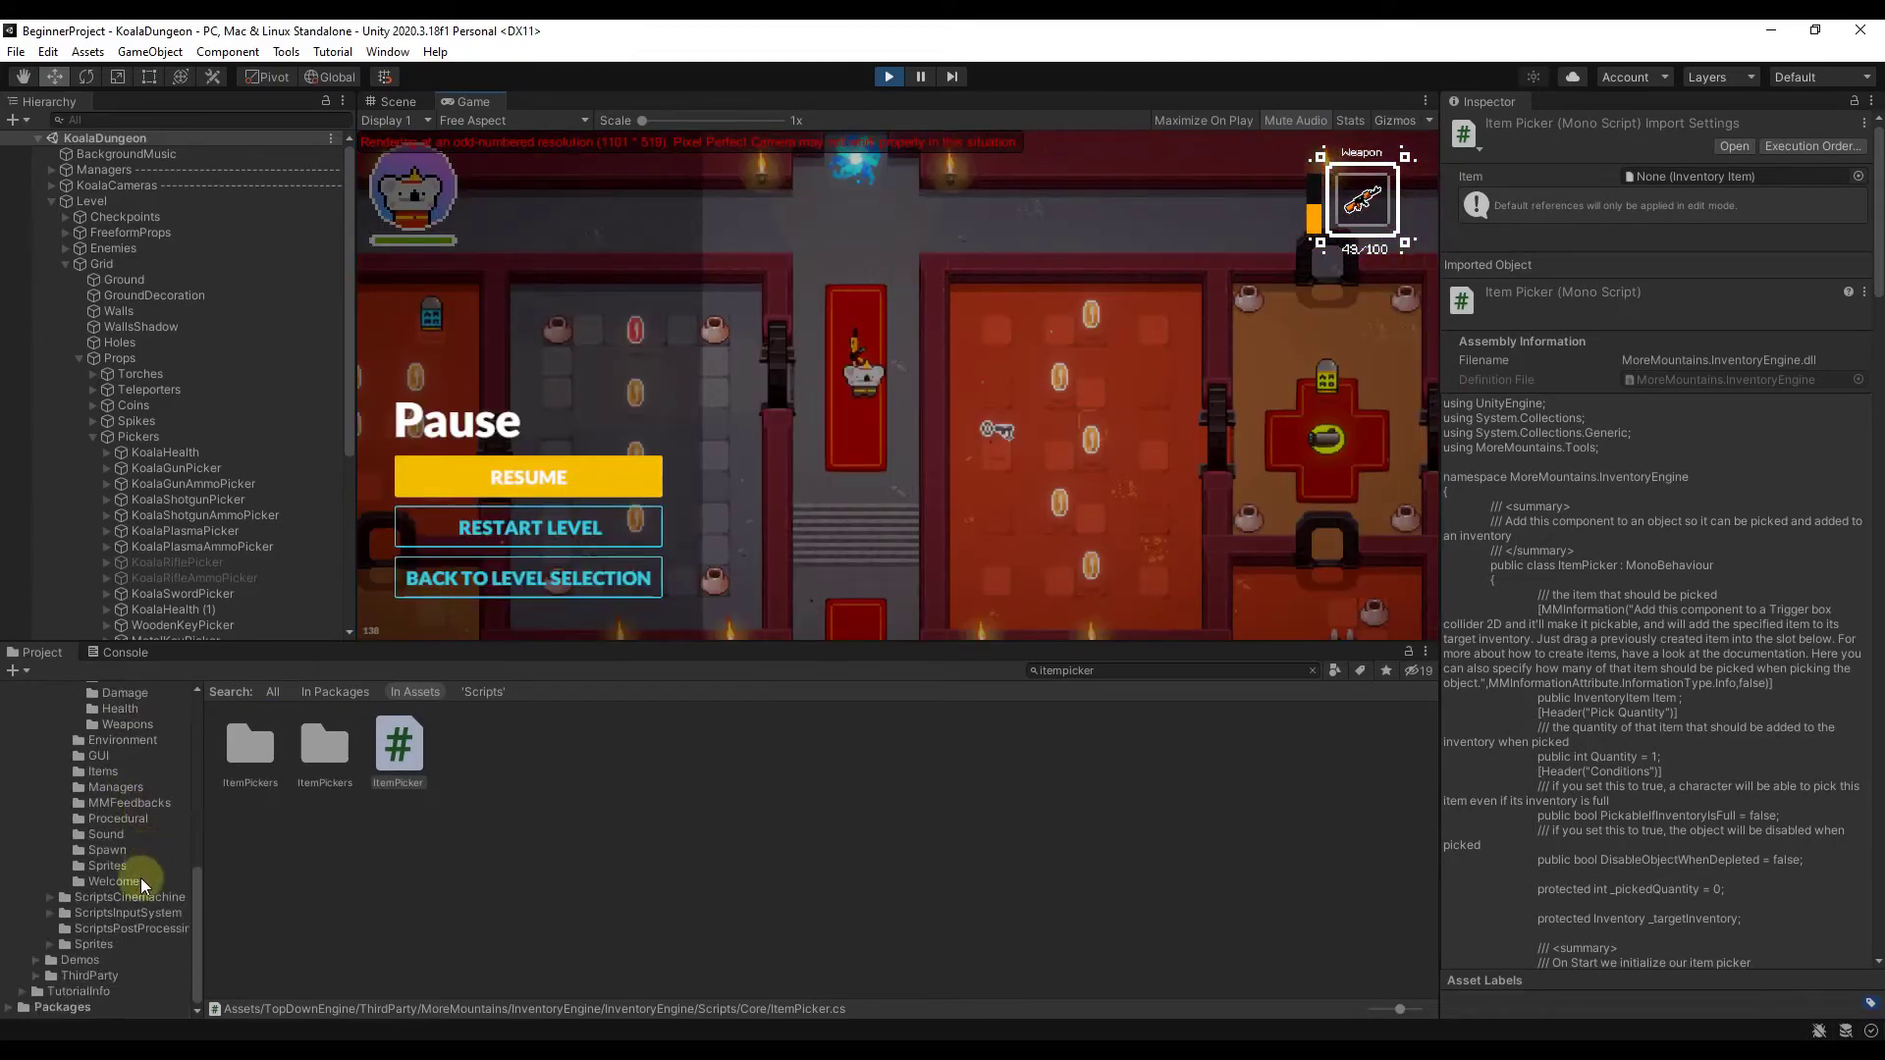
left_click(80, 960)
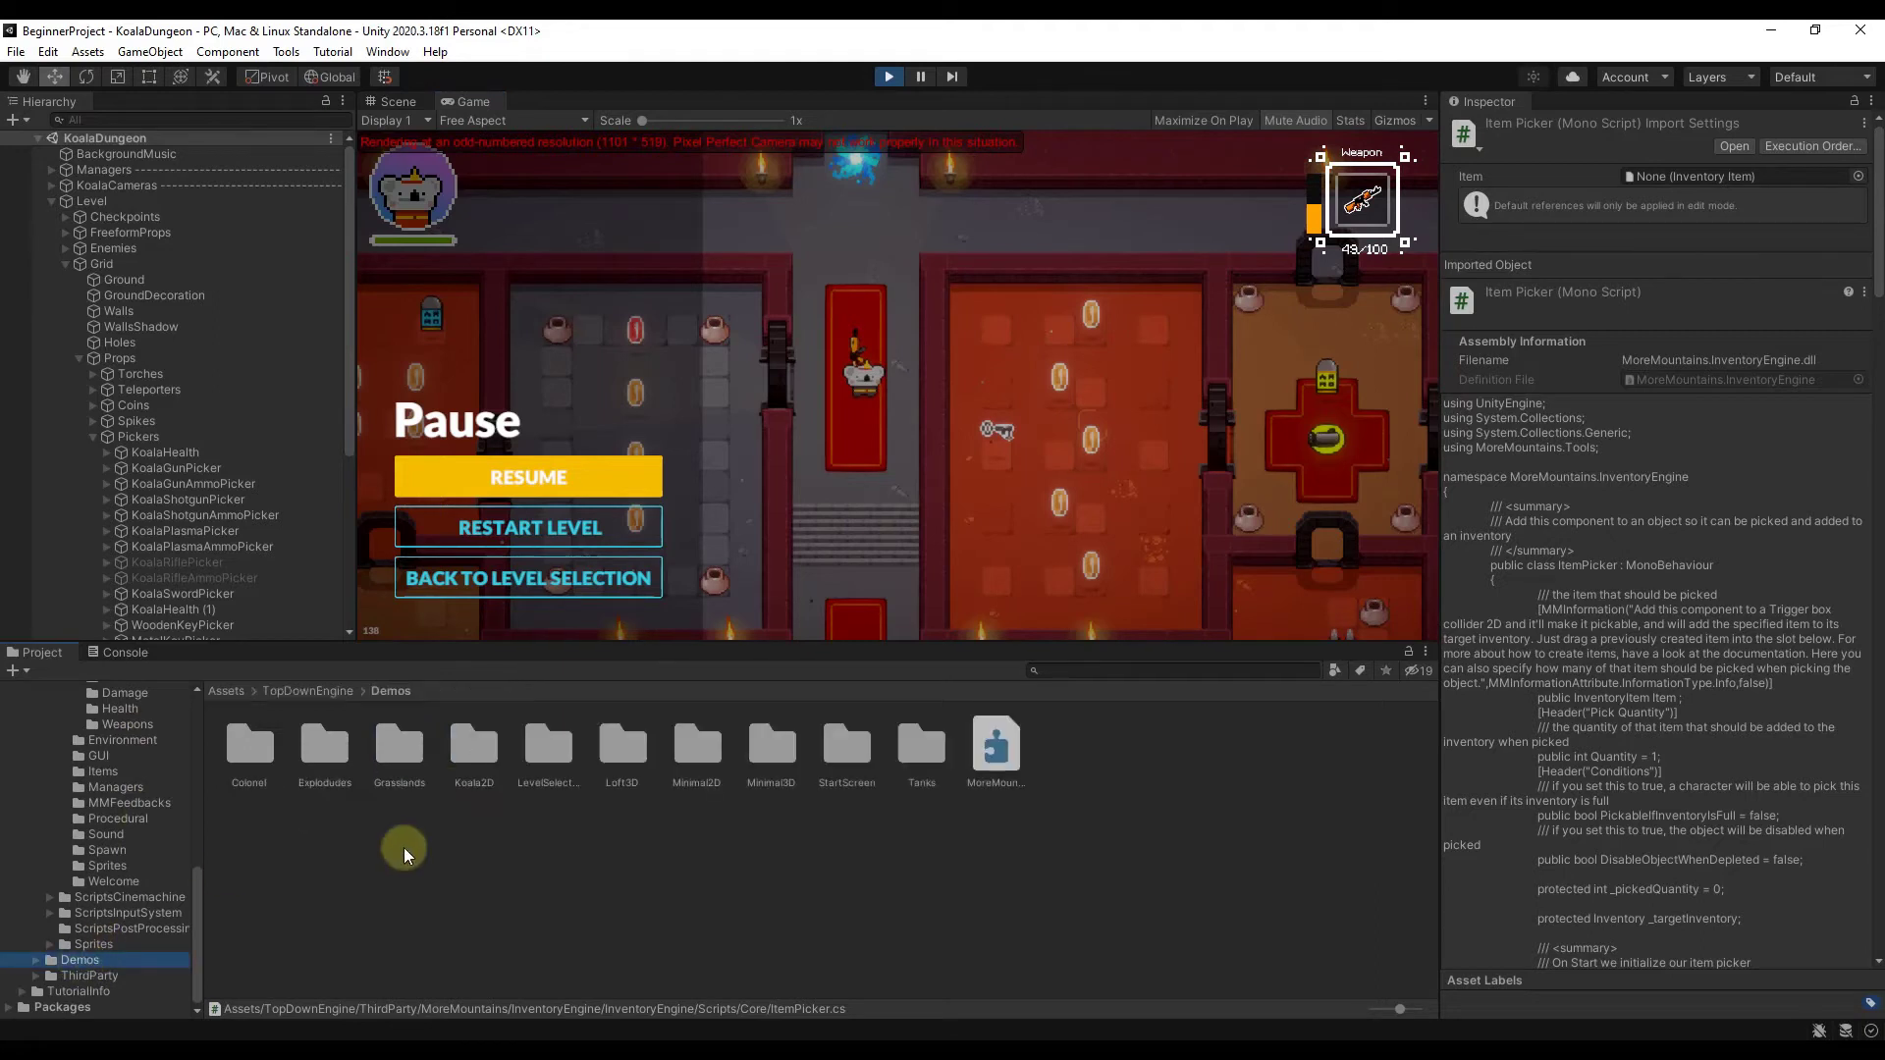
left_click(33, 959)
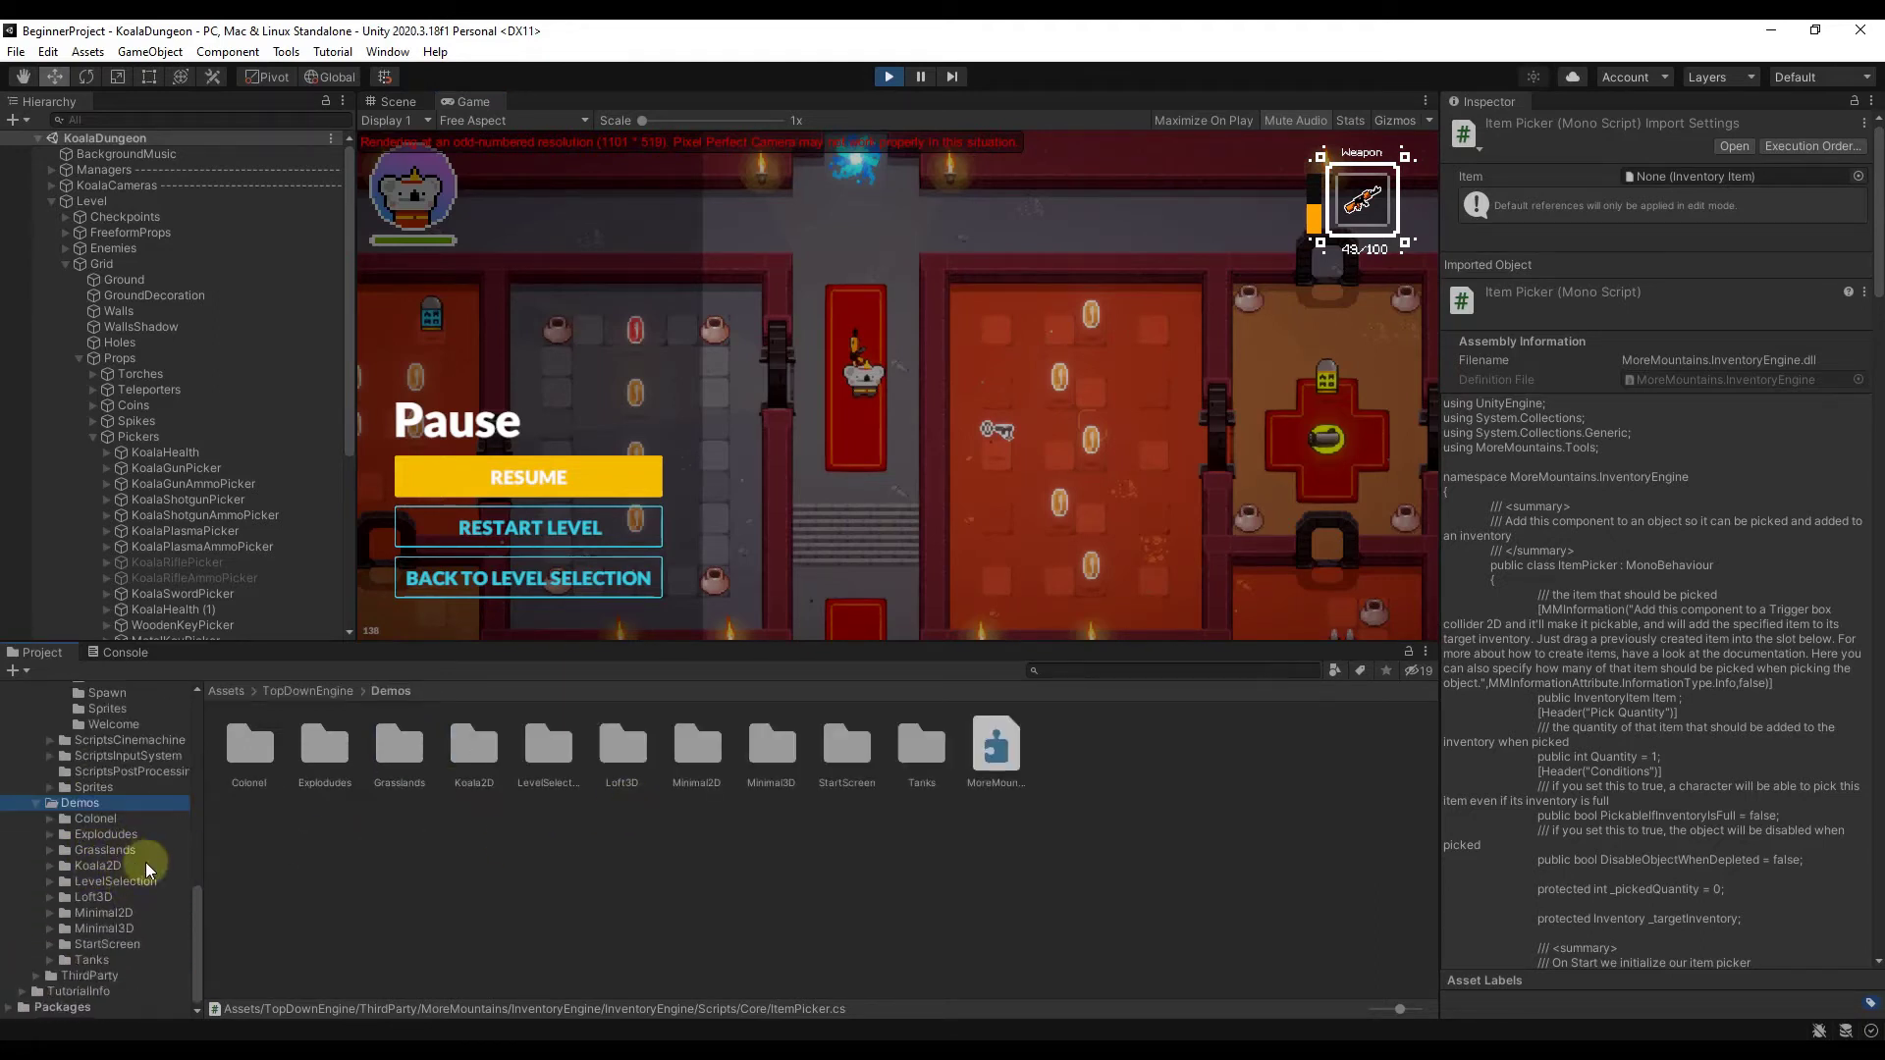
left_click(106, 834)
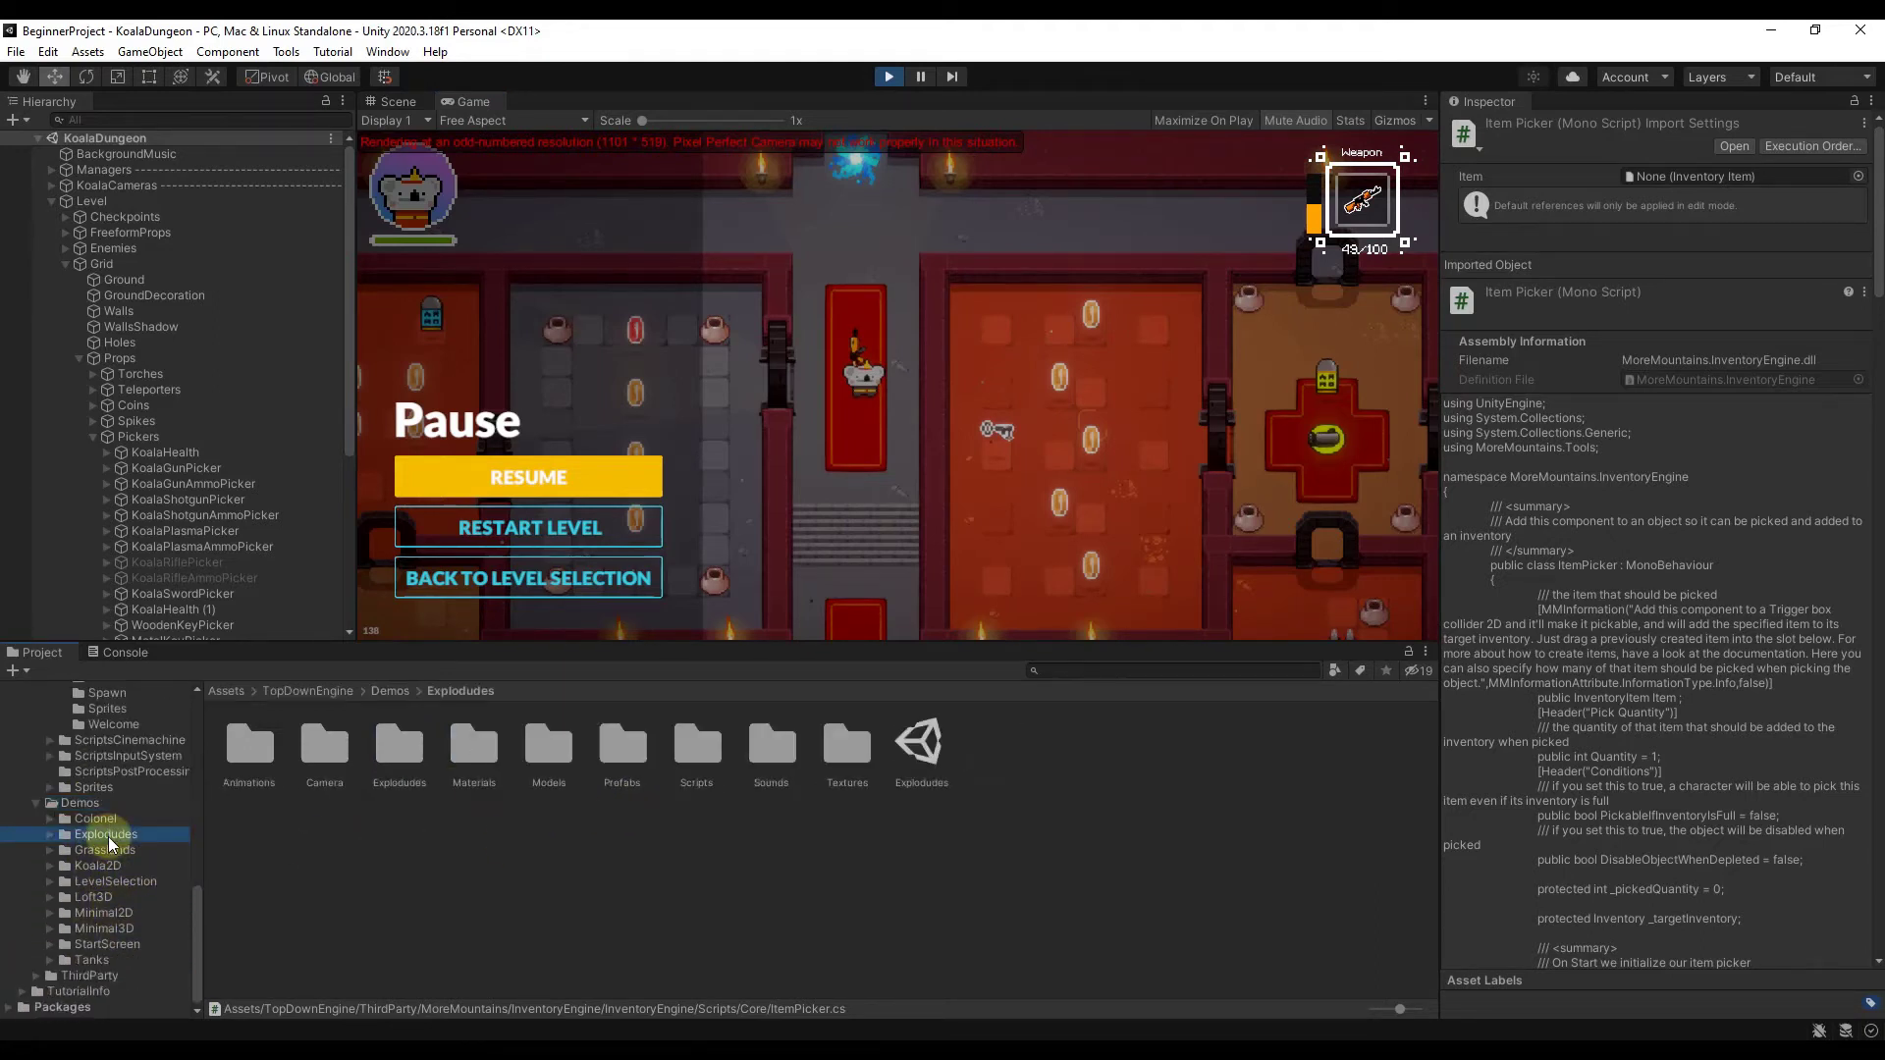
double_click(925, 738)
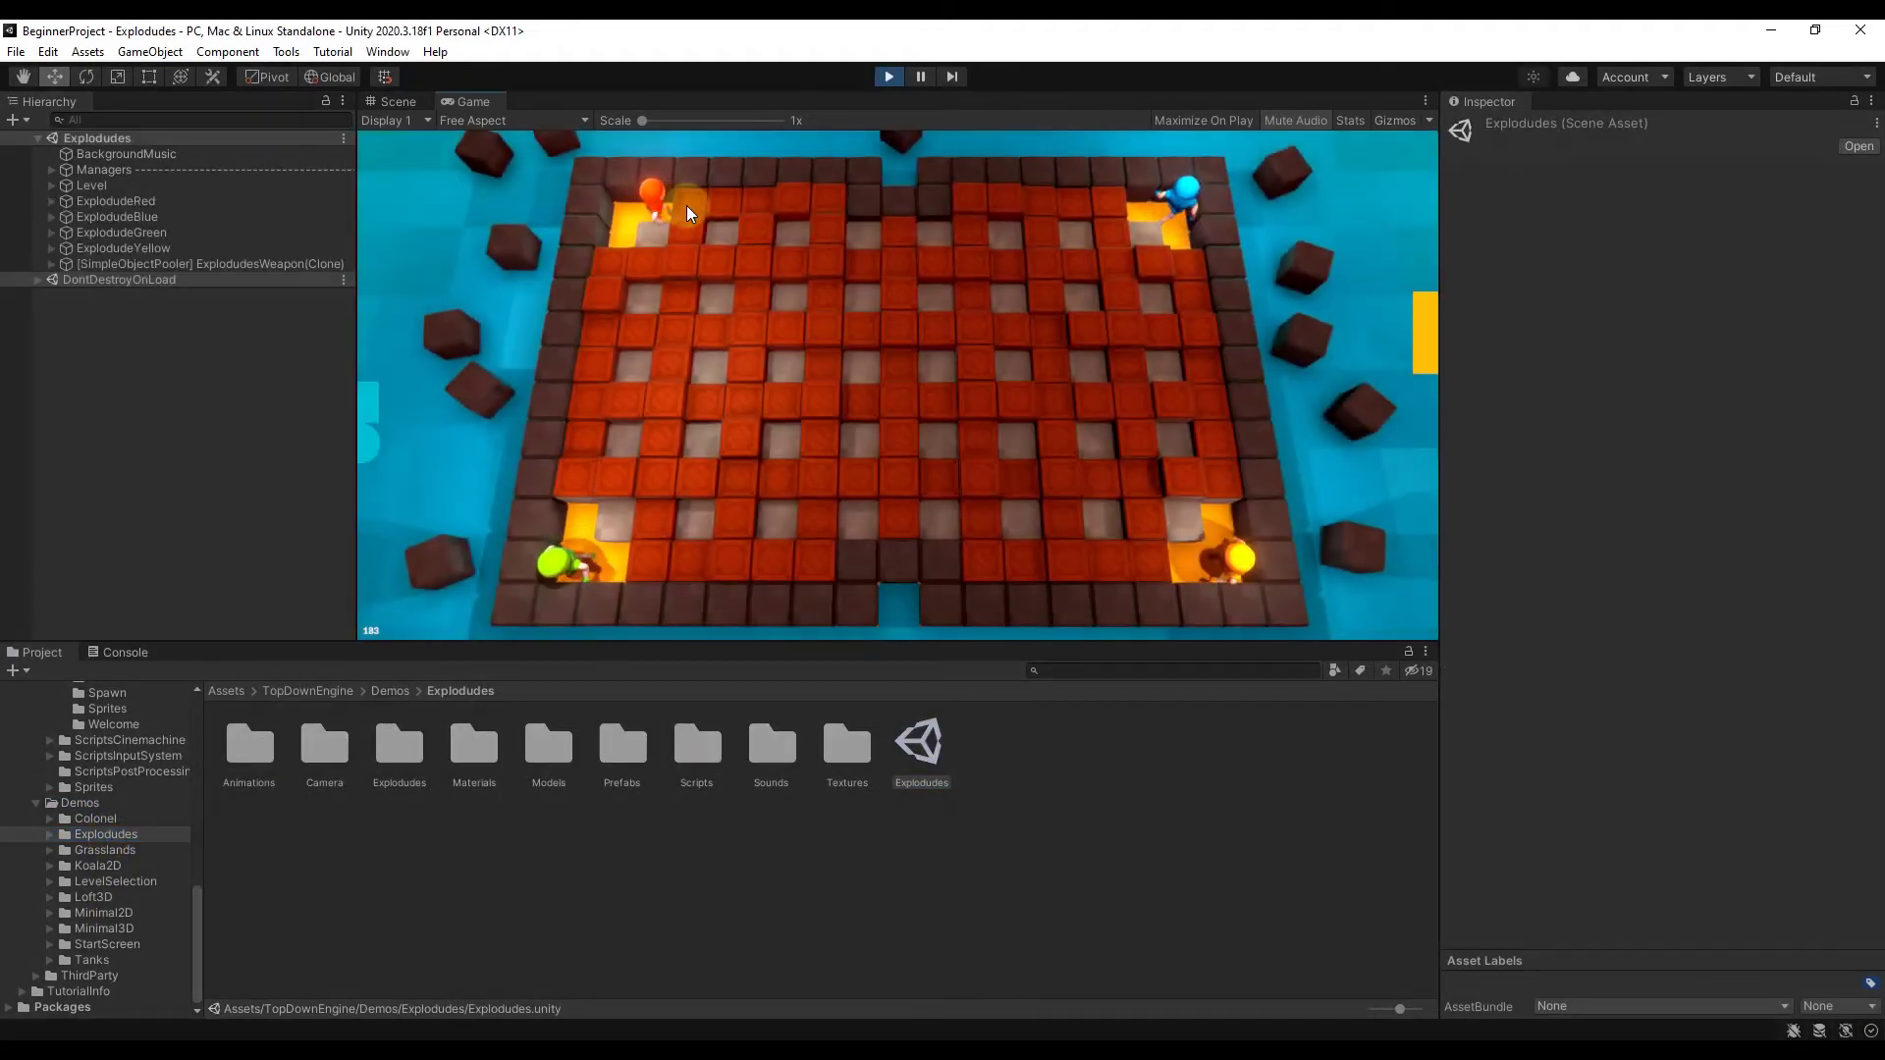
Playtest Explodudes by moving the red character around its corner and blowing up the neighbouring crates with a bomb
left_click(729, 208)
key("a")
key("s")
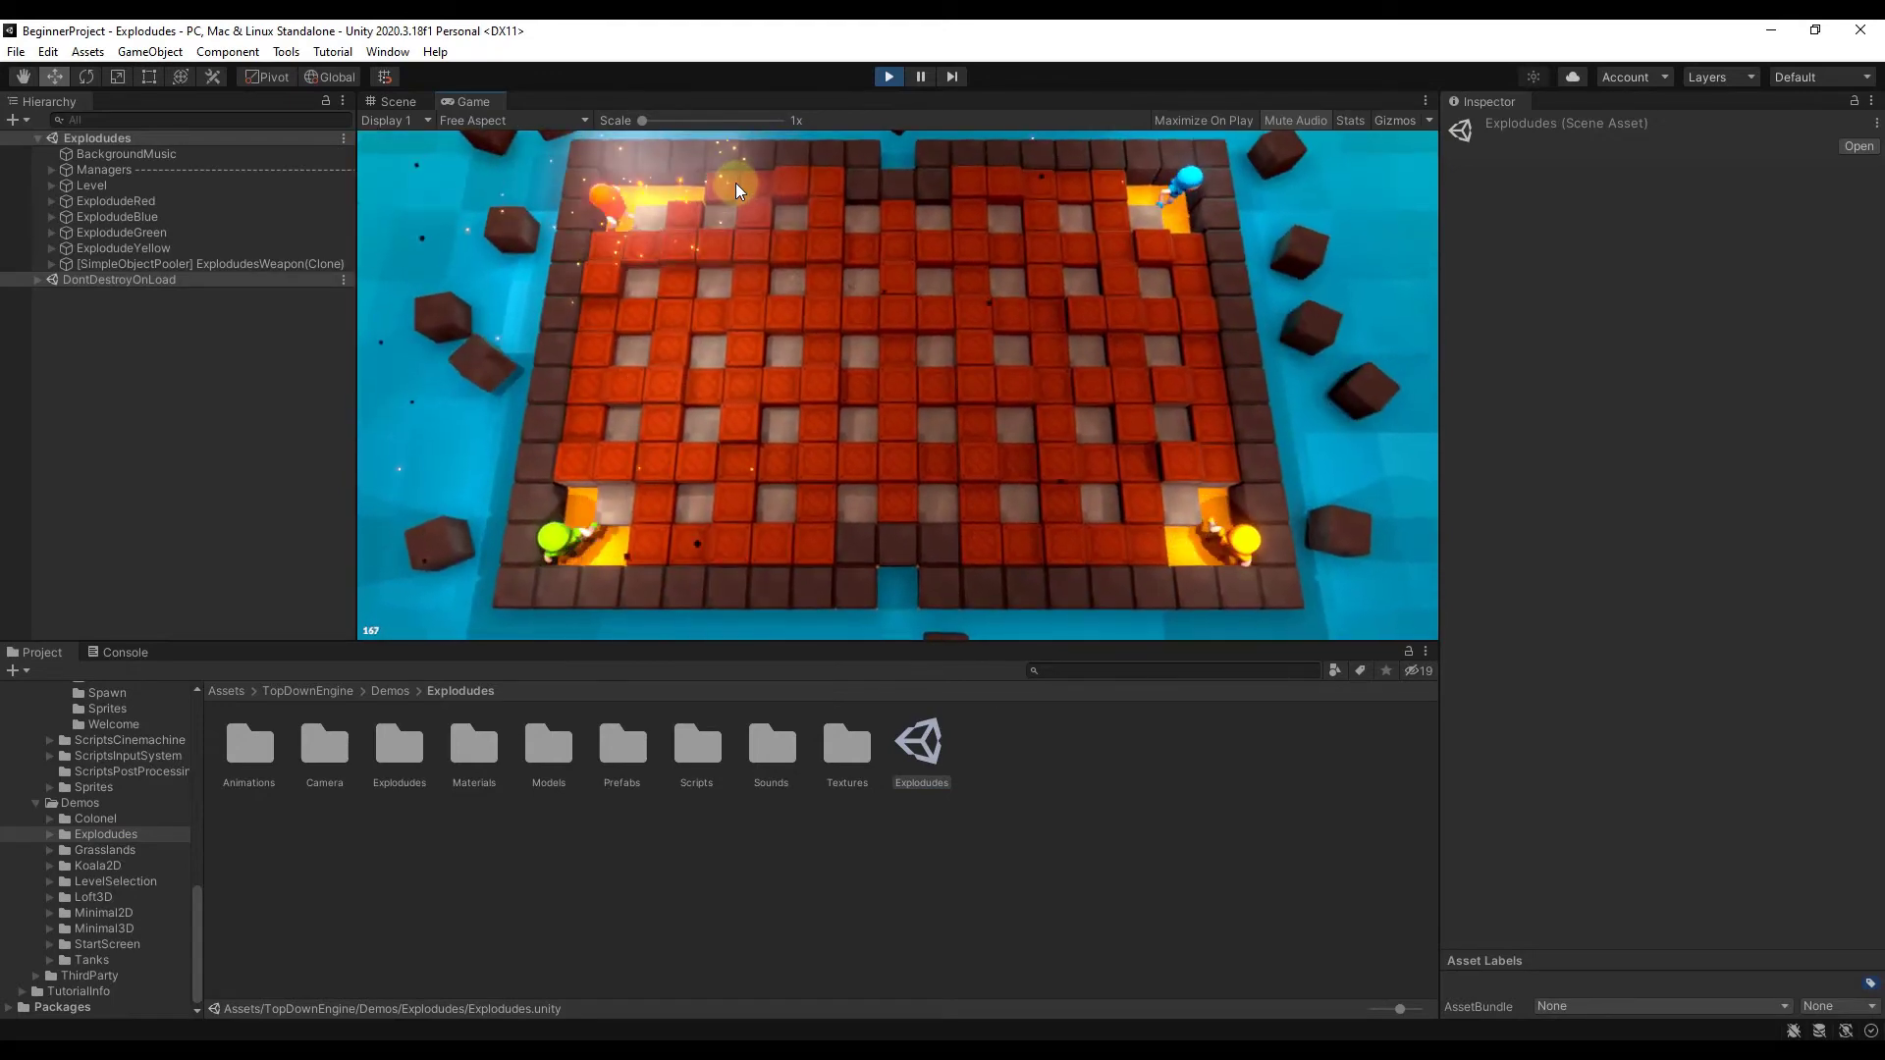
key("w")
key("d")
left_click(707, 204)
key("a")
key("s")
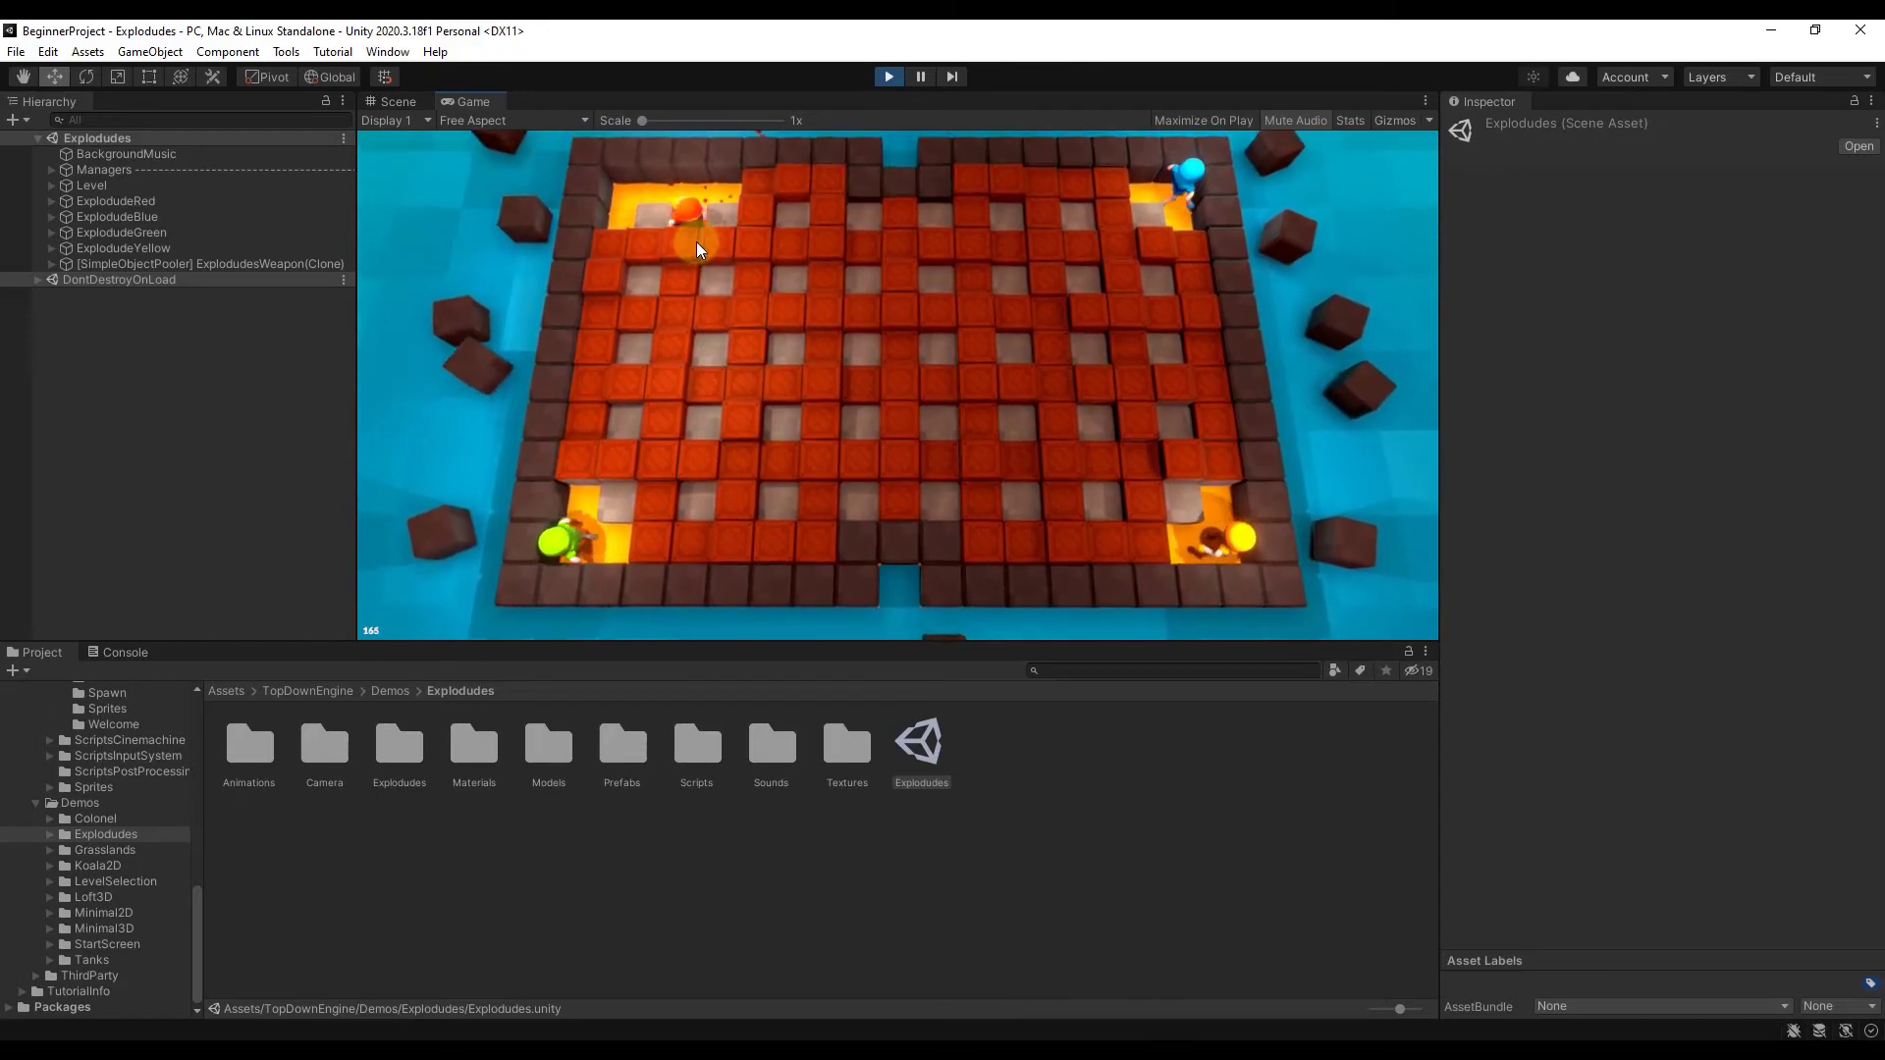
Drop more bombs with the red character, retreat from the blasts and stop play mode
key("space")
key("Left")
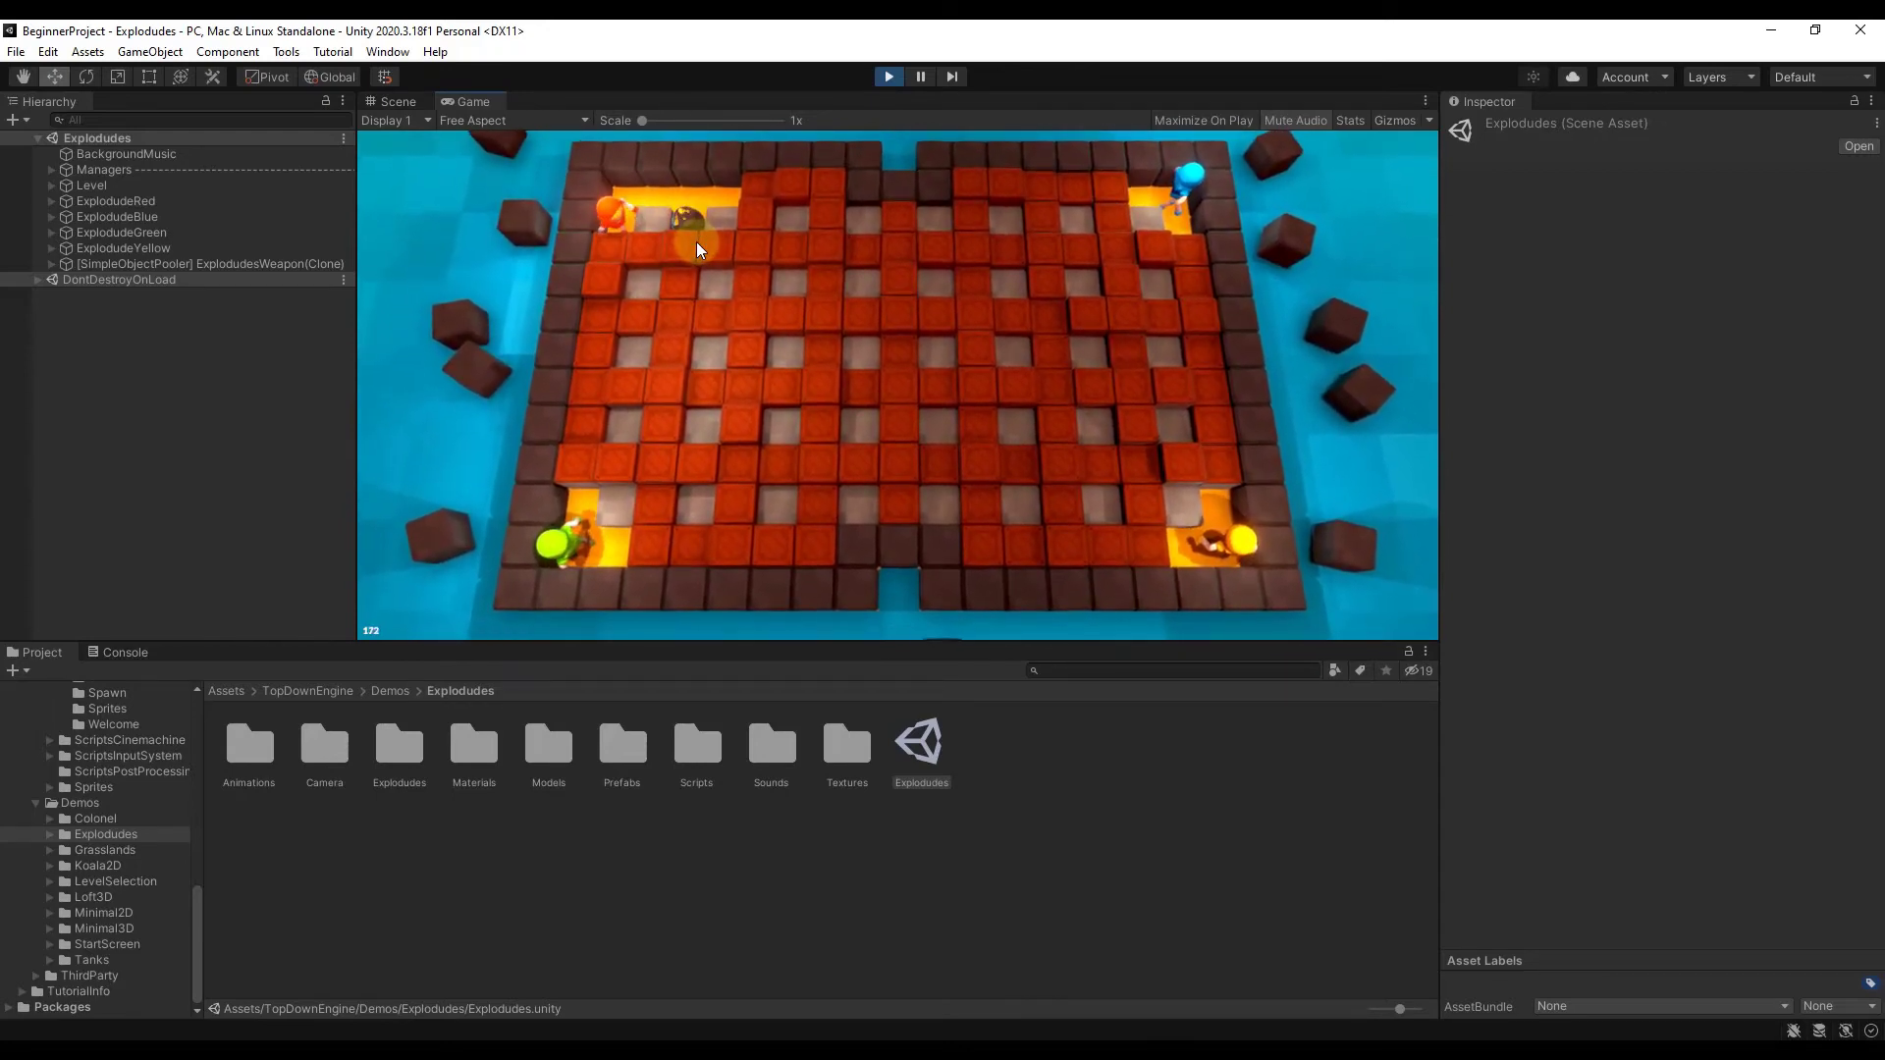
key("Down")
key("space")
key("Up")
key("Left")
key("Down")
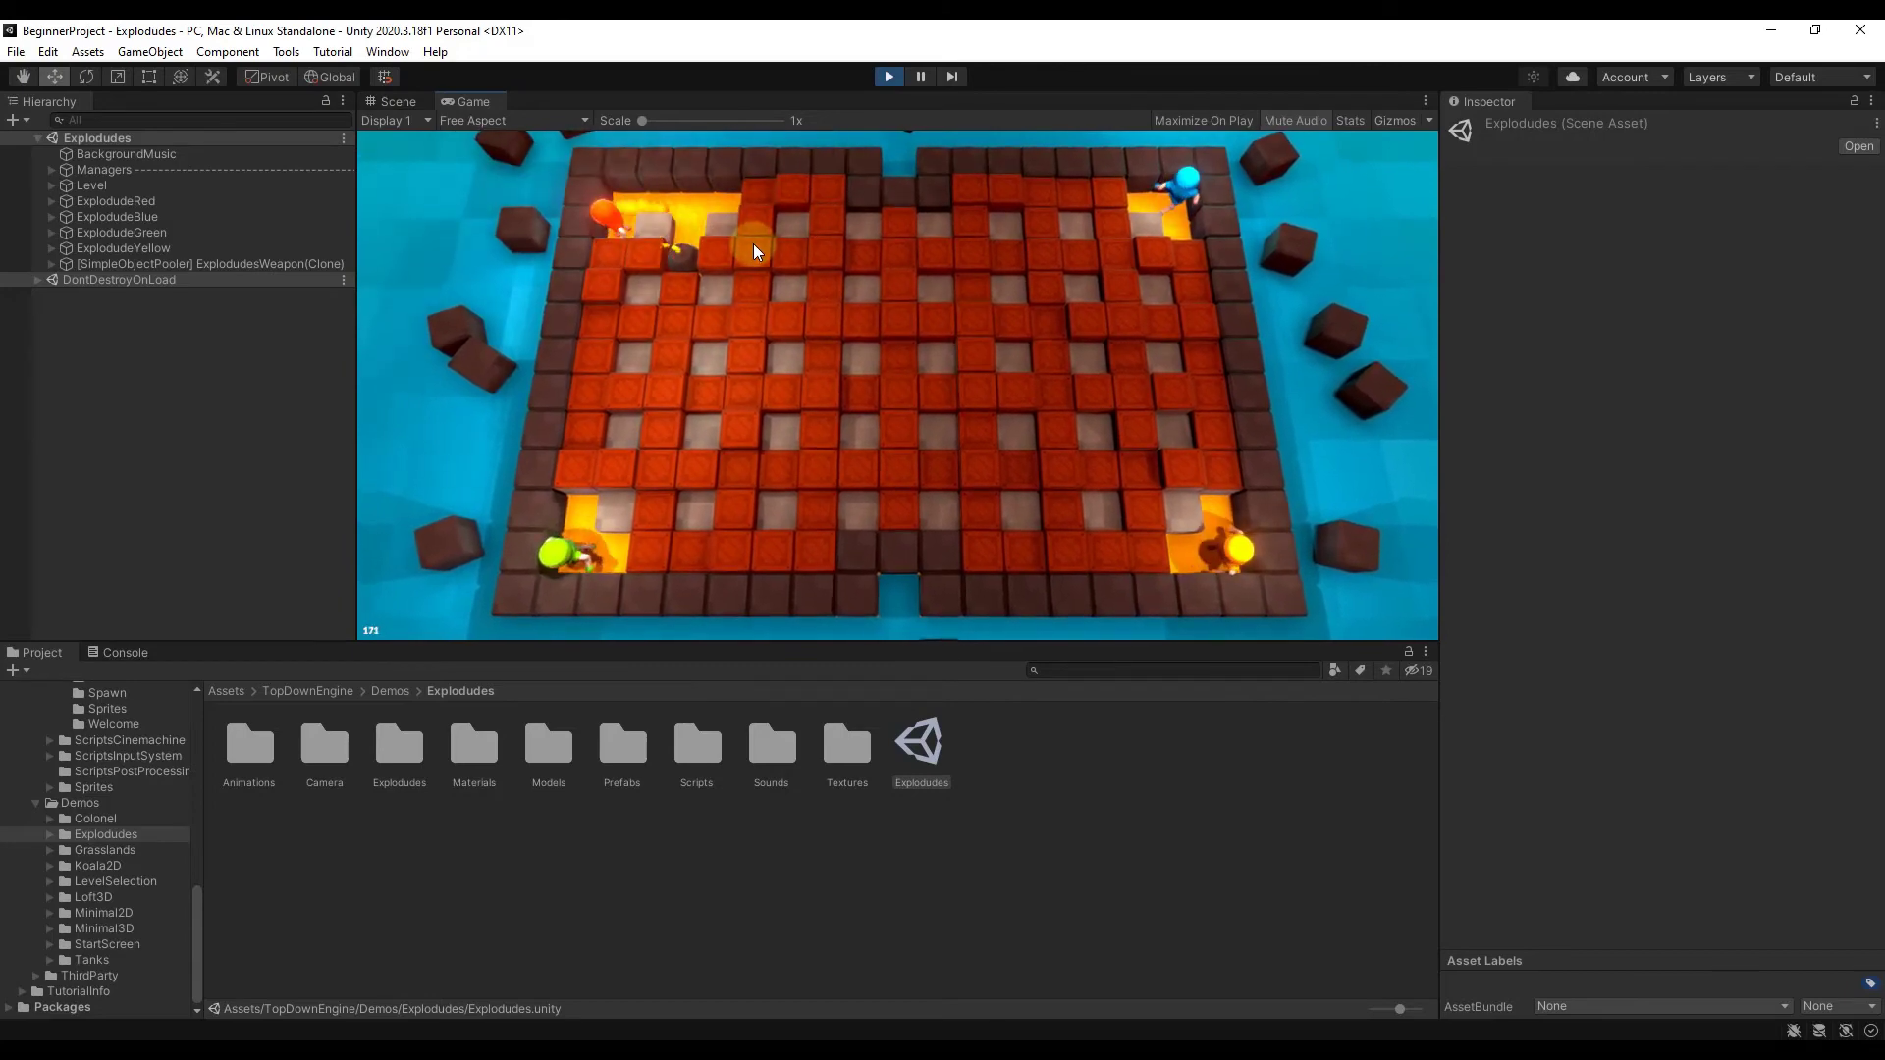
left_click(888, 76)
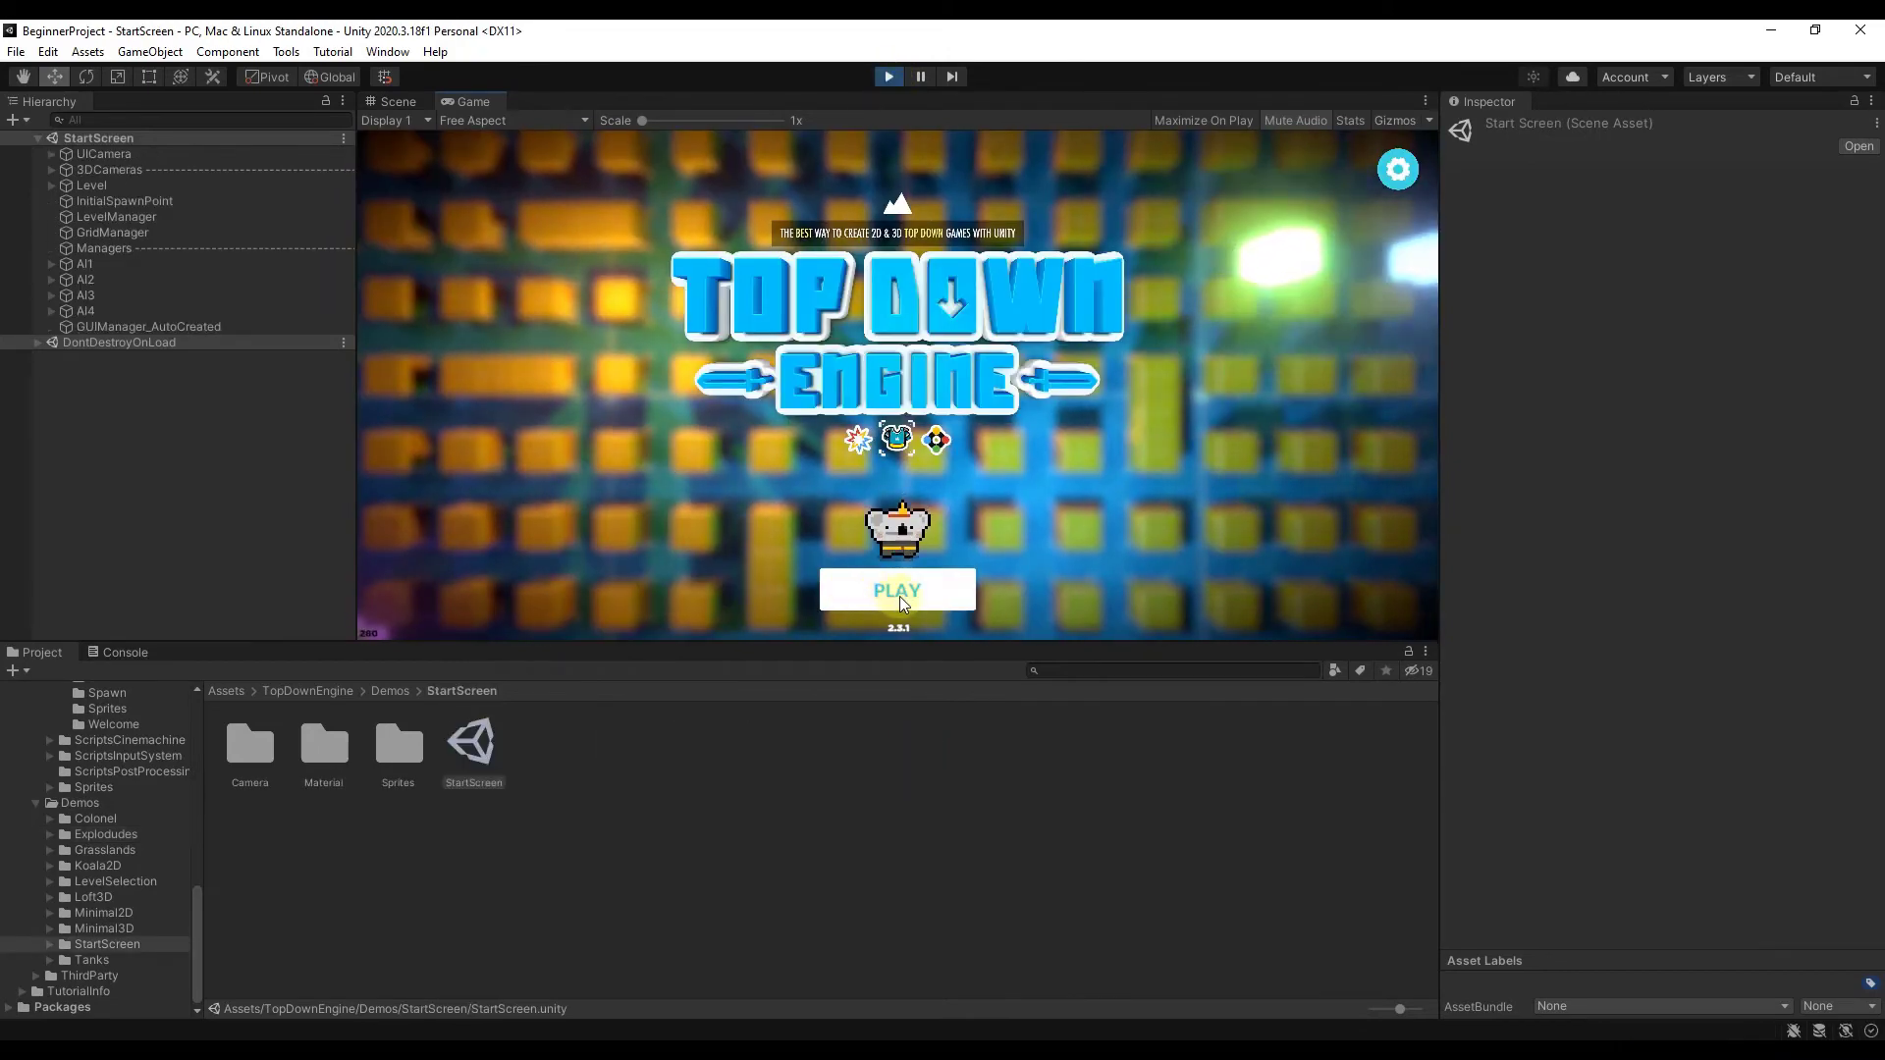
Enter the level selection from the start screen, advance through the demo cards and launch the Loft level
left_click(899, 597)
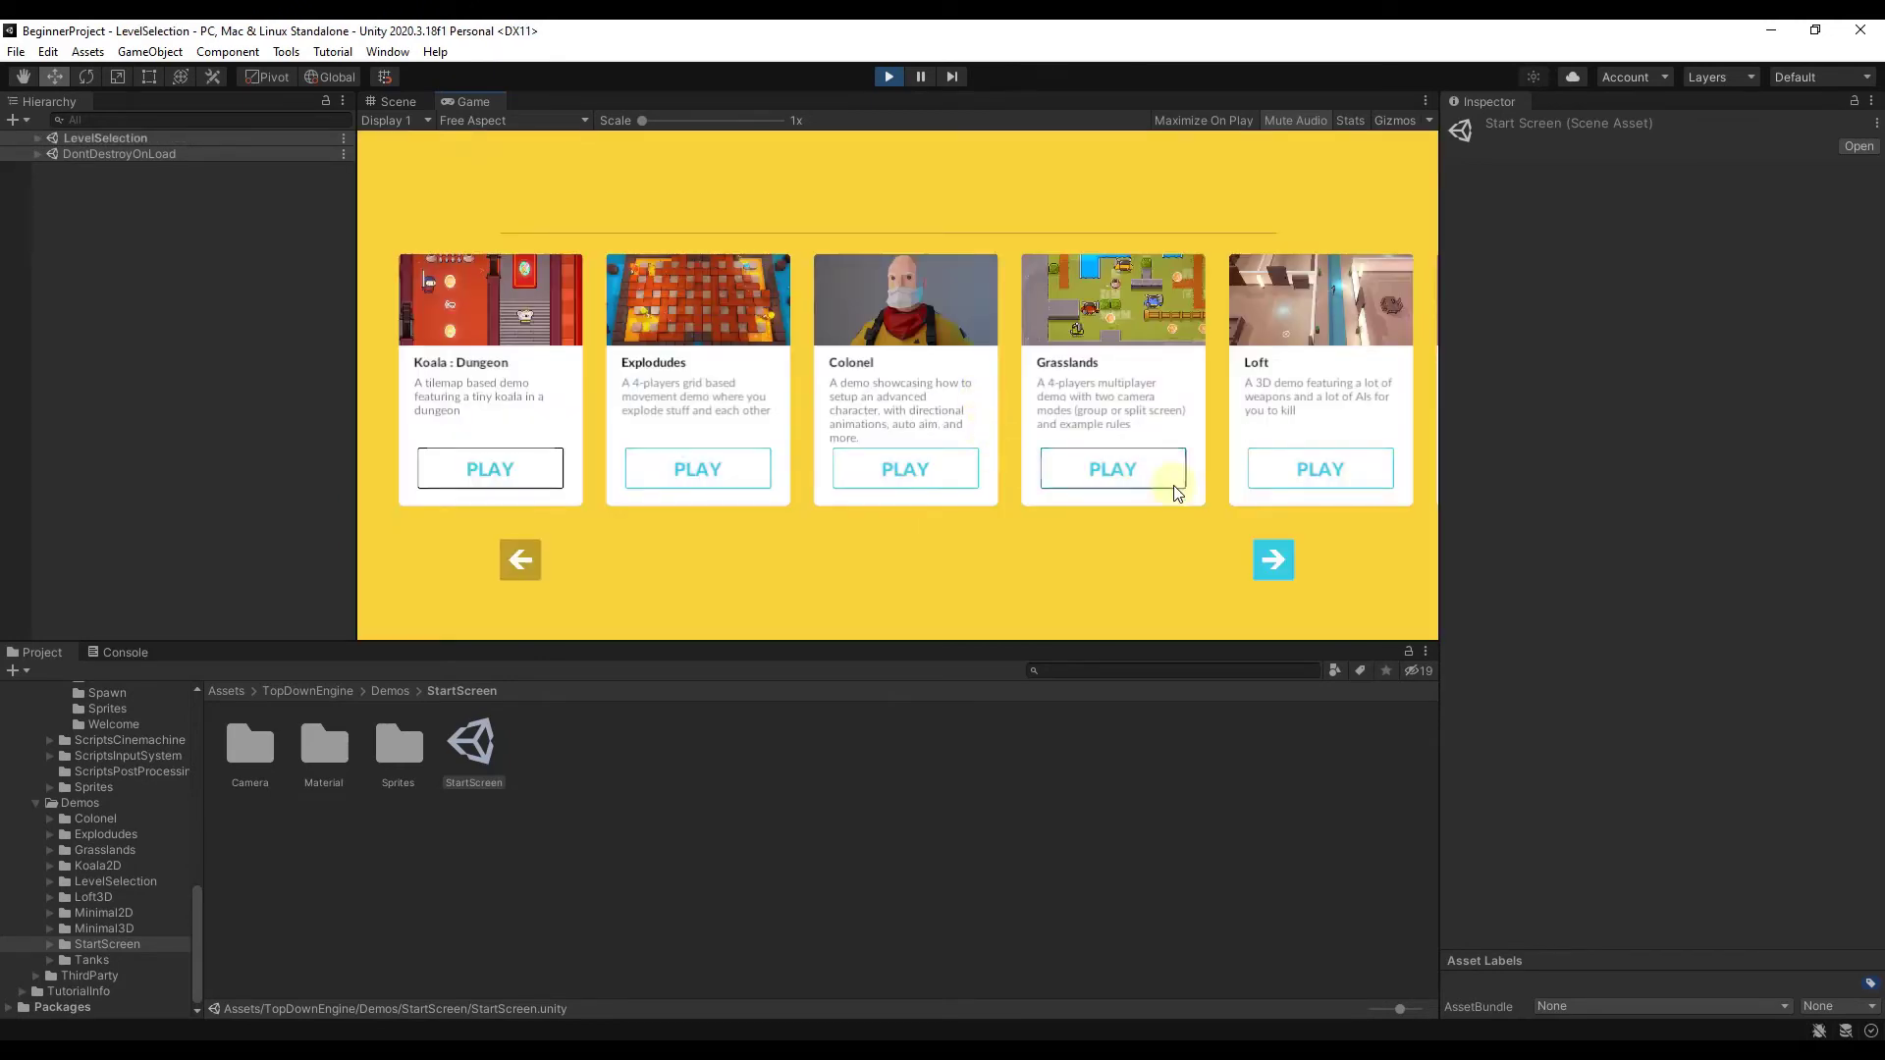
left_click(1269, 577)
left_click(1269, 577)
left_click(1269, 577)
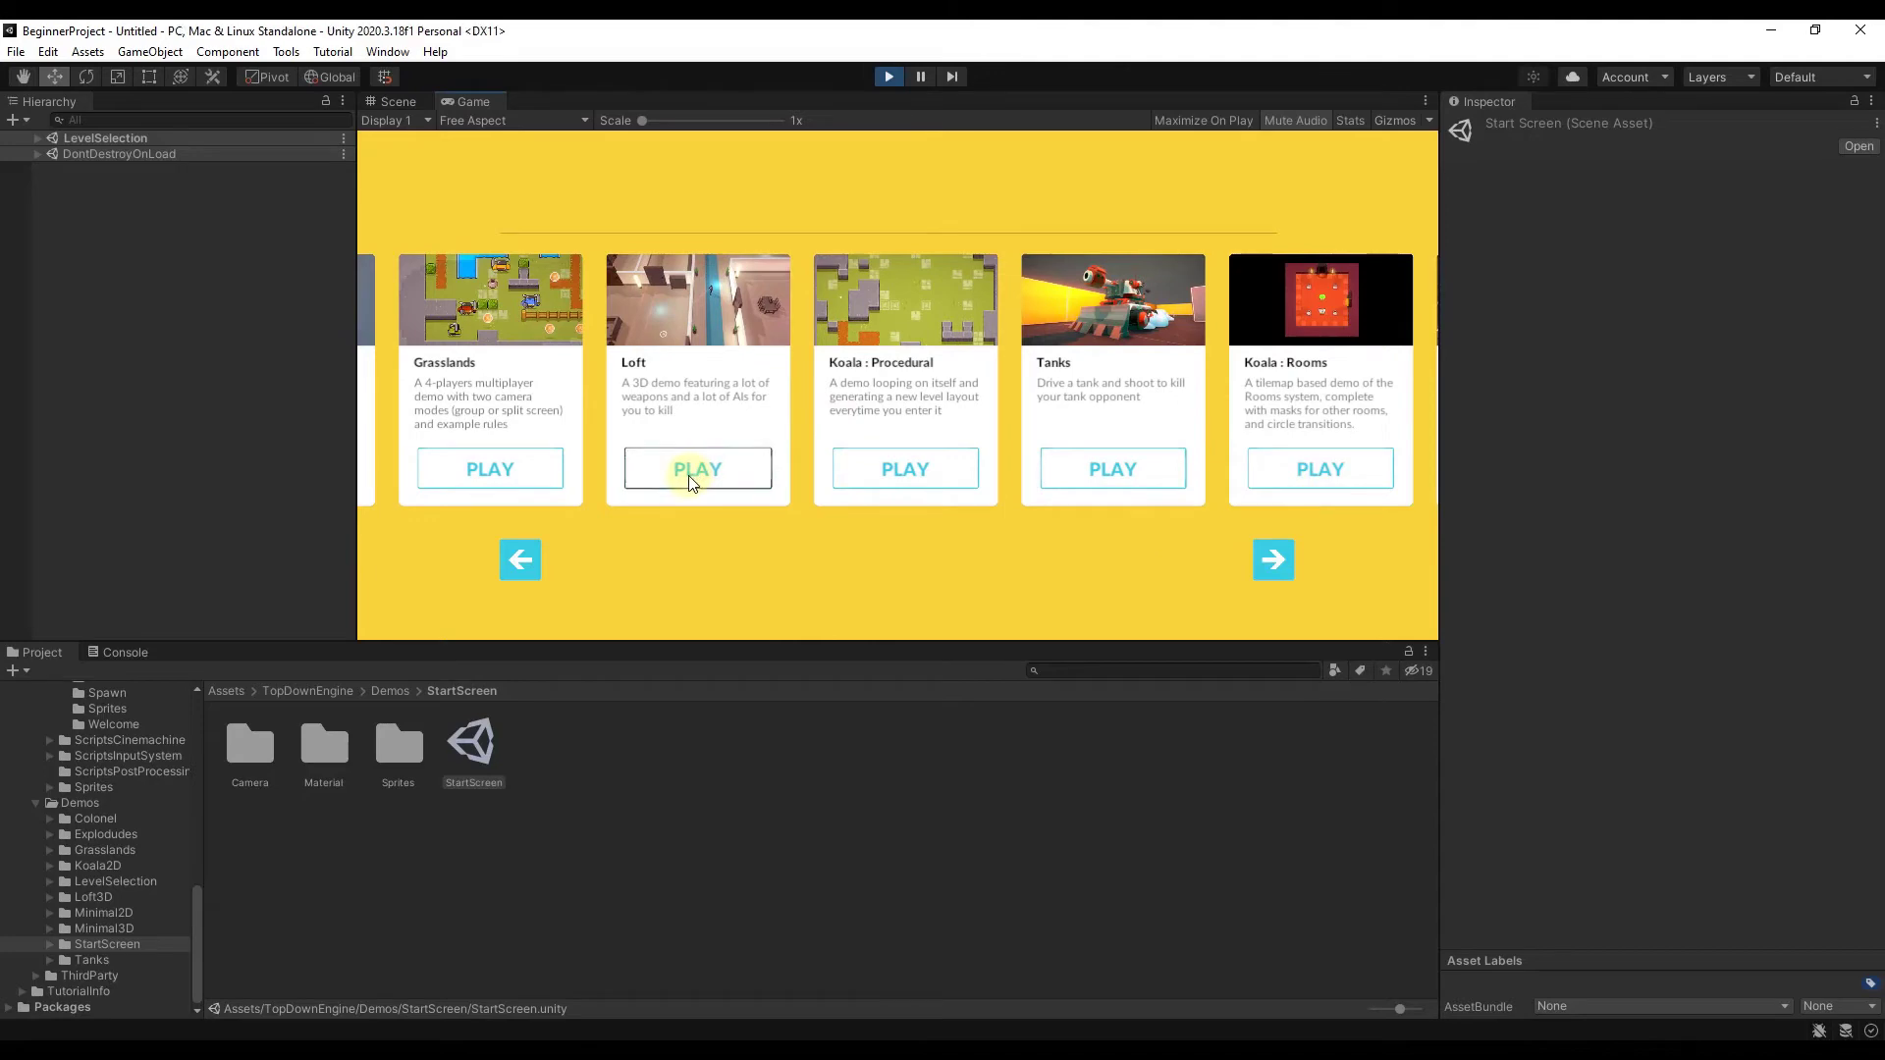
left_click(691, 479)
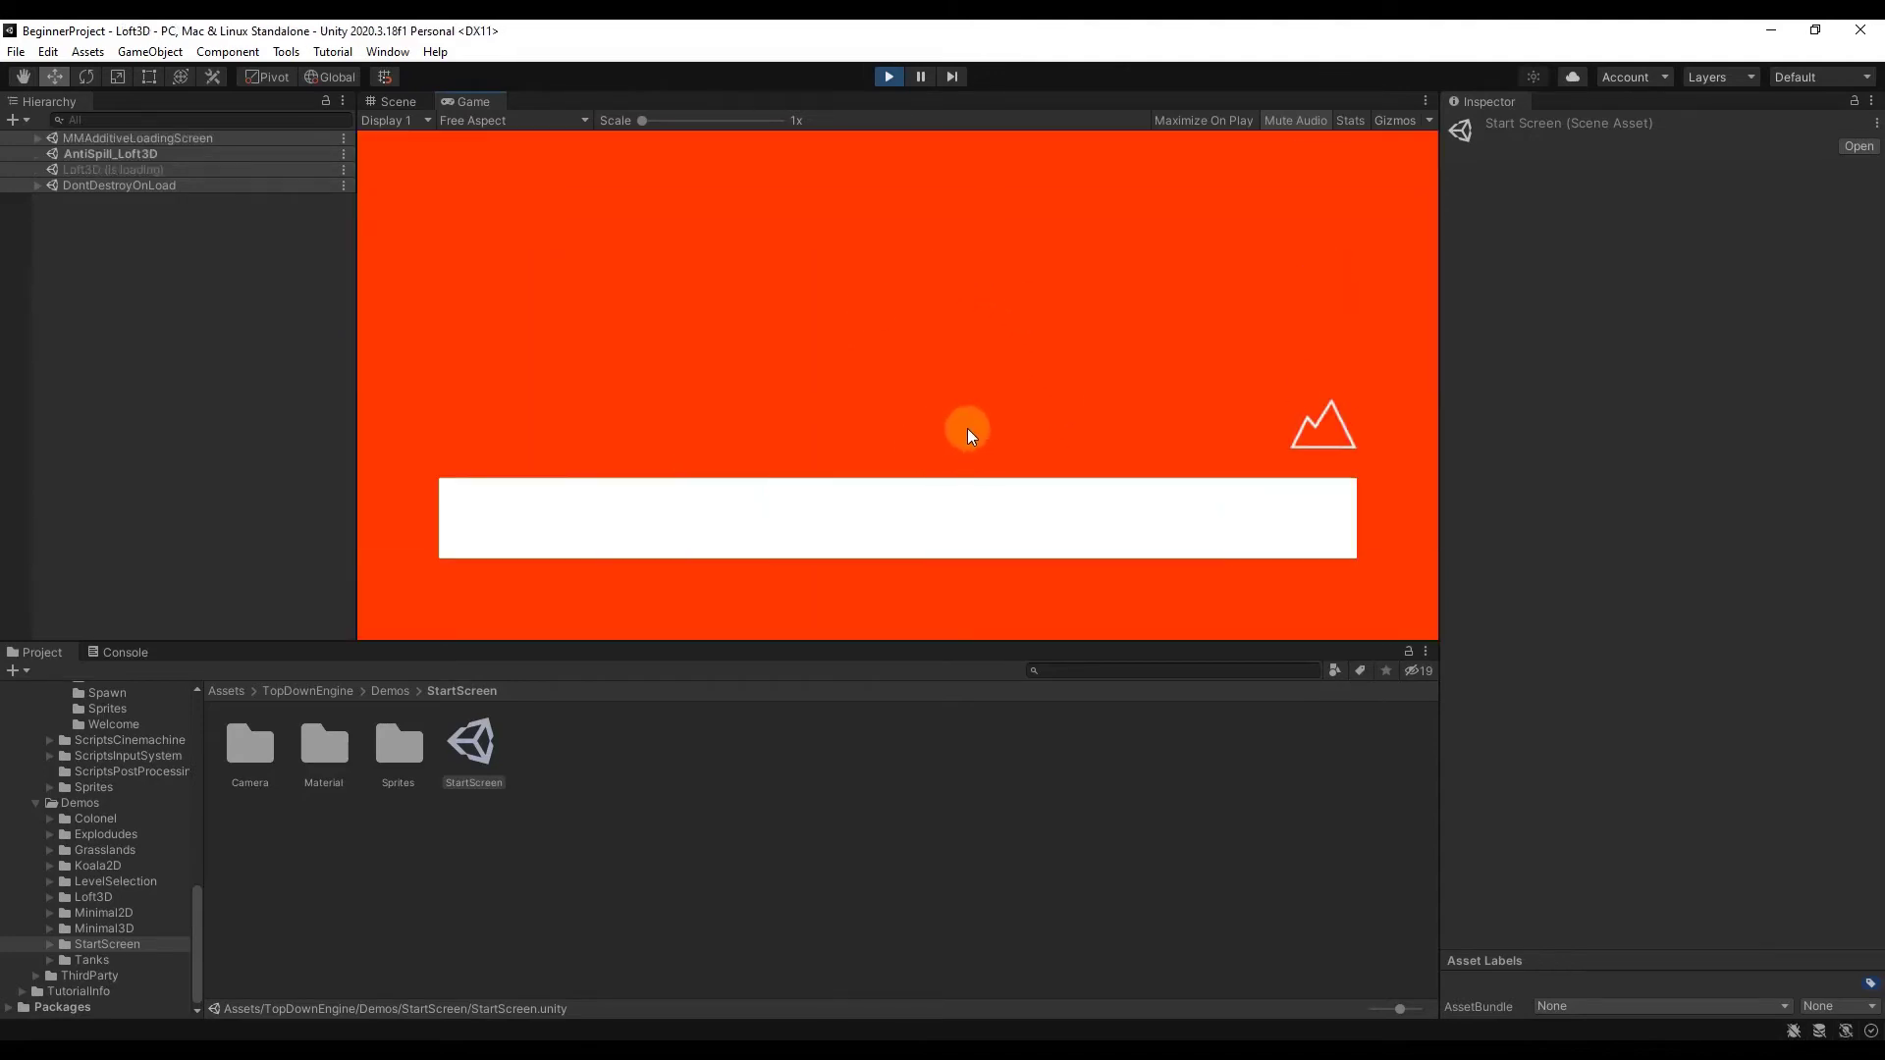
Move the Loft character along the red-carpeted corridor towards the room with the laptop table
key("a")
key("w")
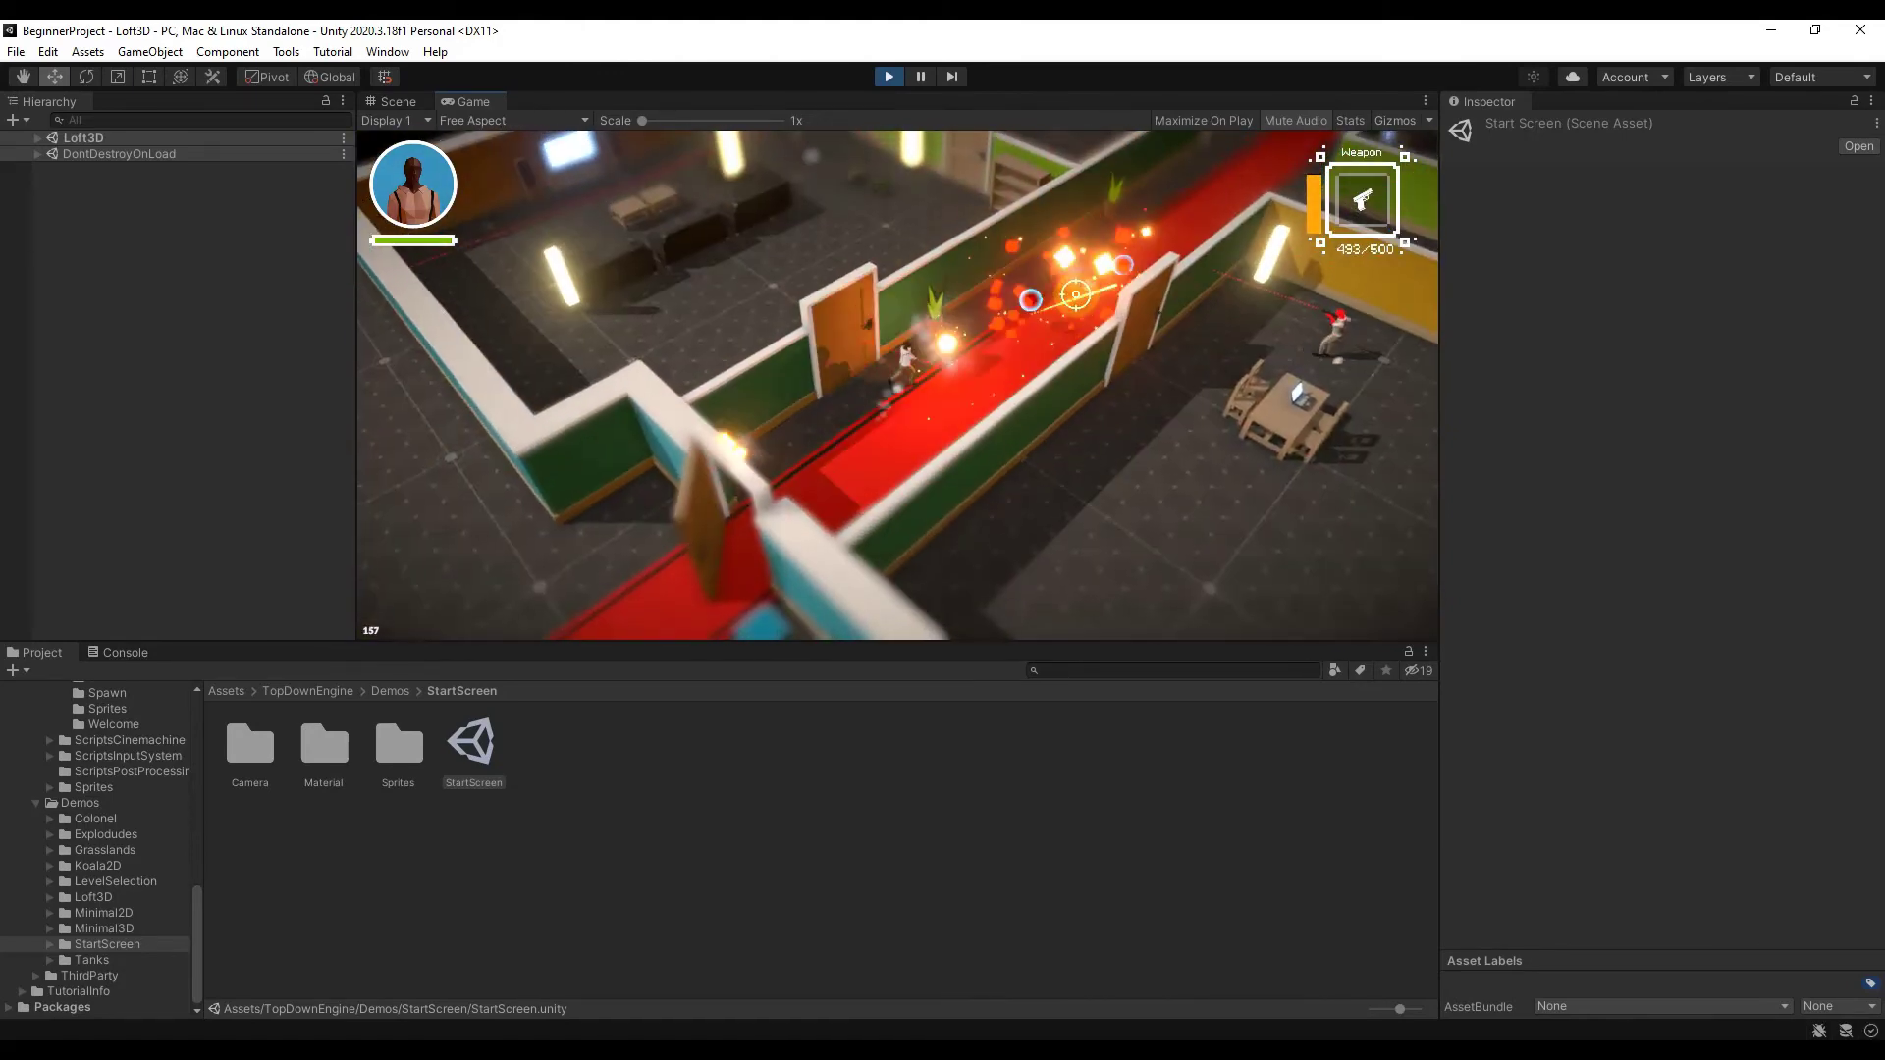
key("d")
key("w")
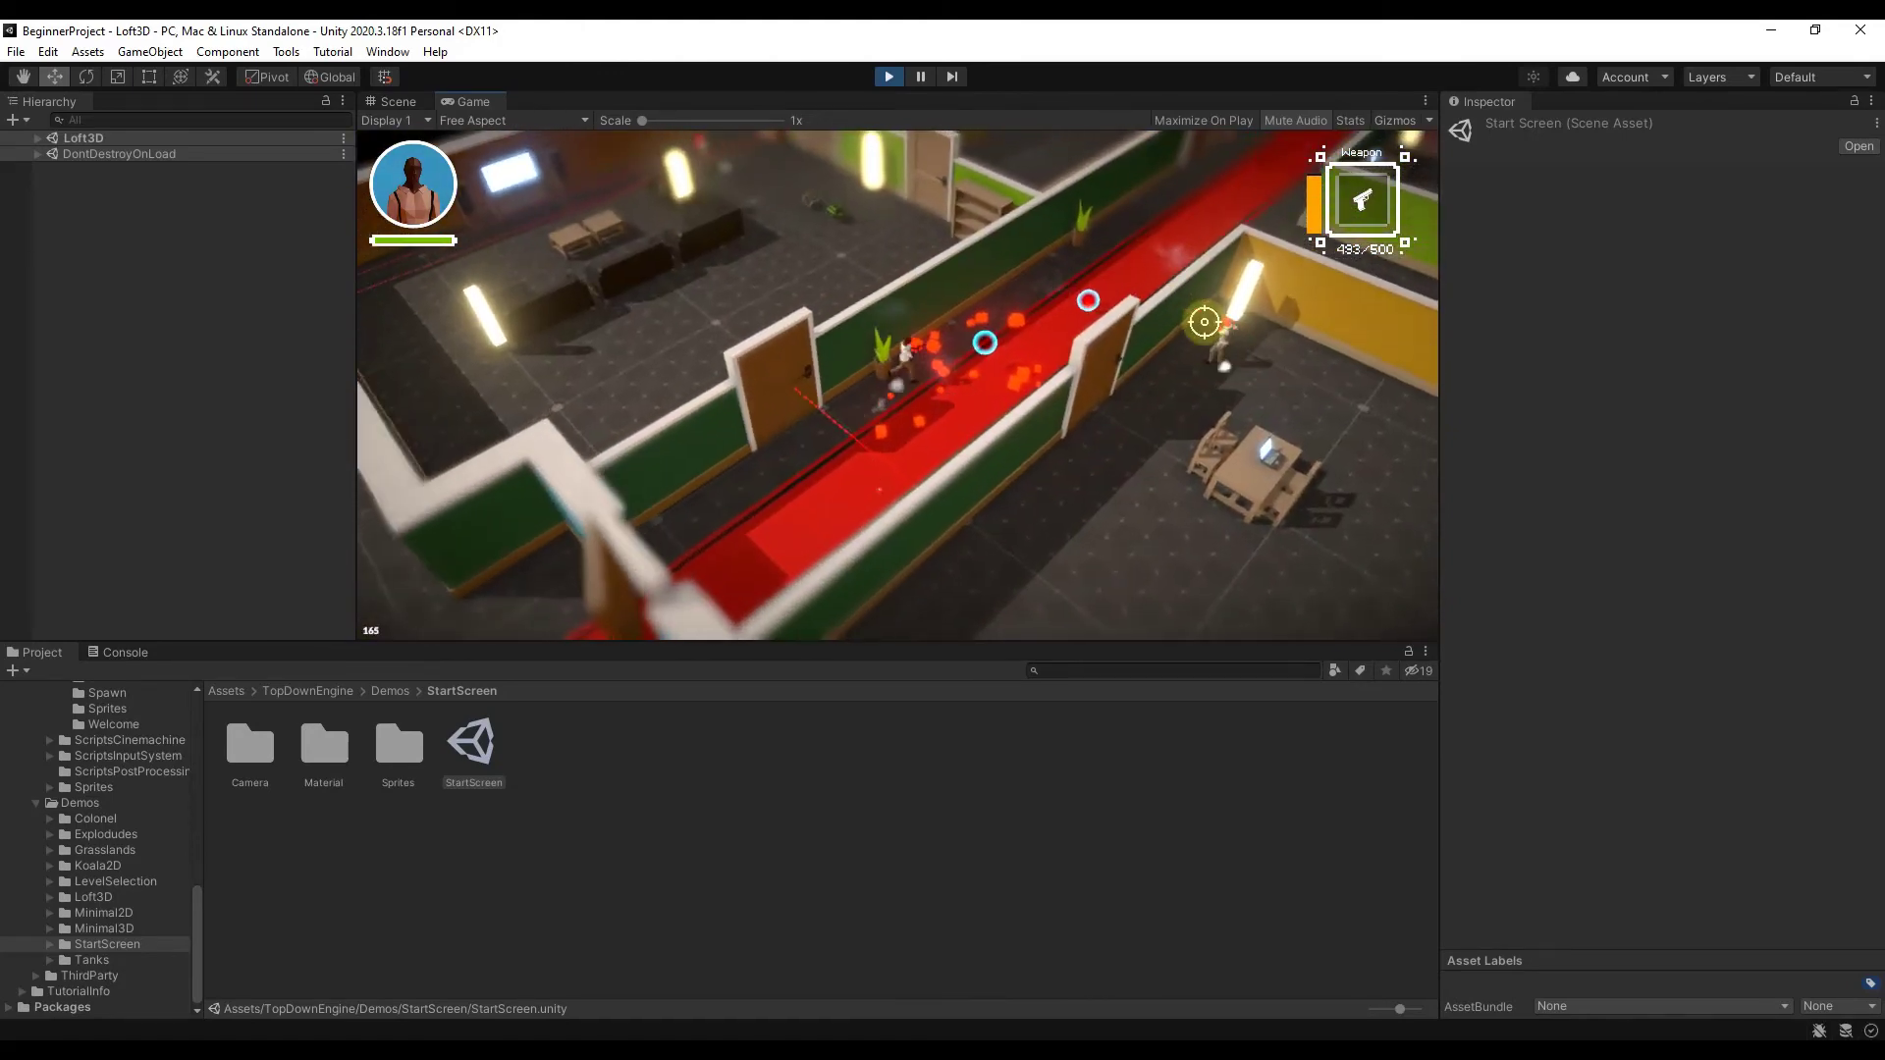
key("d")
key("s")
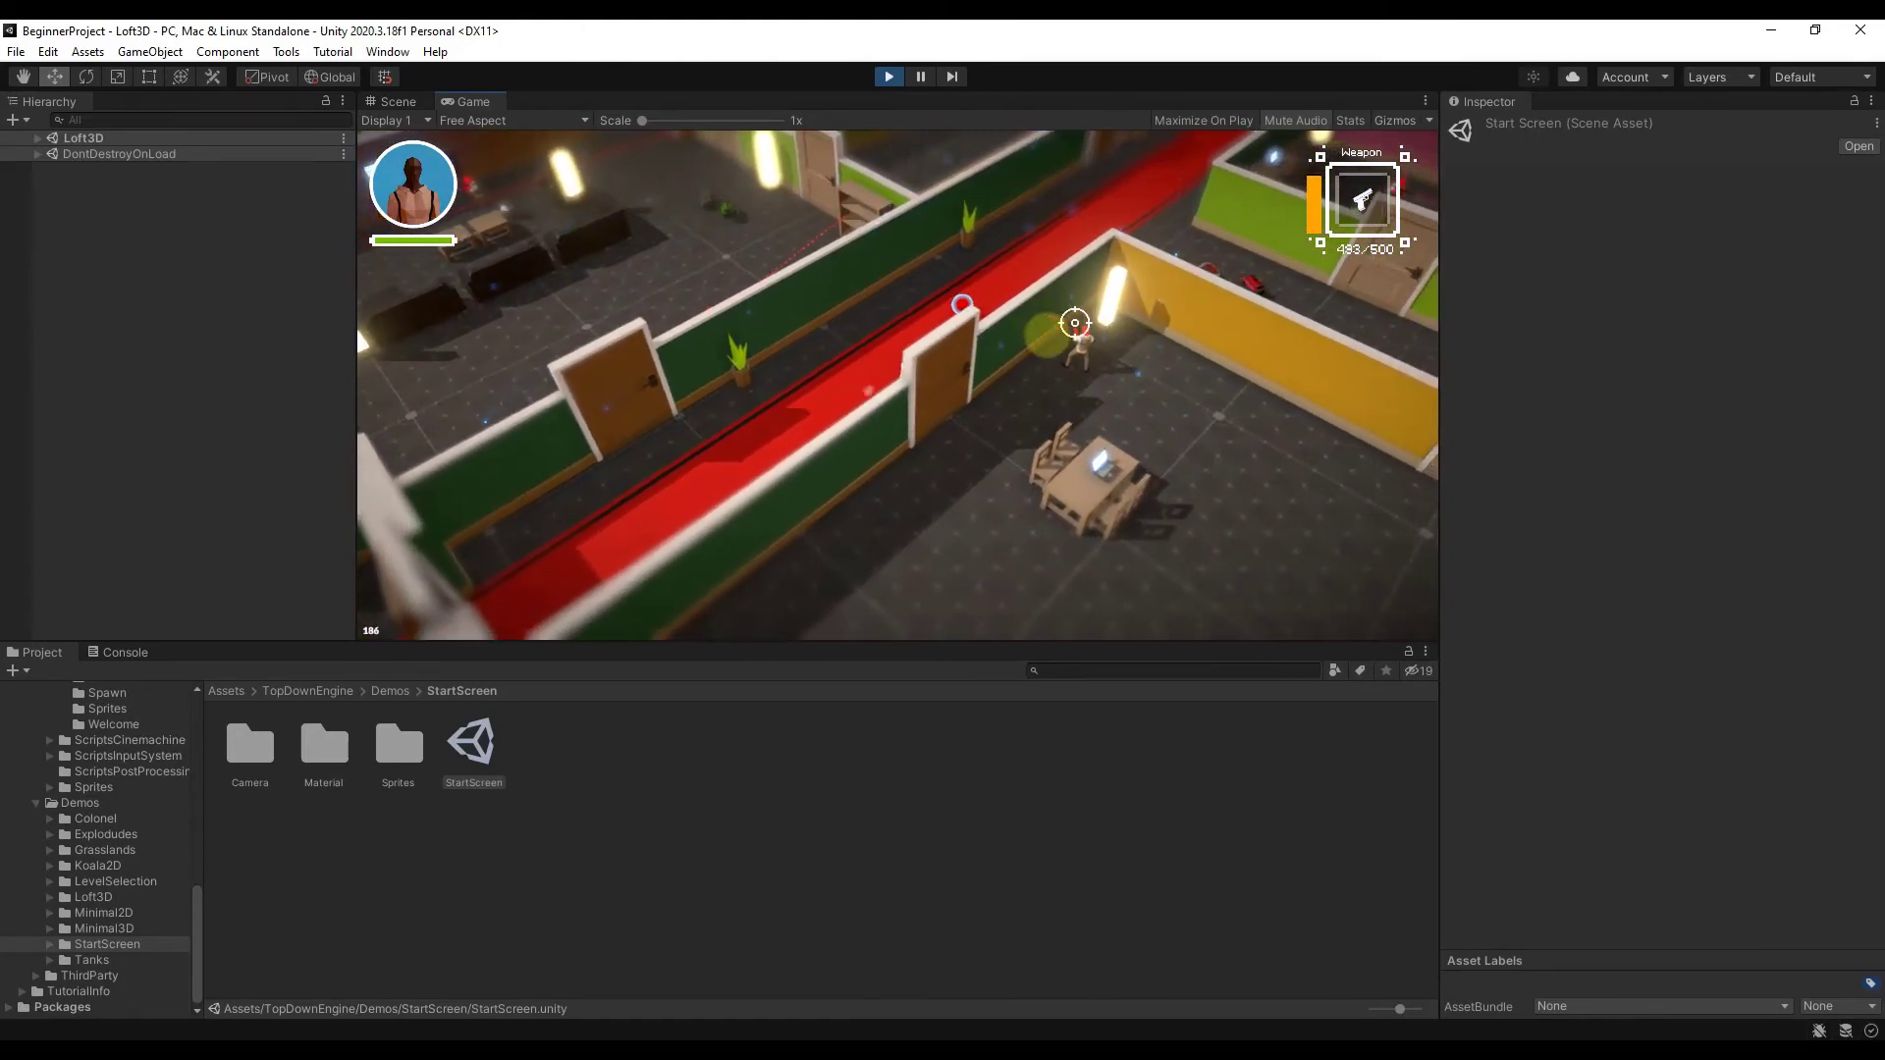
Shoot the enemy beside the laptop table and walk the character into that room
left_click(1027, 354)
left_click(1021, 361)
left_click(1010, 370)
left_click(967, 383)
left_click(957, 391)
left_click(946, 406)
left_click(943, 414)
left_click(942, 413)
left_click(957, 398)
key("a")
left_click(985, 376)
key("s")
key("w")
key("d")
key("d")
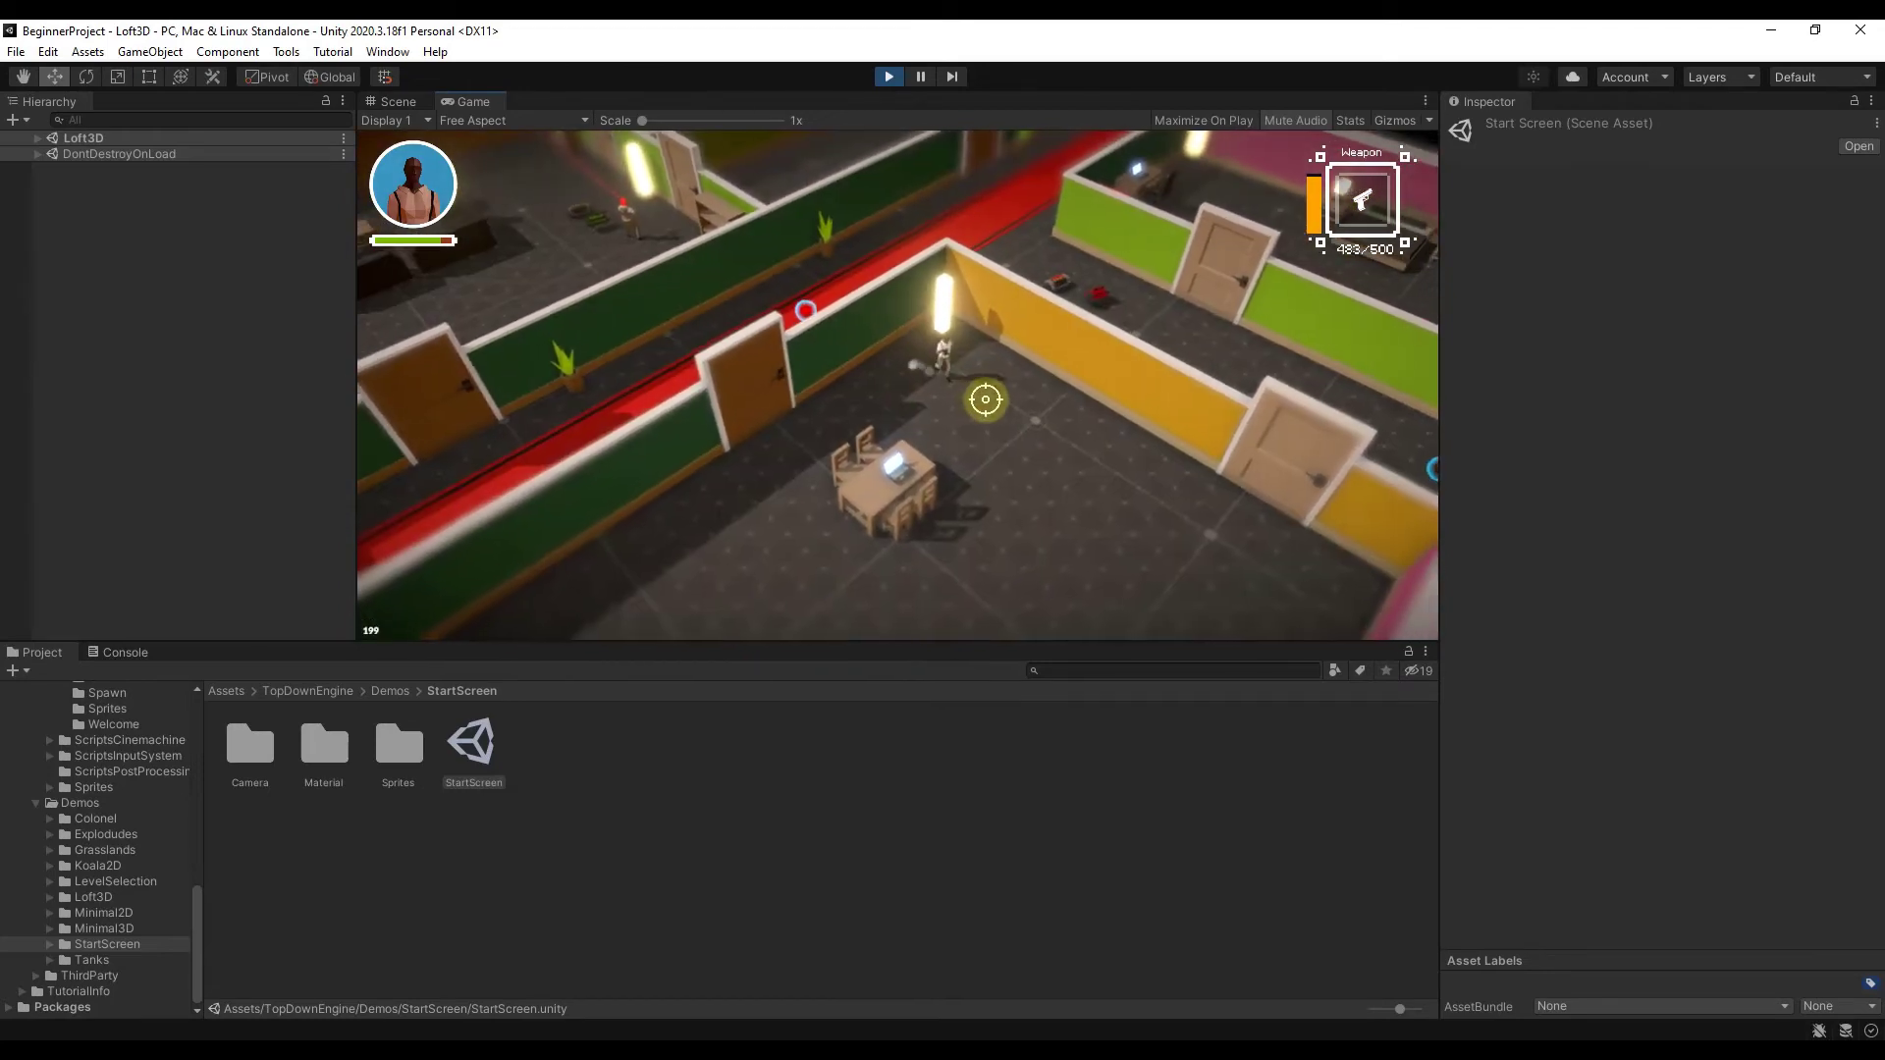
Pick up the new weapon near the yellow wall and fire one shot on the way through its door
key("s")
left_click(1101, 444)
key("d")
key("w")
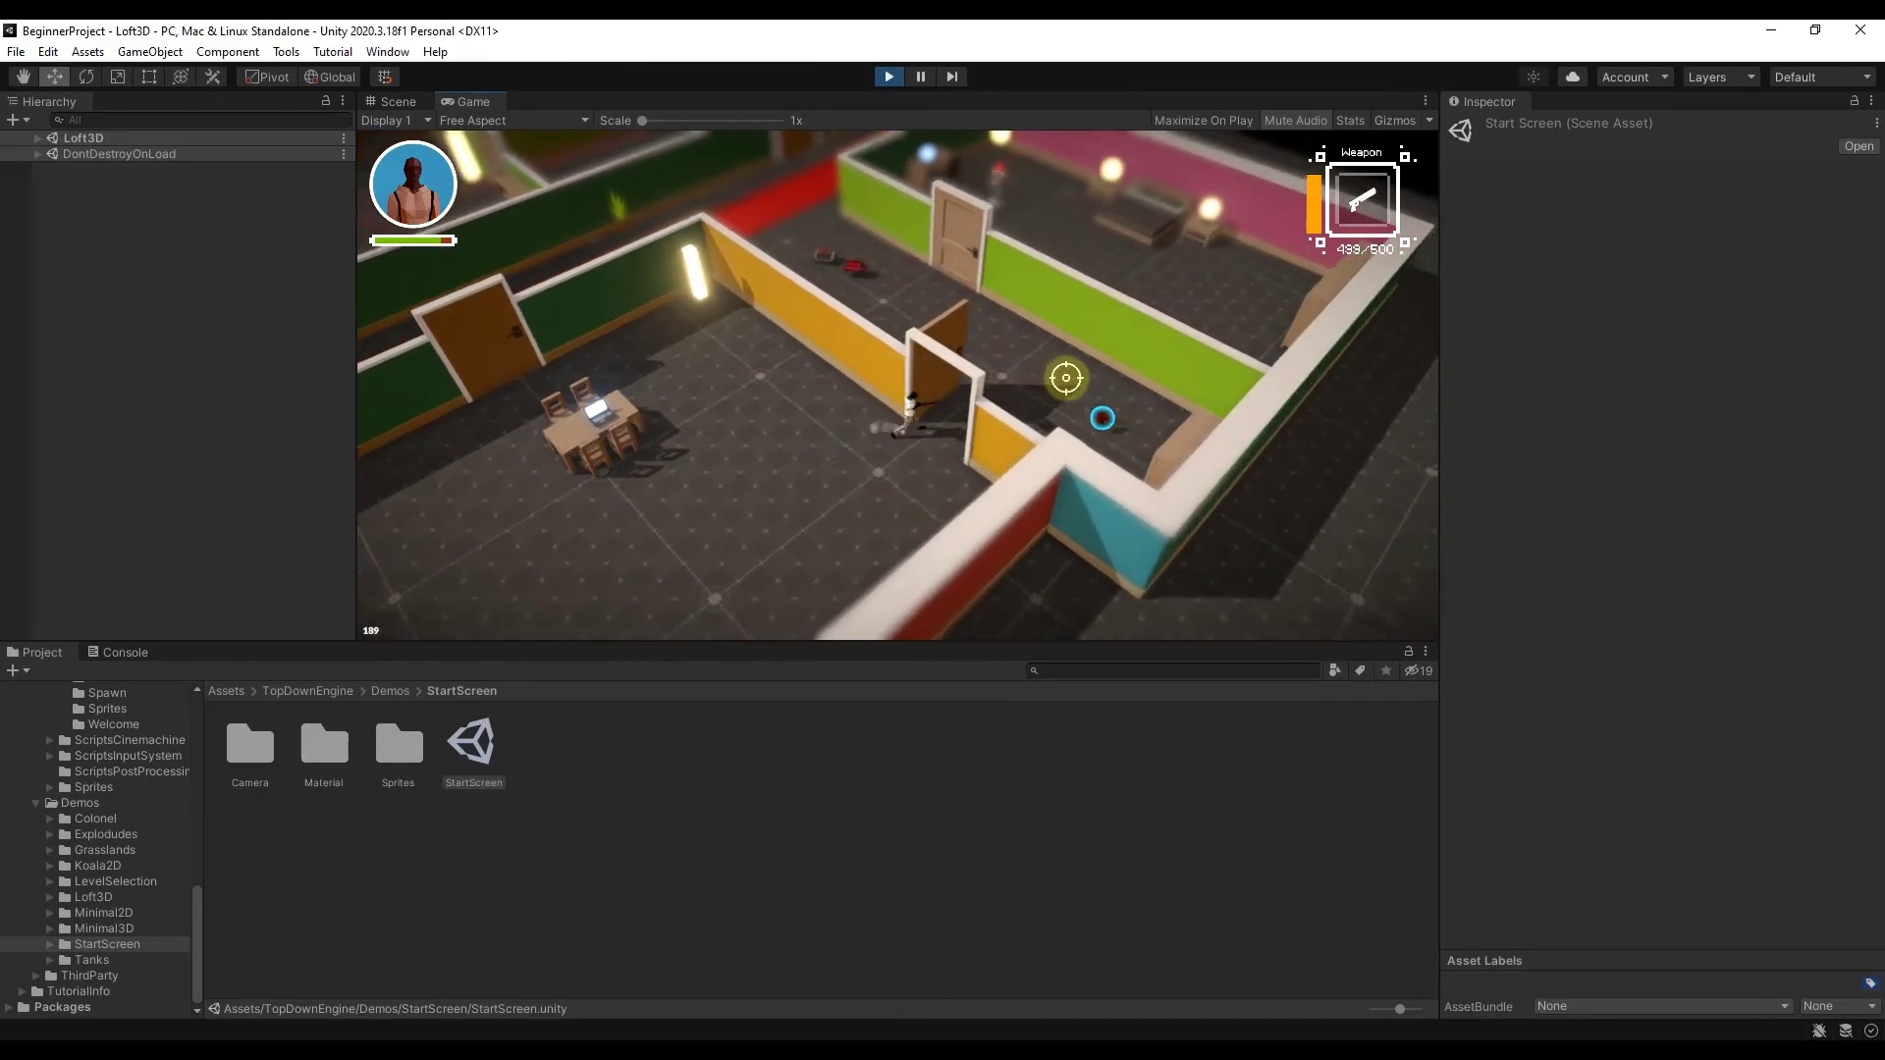
Enter the pink-walled bedroom, shoot the enemy inside and pause the Loft level
key("d")
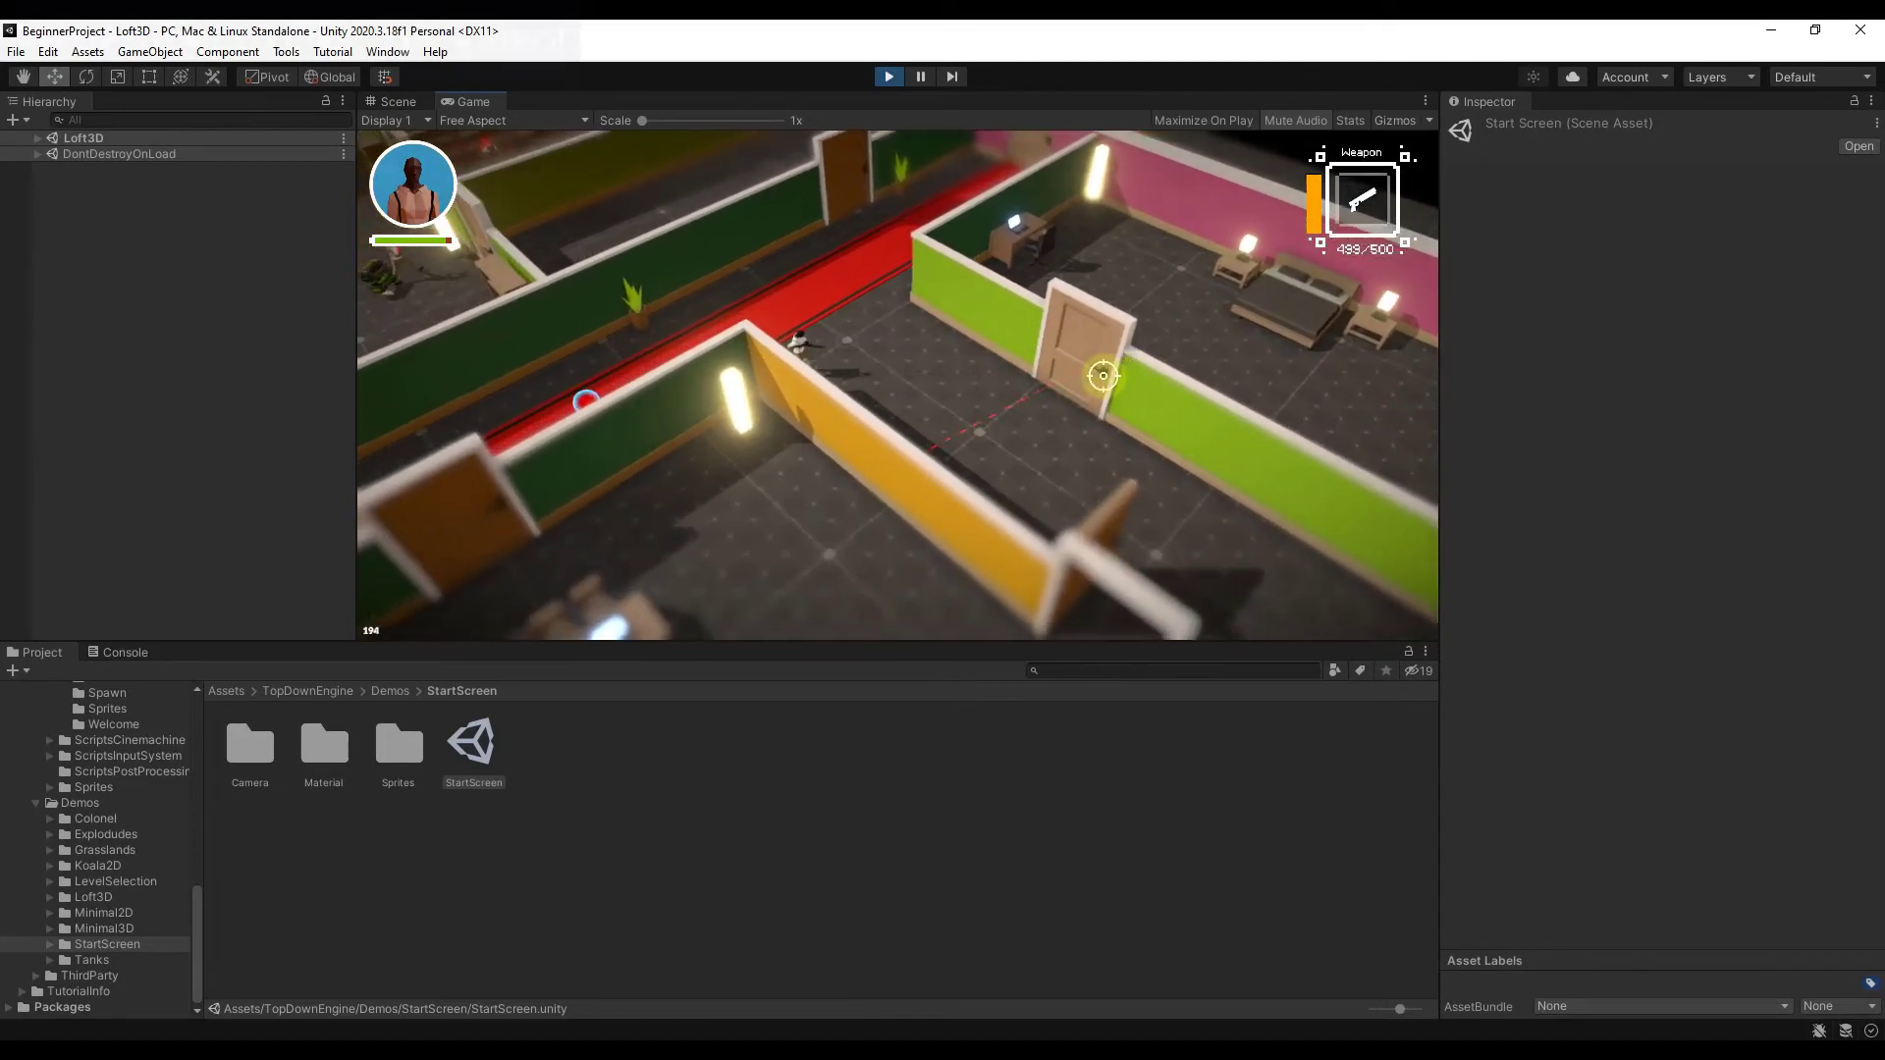
key("d")
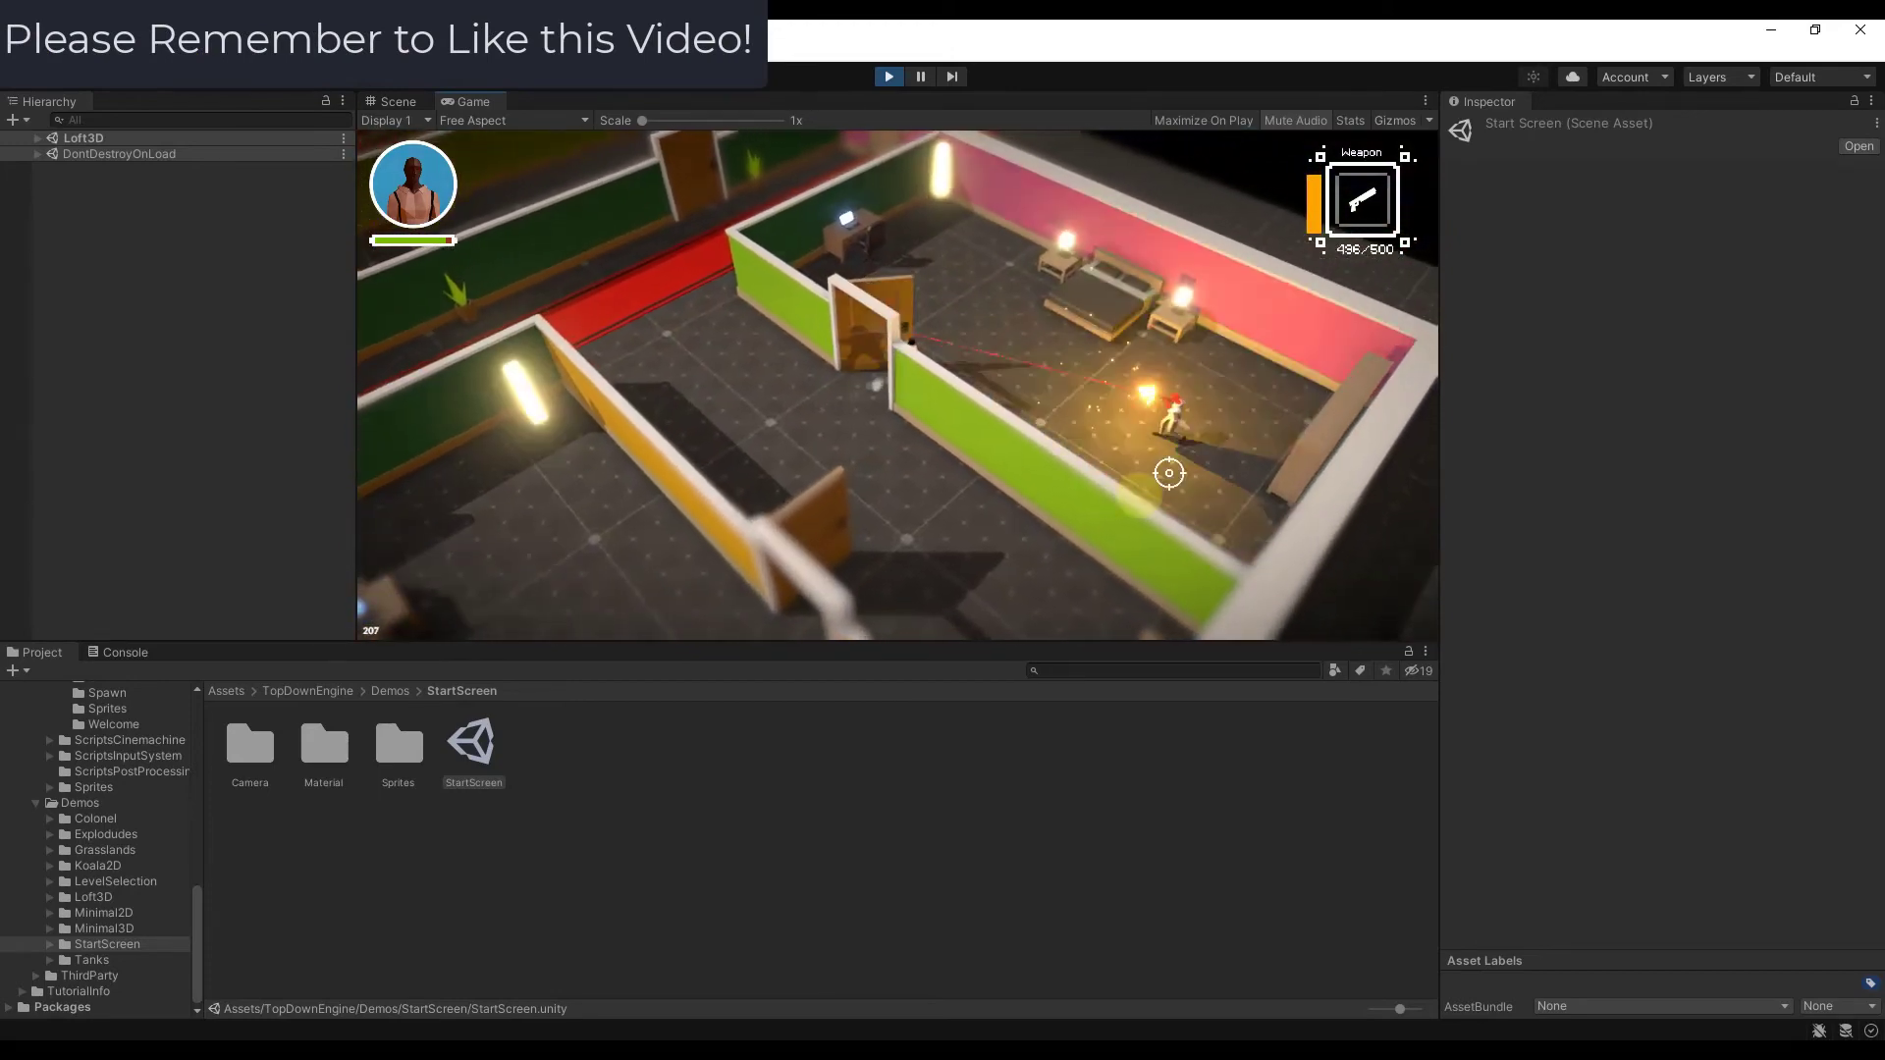
left_click(1124, 426)
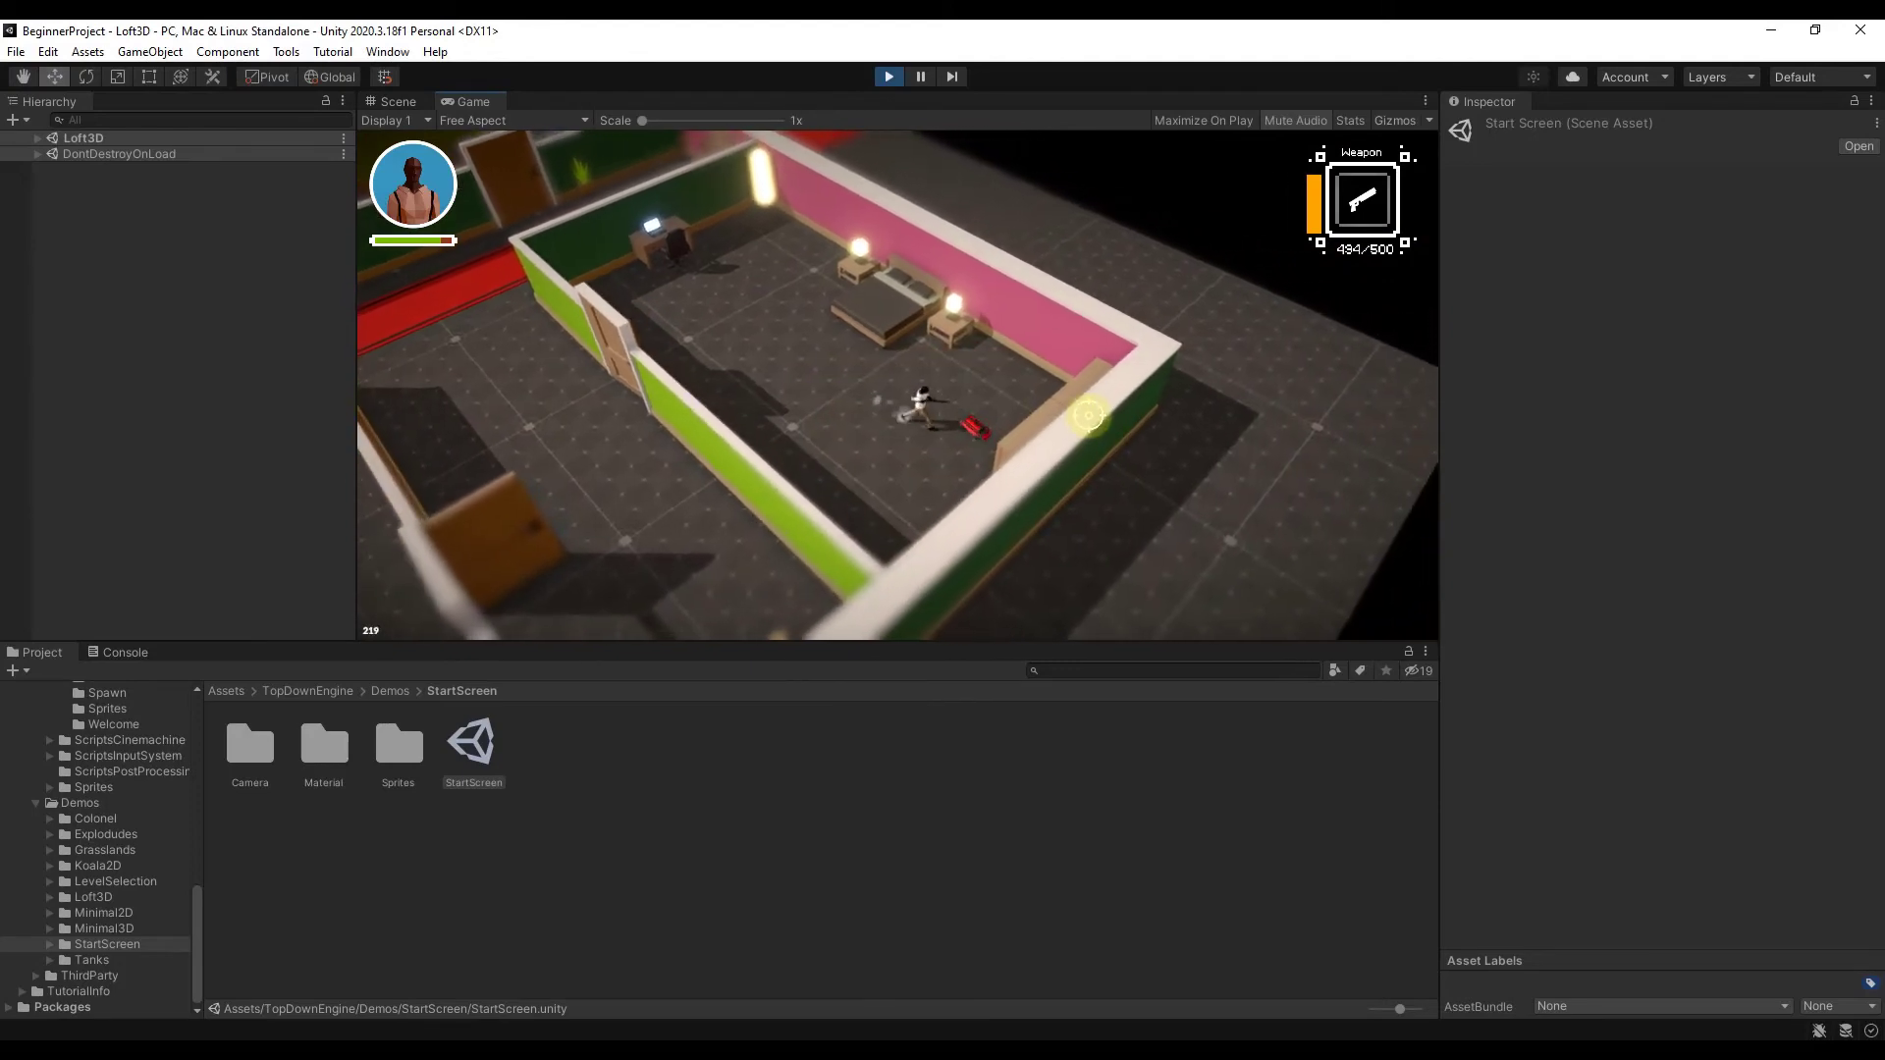
key("d")
key("w")
key("a")
key("Escape")
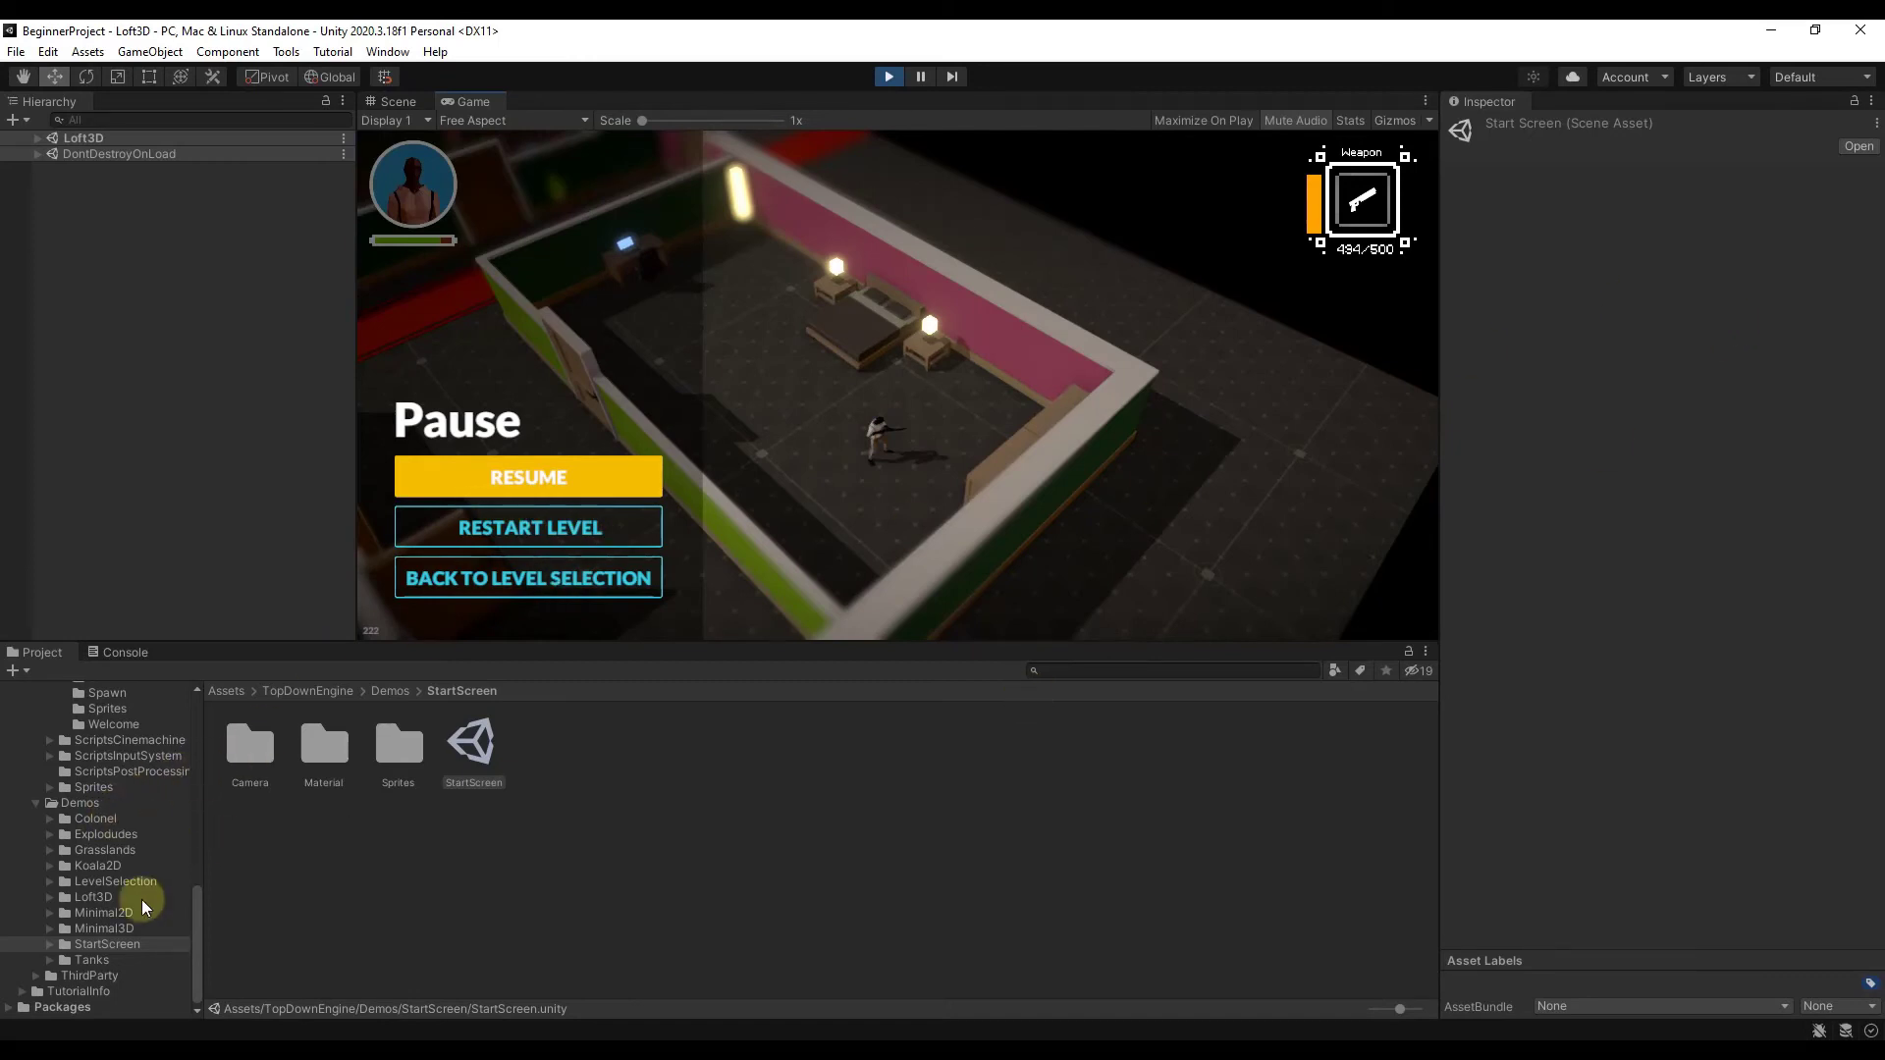
Open the Advanced AI scripts folder under Characters and read through the AIActionAimWeaponAtMovement code preview
scroll(69, 828, "up", 5)
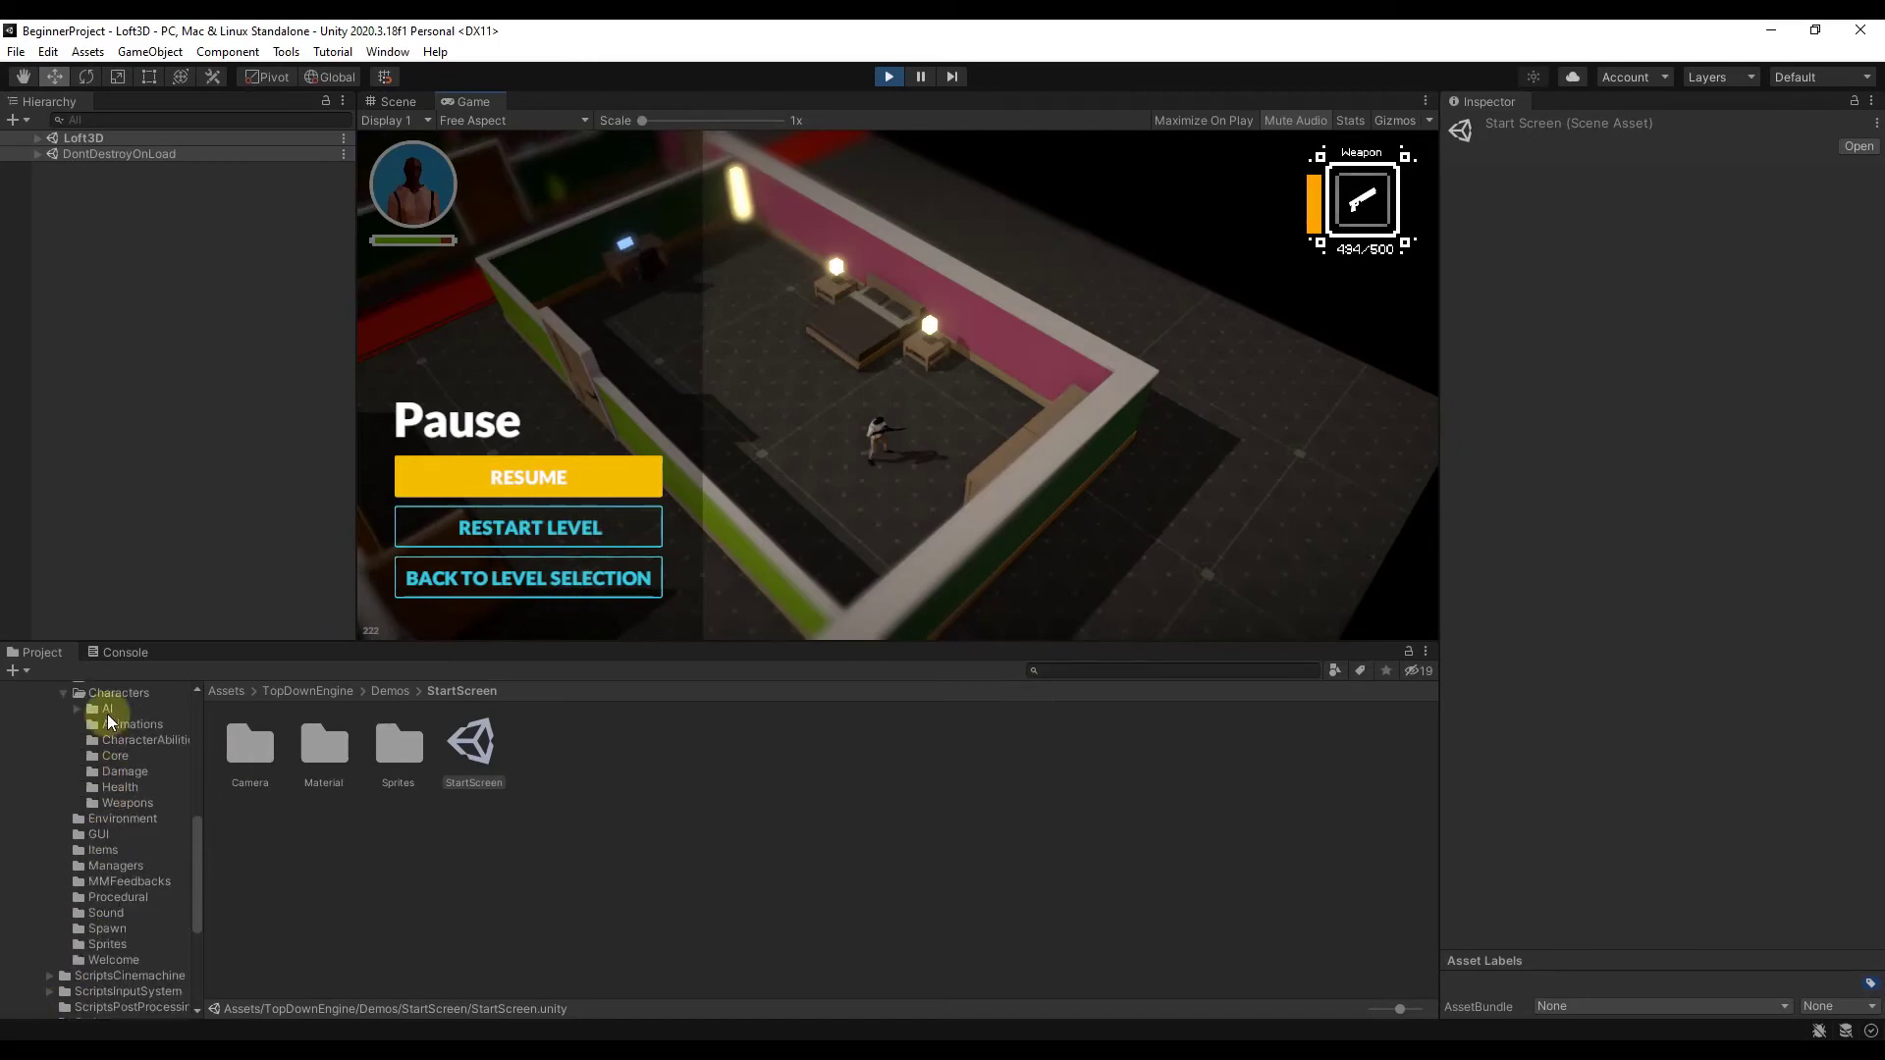
left_click(108, 711)
double_click(250, 751)
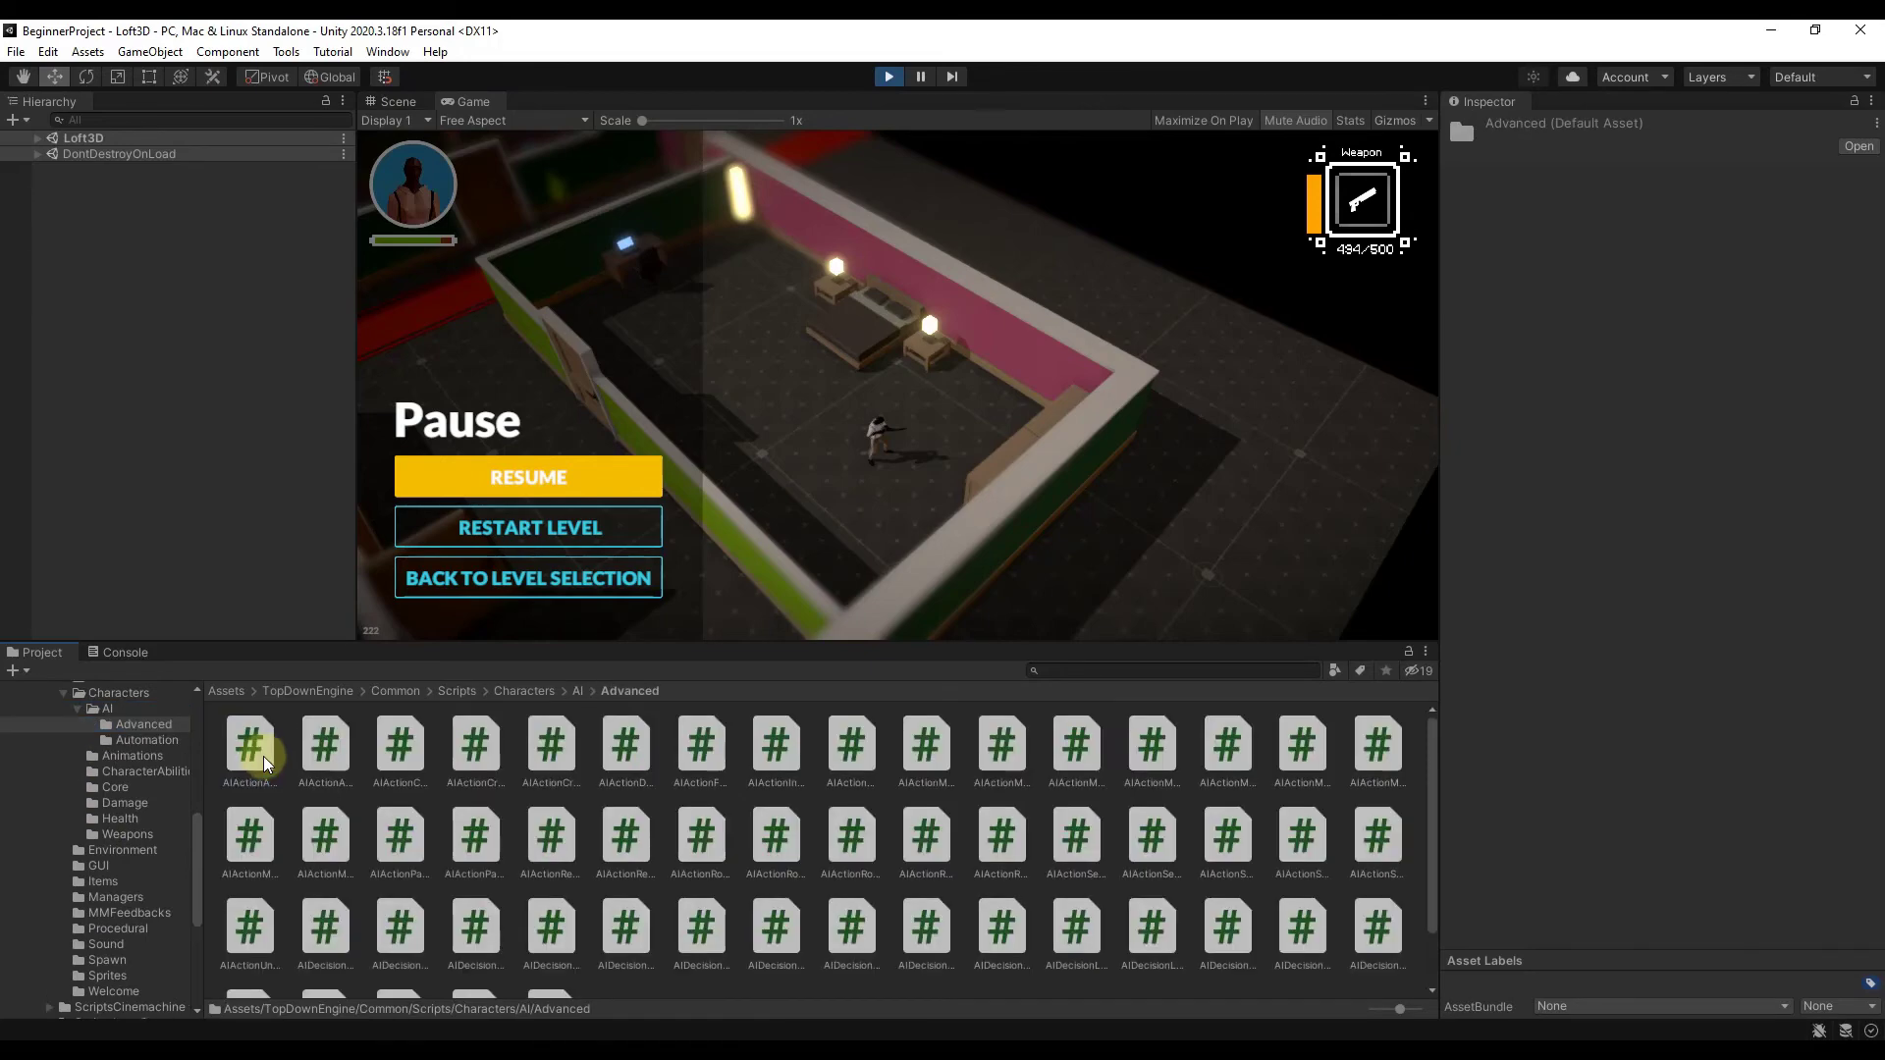
left_click(257, 758)
left_click(327, 748)
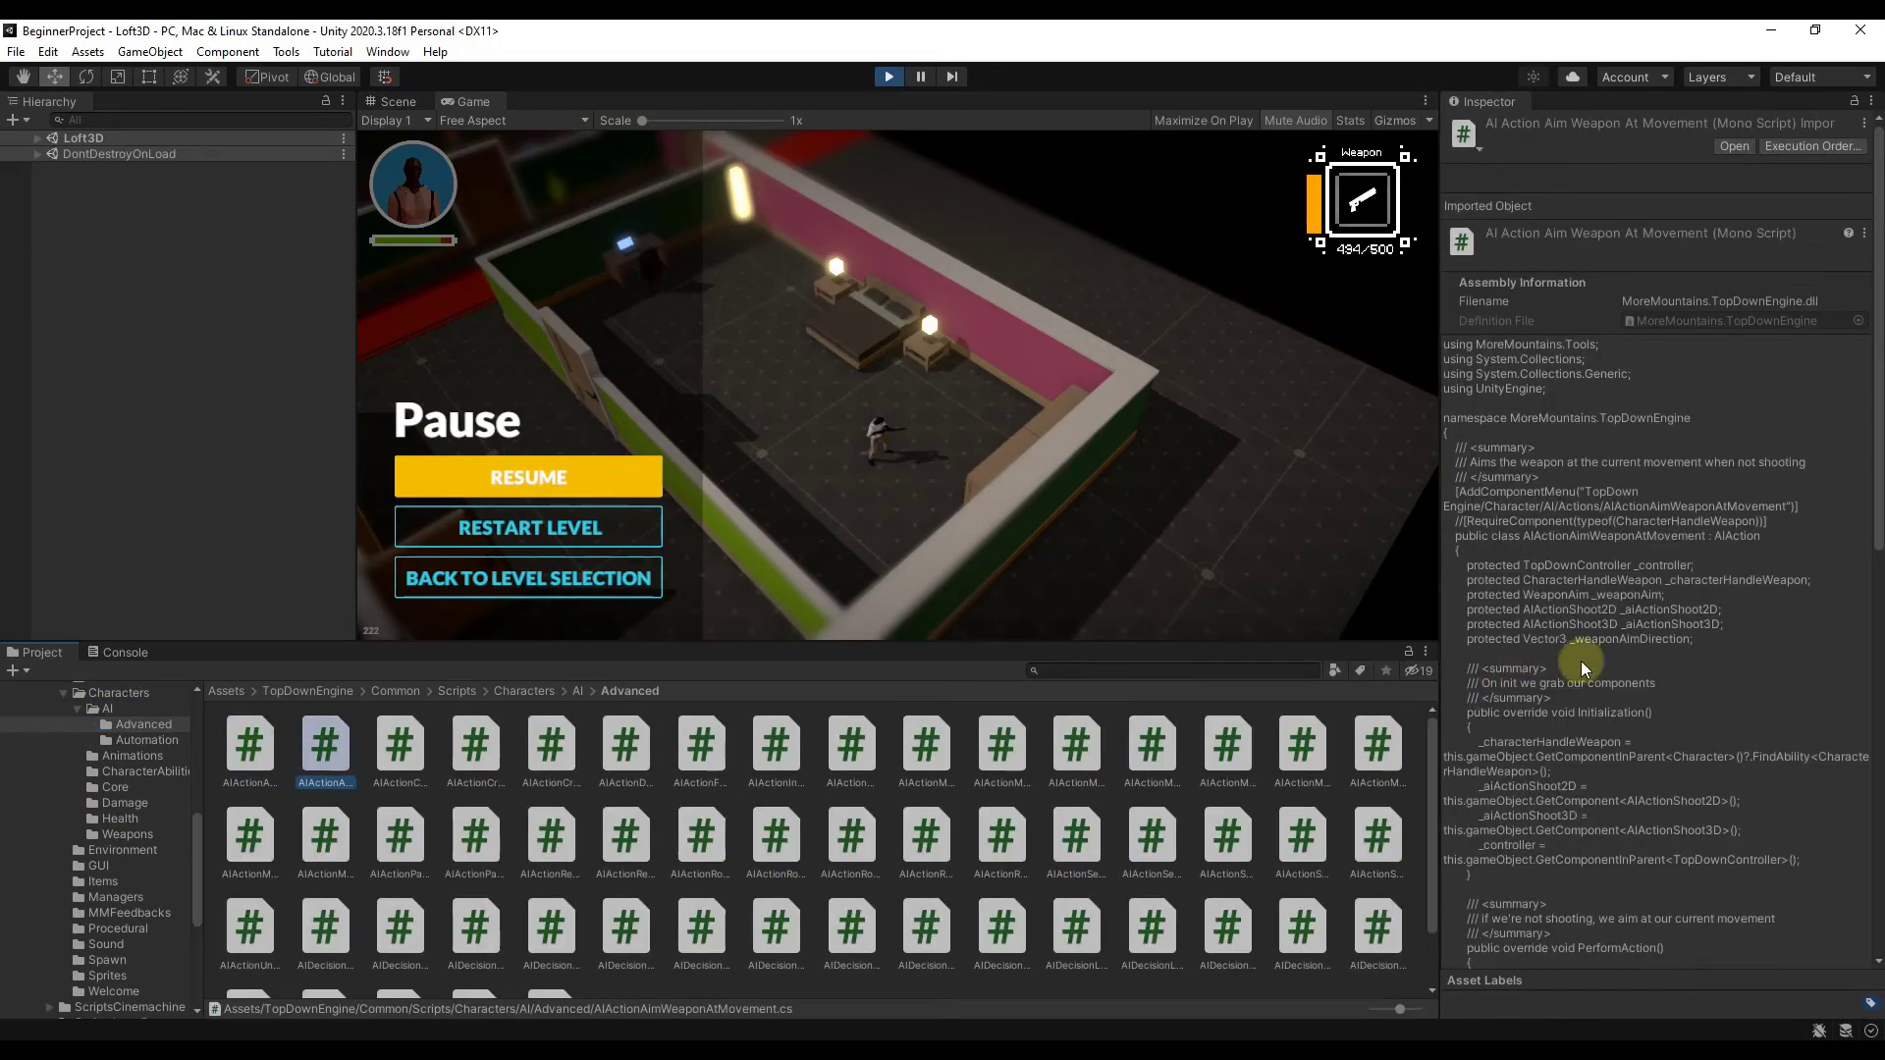
scroll(1679, 638, "down", 10)
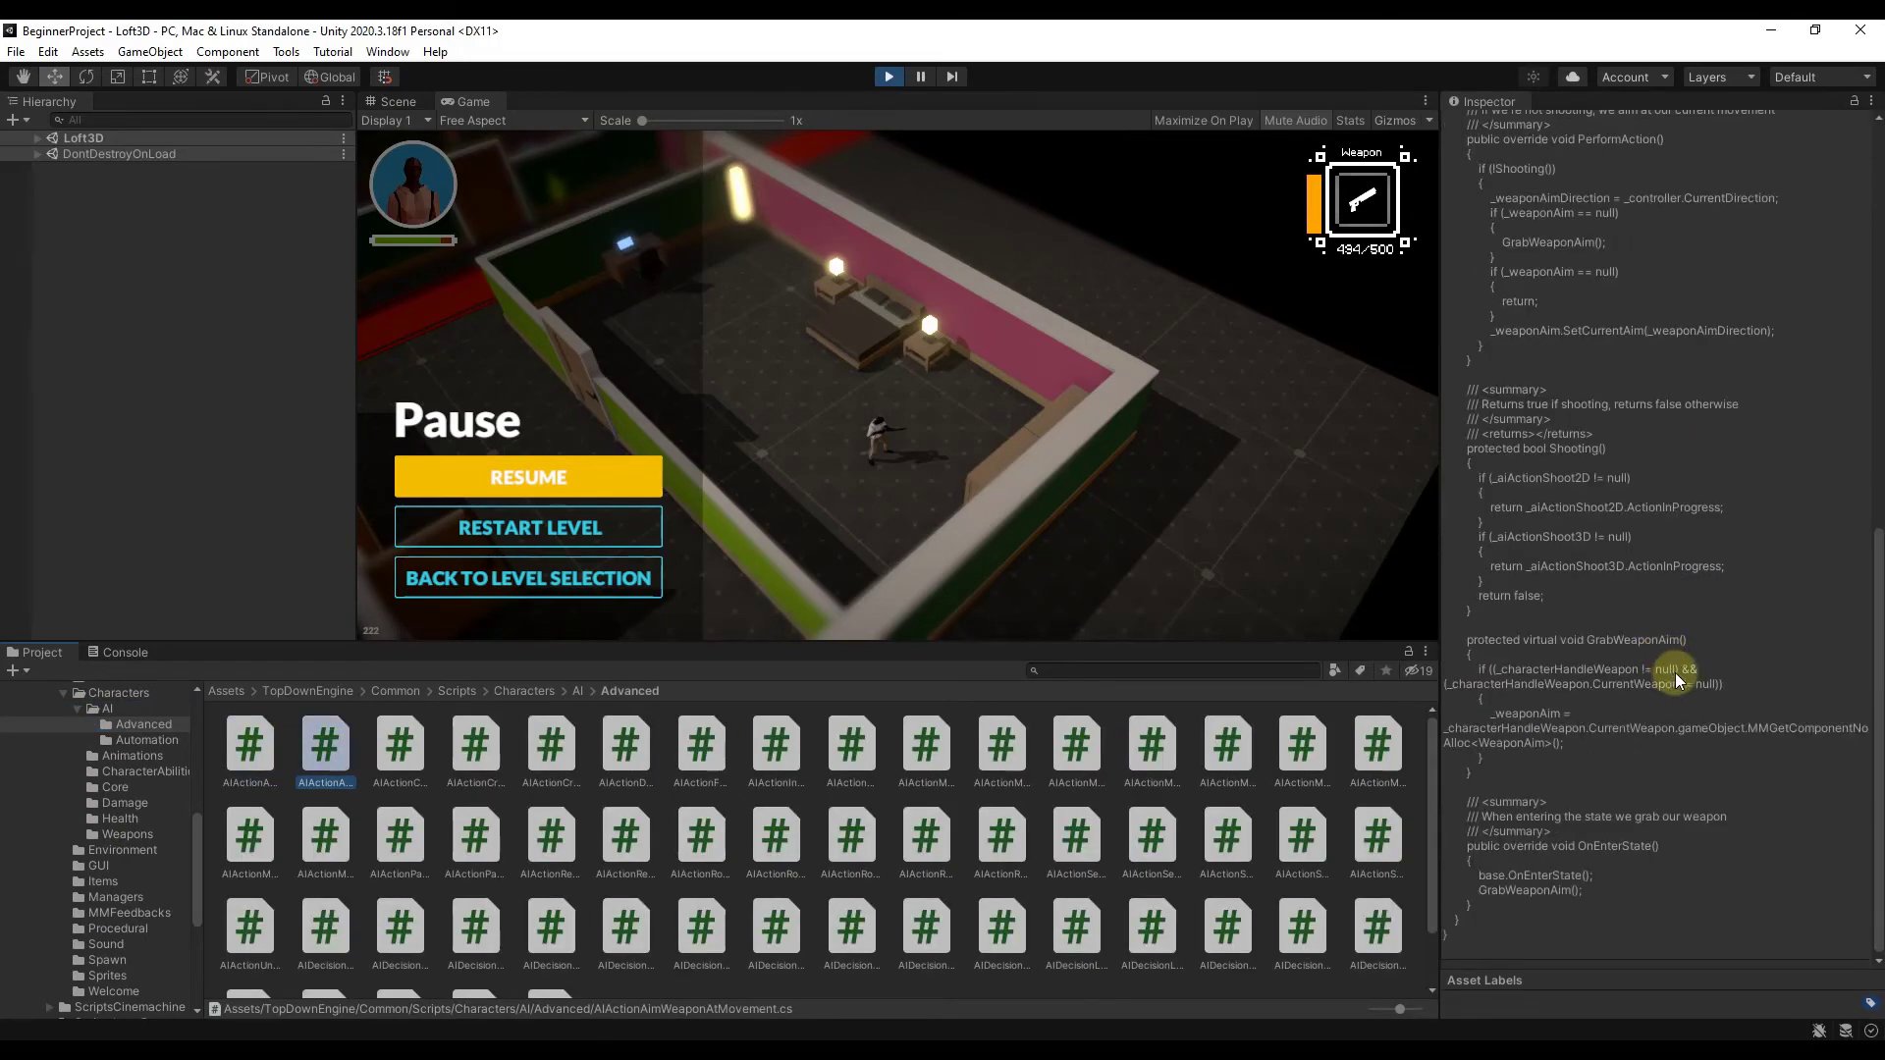
scroll(1674, 680, "up", 6)
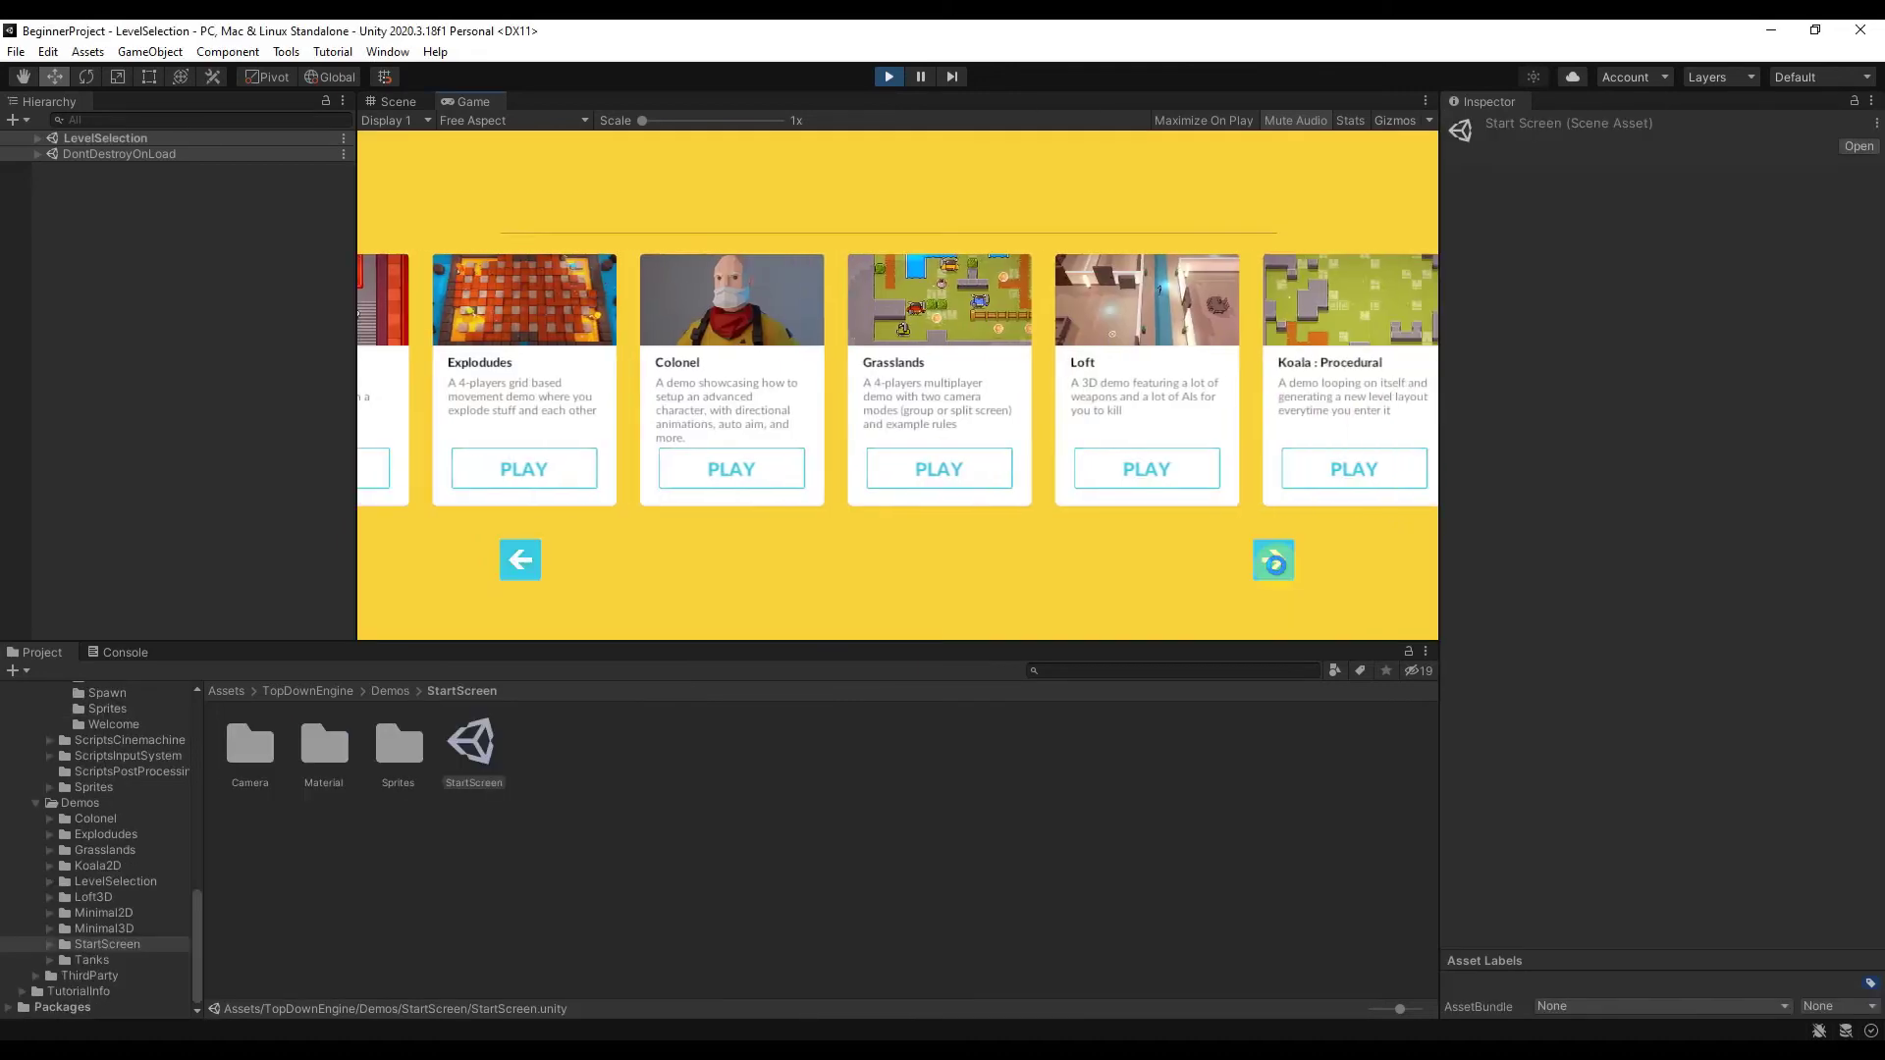
Browse forward through the level selection cards to the Minimal 3D demos
left_click(1278, 571)
left_click(1278, 571)
left_click(1278, 572)
left_click(1276, 565)
left_click(1276, 566)
left_click(1276, 565)
left_click(1277, 566)
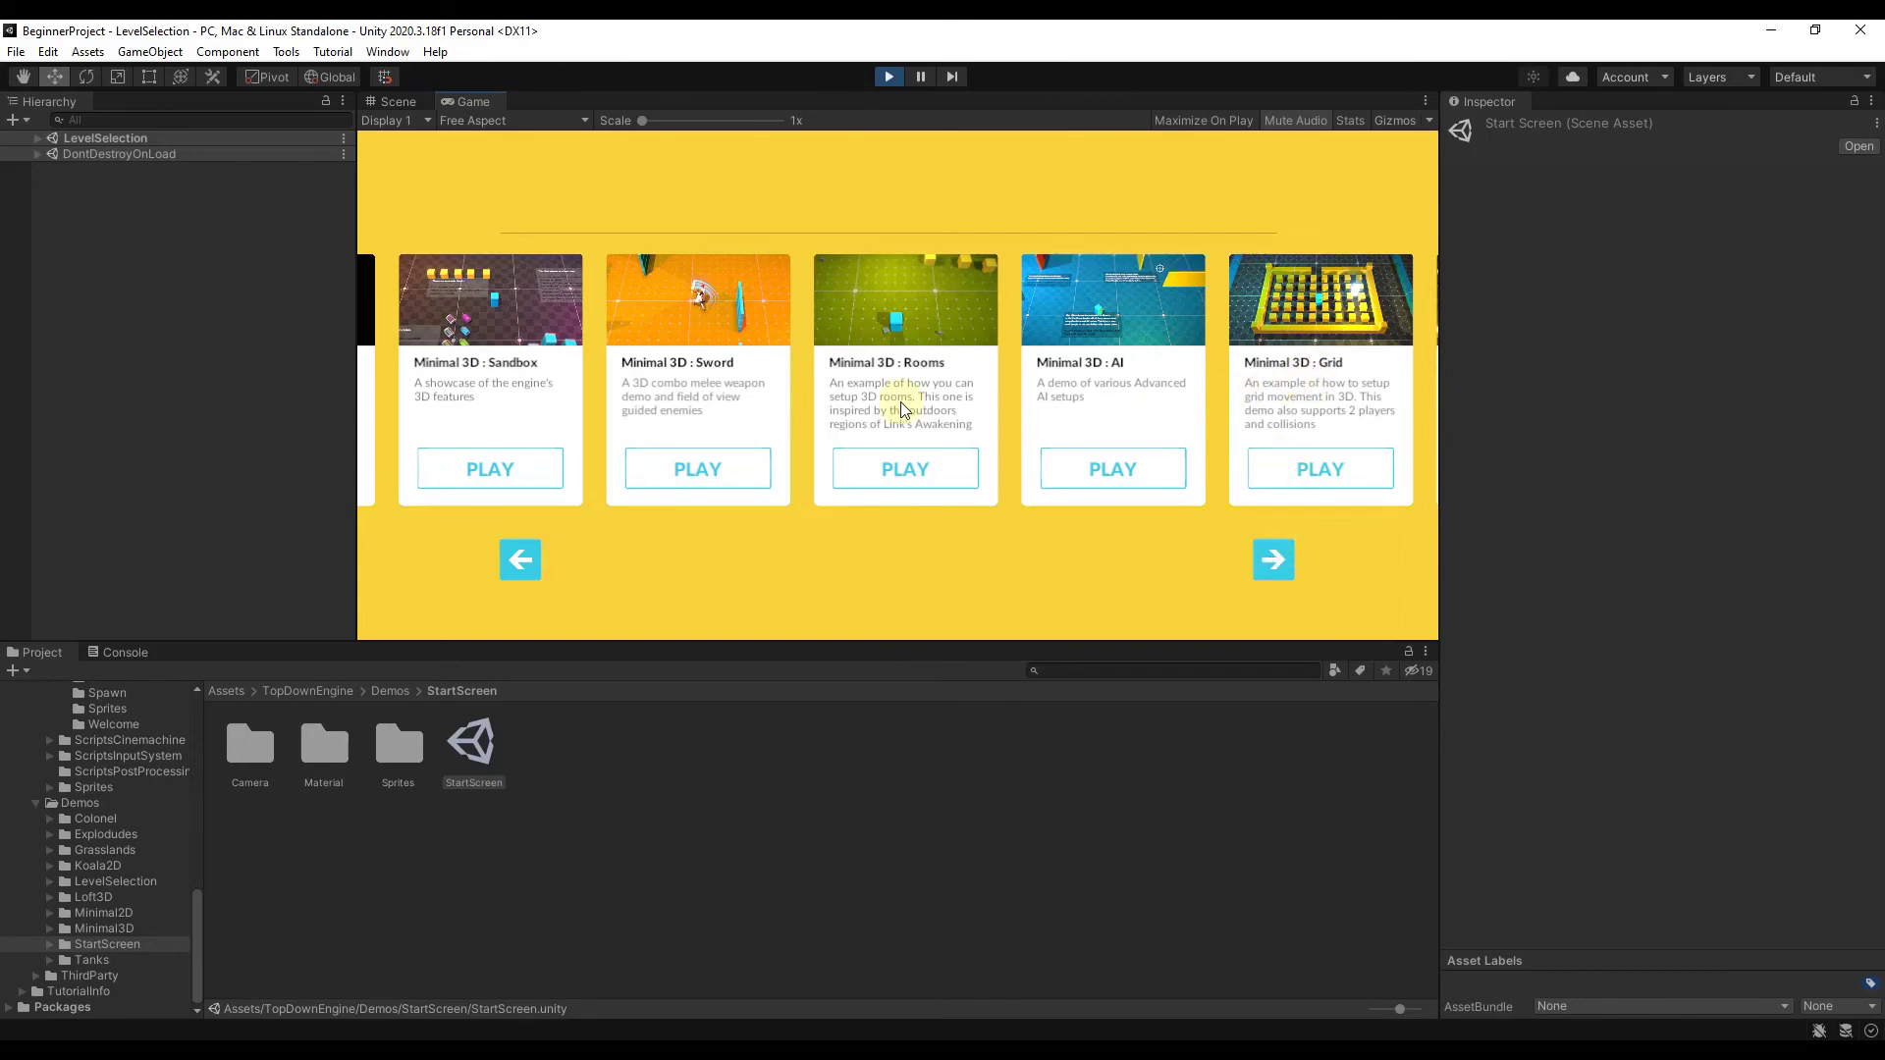
Continue through the level selection cards to the Minimal 2D demos
left_click(1274, 561)
left_click(1275, 562)
left_click(1274, 562)
left_click(1274, 562)
left_click(1274, 562)
left_click(1274, 562)
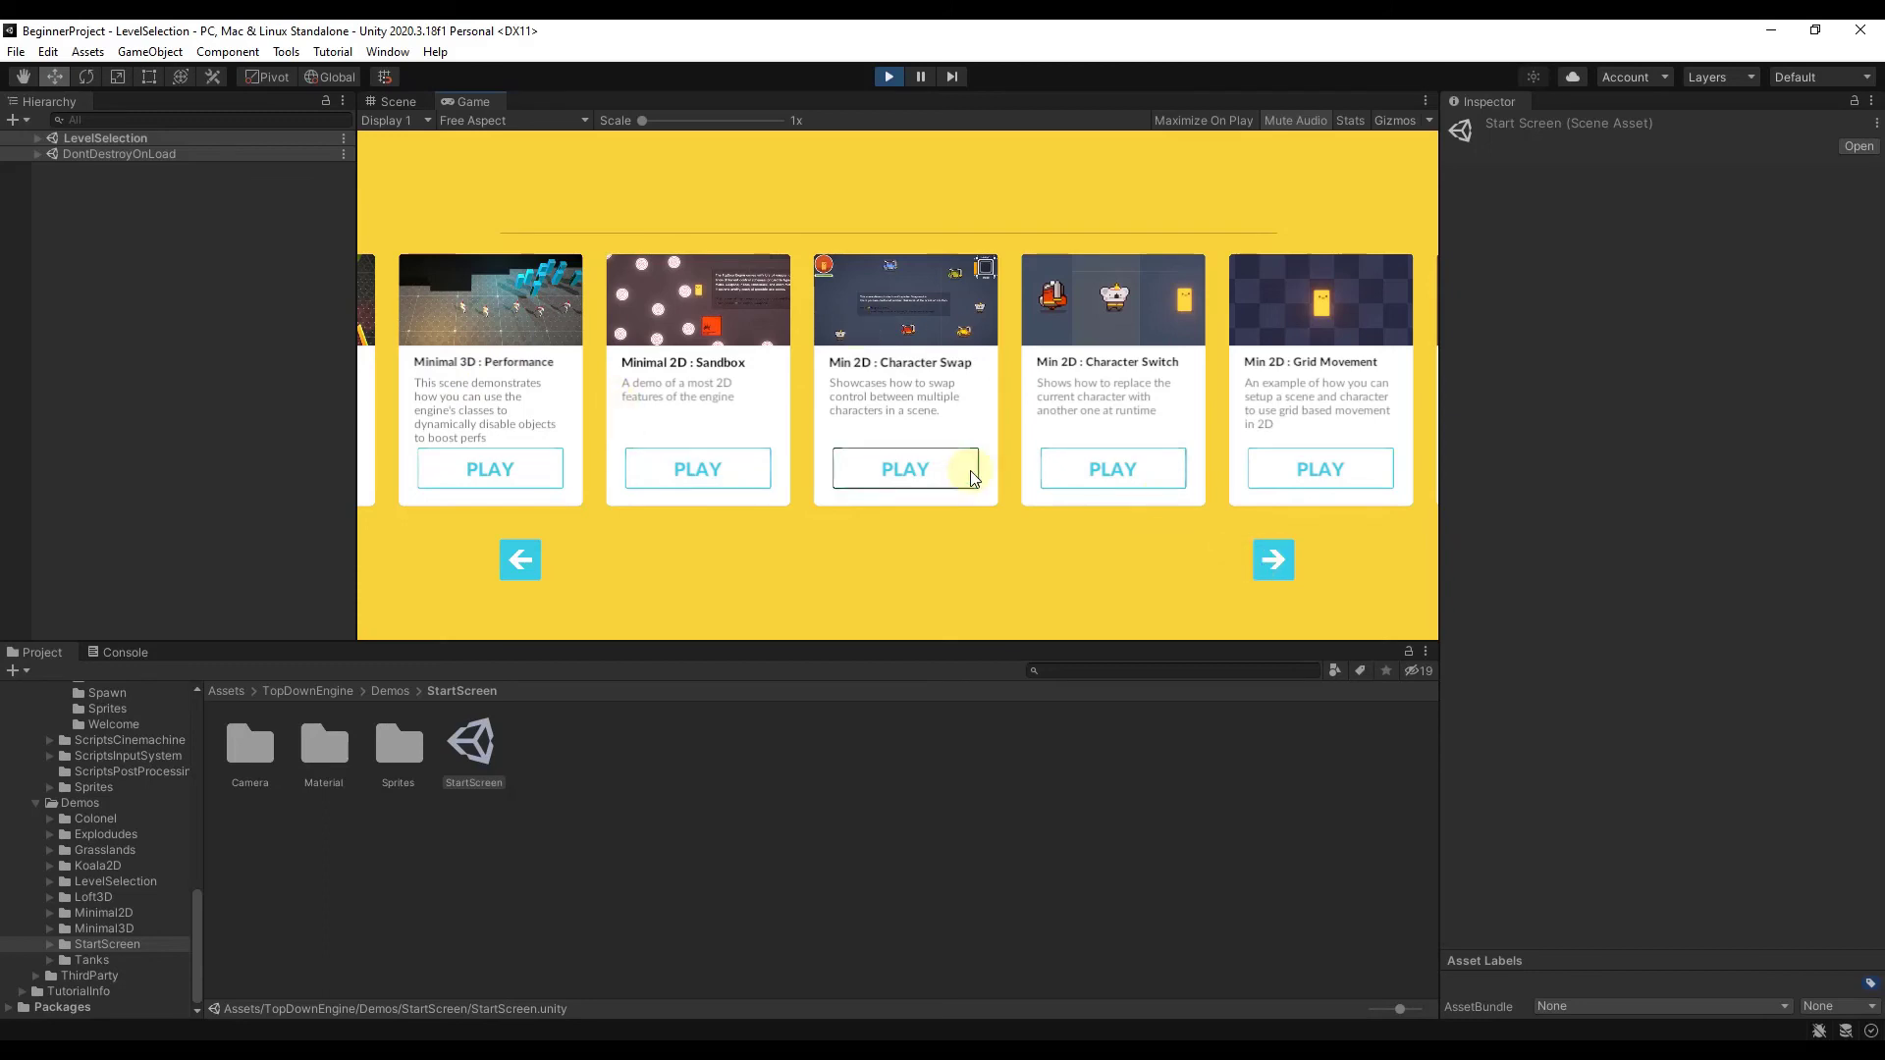
Browse to the end of the level selection cards and start the Minimal 3D level
left_click(1274, 561)
left_click(1274, 562)
left_click(1275, 562)
left_click(1274, 562)
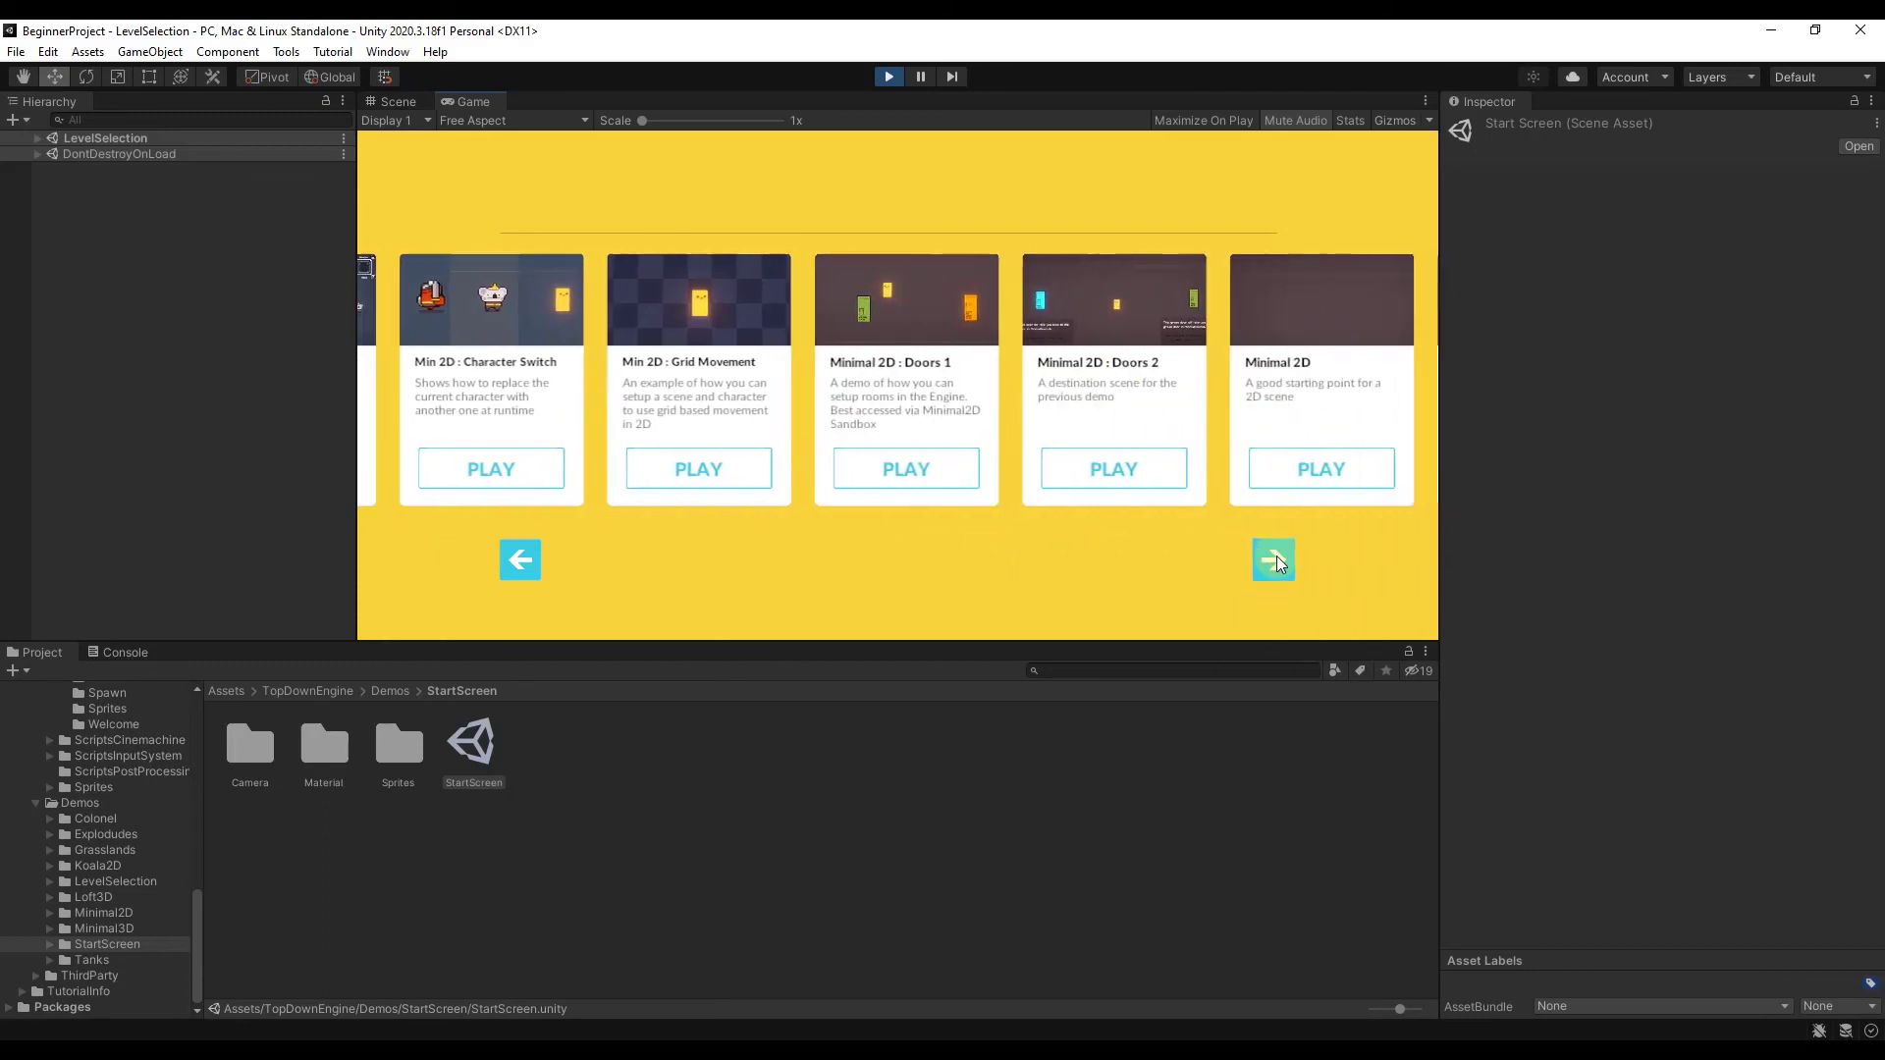
left_click(1274, 561)
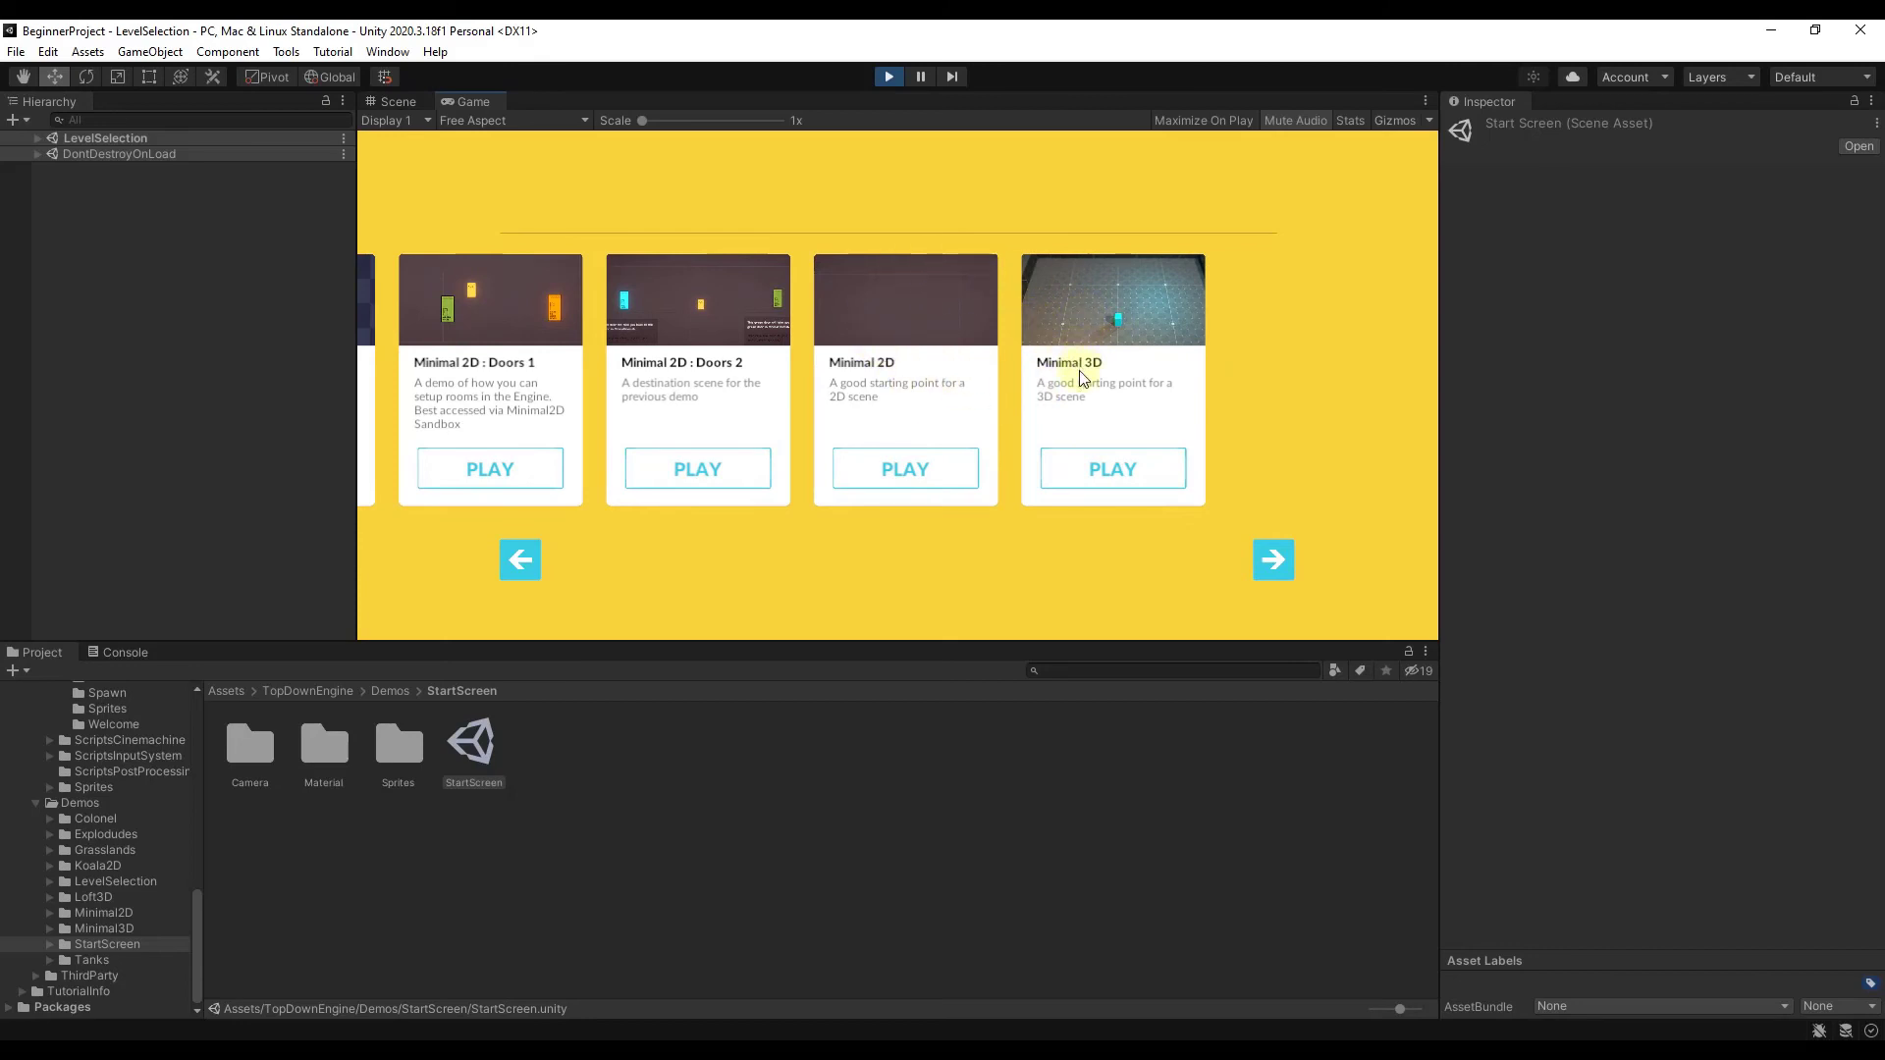
left_click(1134, 477)
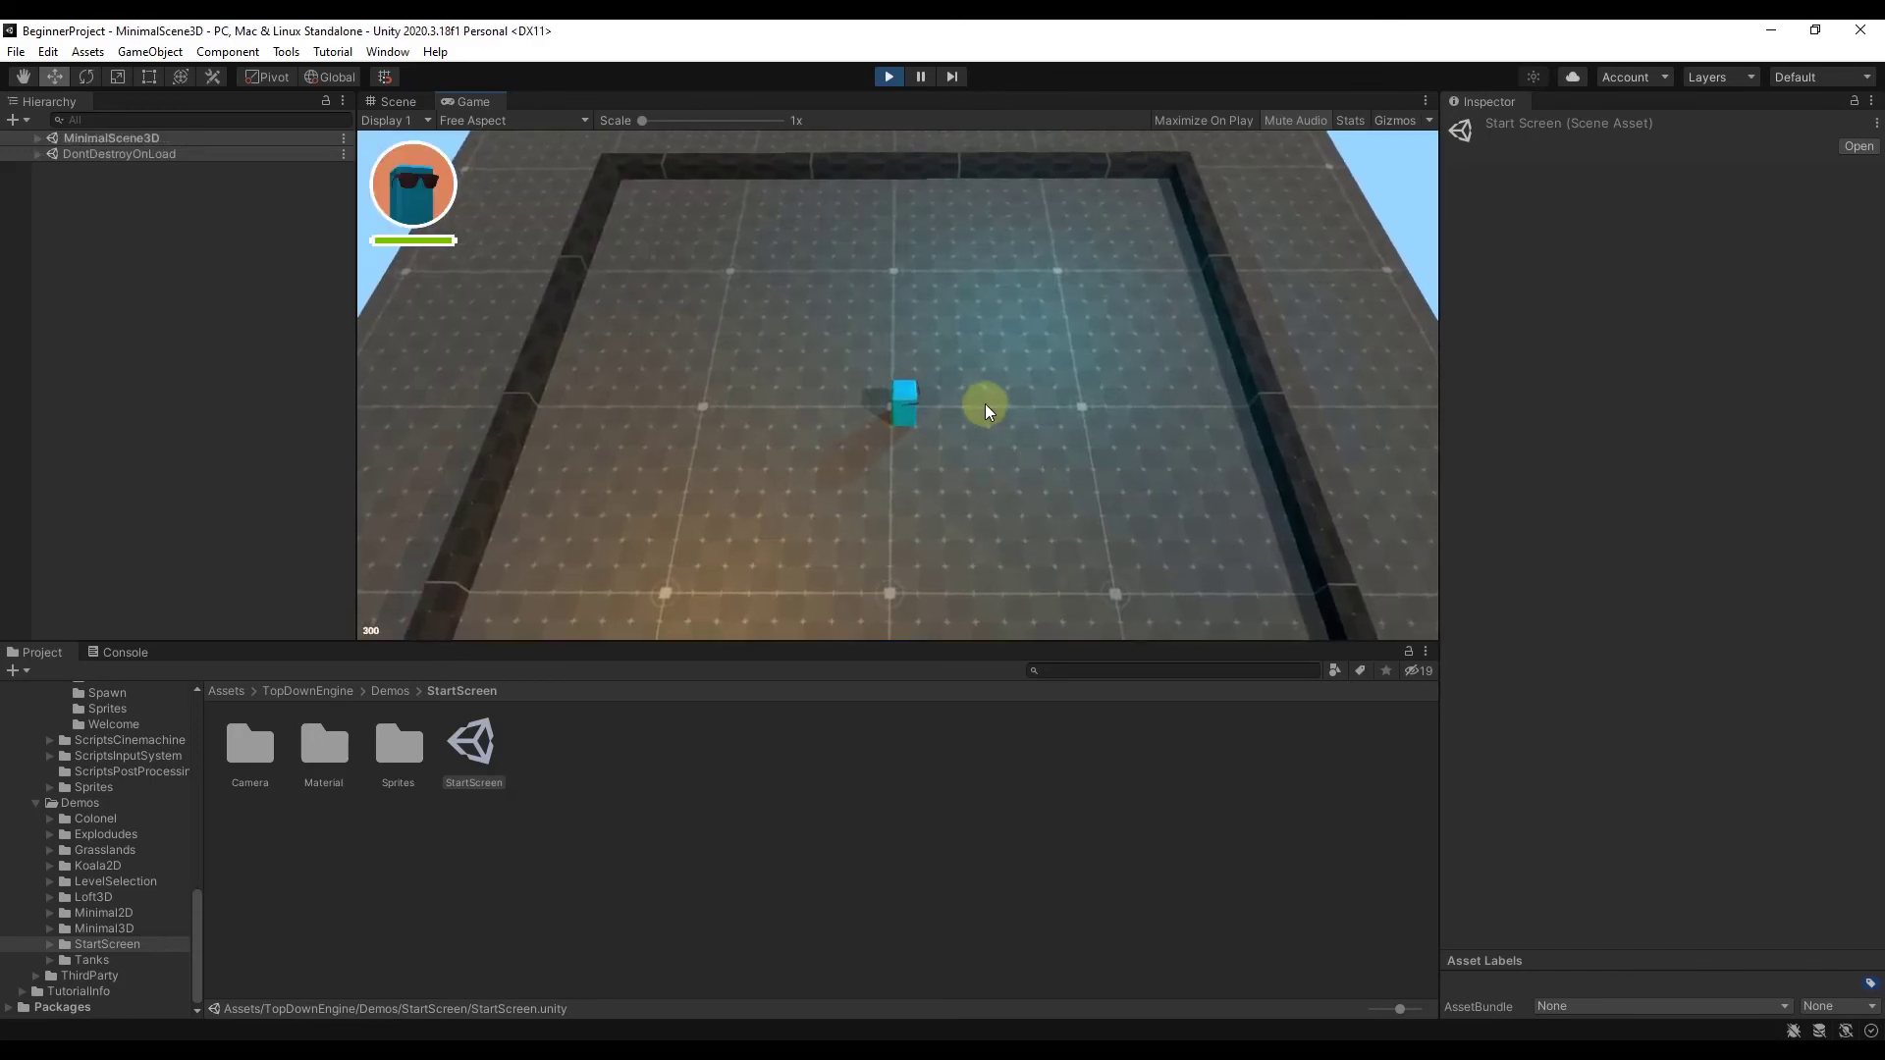
Move the blue character east to the arena's side wall and back toward the middle, jumping along the way
key("d")
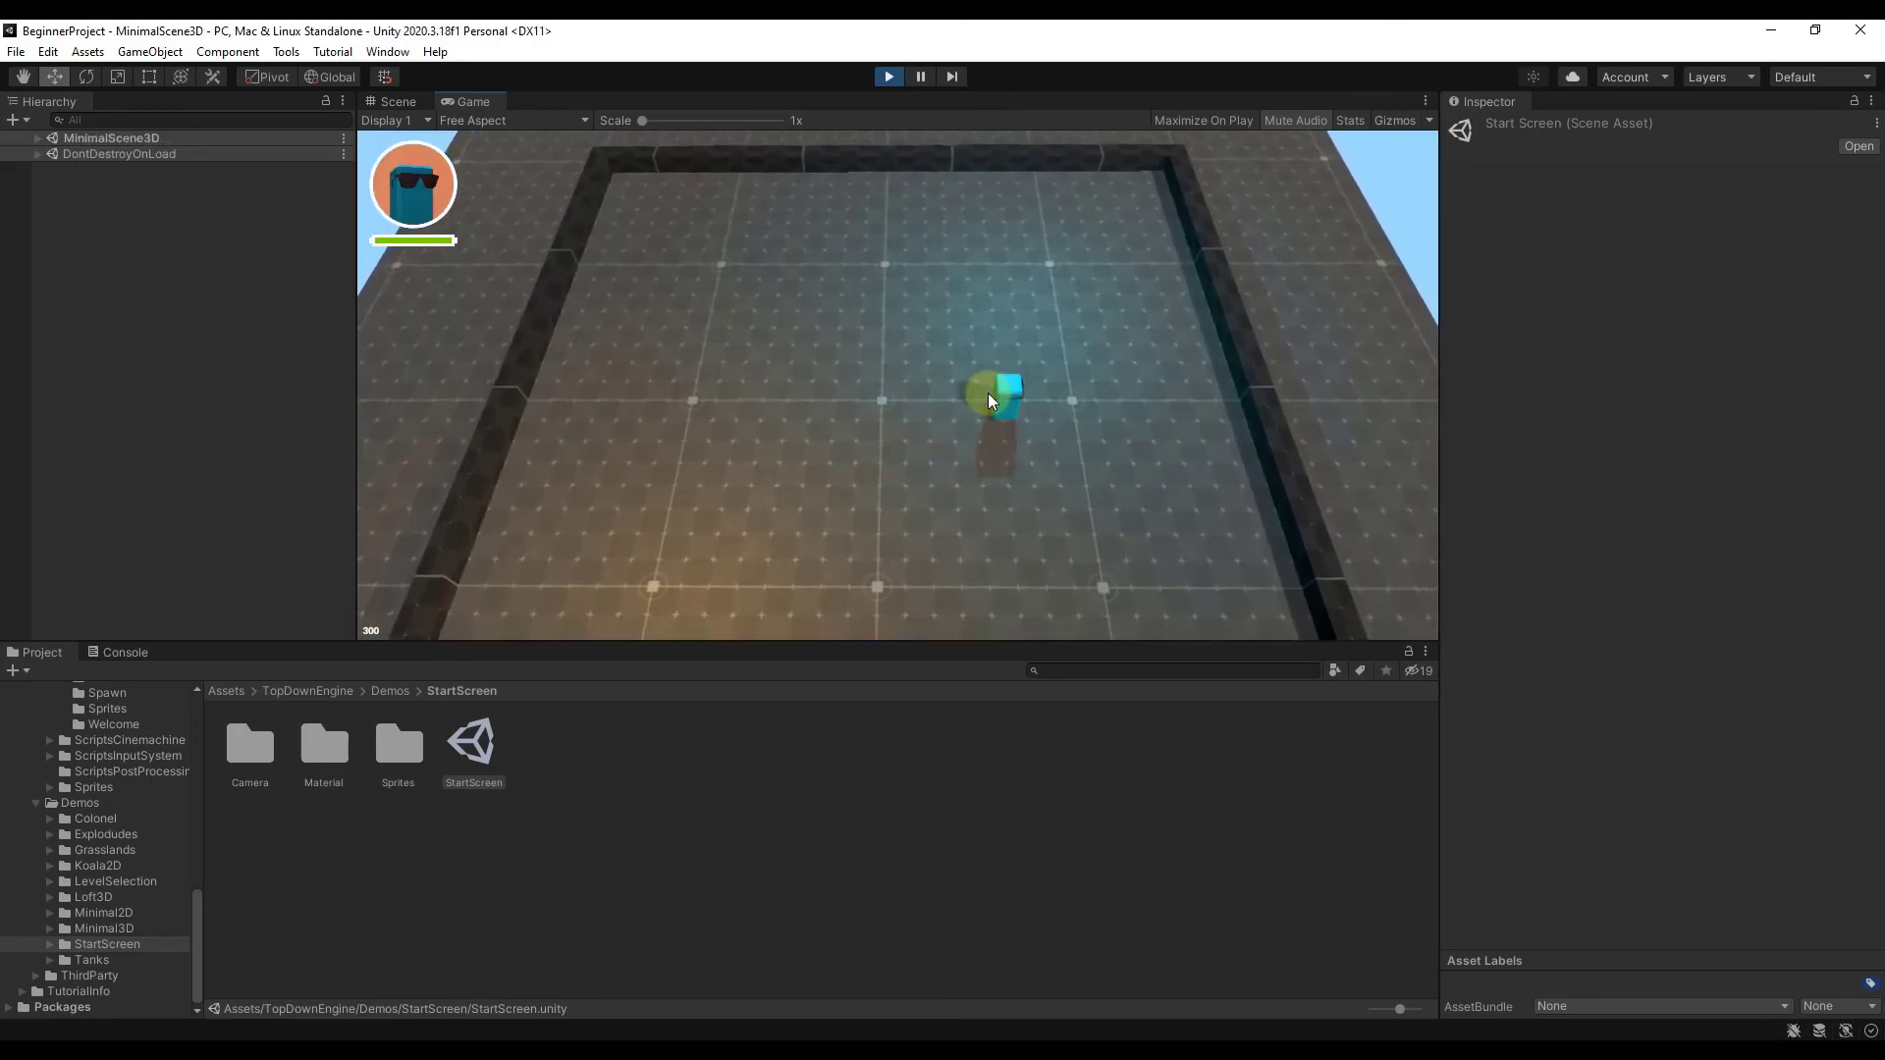
key("space")
key("a")
key("space")
key("d")
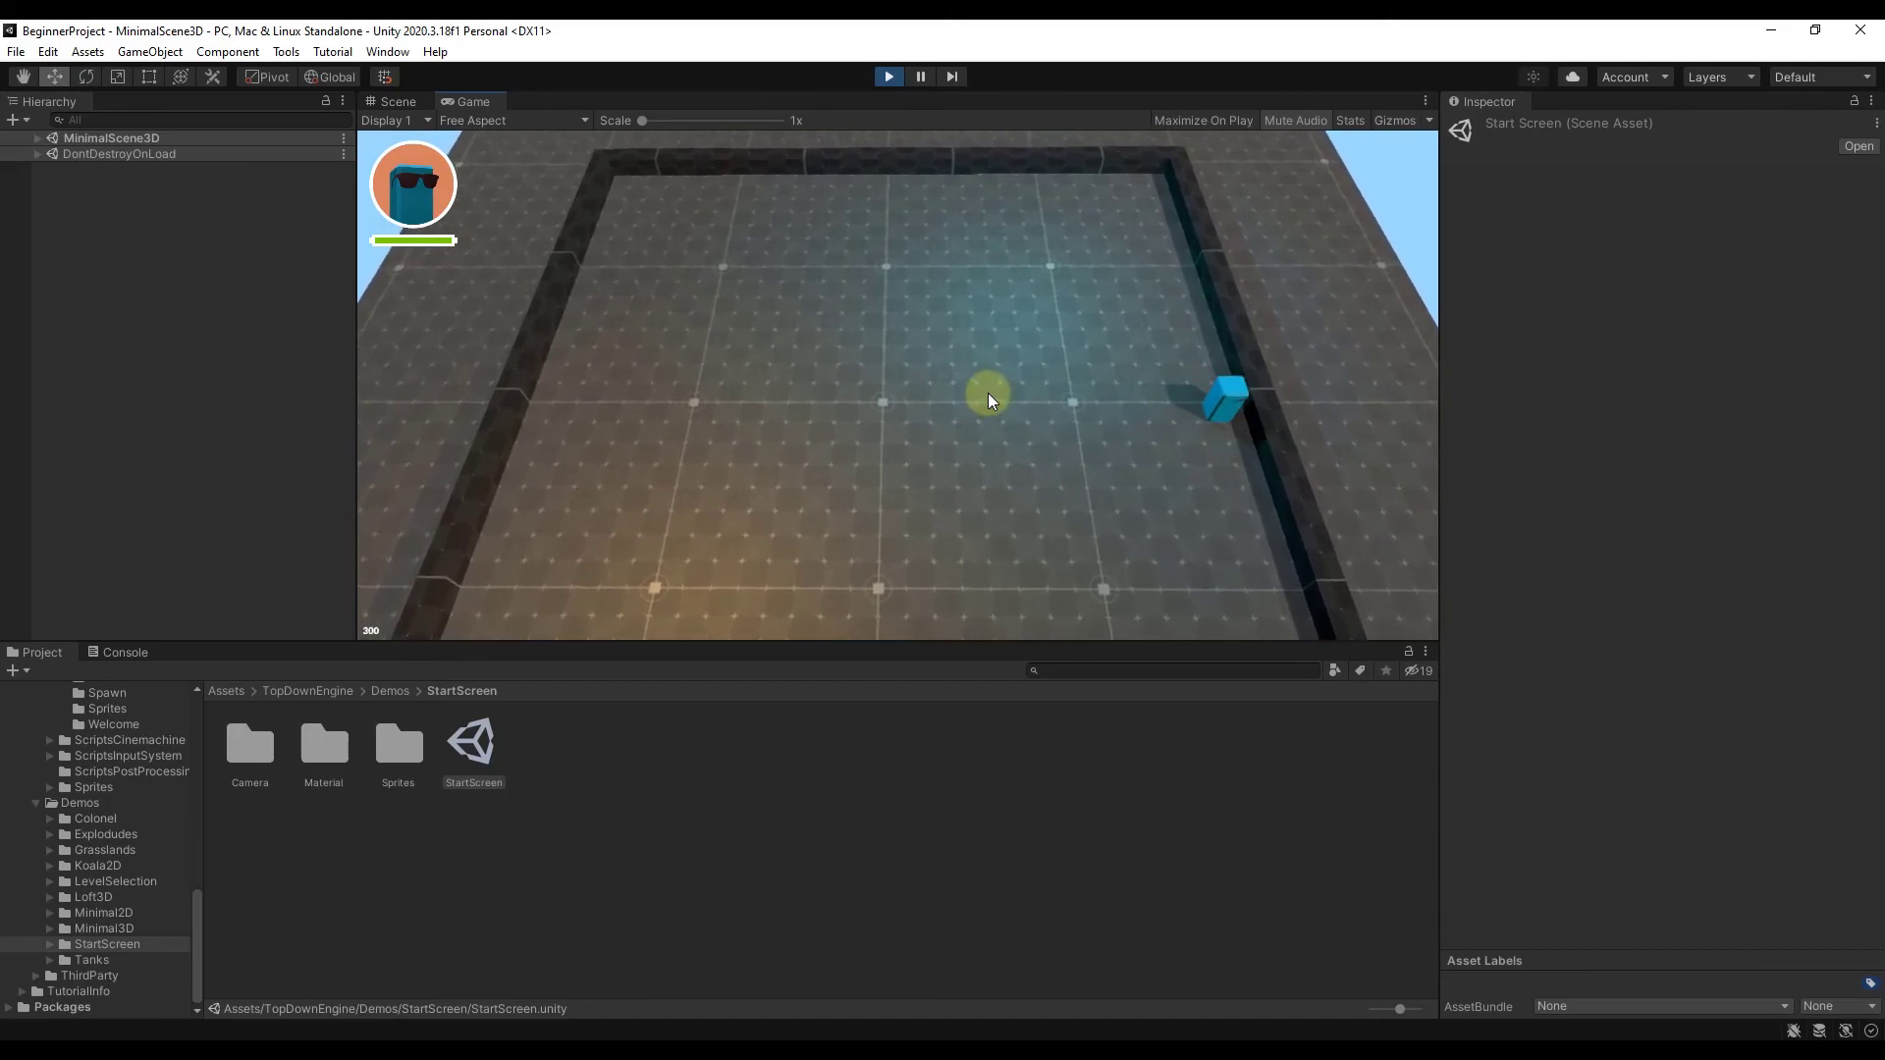
key("a")
key("space")
key("a")
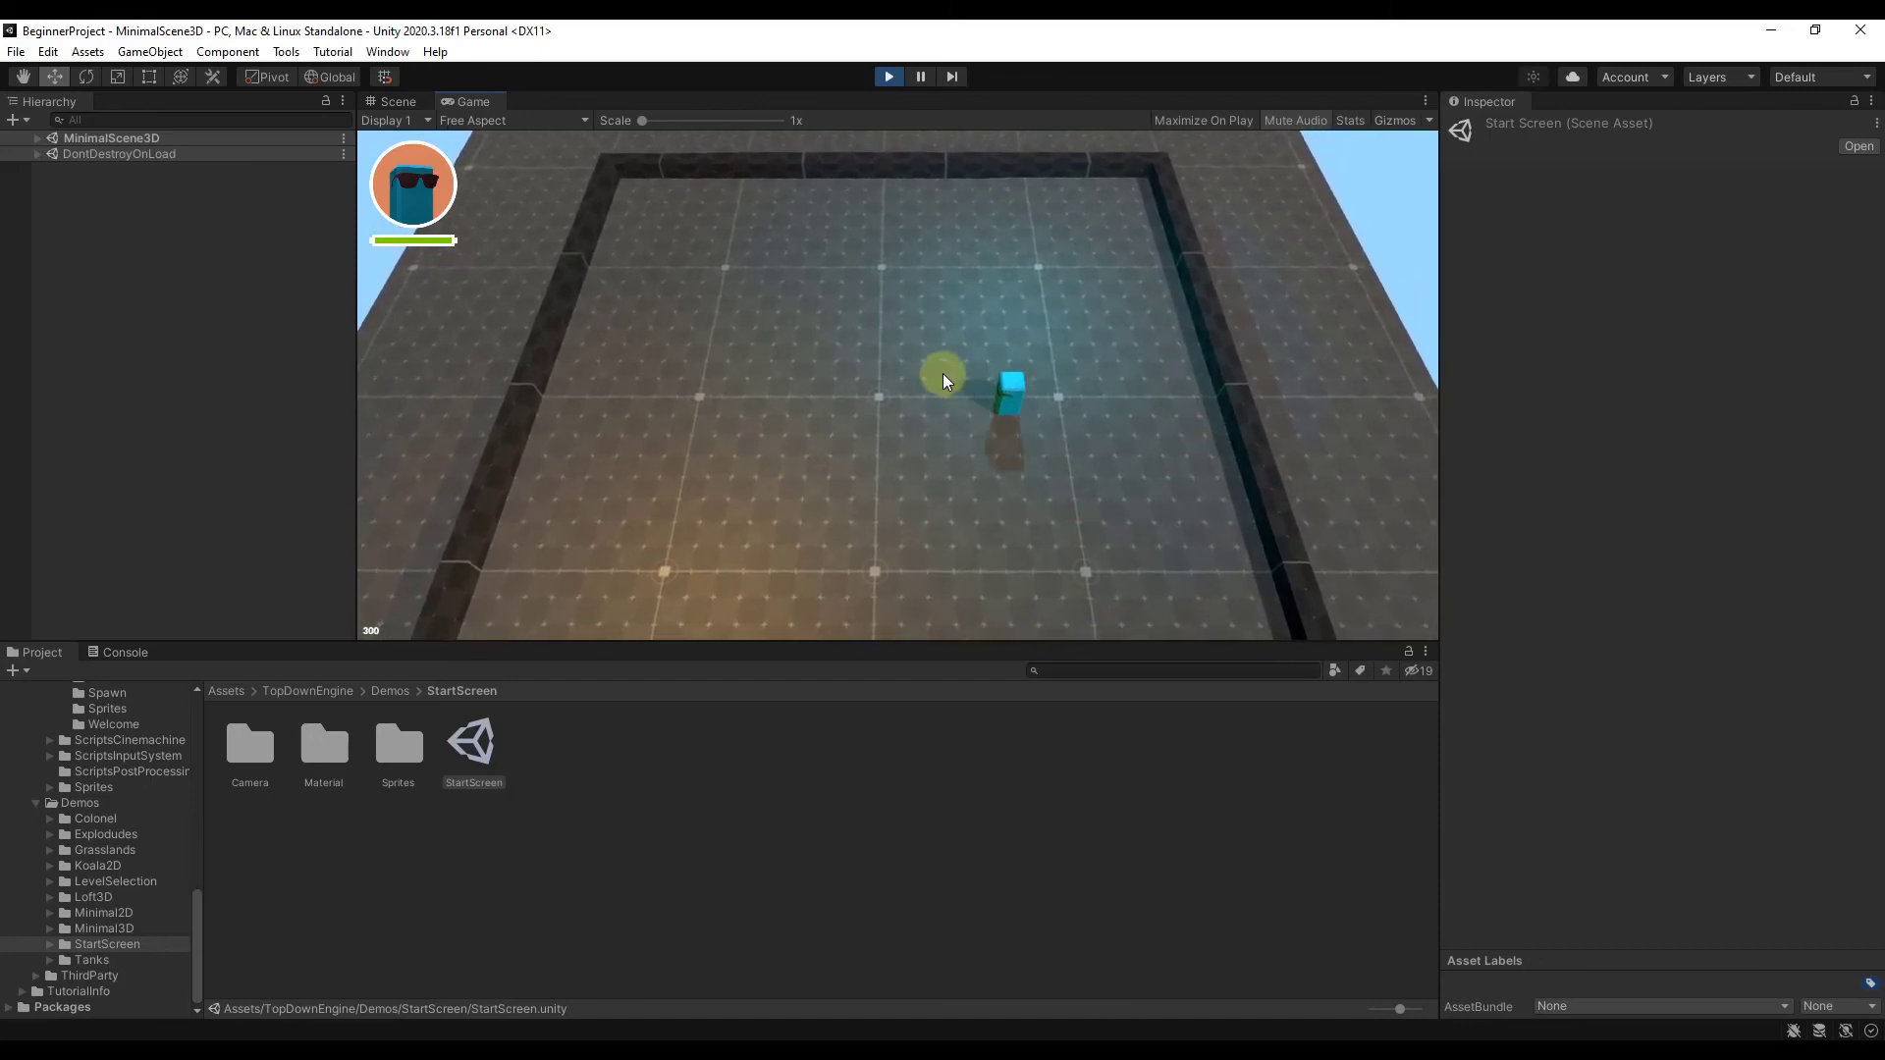
Walk the character down toward the arena's orange-lit area, then circle it back up toward the center
key("s")
key("s")
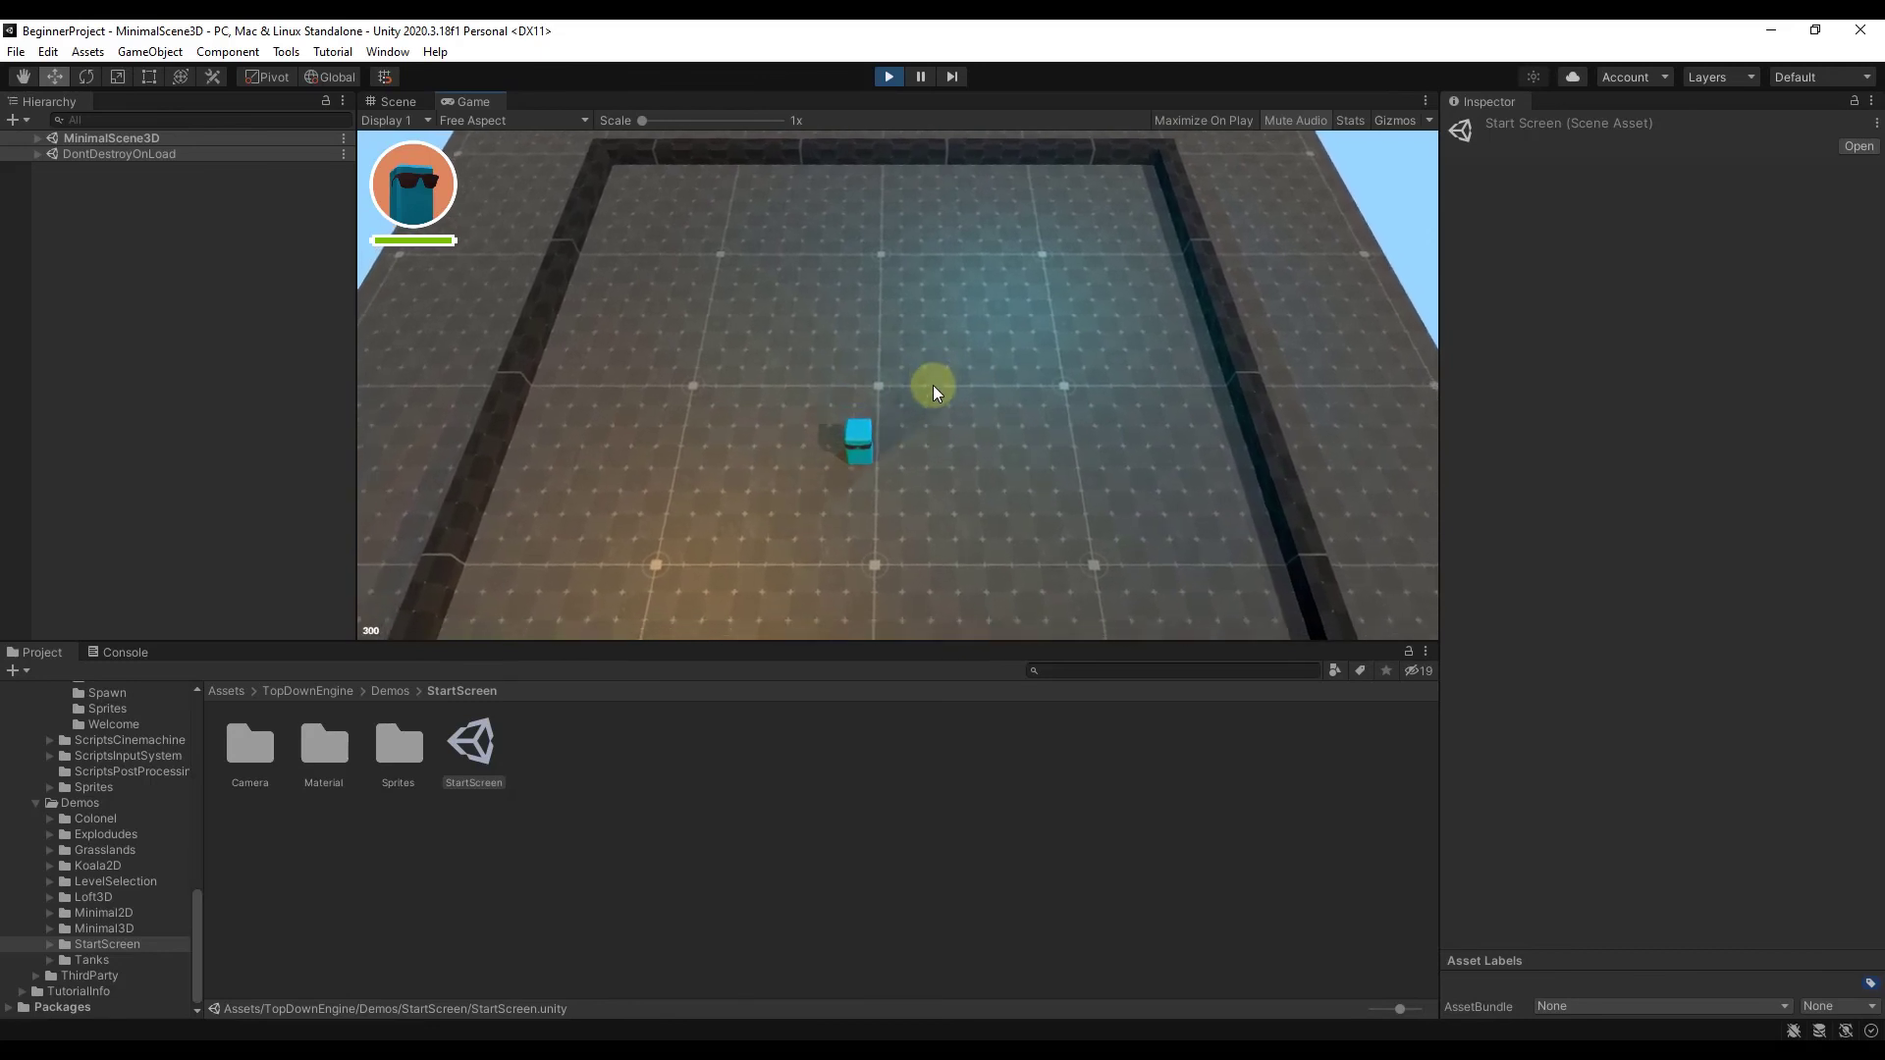
key("a")
key("w")
key("d")
key("w")
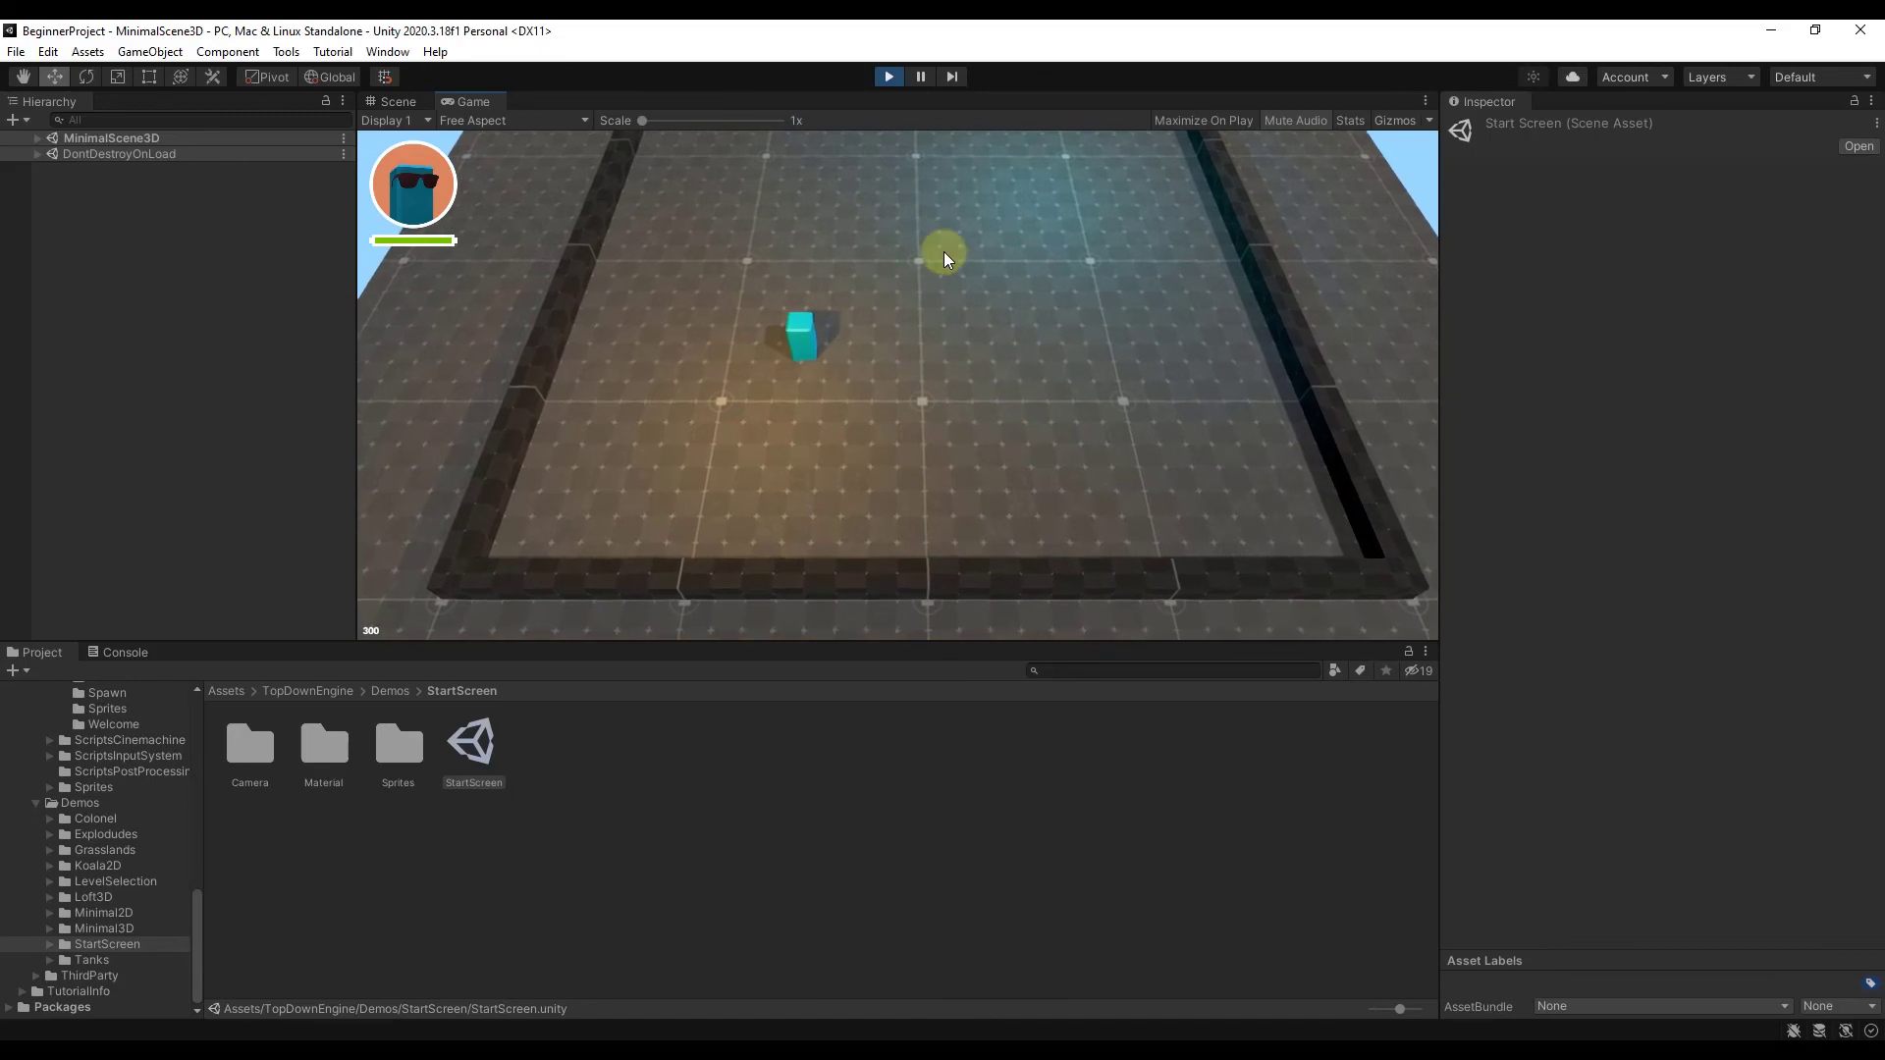
key("d")
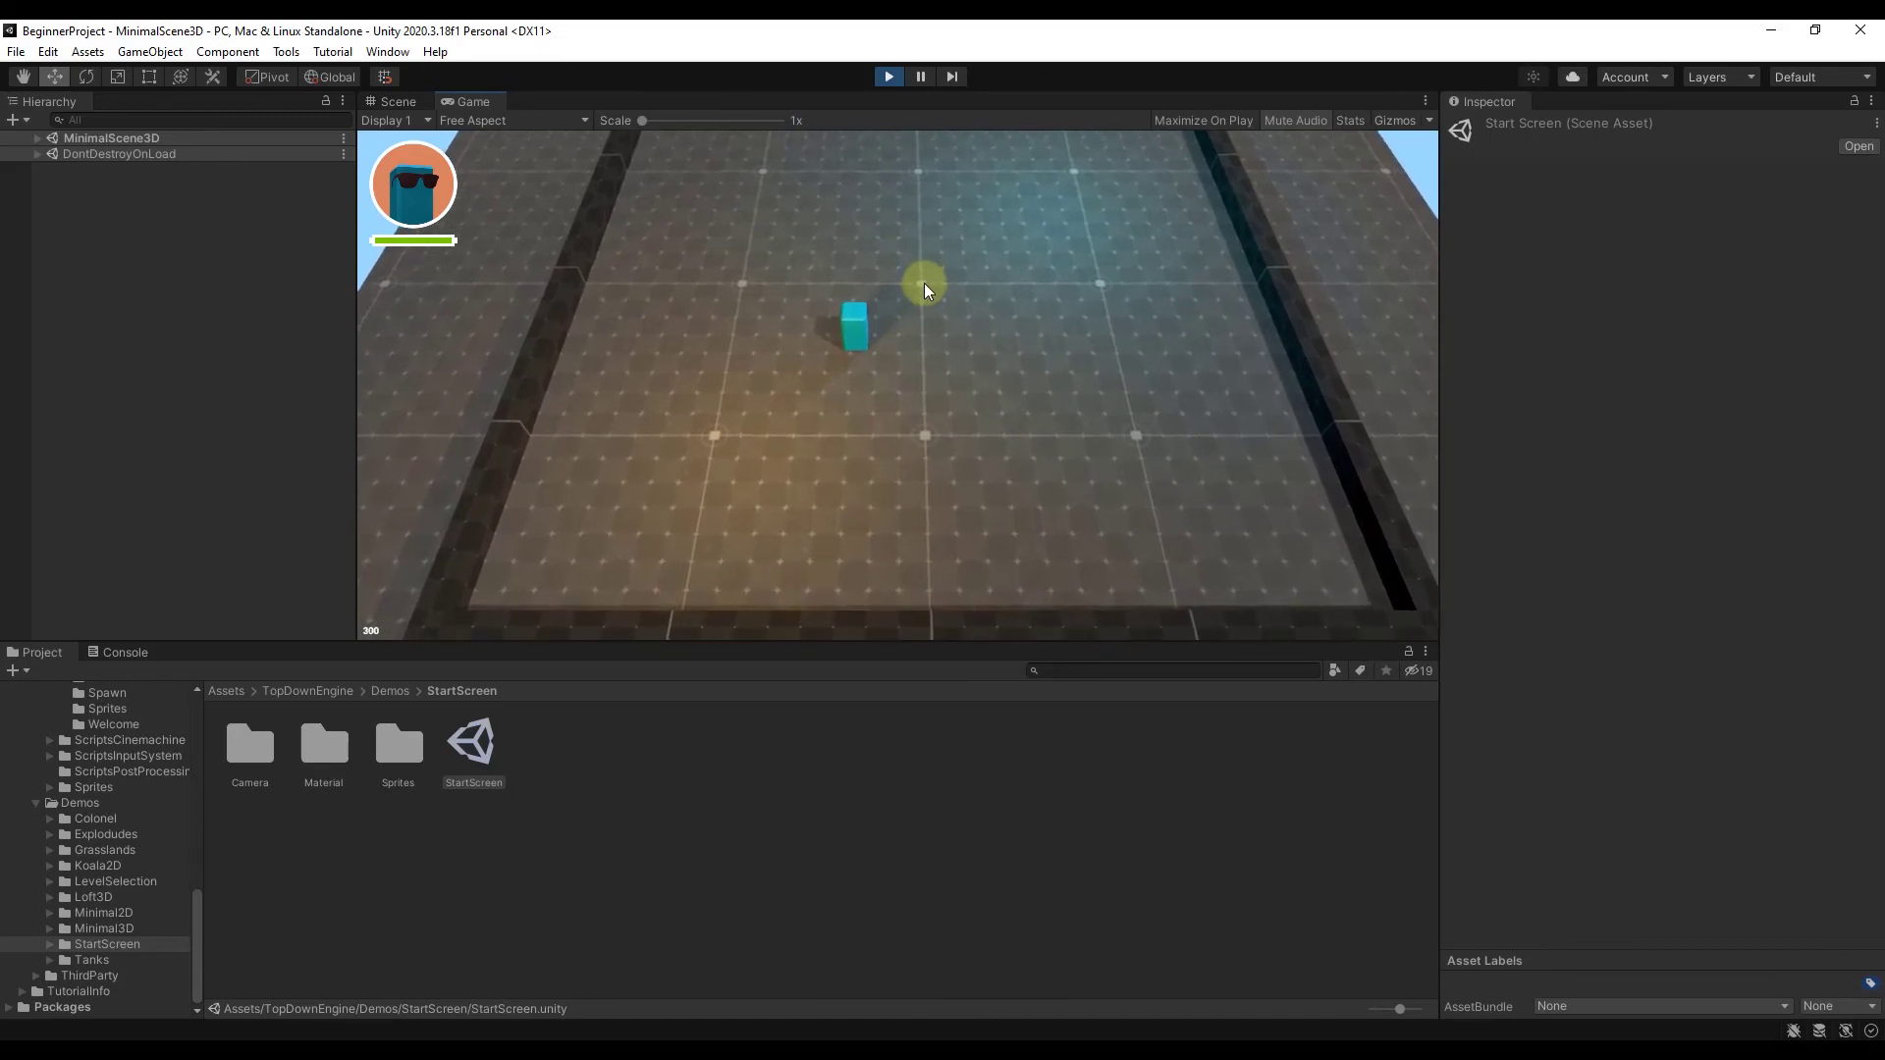